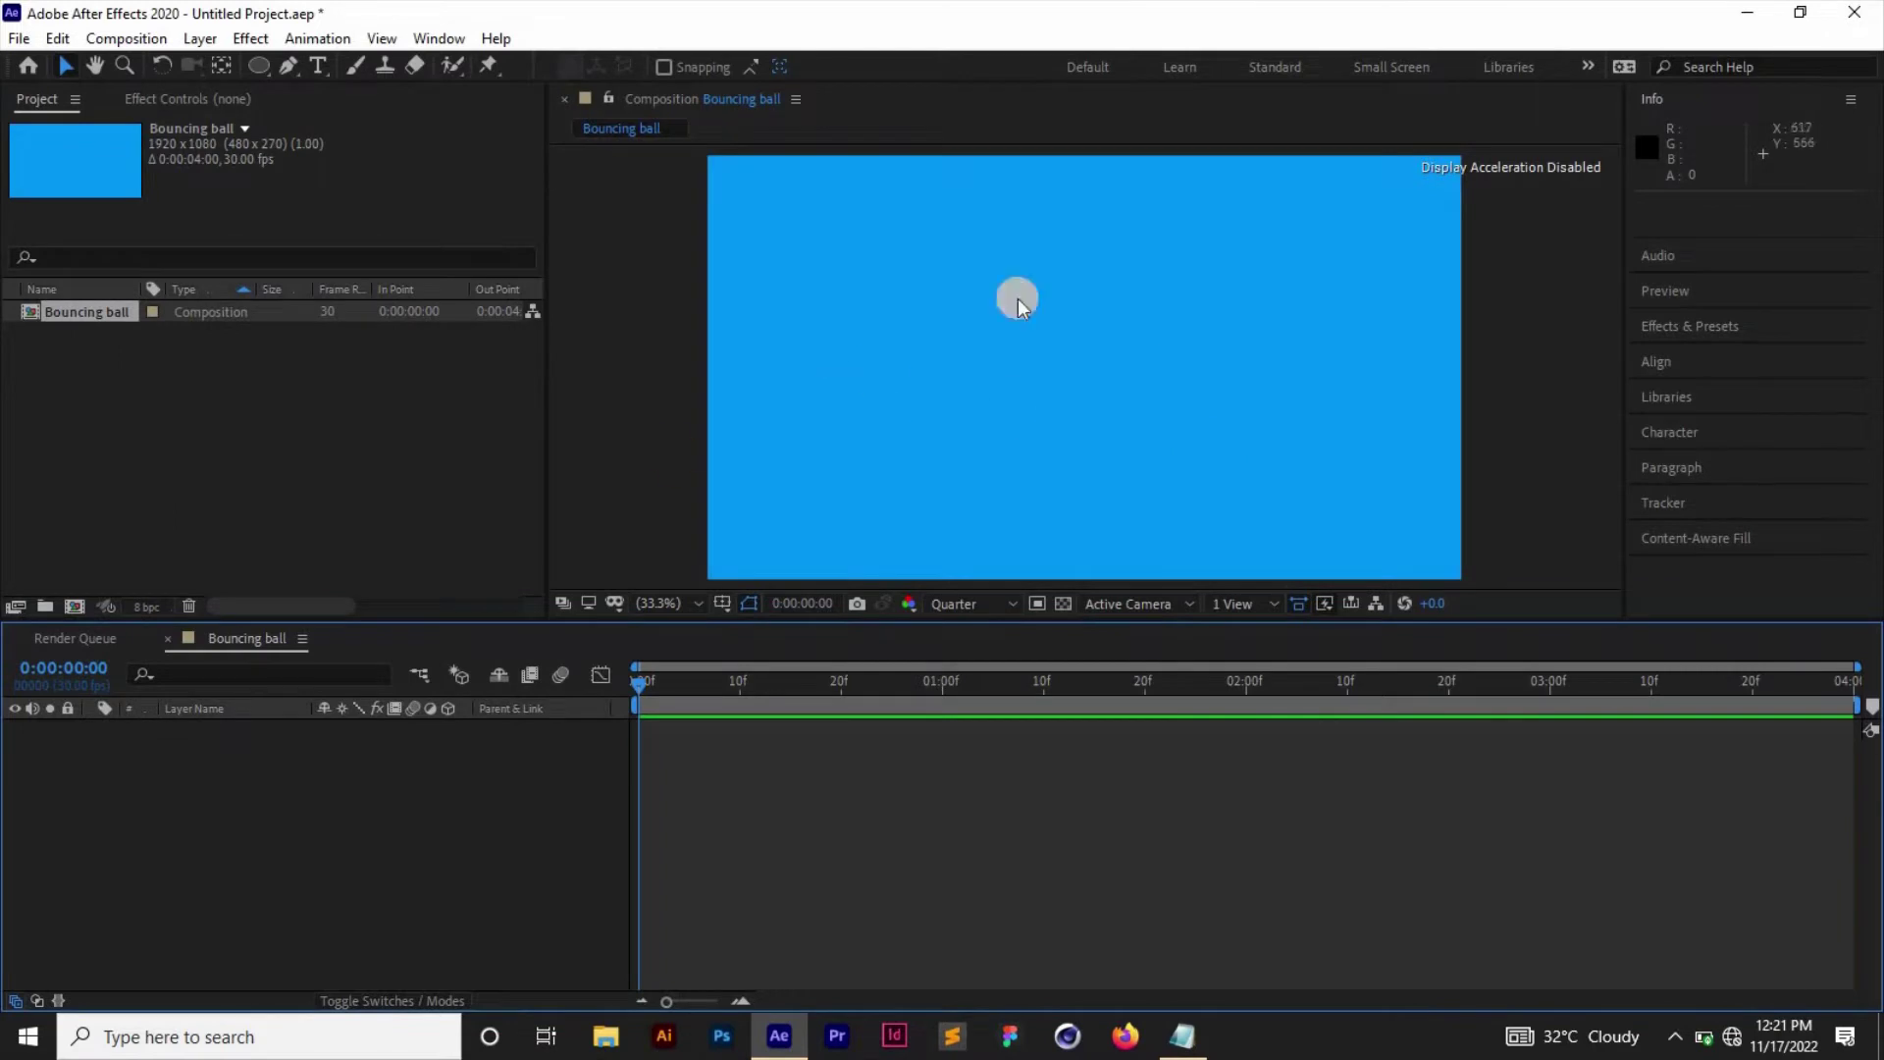
# Draw a small rectangle in the lower left of the composition with the Rectangle Tool.
pyautogui.click(297, 506)
pyautogui.moveTo(267, 74); pyautogui.dragTo(332, 66)
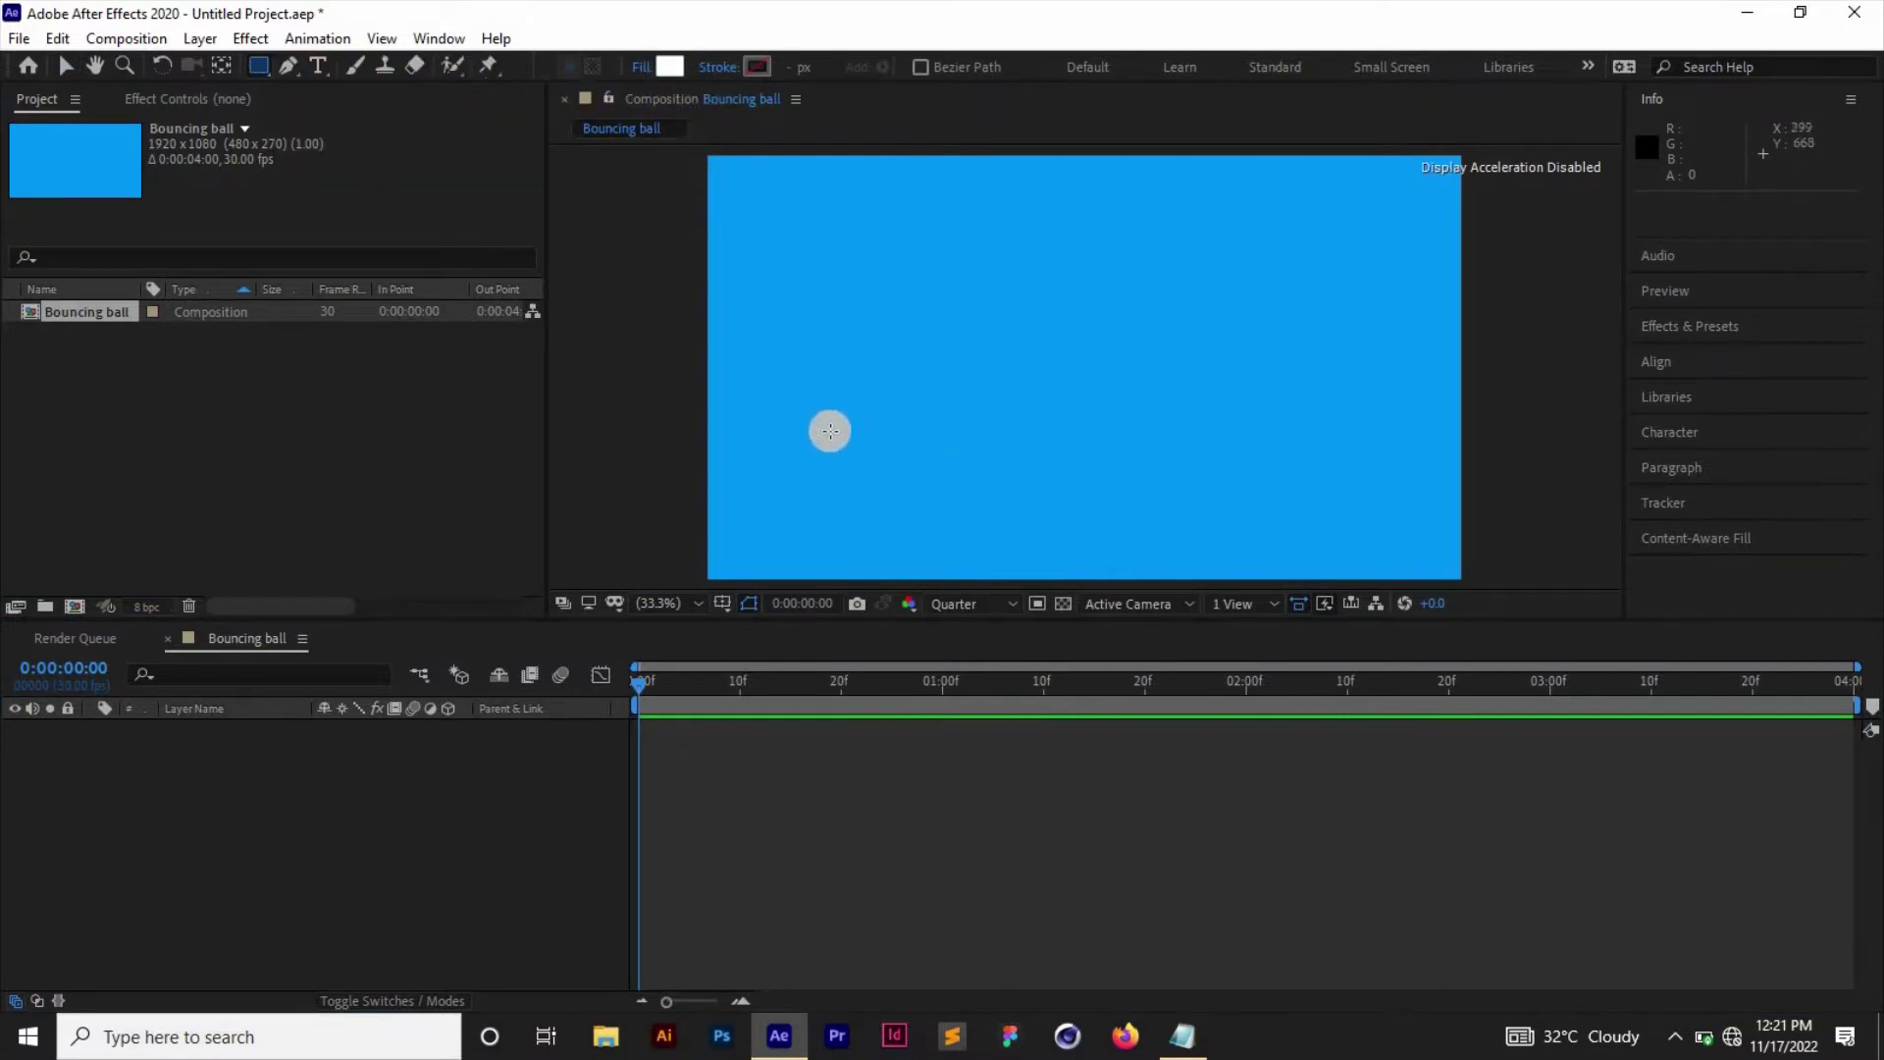
pyautogui.moveTo(828, 428); pyautogui.dragTo(947, 461)
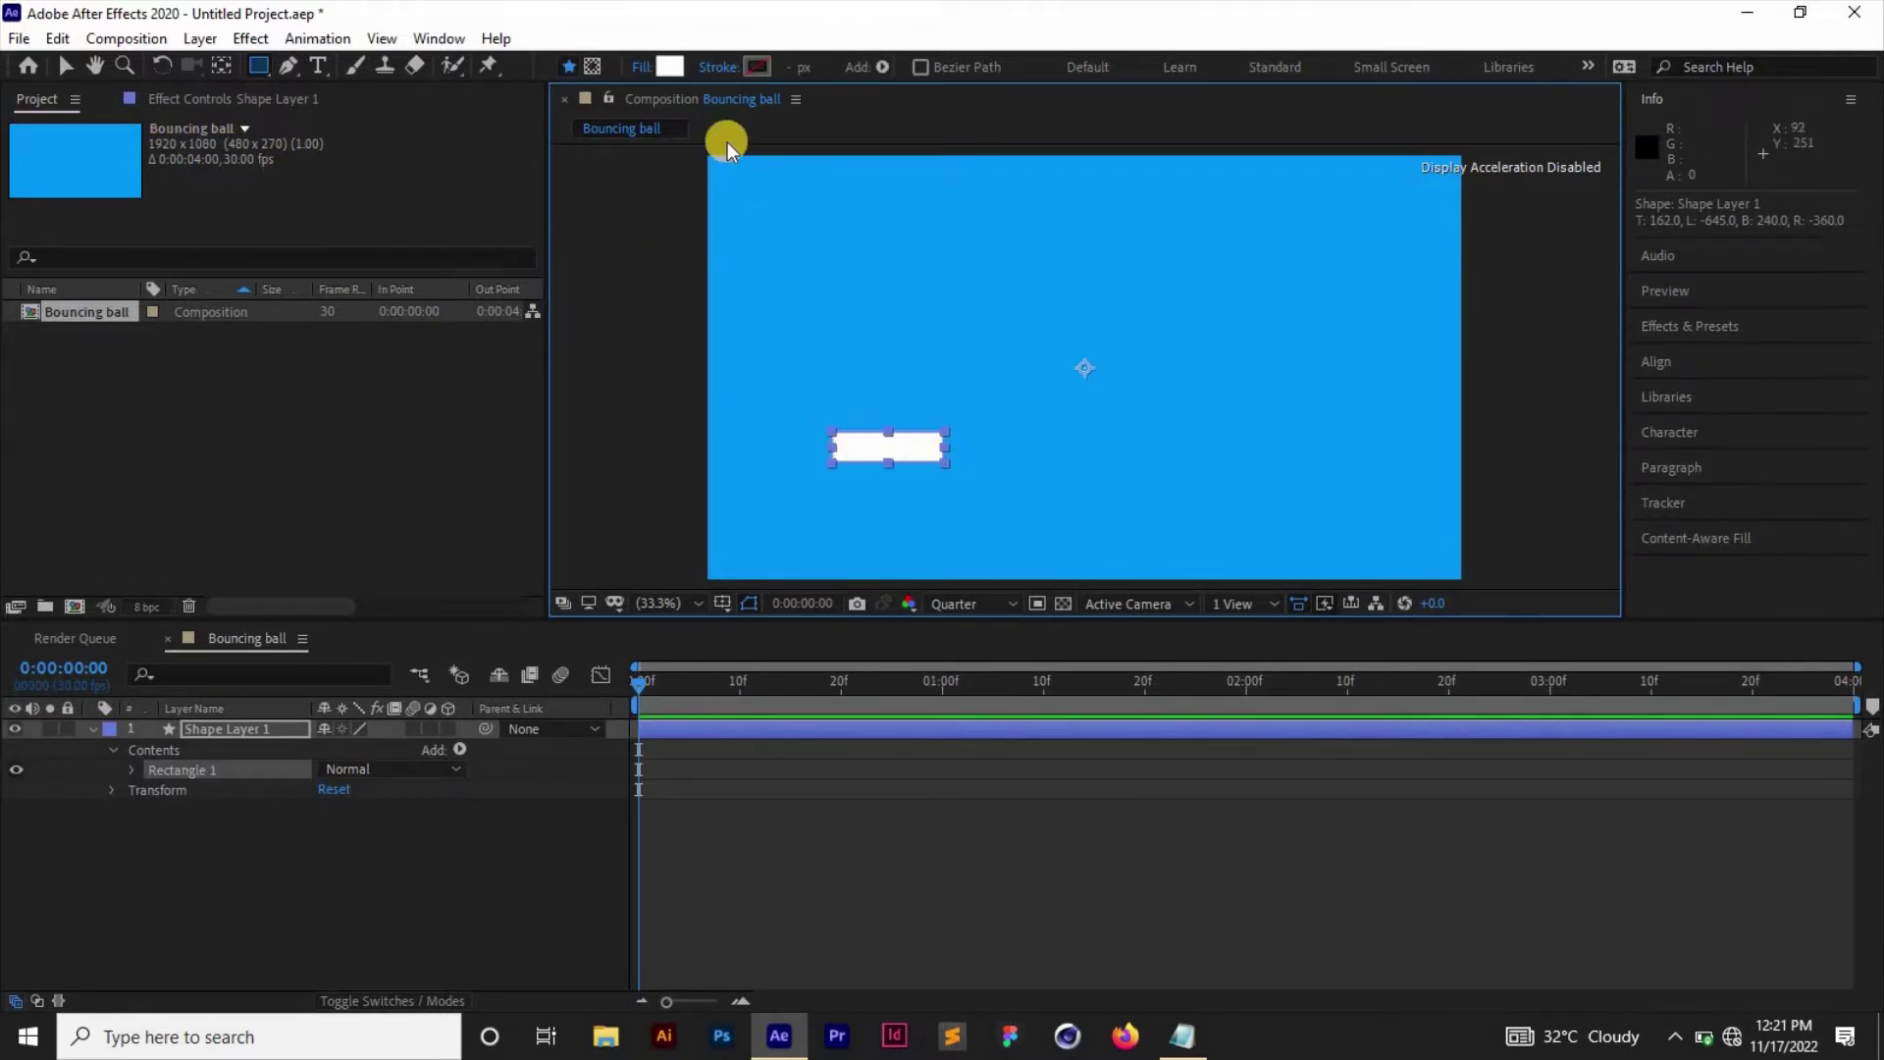
# Set the rectangle's fill colour to dark navy 02182B.
pyautogui.click(669, 66)
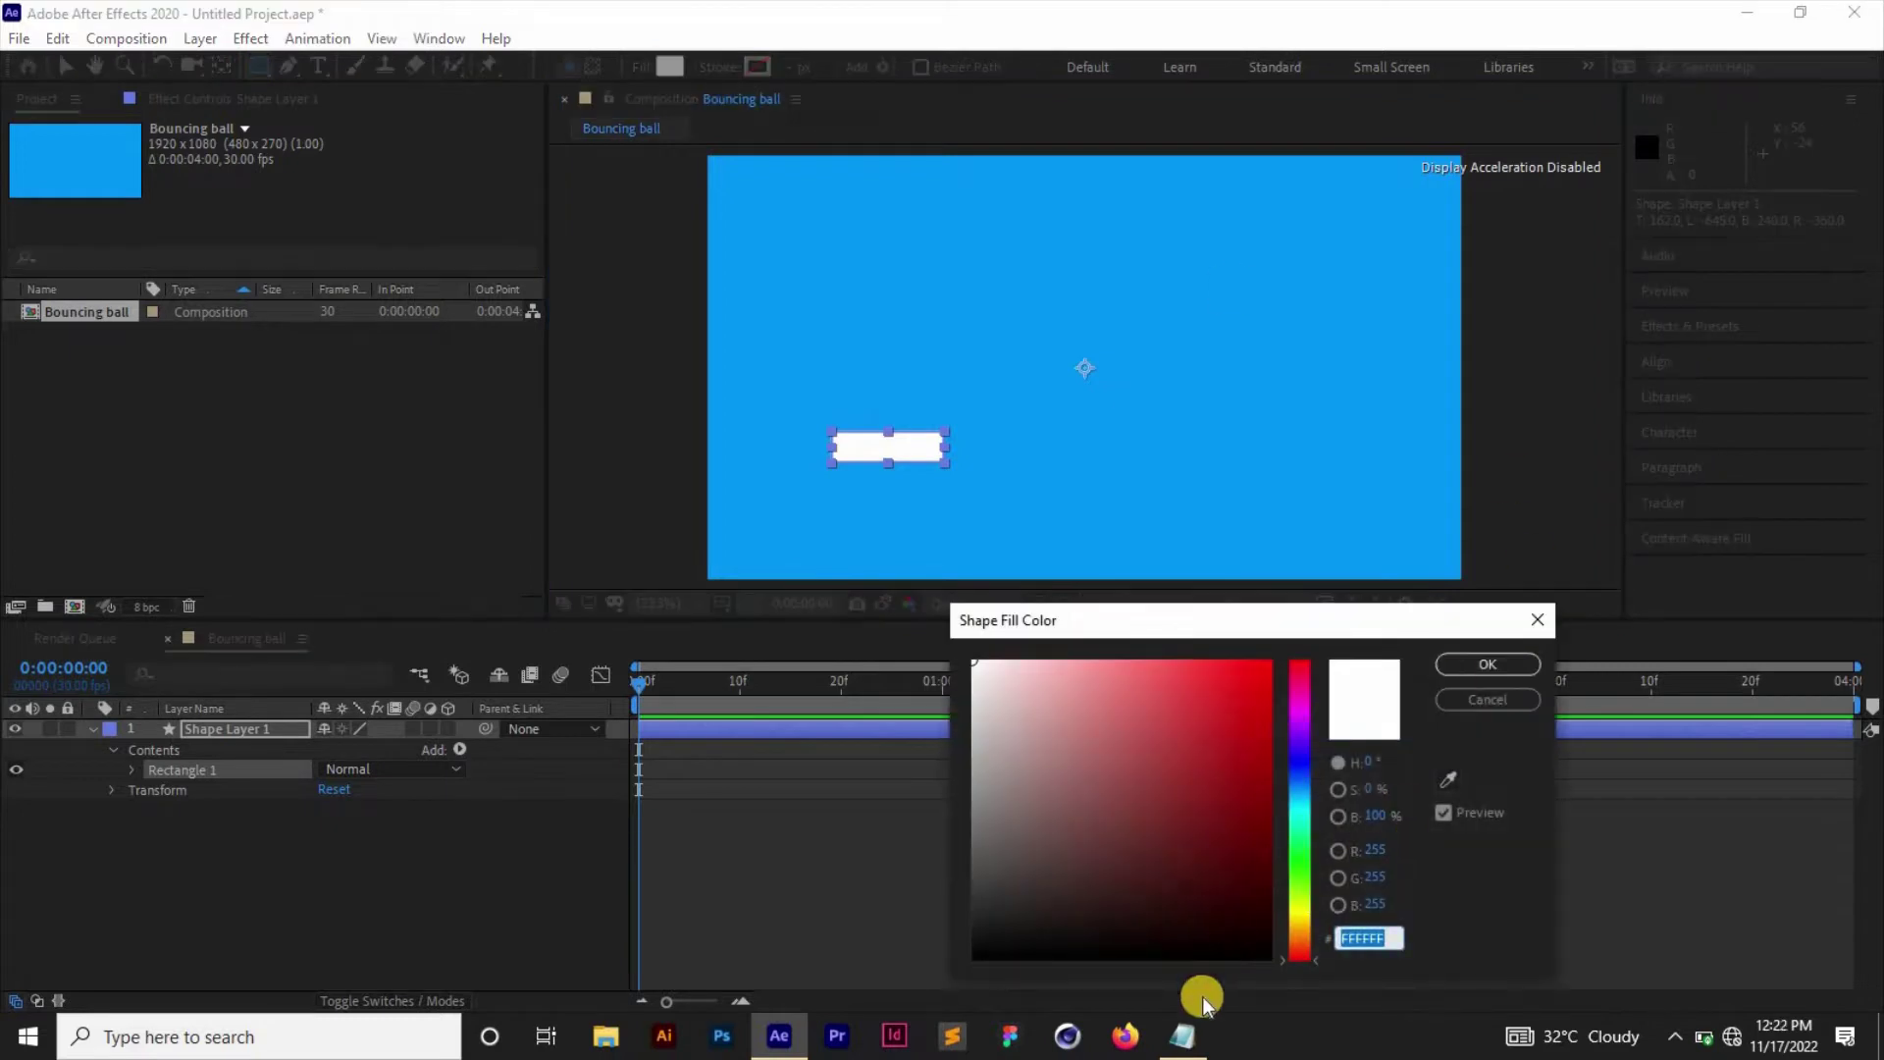
pyautogui.click(1182, 1037)
pyautogui.moveTo(955, 245); pyautogui.dragTo(836, 272)
pyautogui.hotkey('ctrl', 'c')
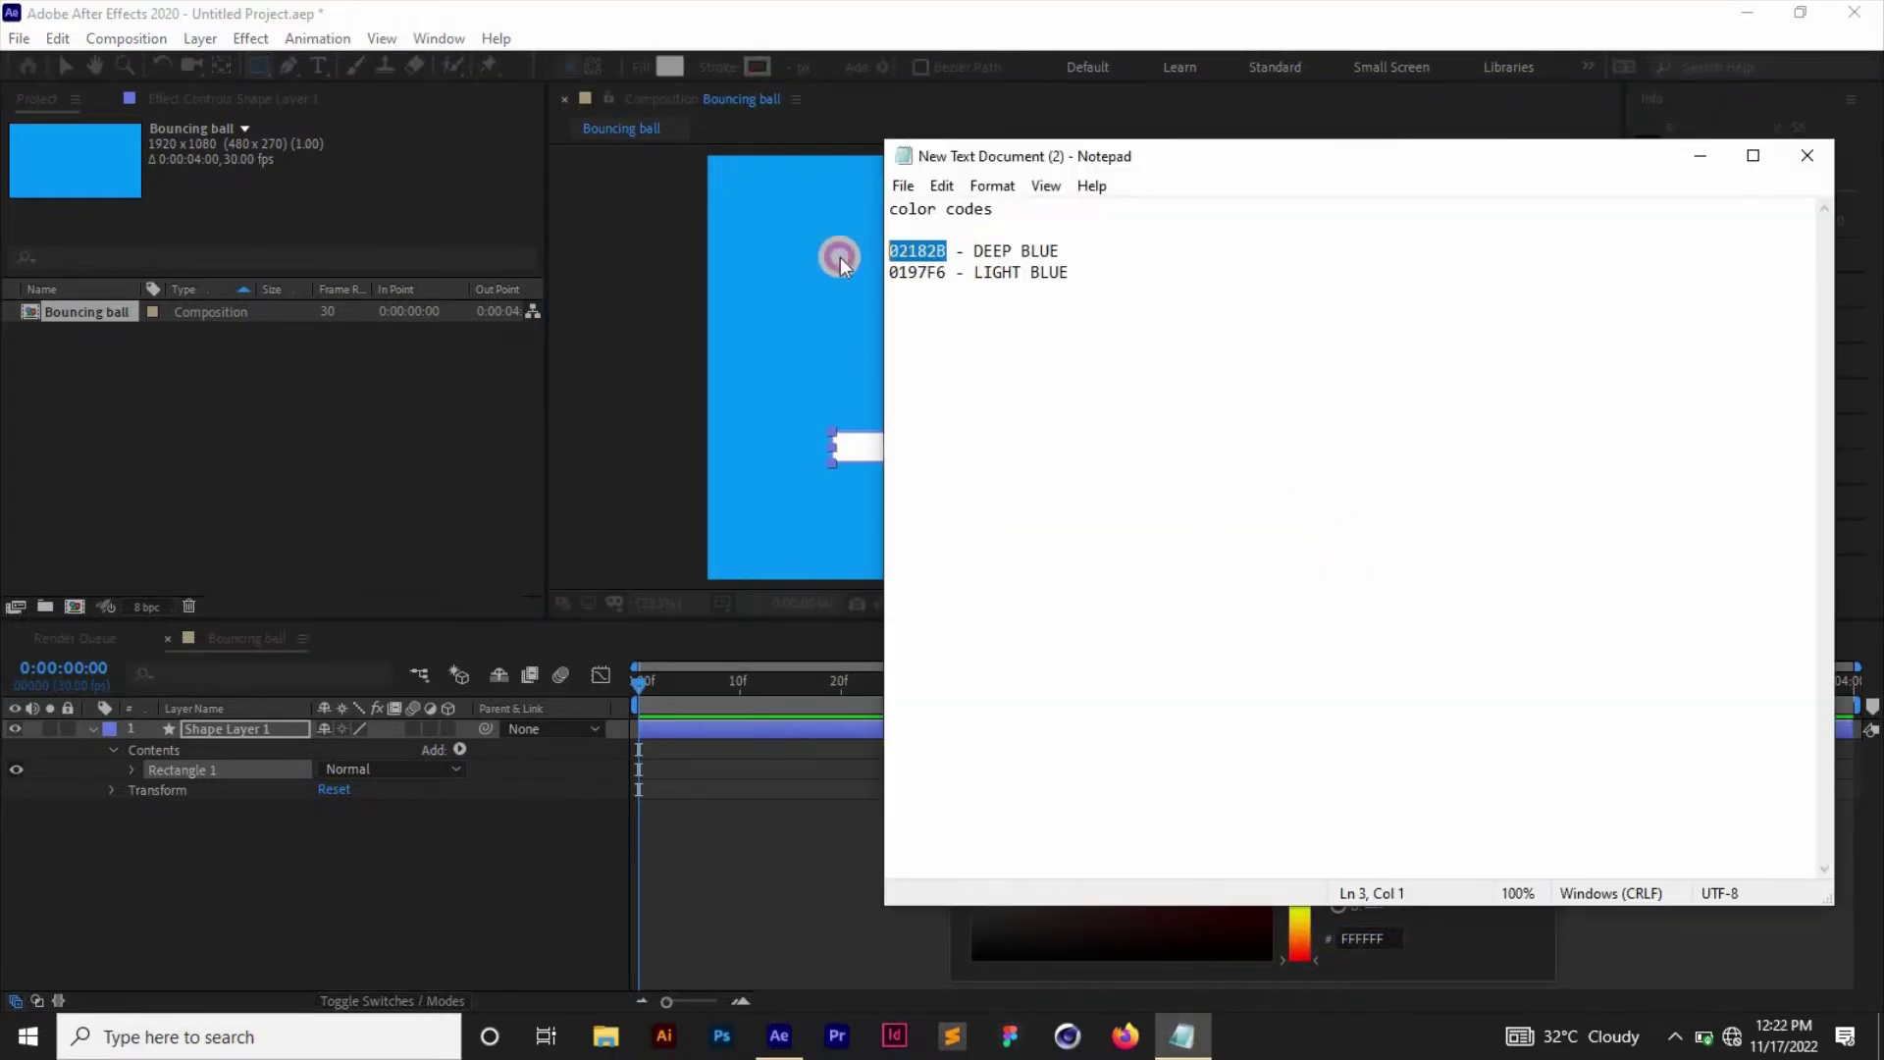
pyautogui.click(853, 392)
pyautogui.hotkey('ctrl', 'a')
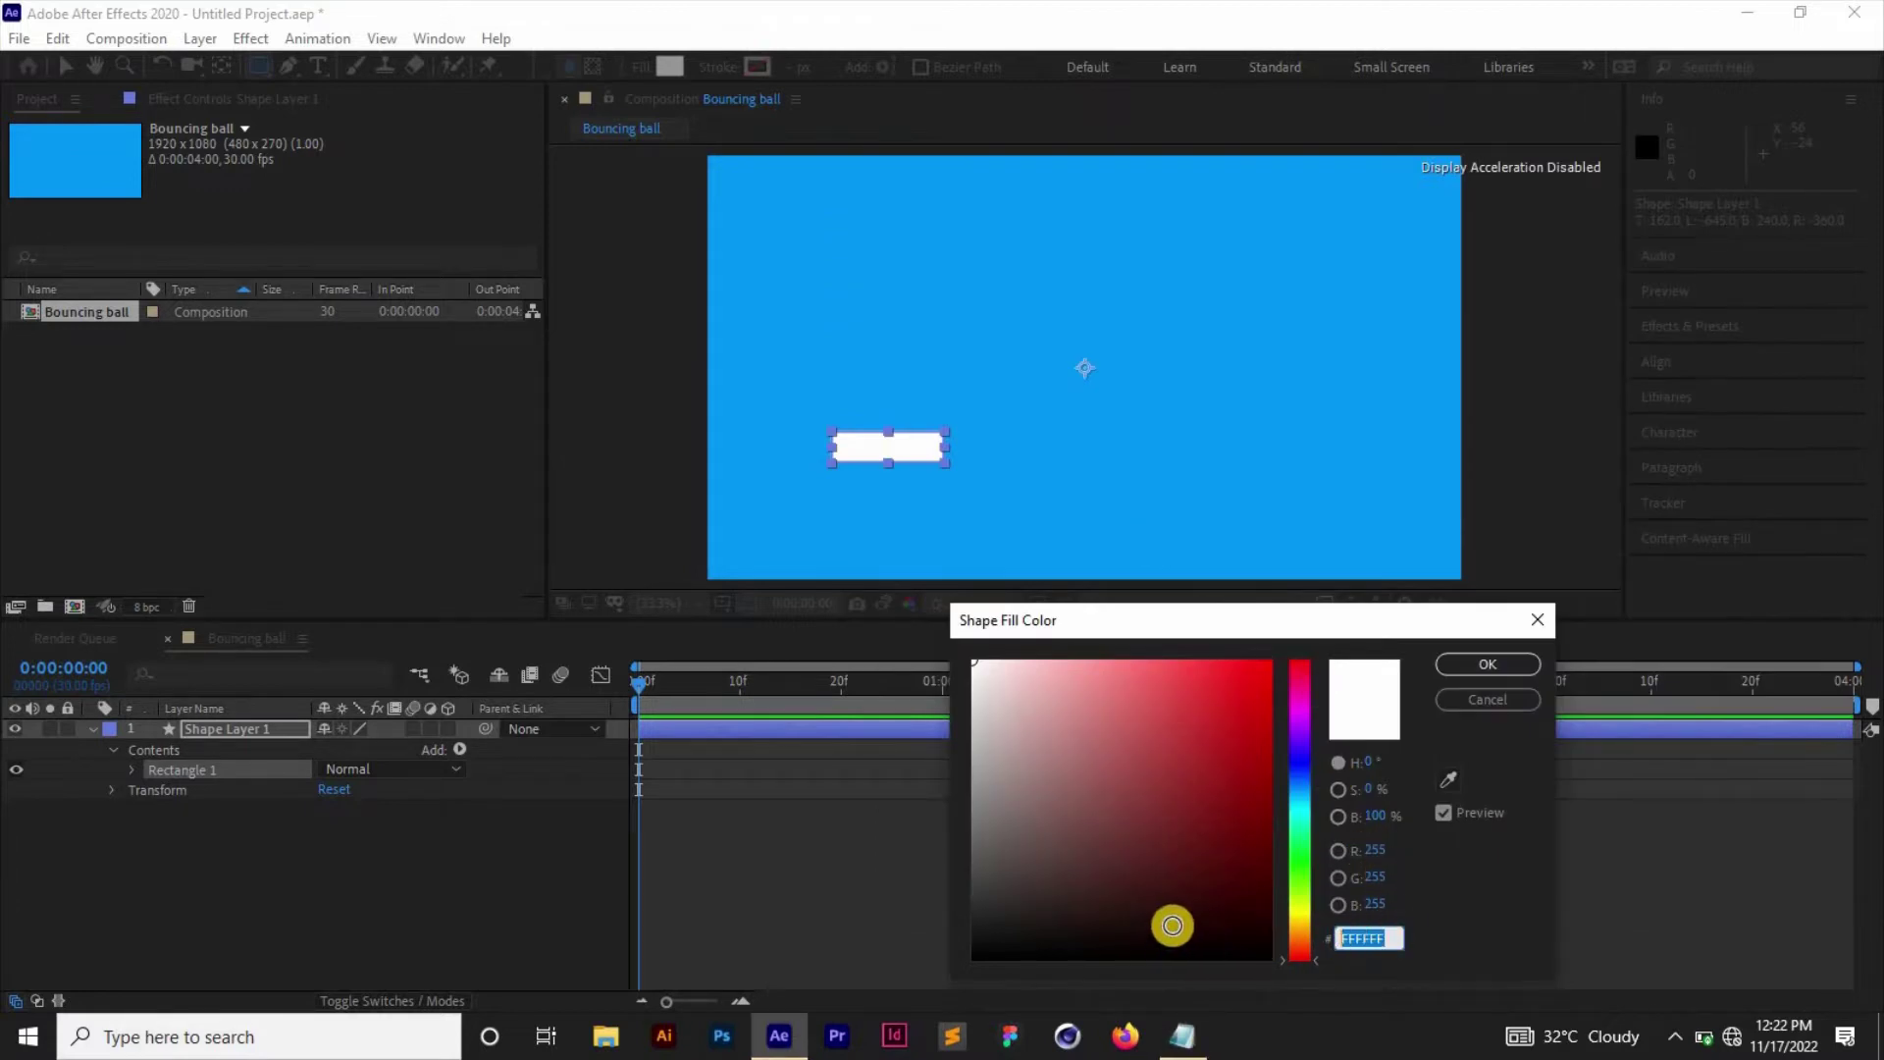
pyautogui.hotkey('ctrl', 'v')
pyautogui.press('Return')
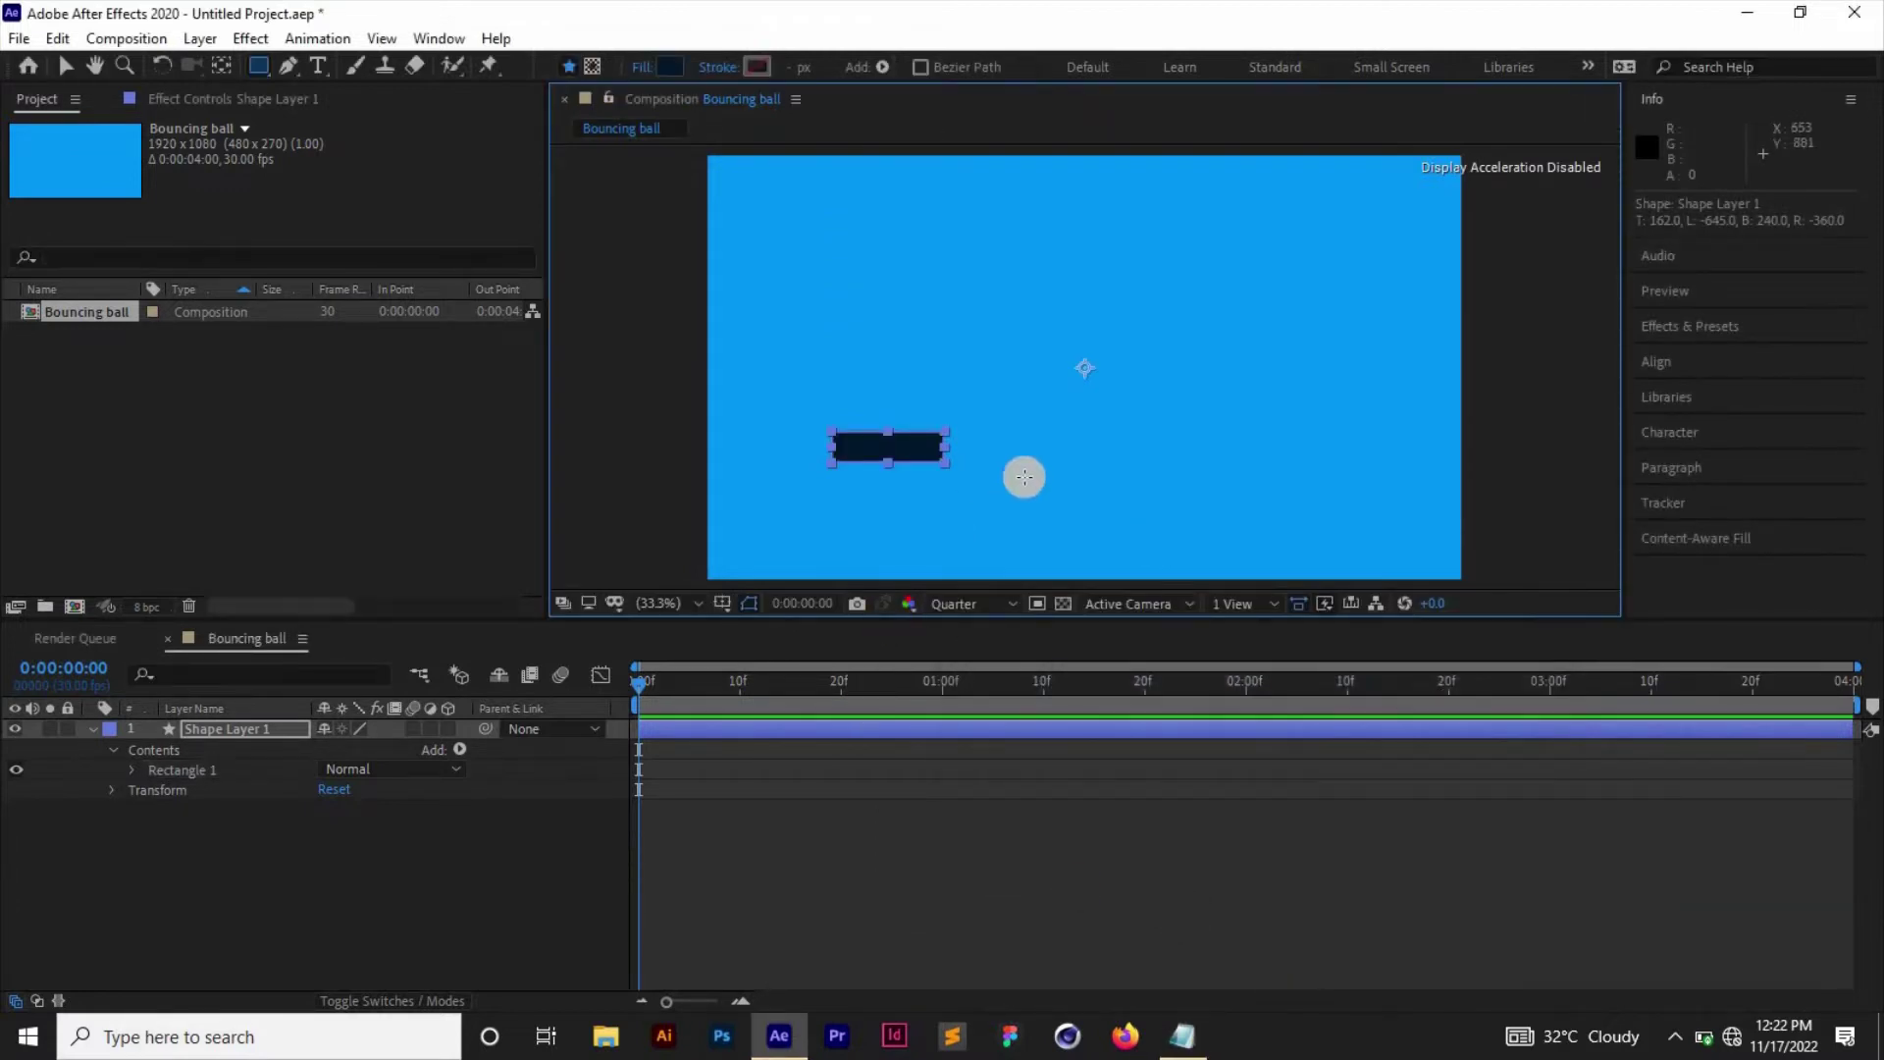
# Move Shape Layer 1's anchor point to the centre of the rectangle.
pyautogui.press('v')
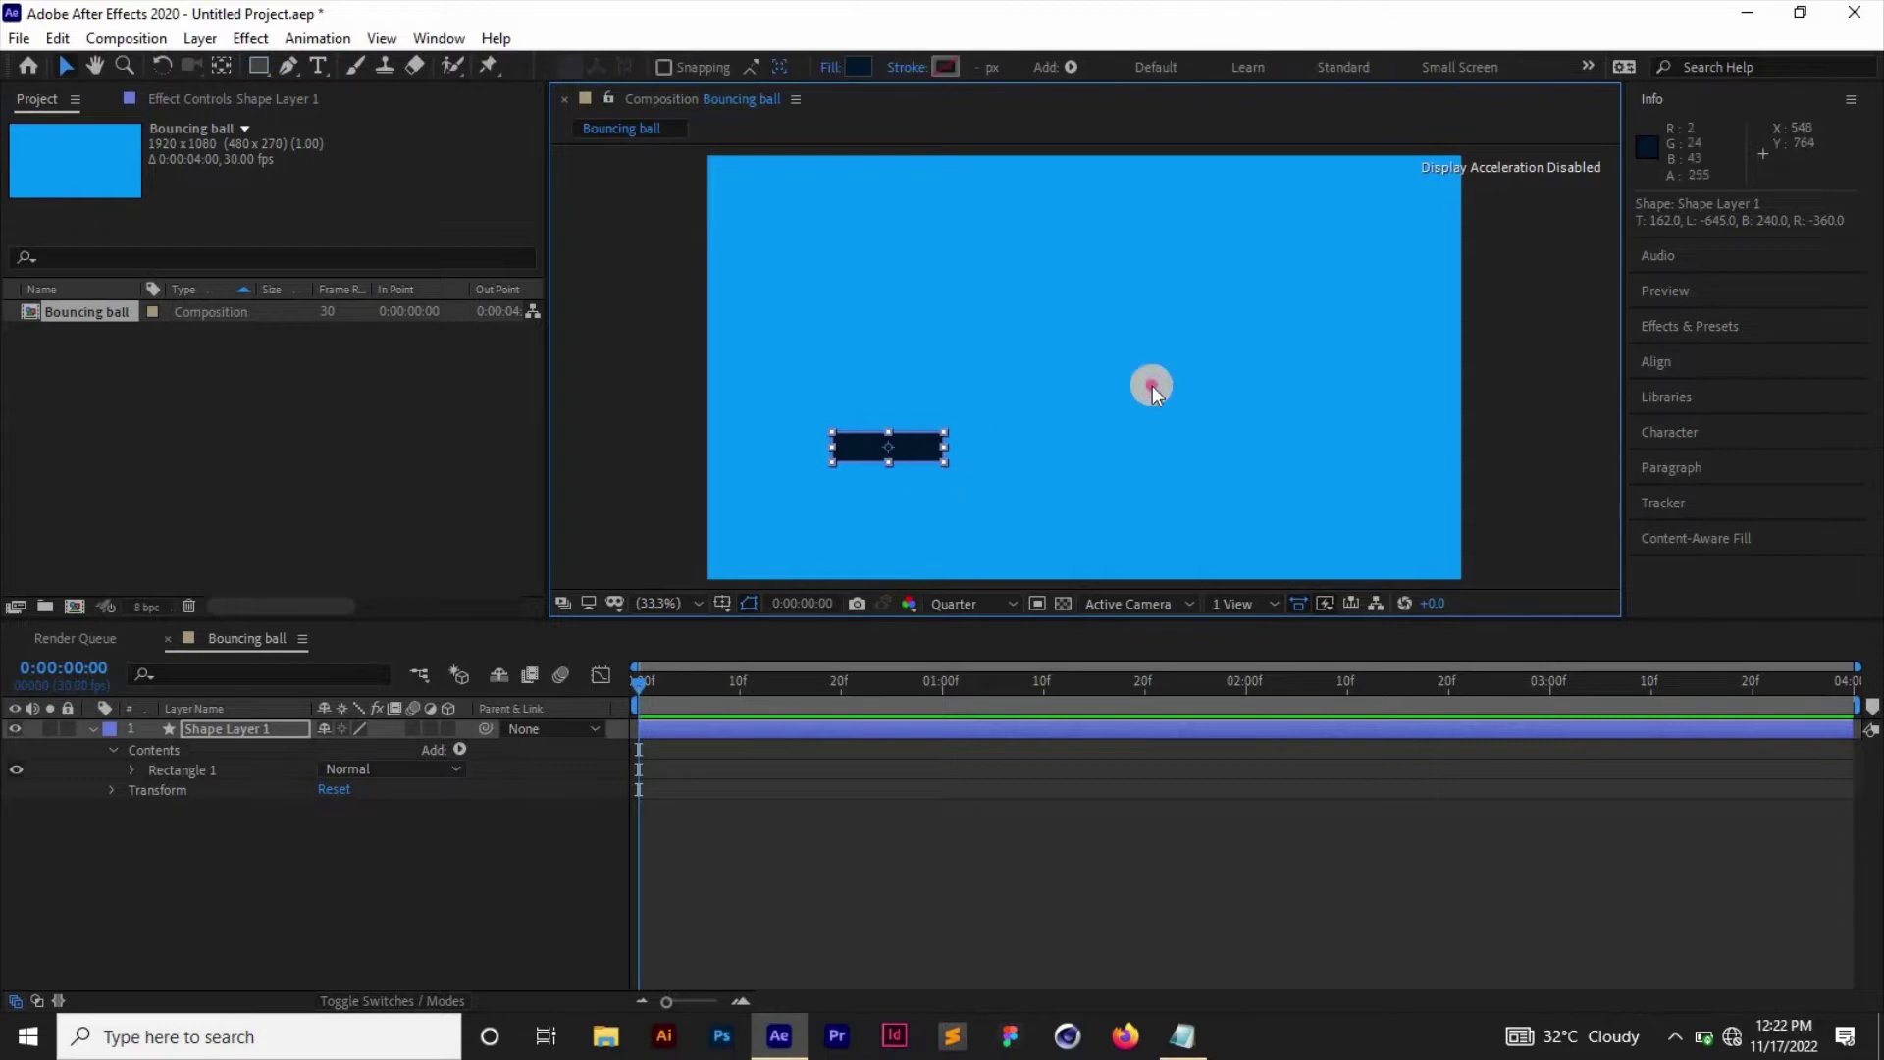
pyautogui.click(892, 458)
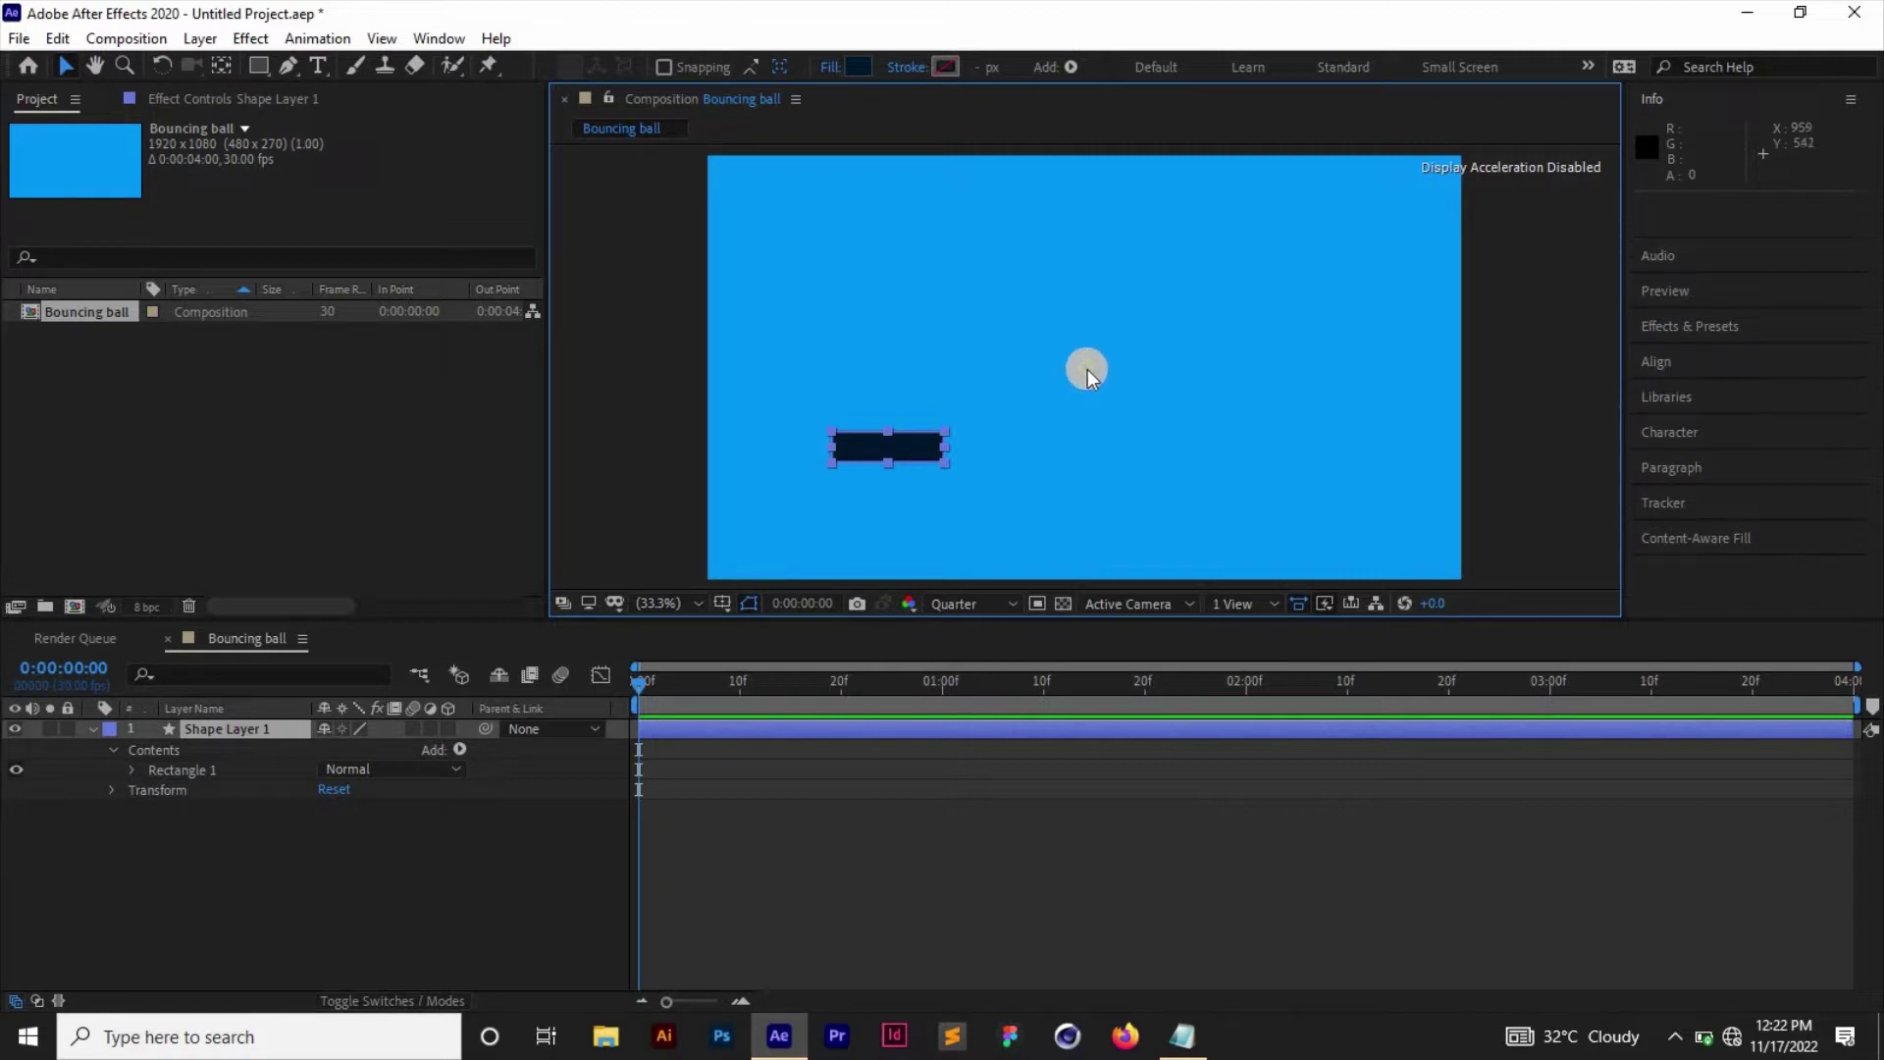
pyautogui.press('y')
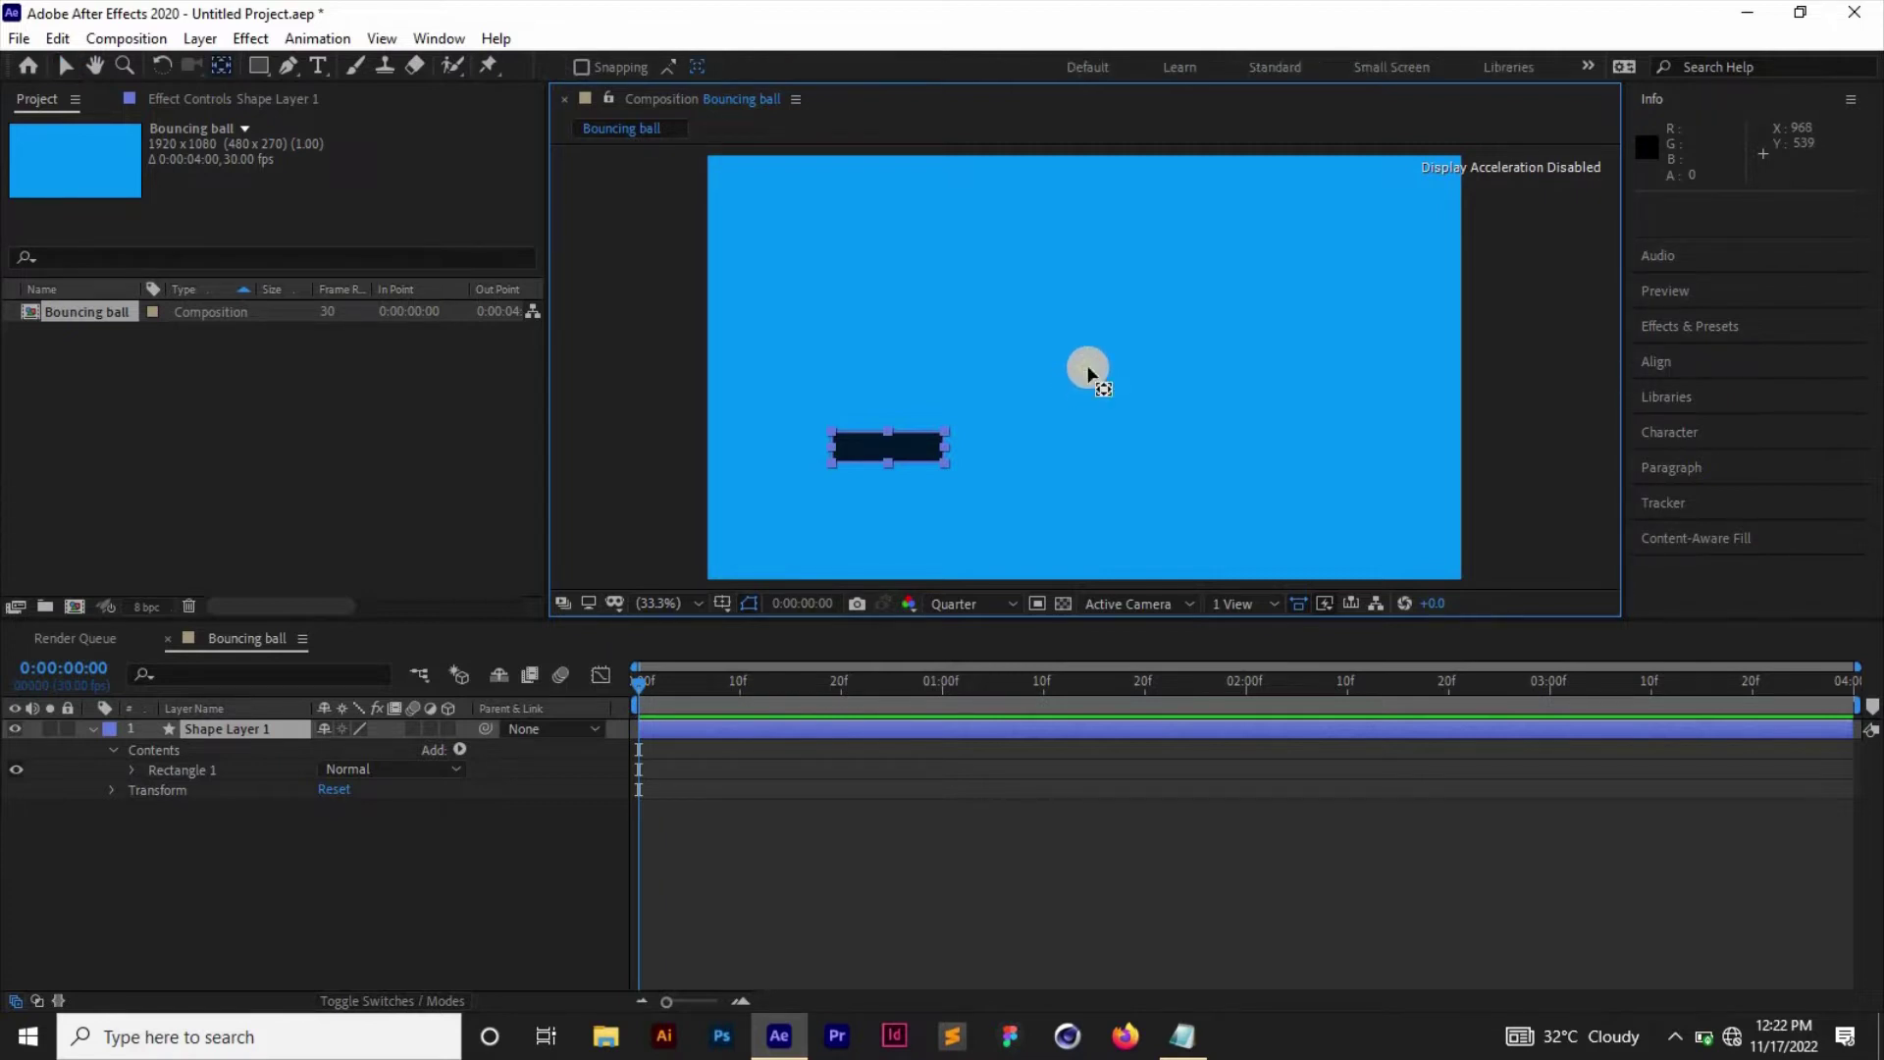
pyautogui.moveTo(1087, 370); pyautogui.dragTo(893, 450)
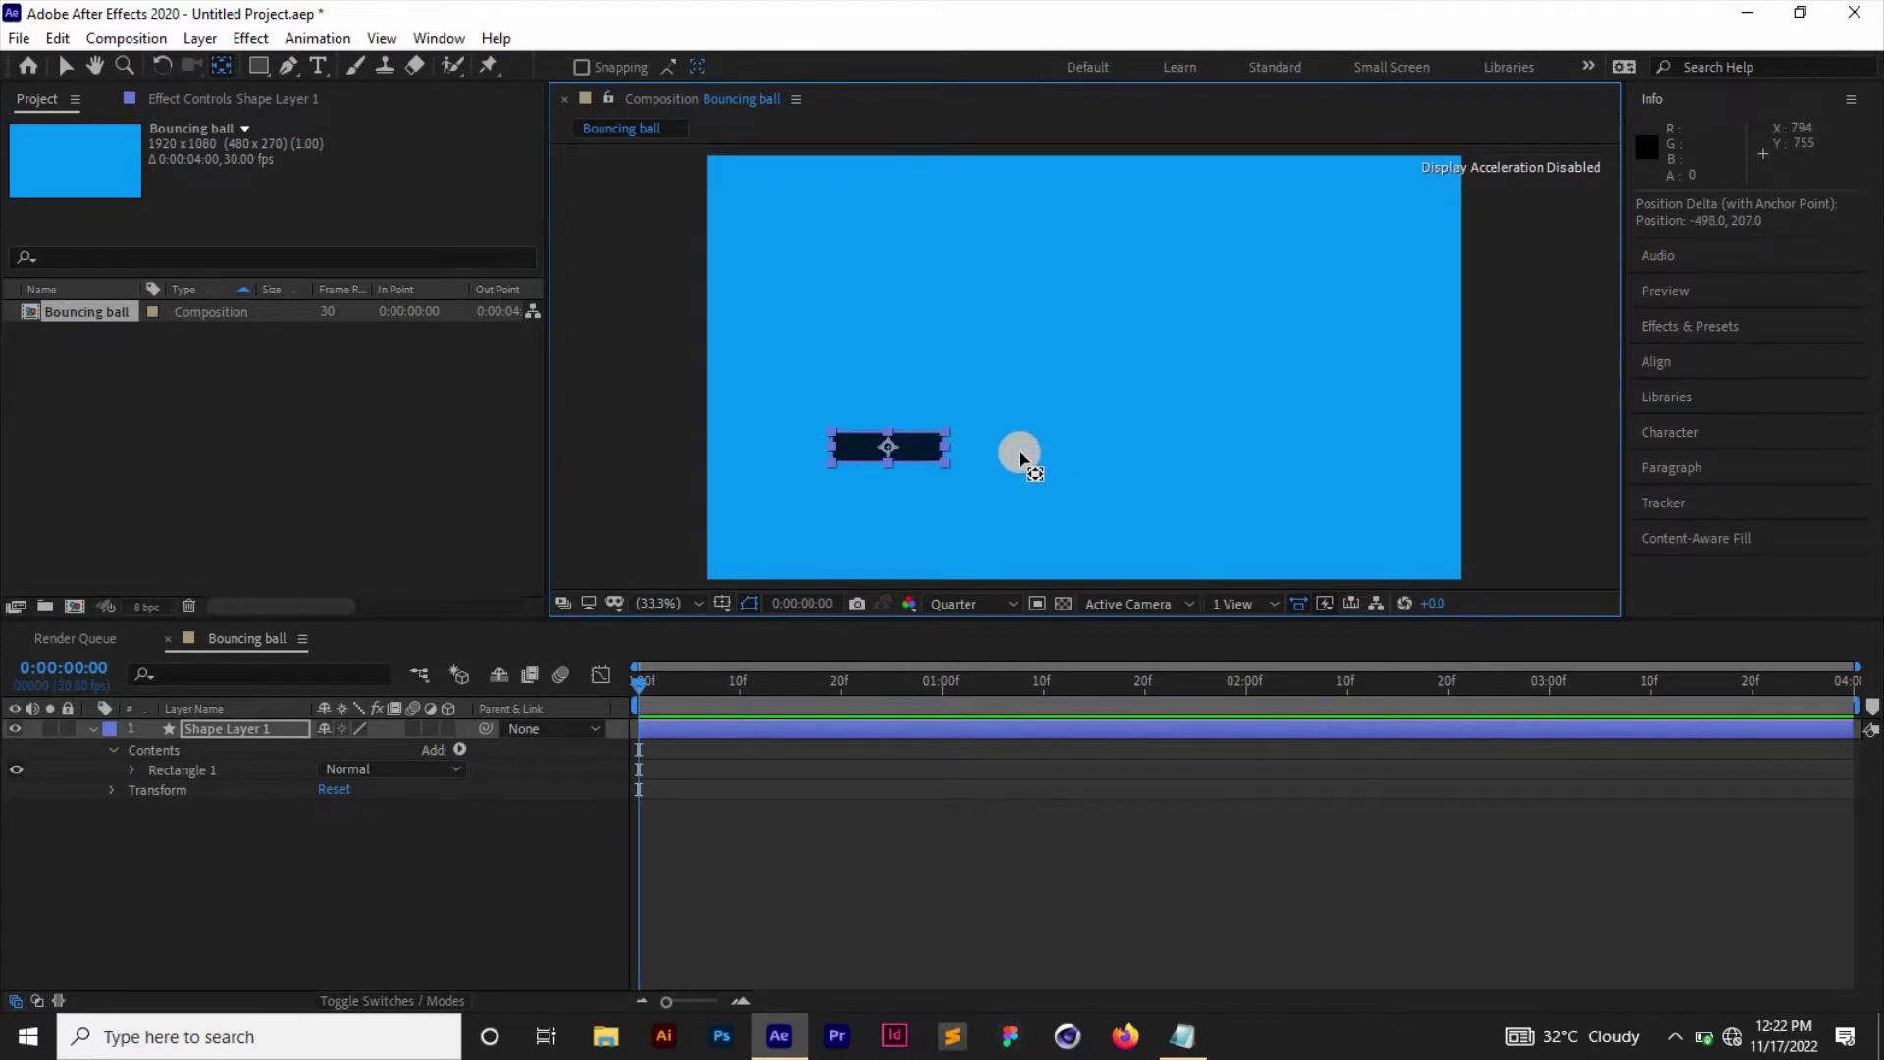
# Nudge the rectangle slightly right to position 505.5, 726.0.
pyautogui.click(50, 98)
pyautogui.click(66, 66)
pyautogui.click(1068, 408)
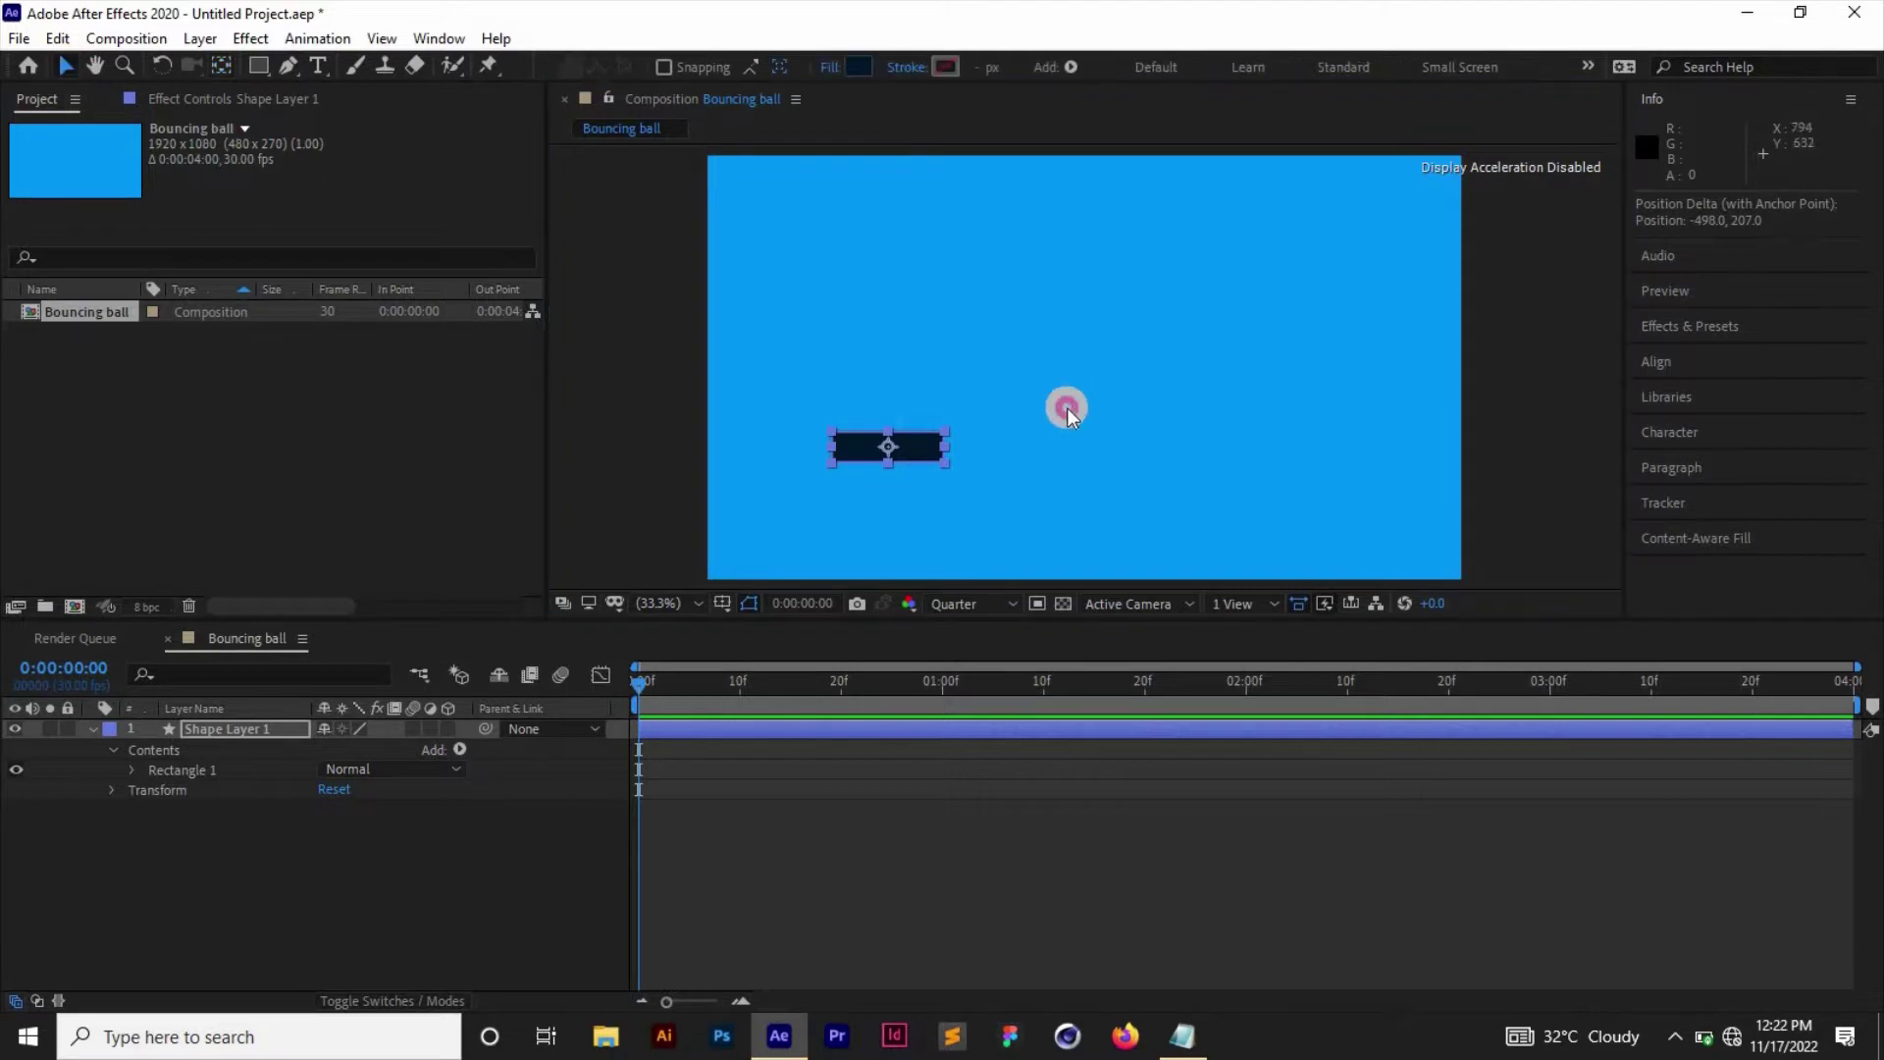
pyautogui.click(901, 451)
pyautogui.moveTo(908, 445); pyautogui.dragTo(930, 449)
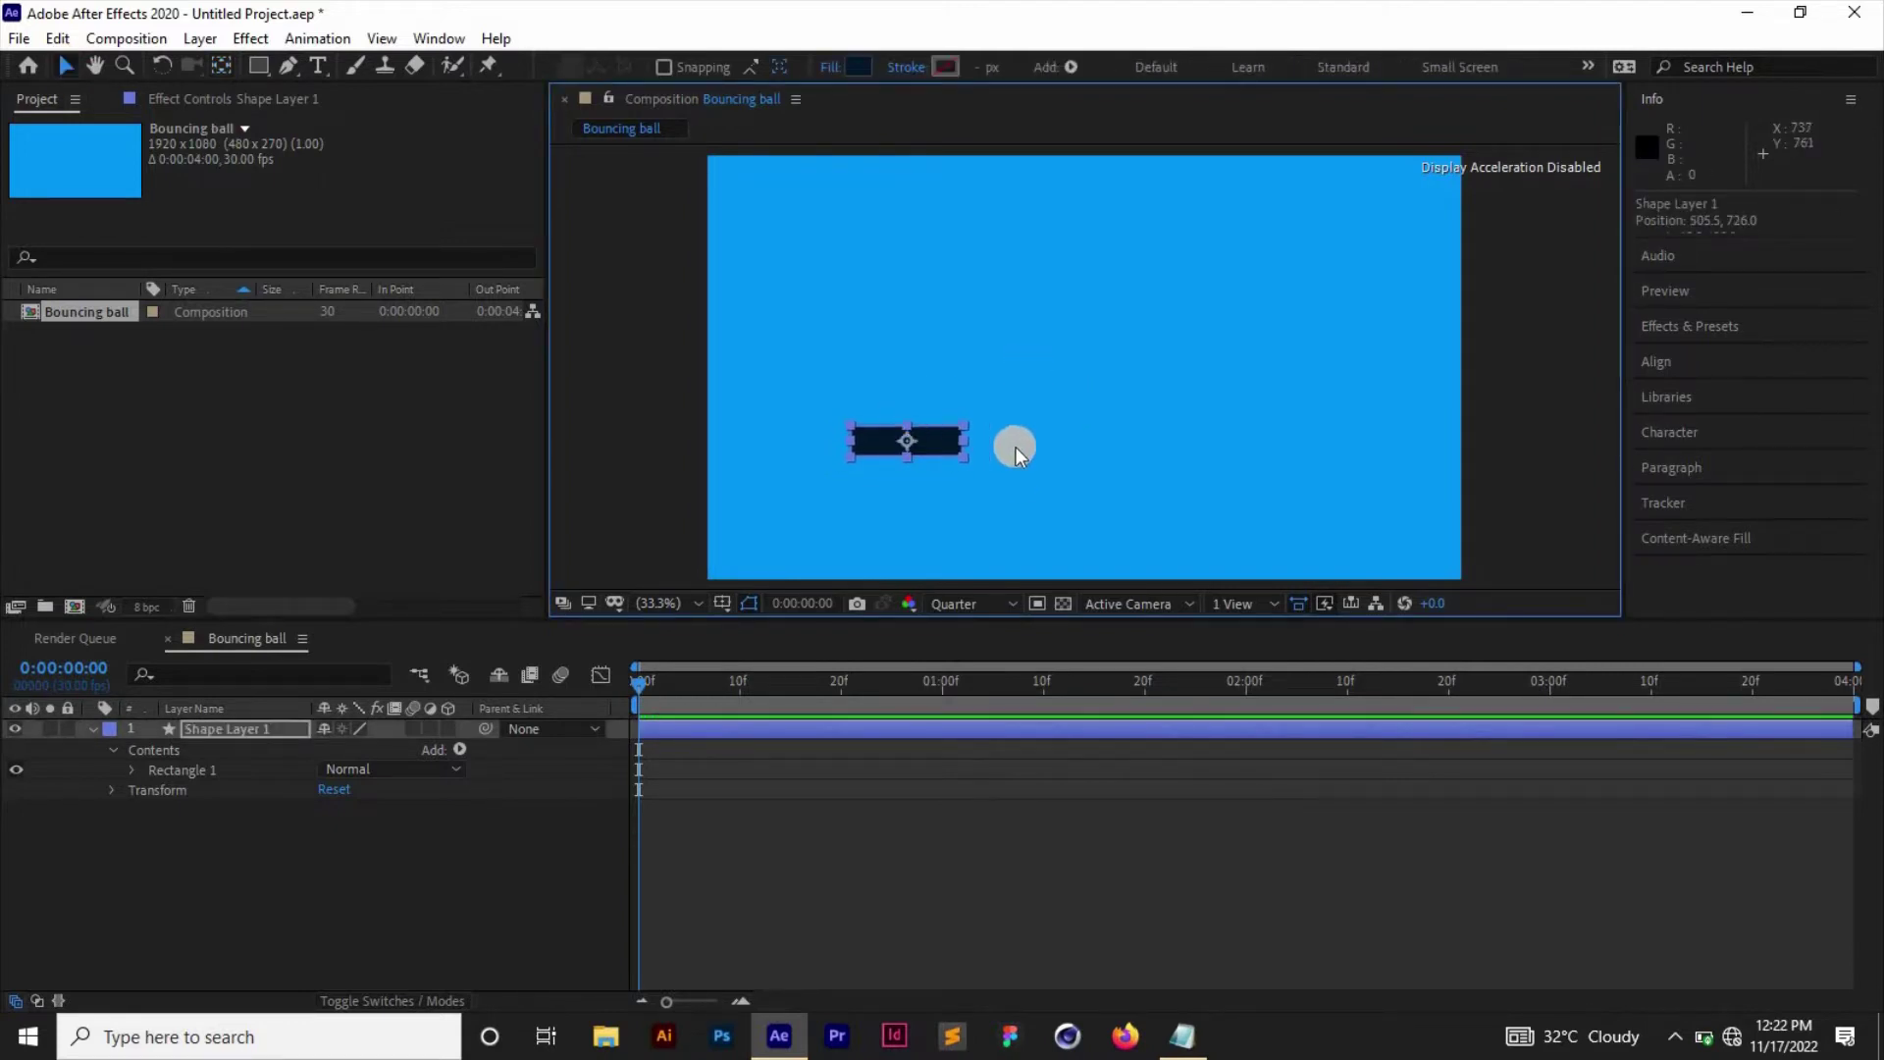
# Set Rectangle Path 1's Roundness to 30 to make a navy pill-shaped bar.
pyautogui.click(134, 770)
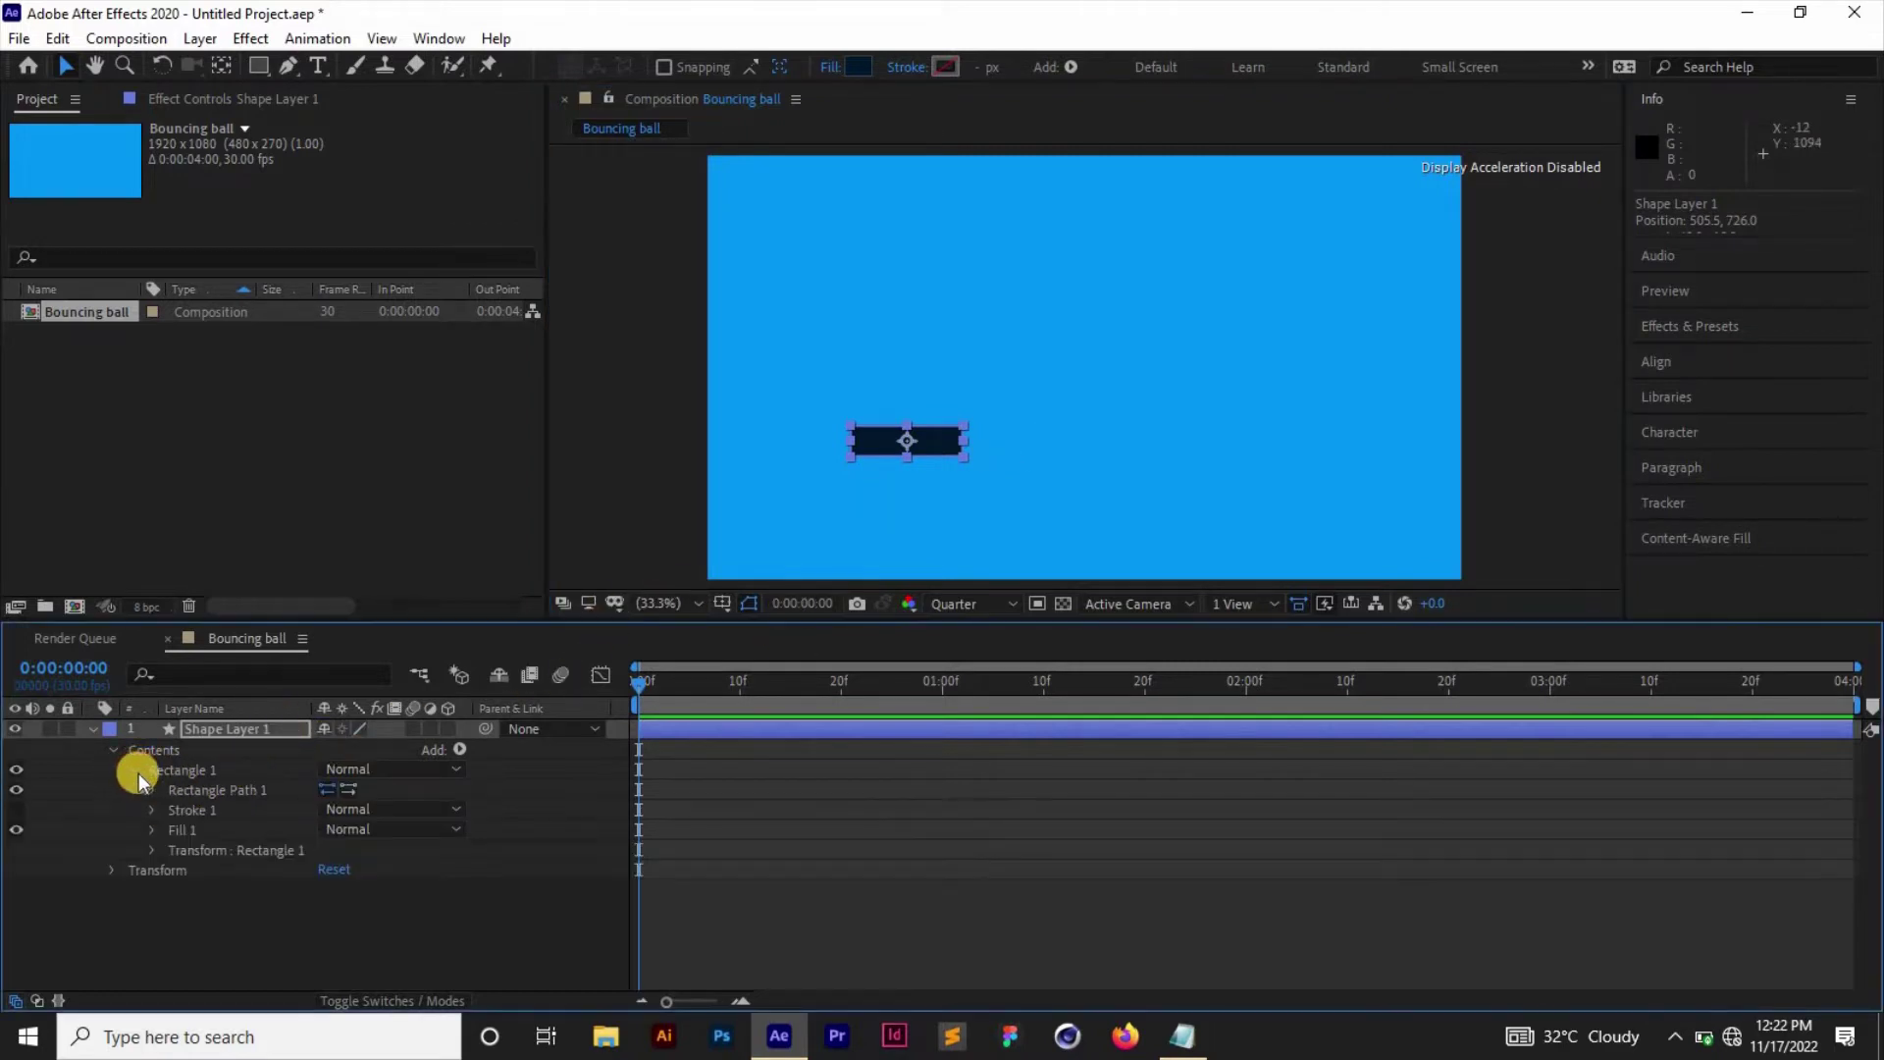
pyautogui.click(150, 789)
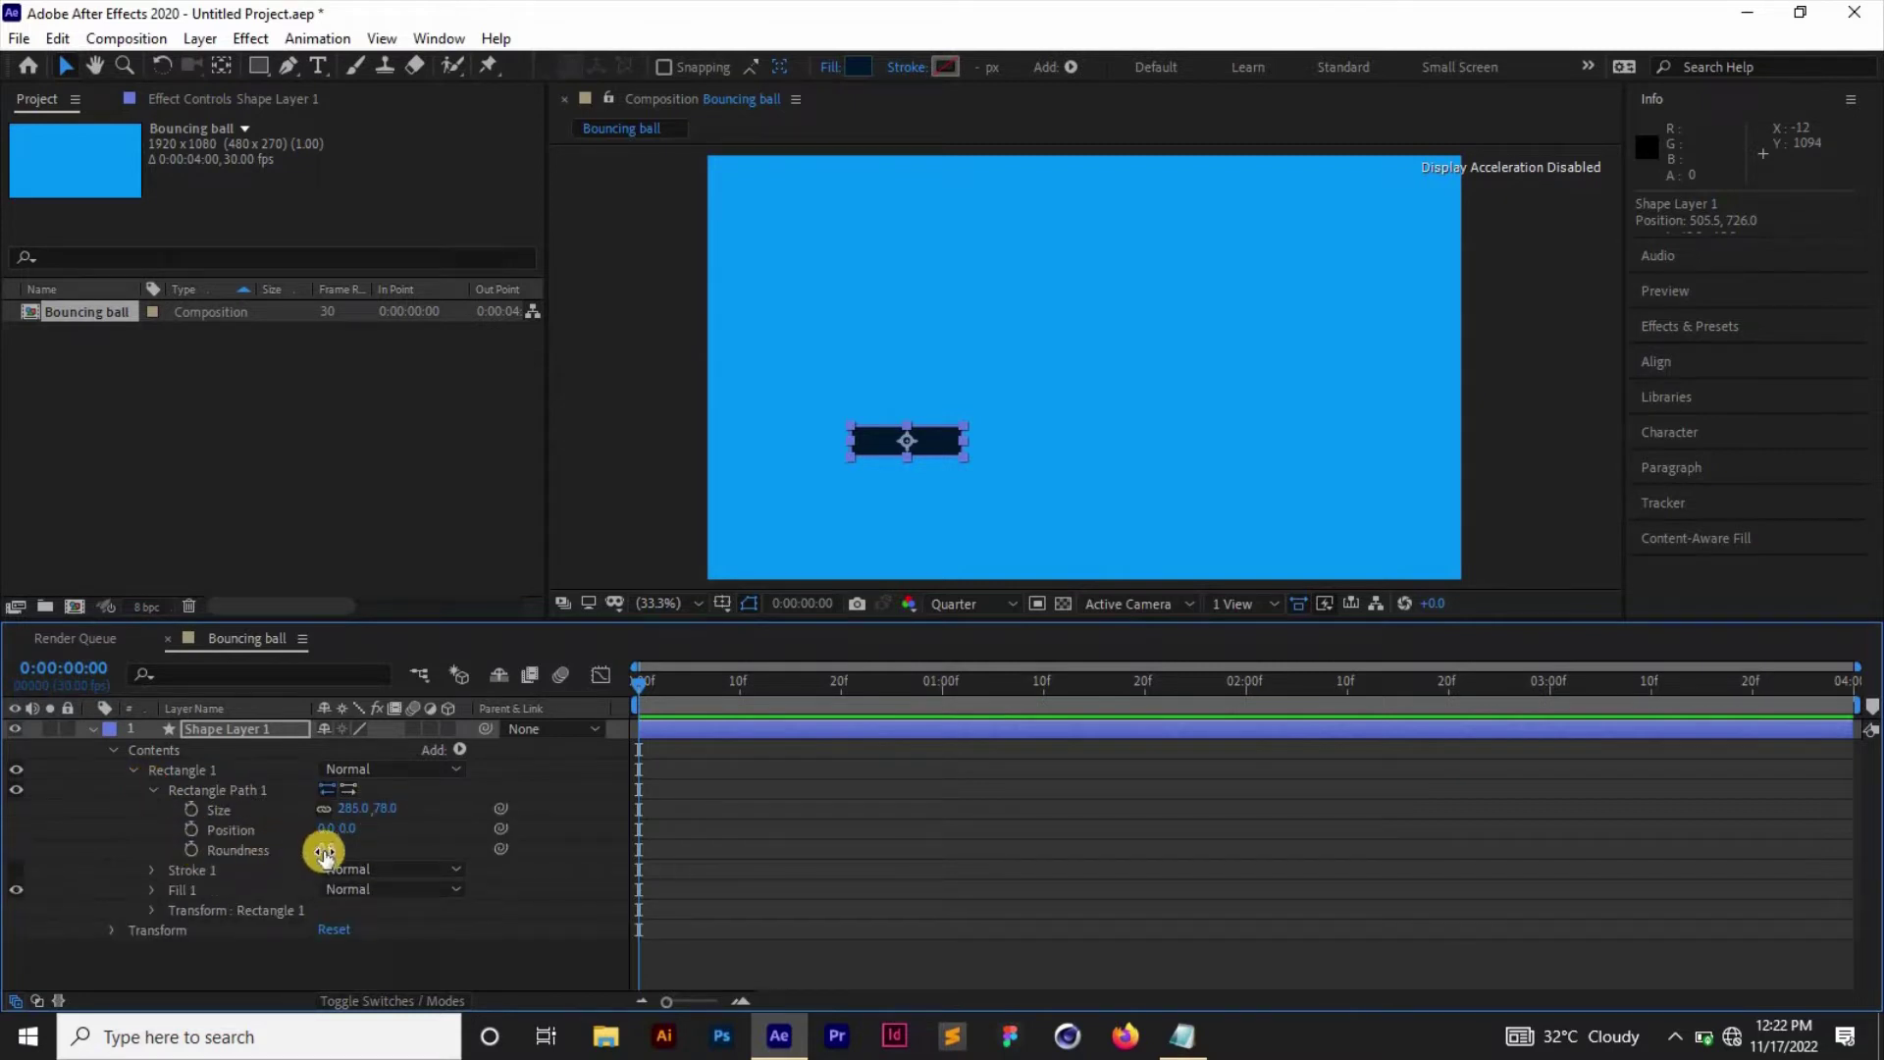
pyautogui.press('/')
pyautogui.press('h')
pyautogui.moveTo(876, 471); pyautogui.dragTo(1165, 324)
pyautogui.press('v')
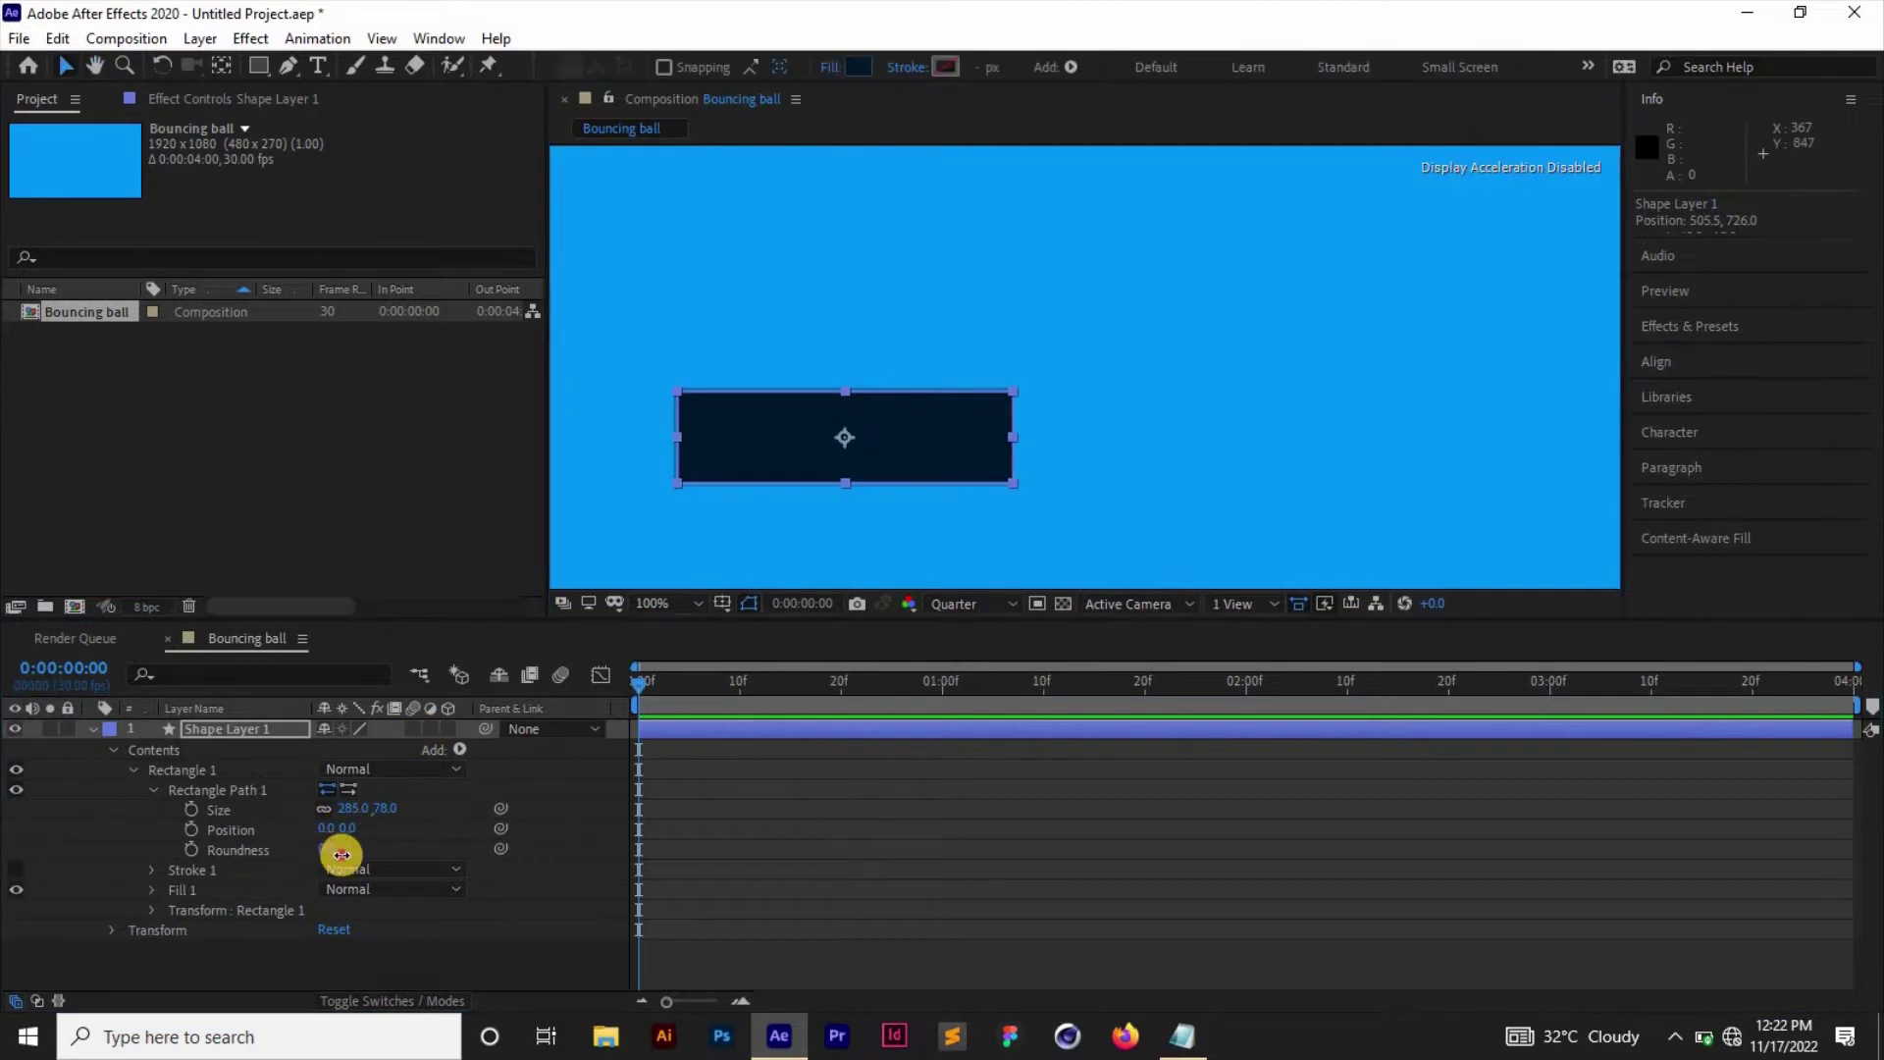
pyautogui.moveTo(338, 849)
pyautogui.mouseDown()
pyautogui.moveTo(399, 854)
pyautogui.moveTo(343, 854)
pyautogui.moveTo(373, 854)
pyautogui.mouseUp()
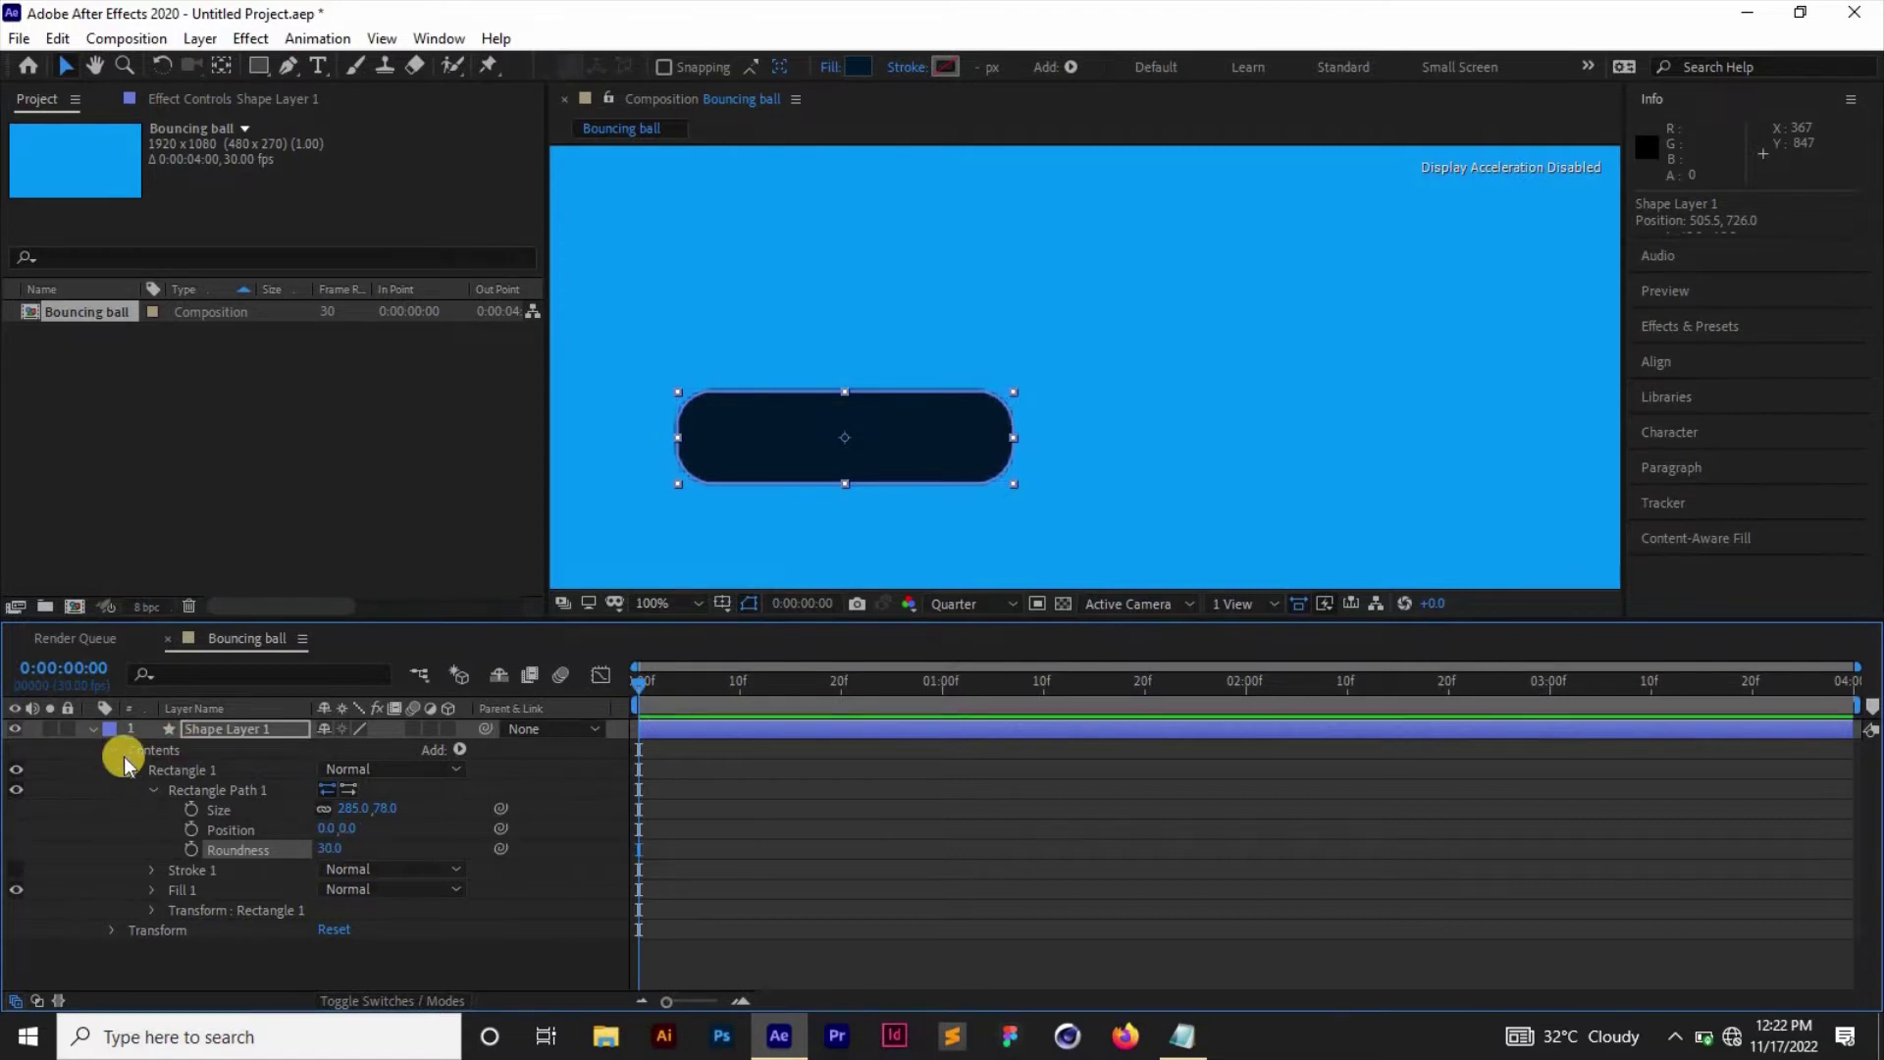
pyautogui.click(92, 726)
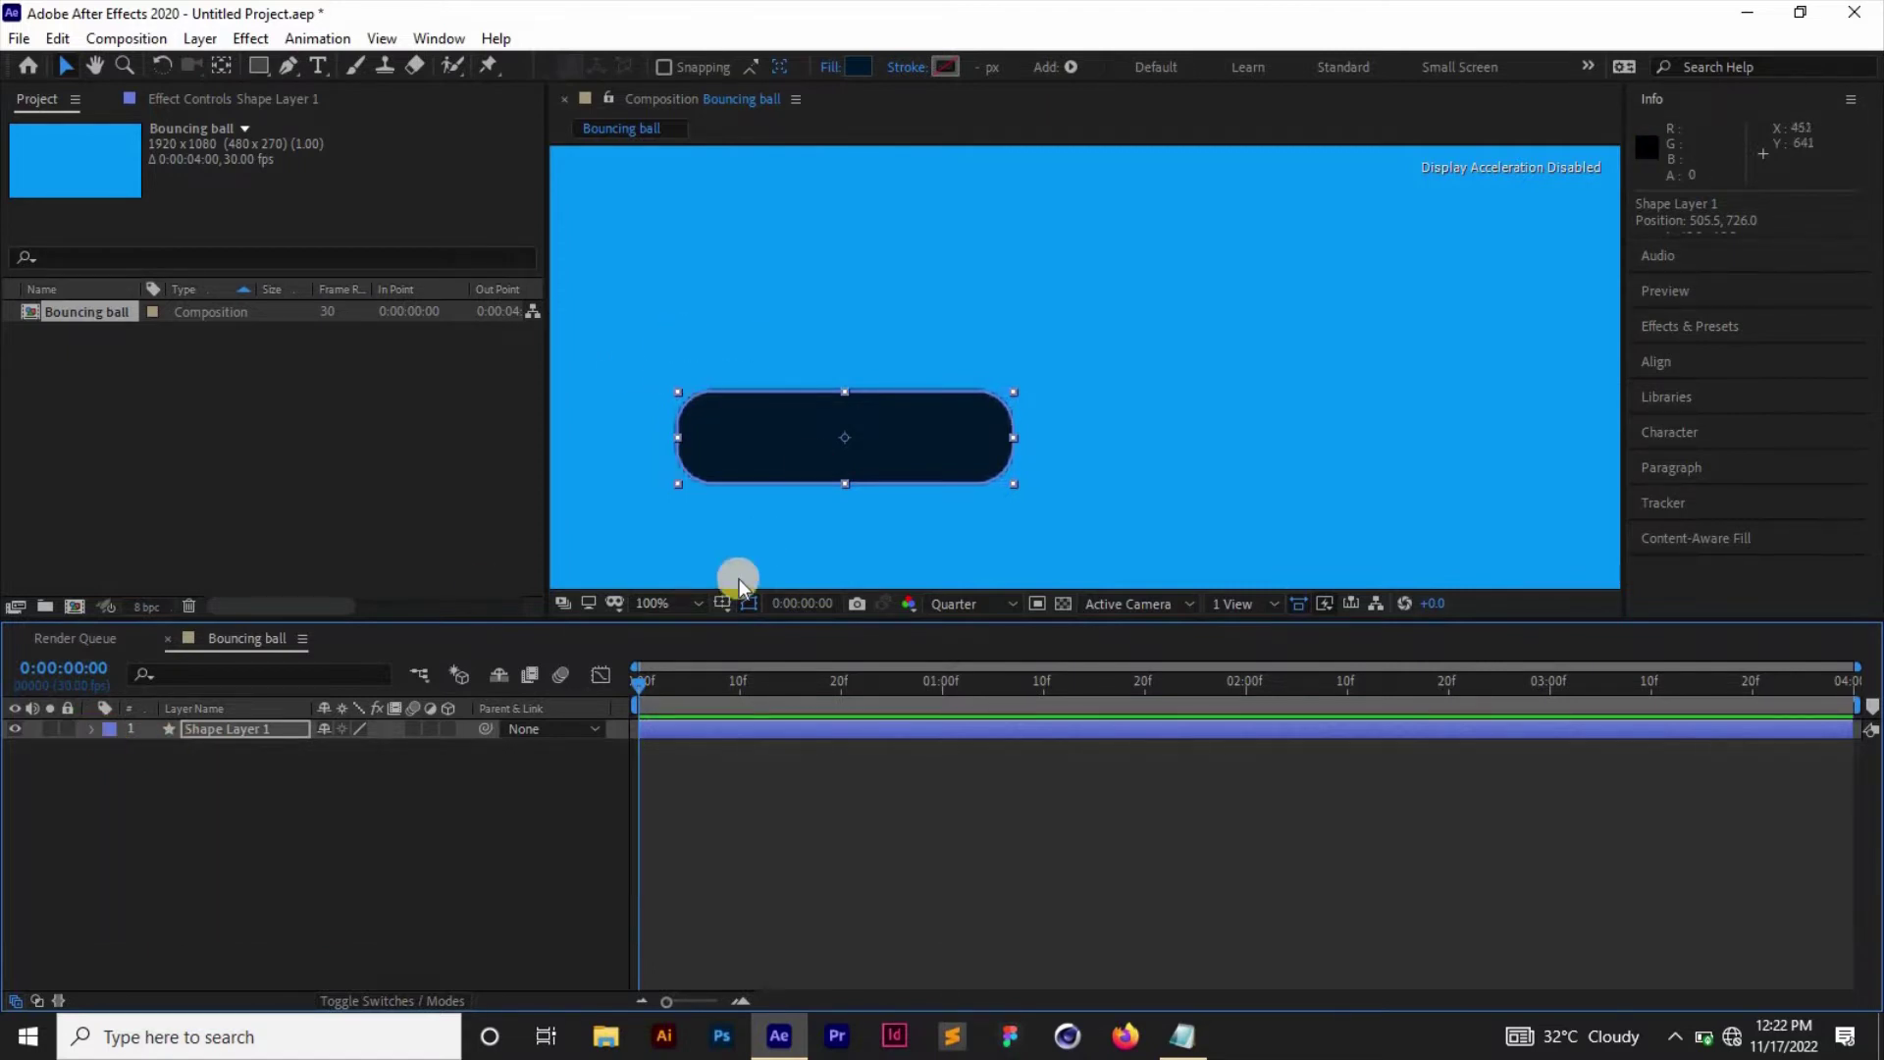
pyautogui.click(673, 598)
# Fit the composition in the view and rename Shape Layer 1 to 'Platform 1'.
pyautogui.click(712, 214)
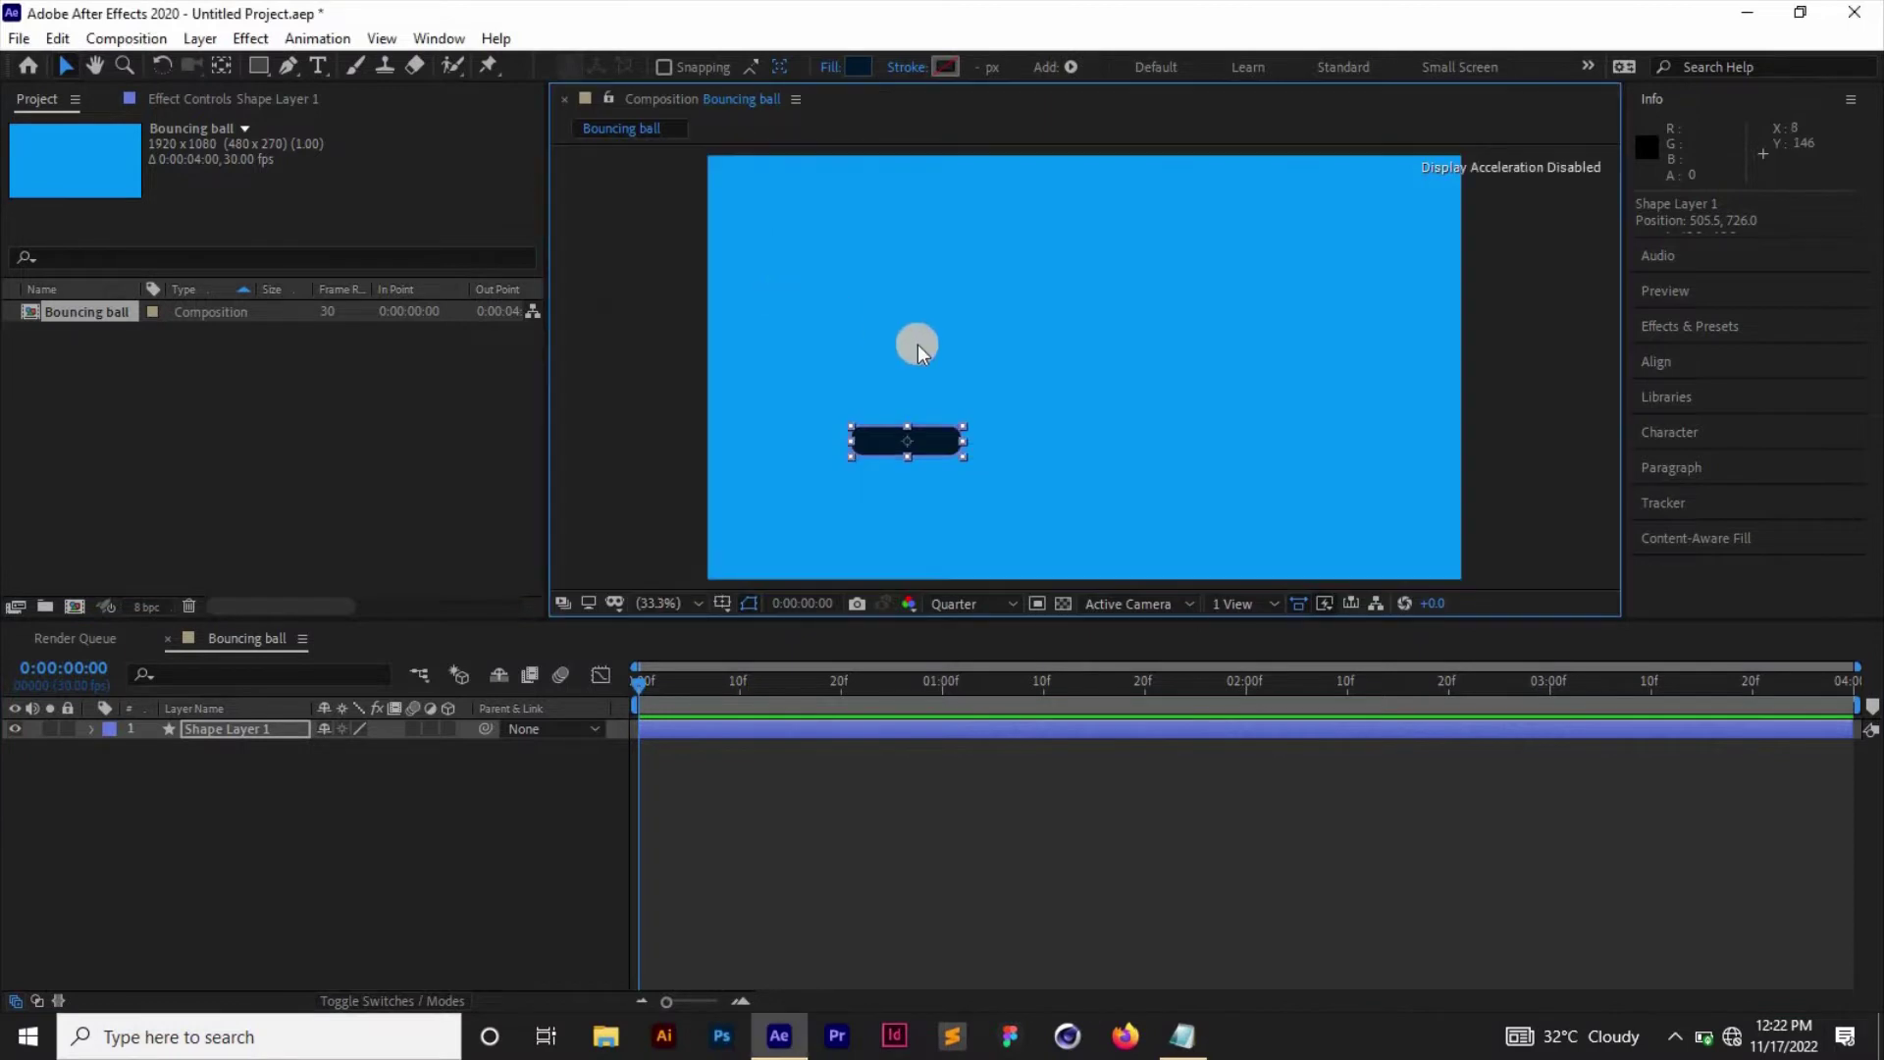
pyautogui.click(1235, 421)
pyautogui.click(909, 445)
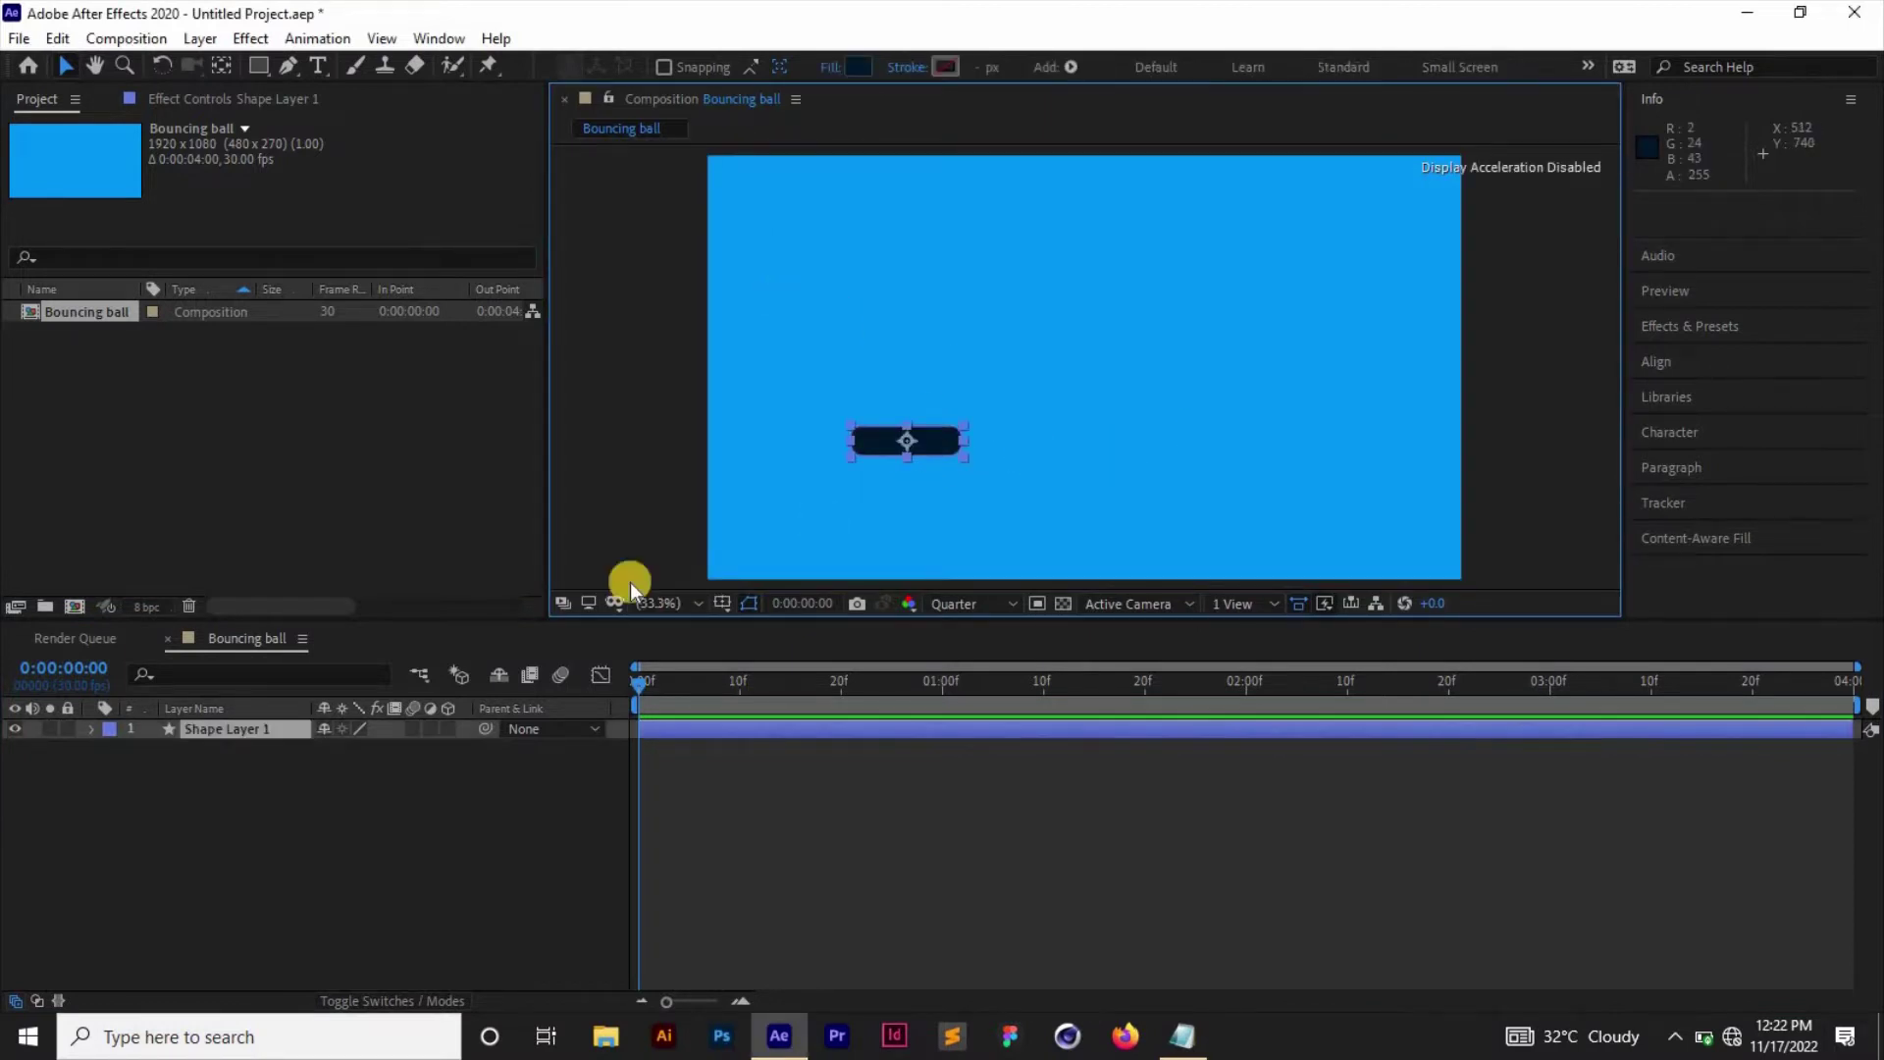
pyautogui.click(246, 728)
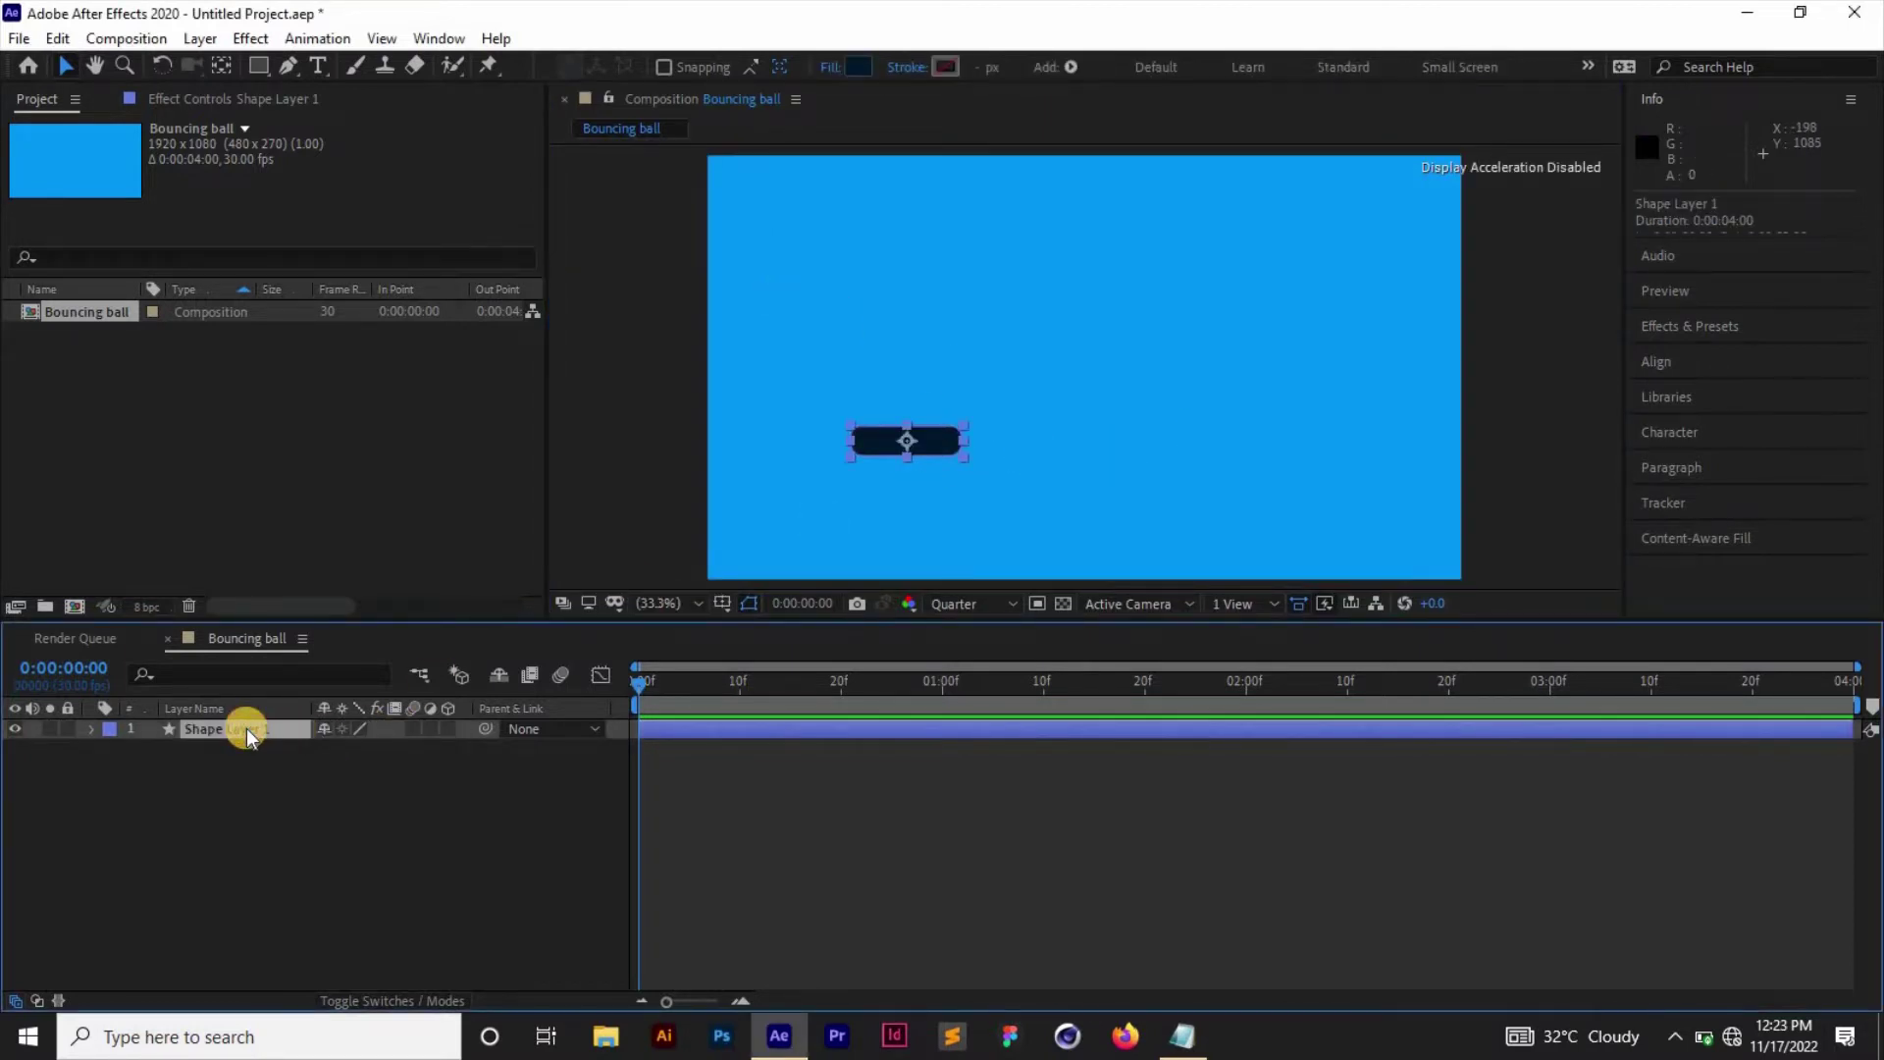
pyautogui.rightClick(246, 728)
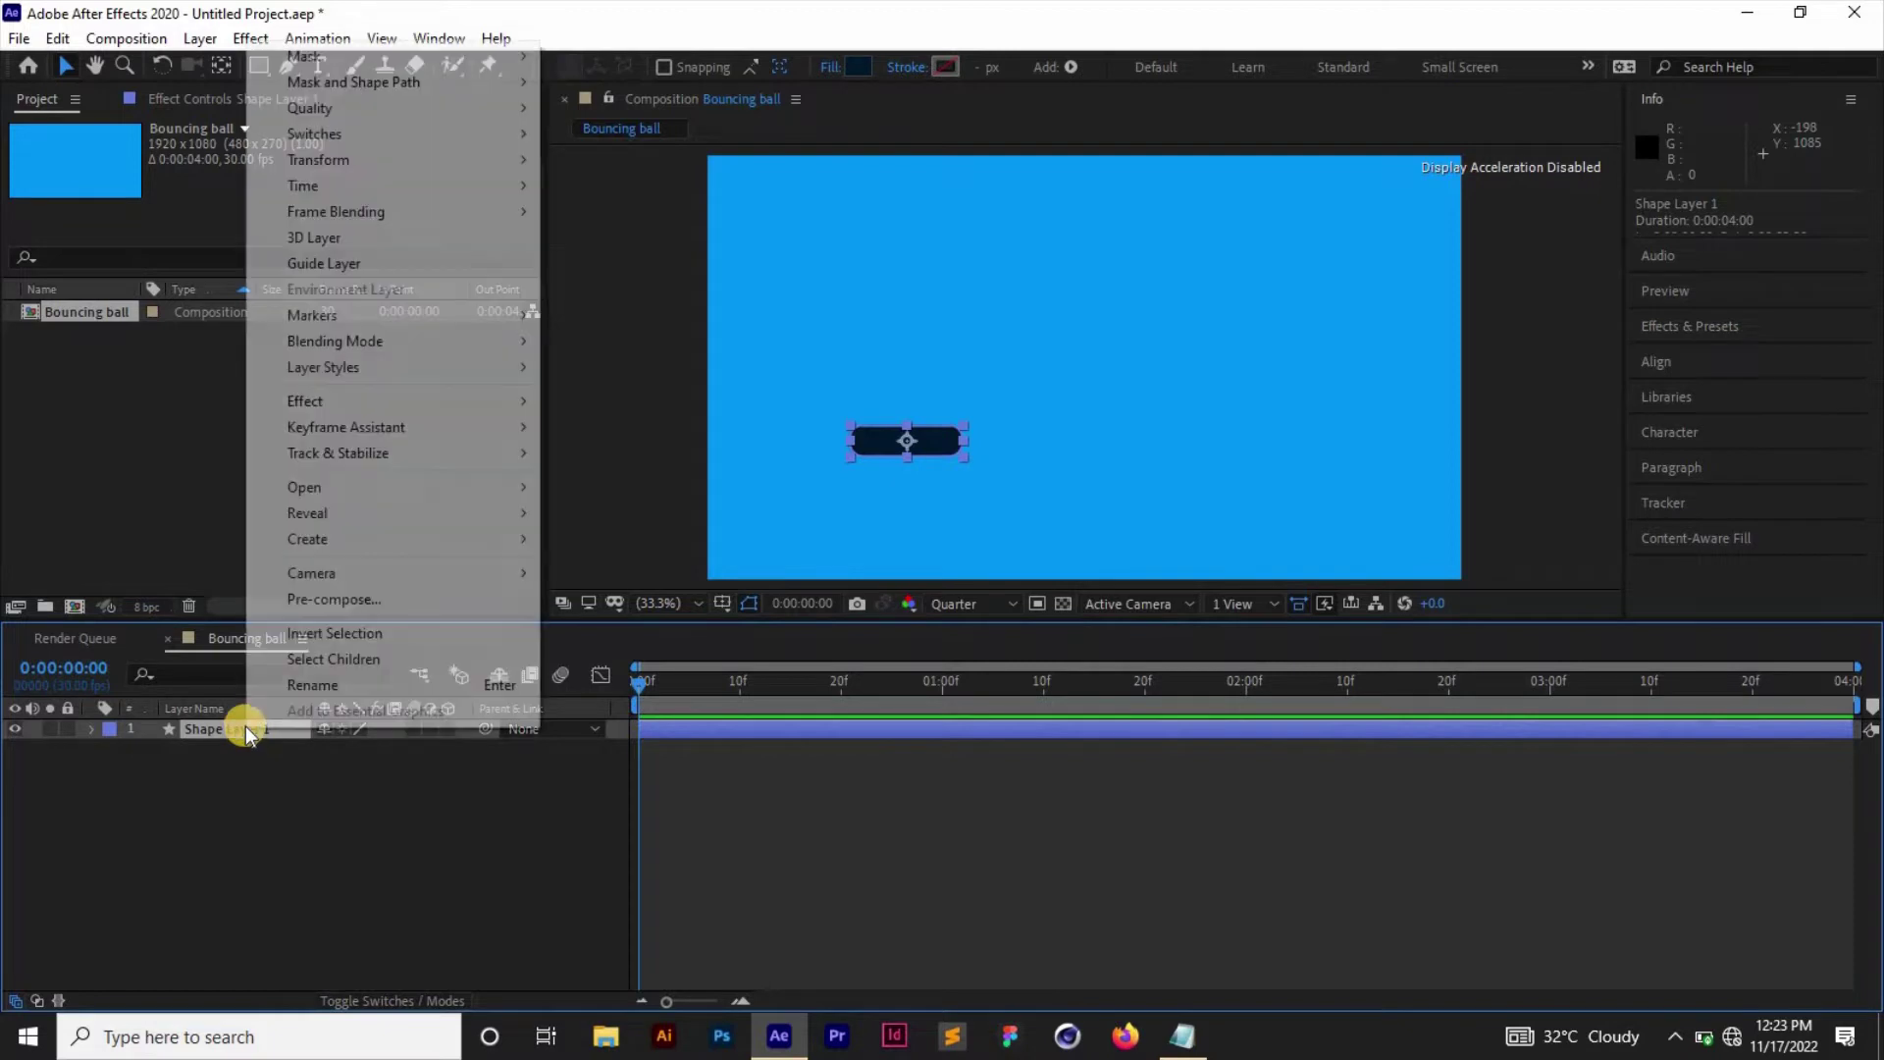
pyautogui.click(352, 684)
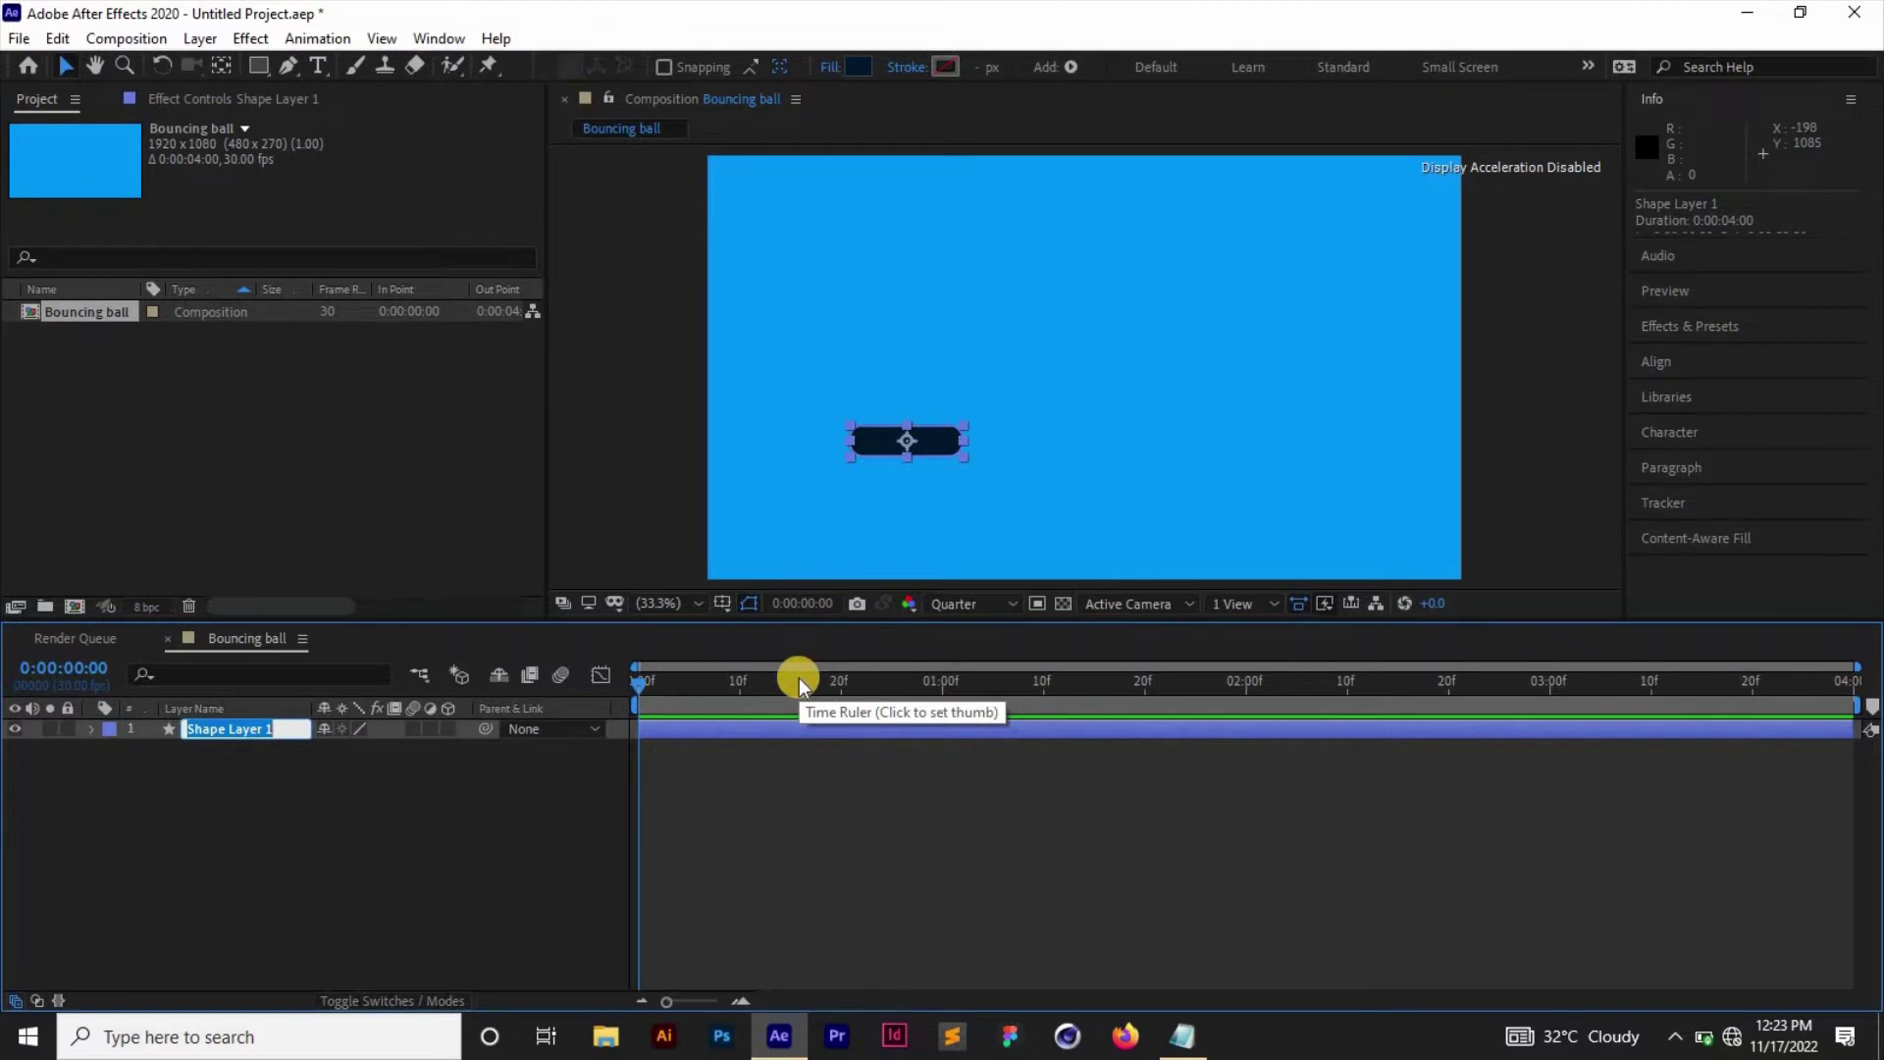
pyautogui.write('Platfor')
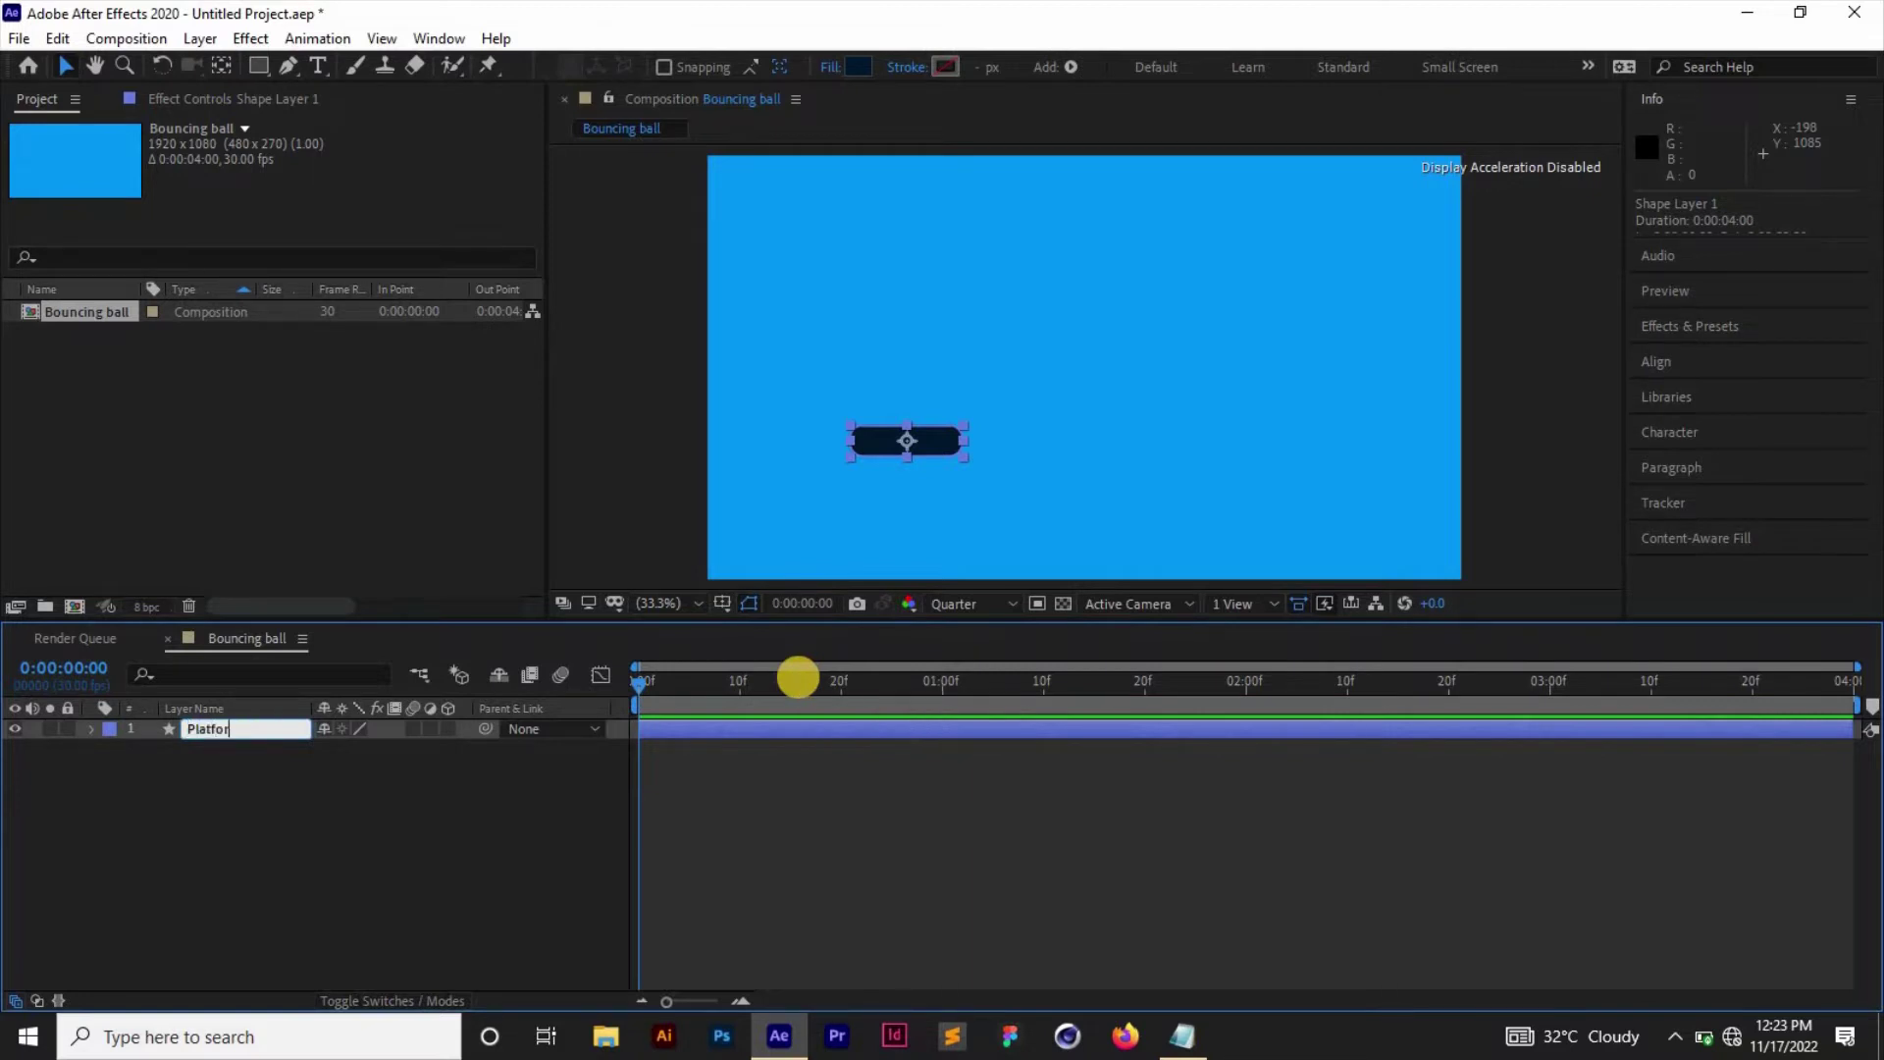
pyautogui.write('m 1')
pyautogui.press('Return')
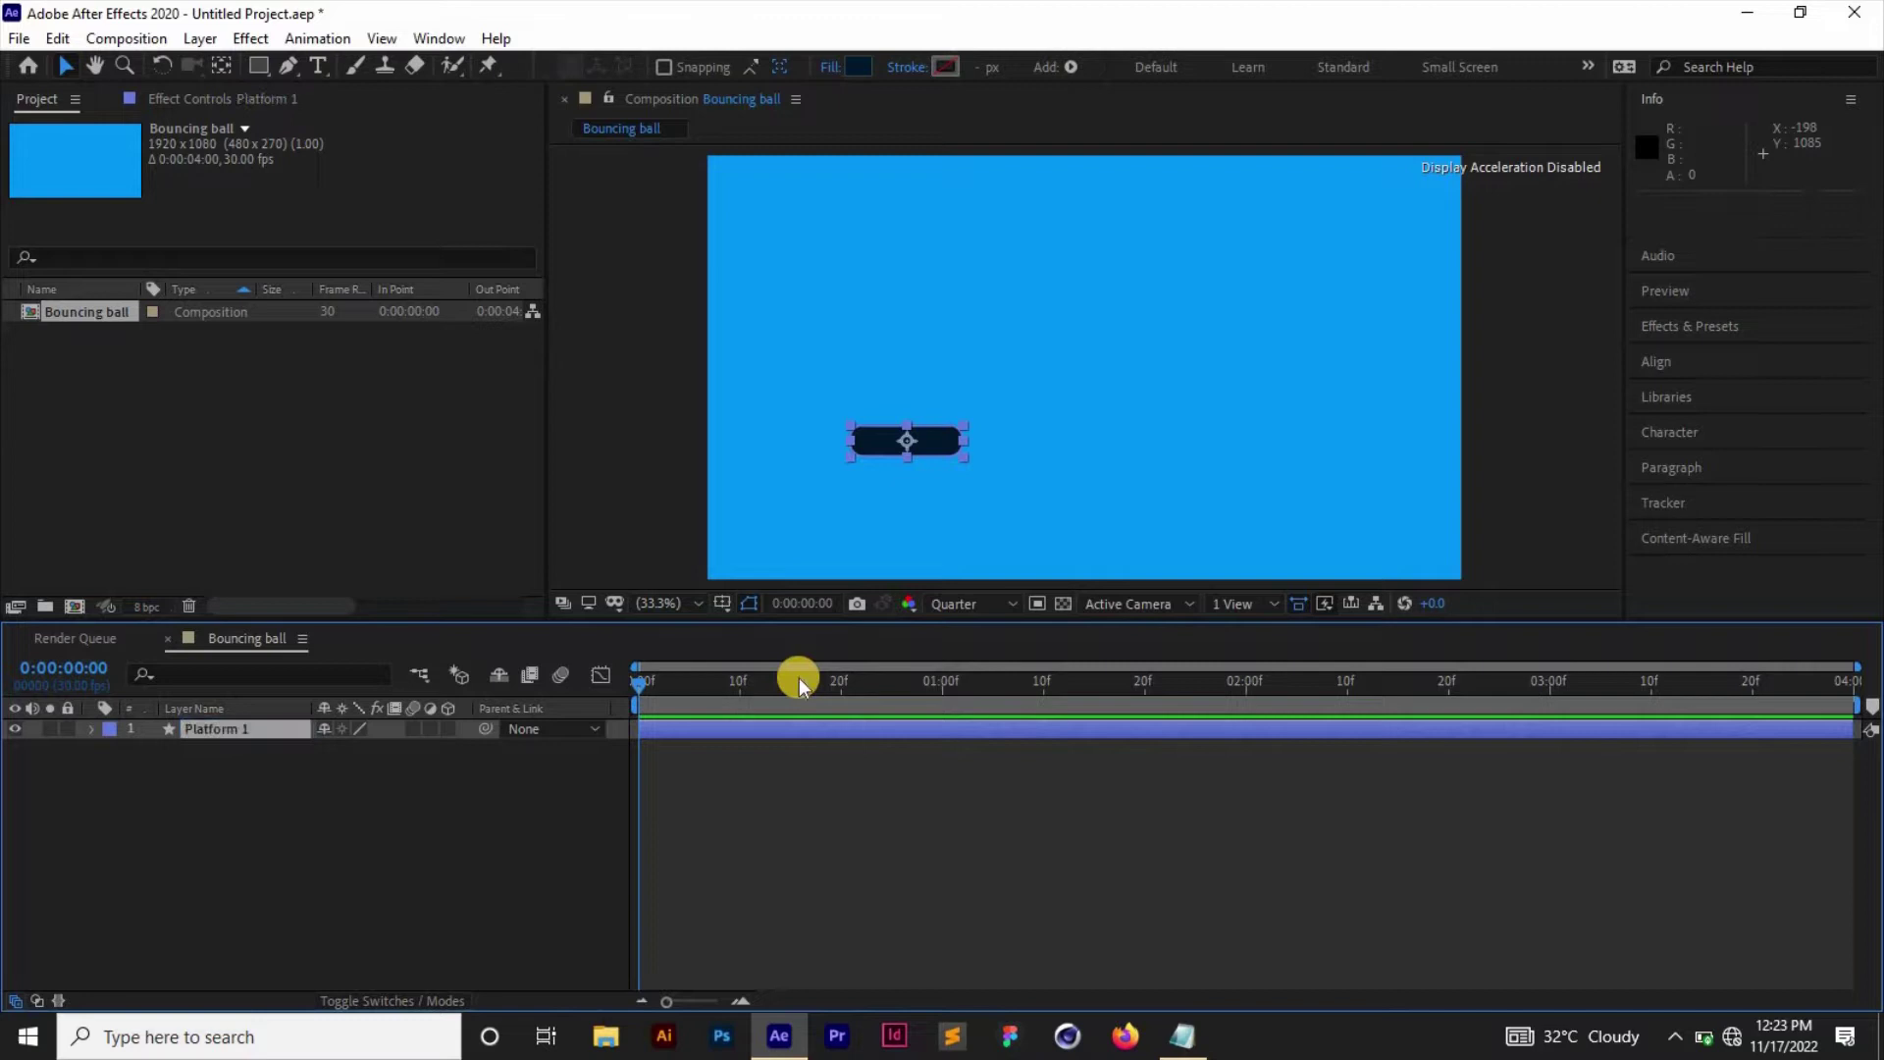
pyautogui.click(481, 795)
pyautogui.click(278, 732)
# Duplicate Platform 1 as Platform 2 and move it right to about 1333.5, 726.0.
pyautogui.hotkey('ctrl', 'd')
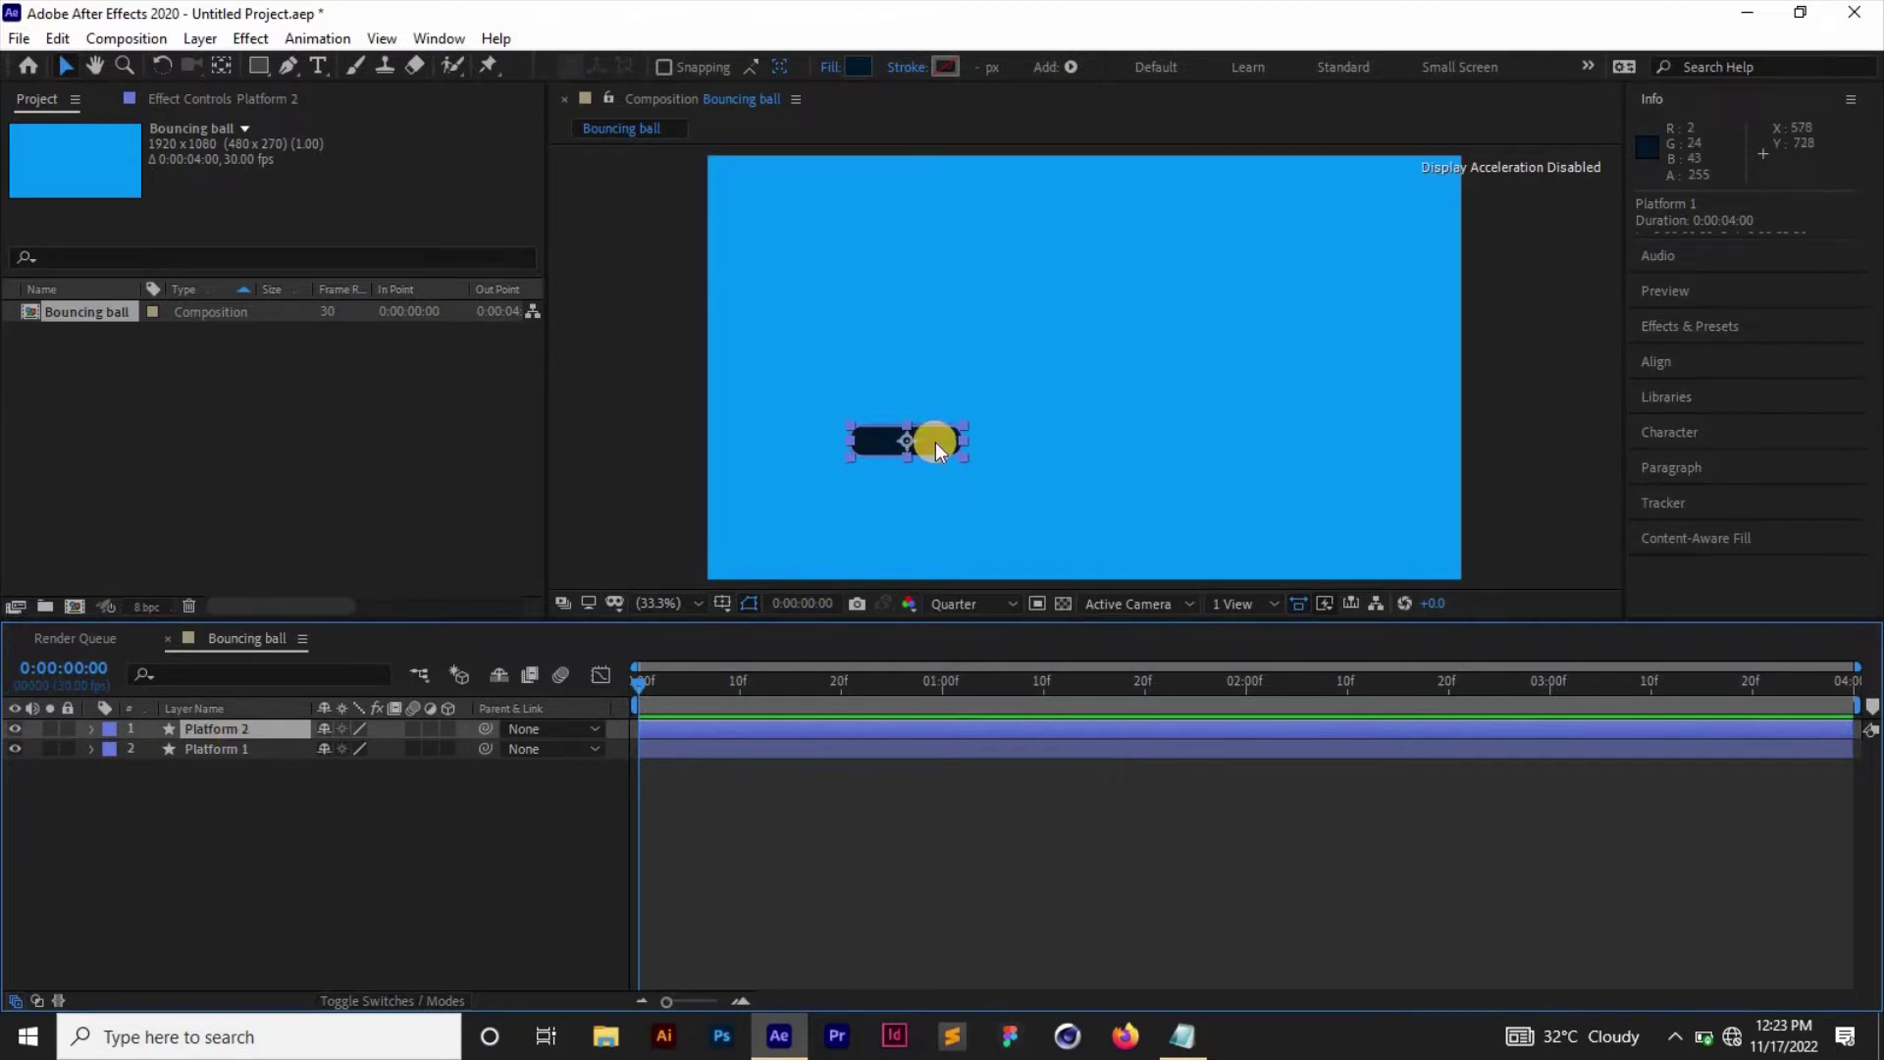
pyautogui.moveTo(935, 442); pyautogui.dragTo(1261, 443)
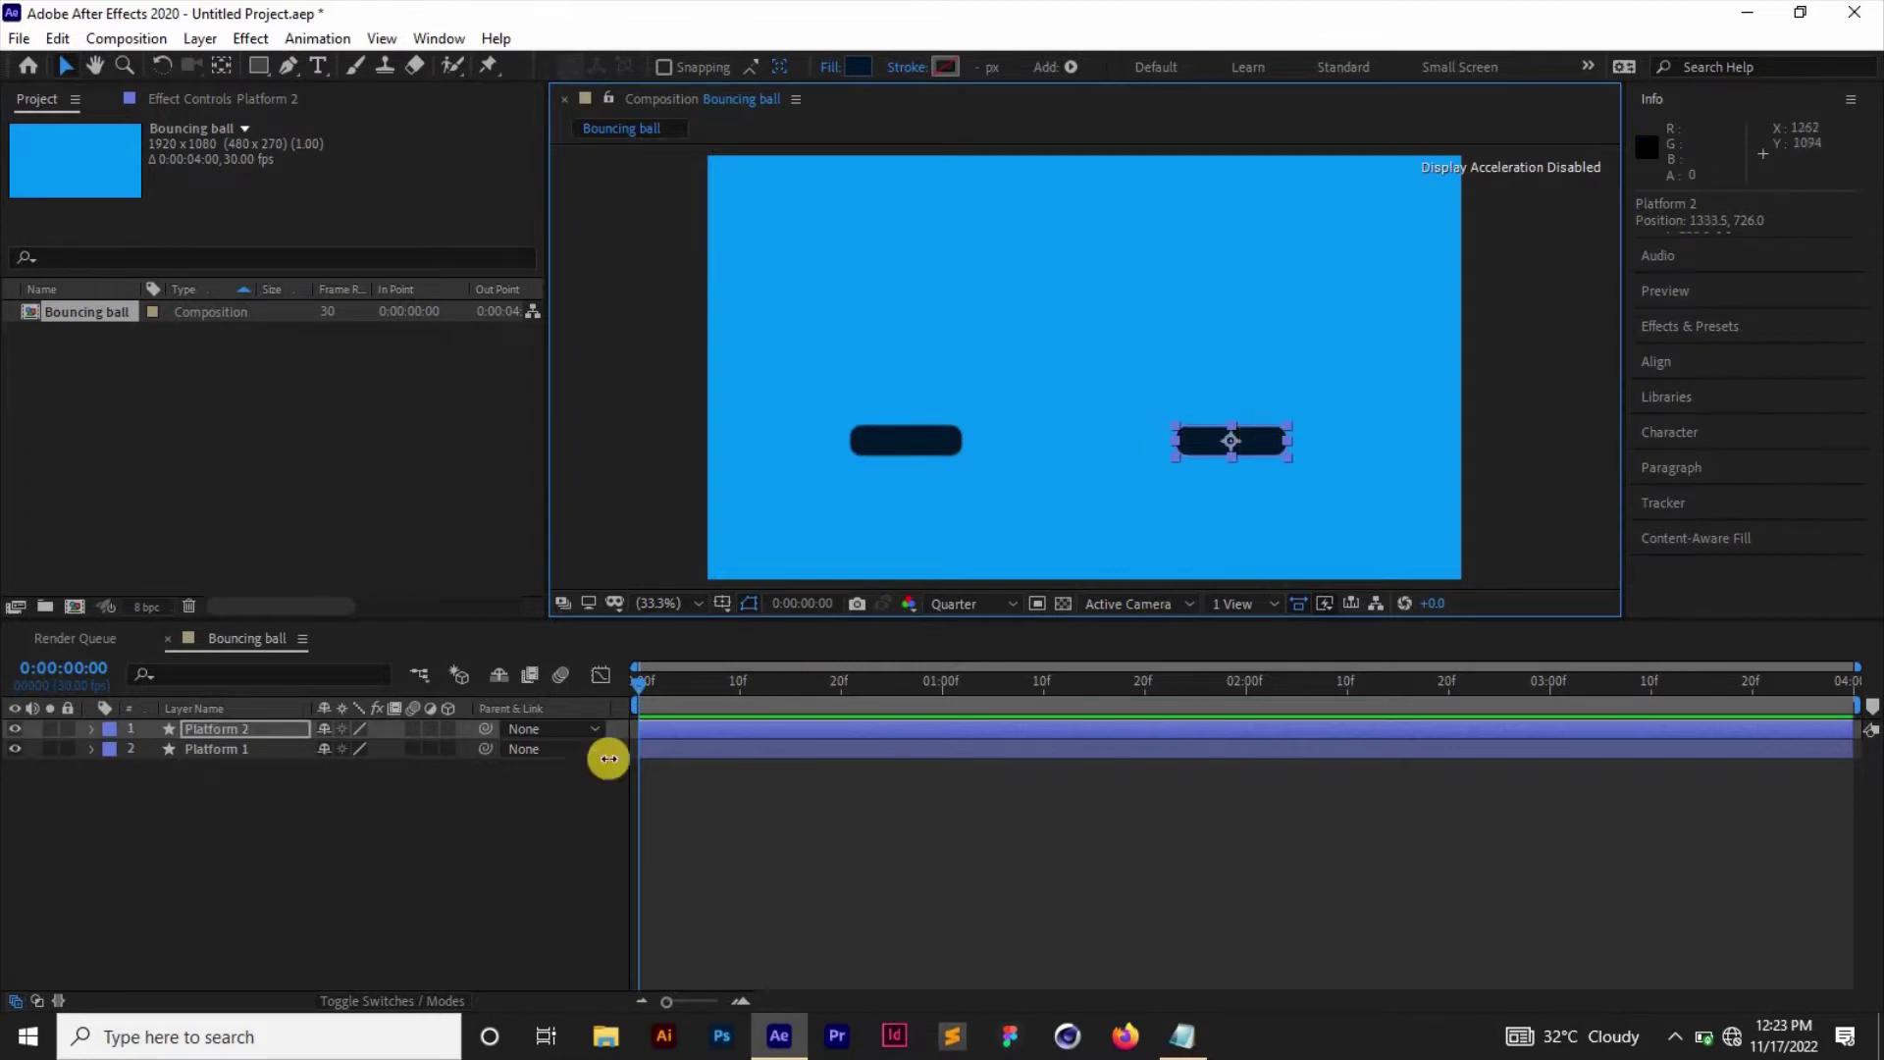
pyautogui.click(479, 812)
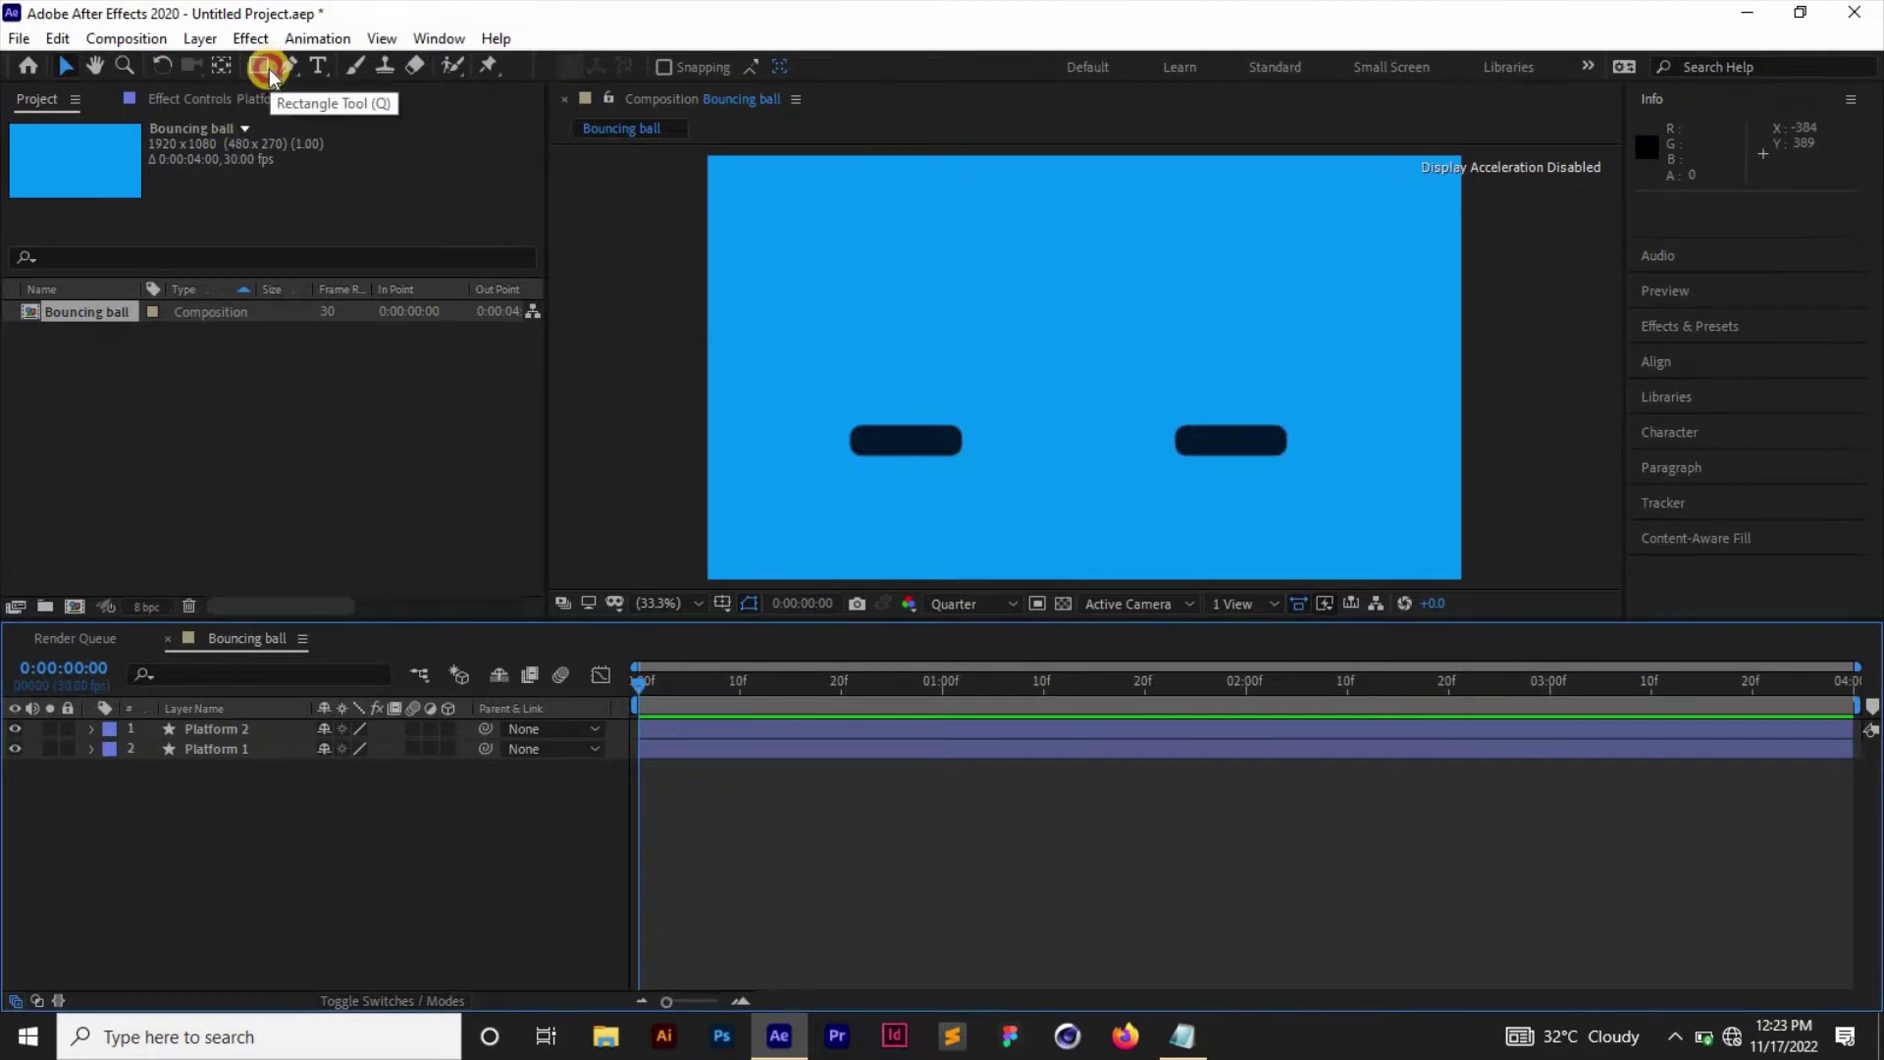
# Draw a circle above the left platform and give it a pure white fill.
pyautogui.moveTo(268, 68); pyautogui.dragTo(397, 121)
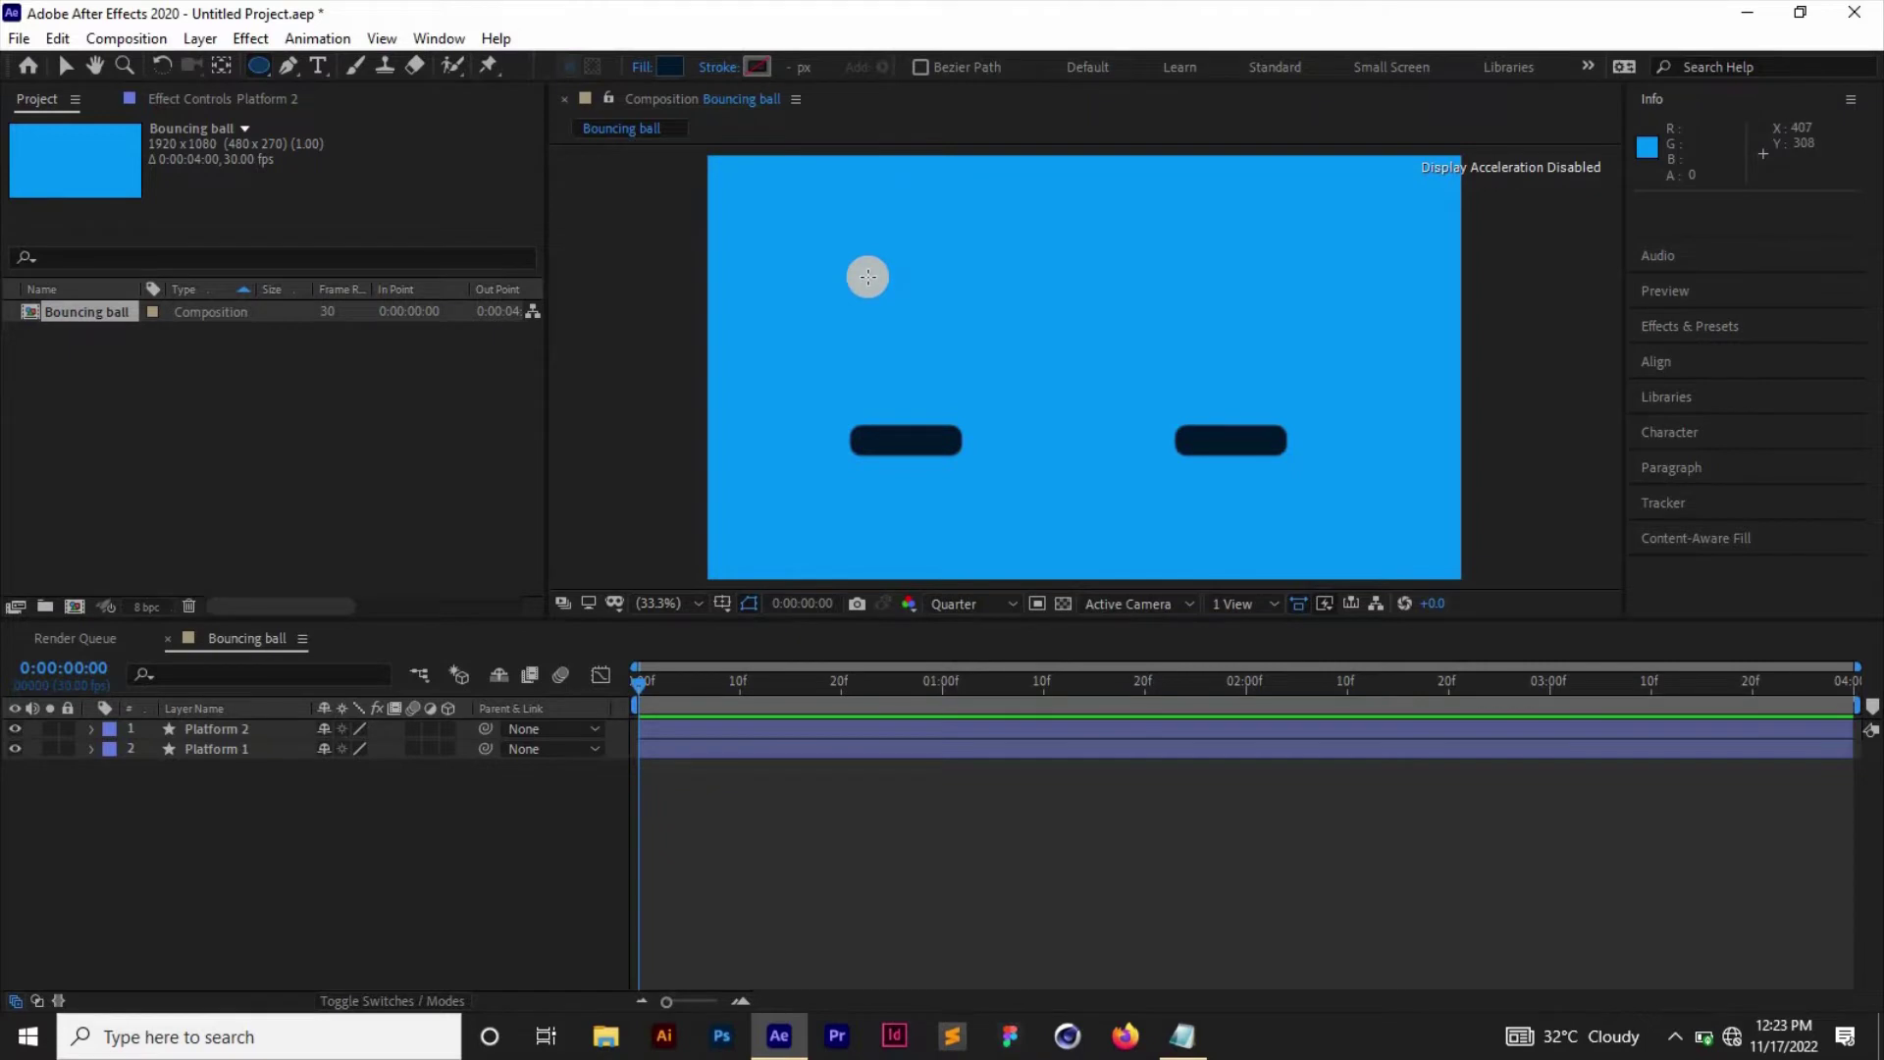
pyautogui.moveTo(867, 277); pyautogui.dragTo(936, 344)
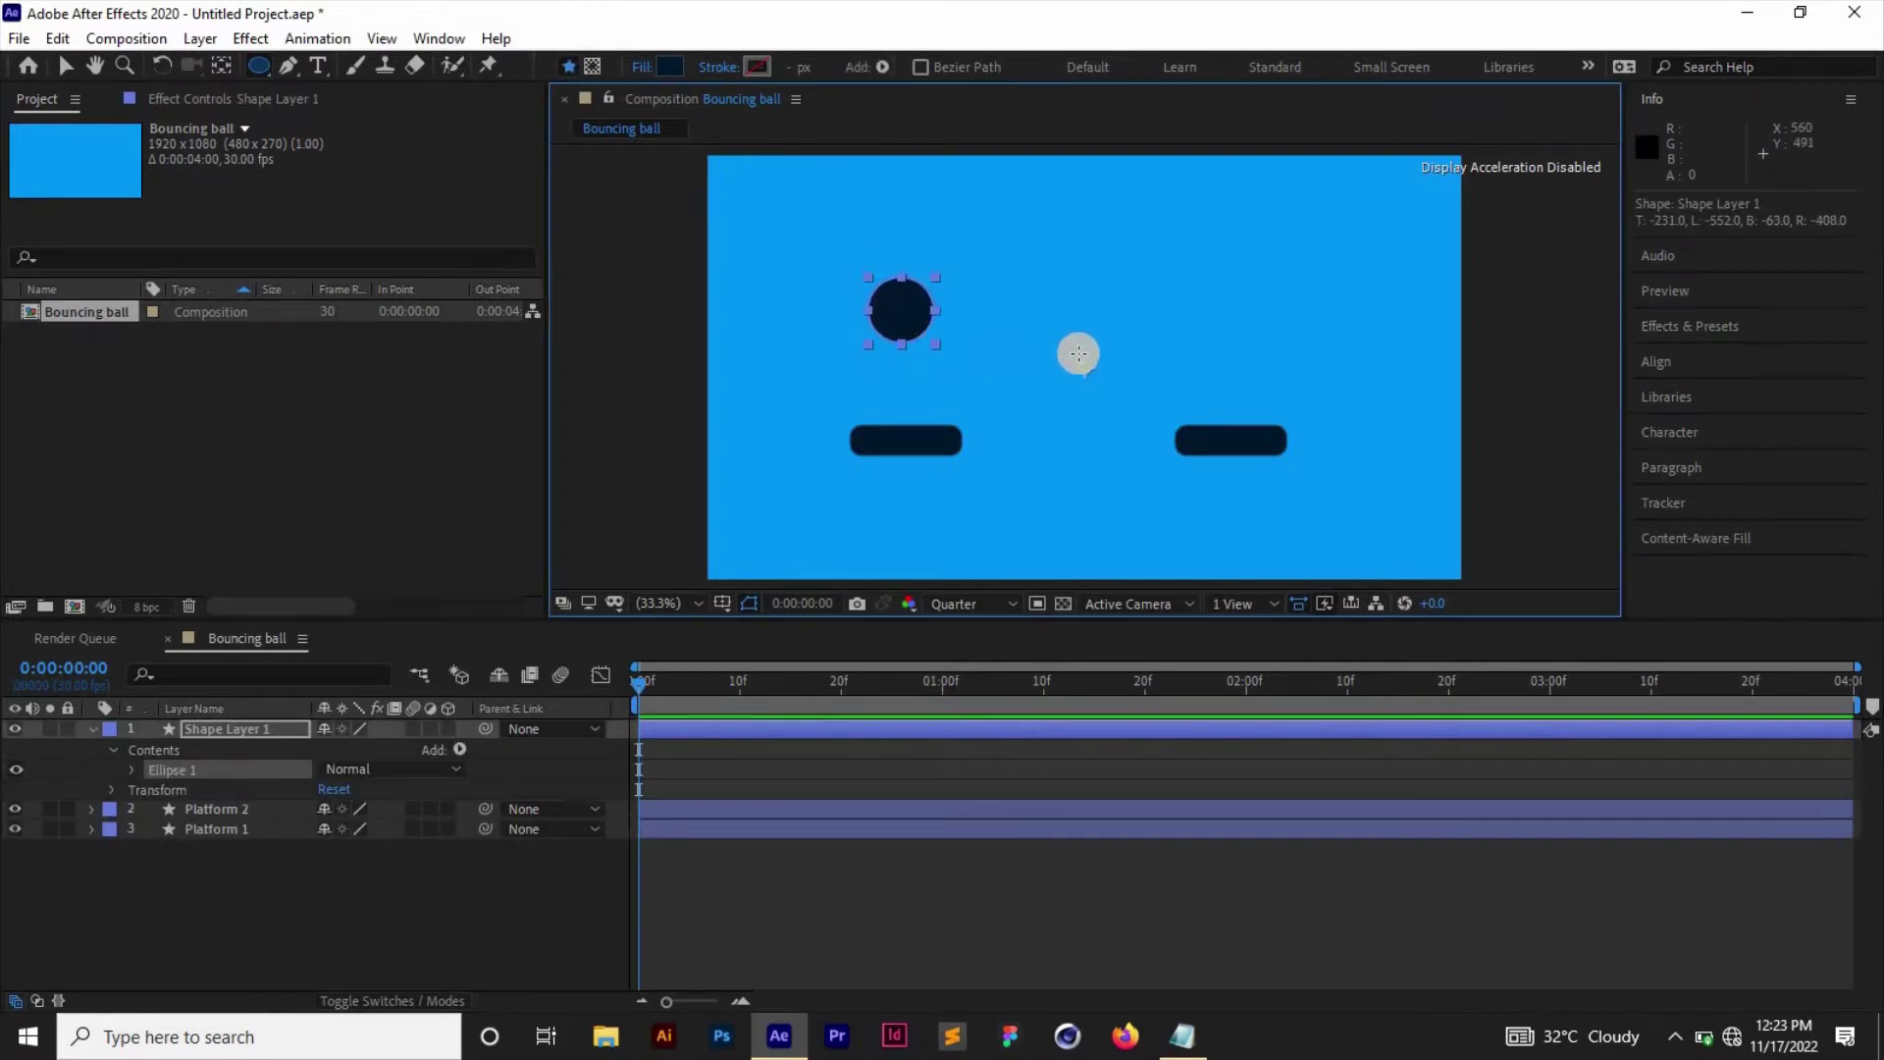
pyautogui.click(903, 314)
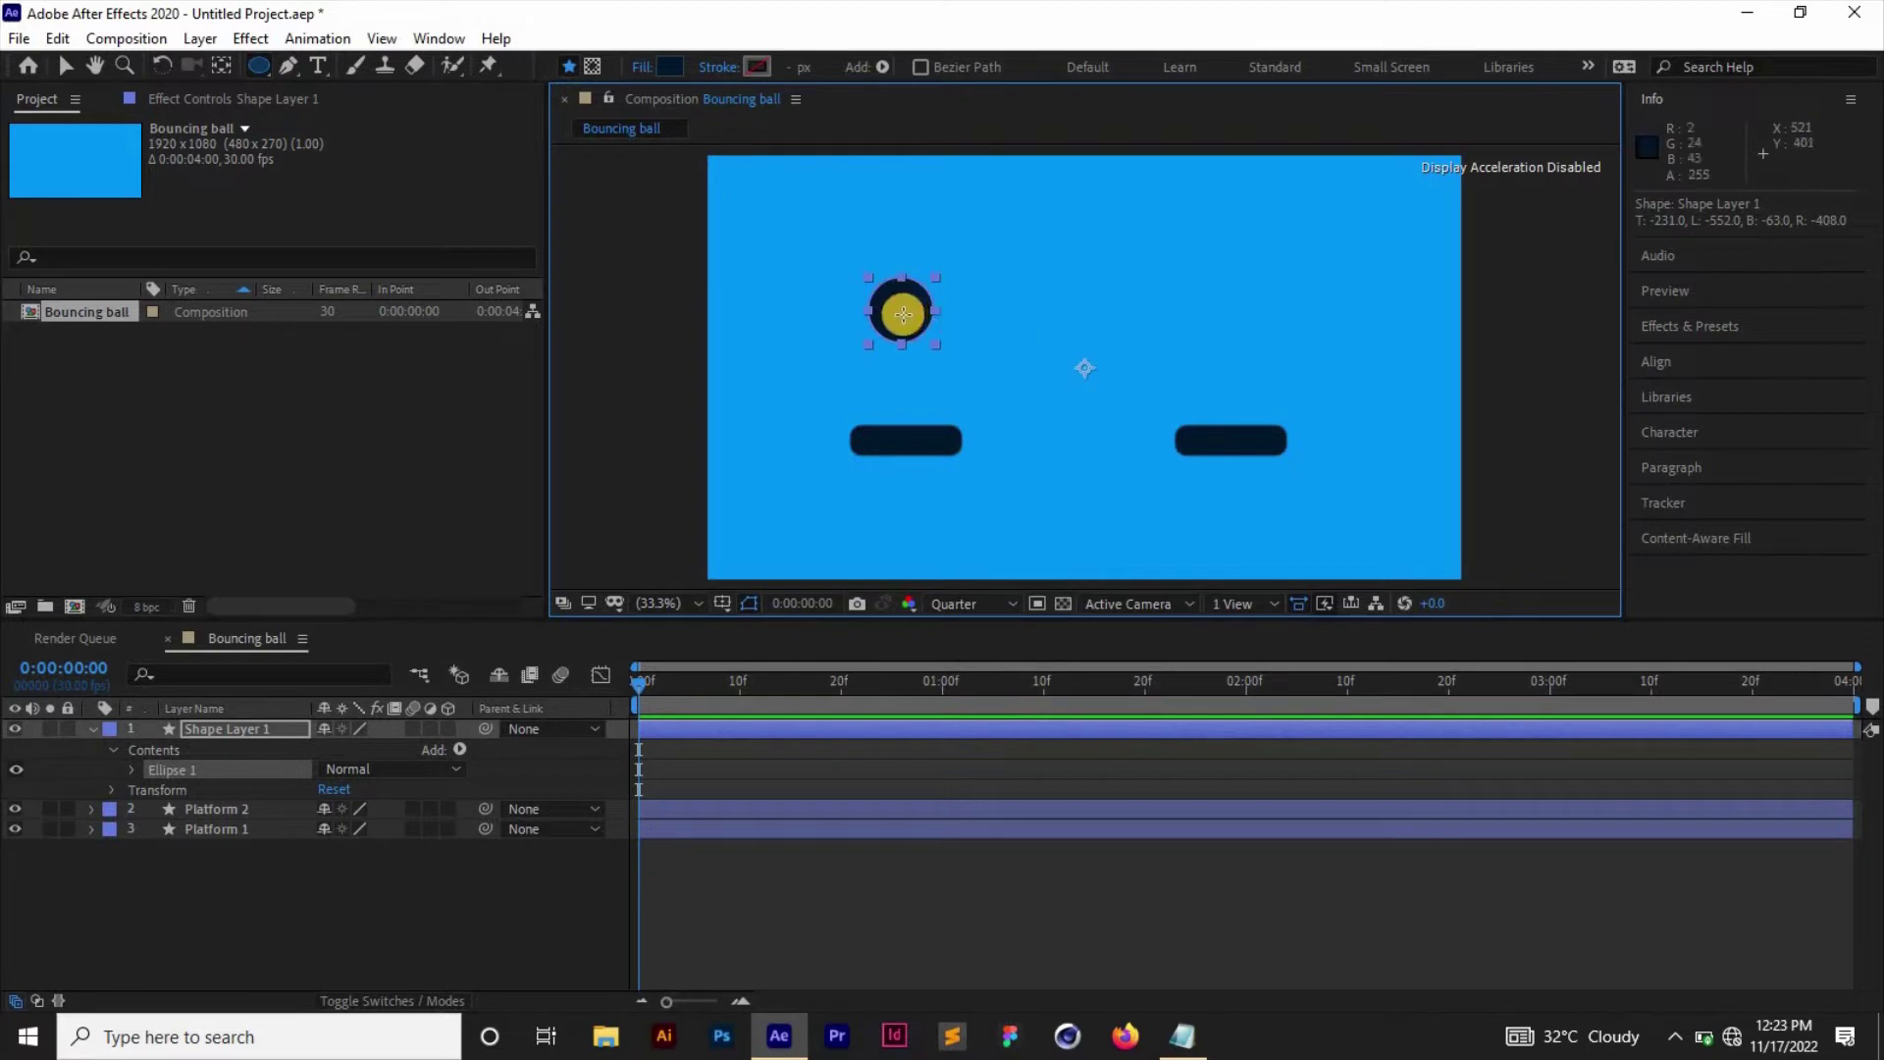
pyautogui.click(671, 68)
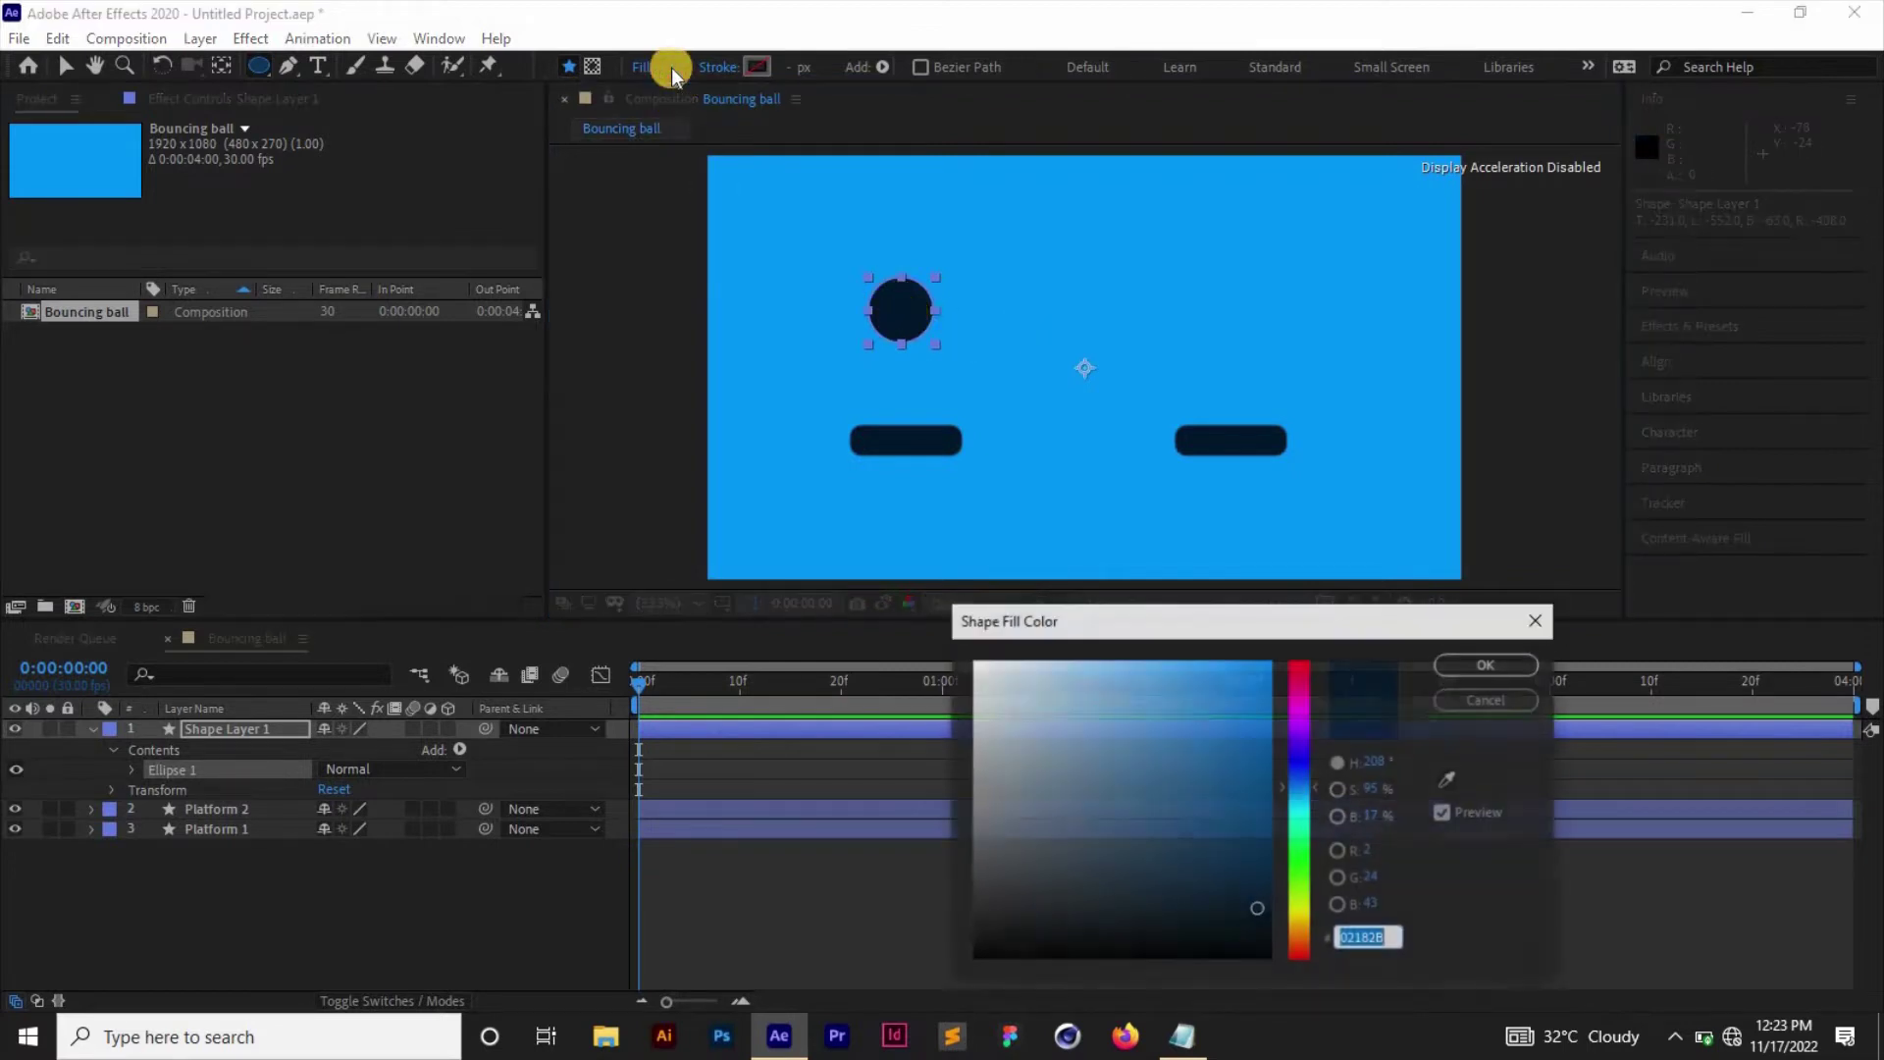
pyautogui.moveTo(1119, 685); pyautogui.dragTo(927, 639)
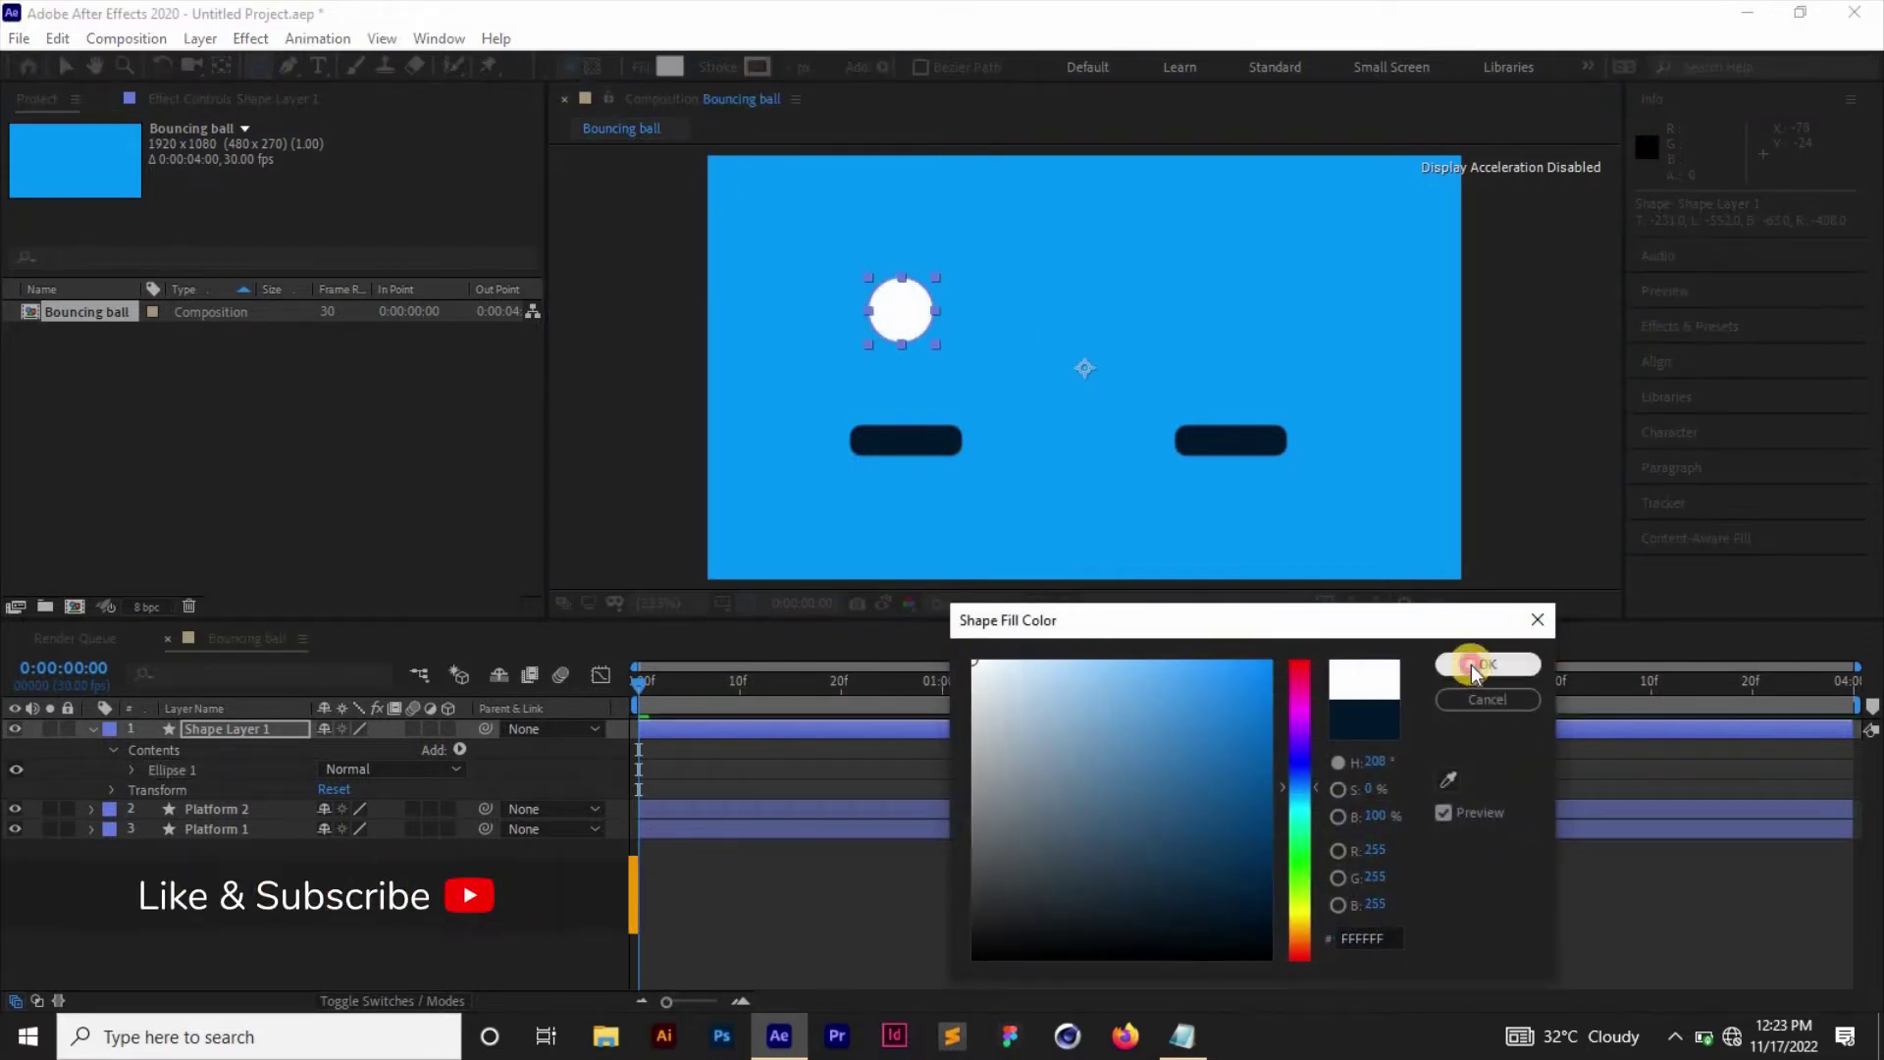
pyautogui.click(1471, 665)
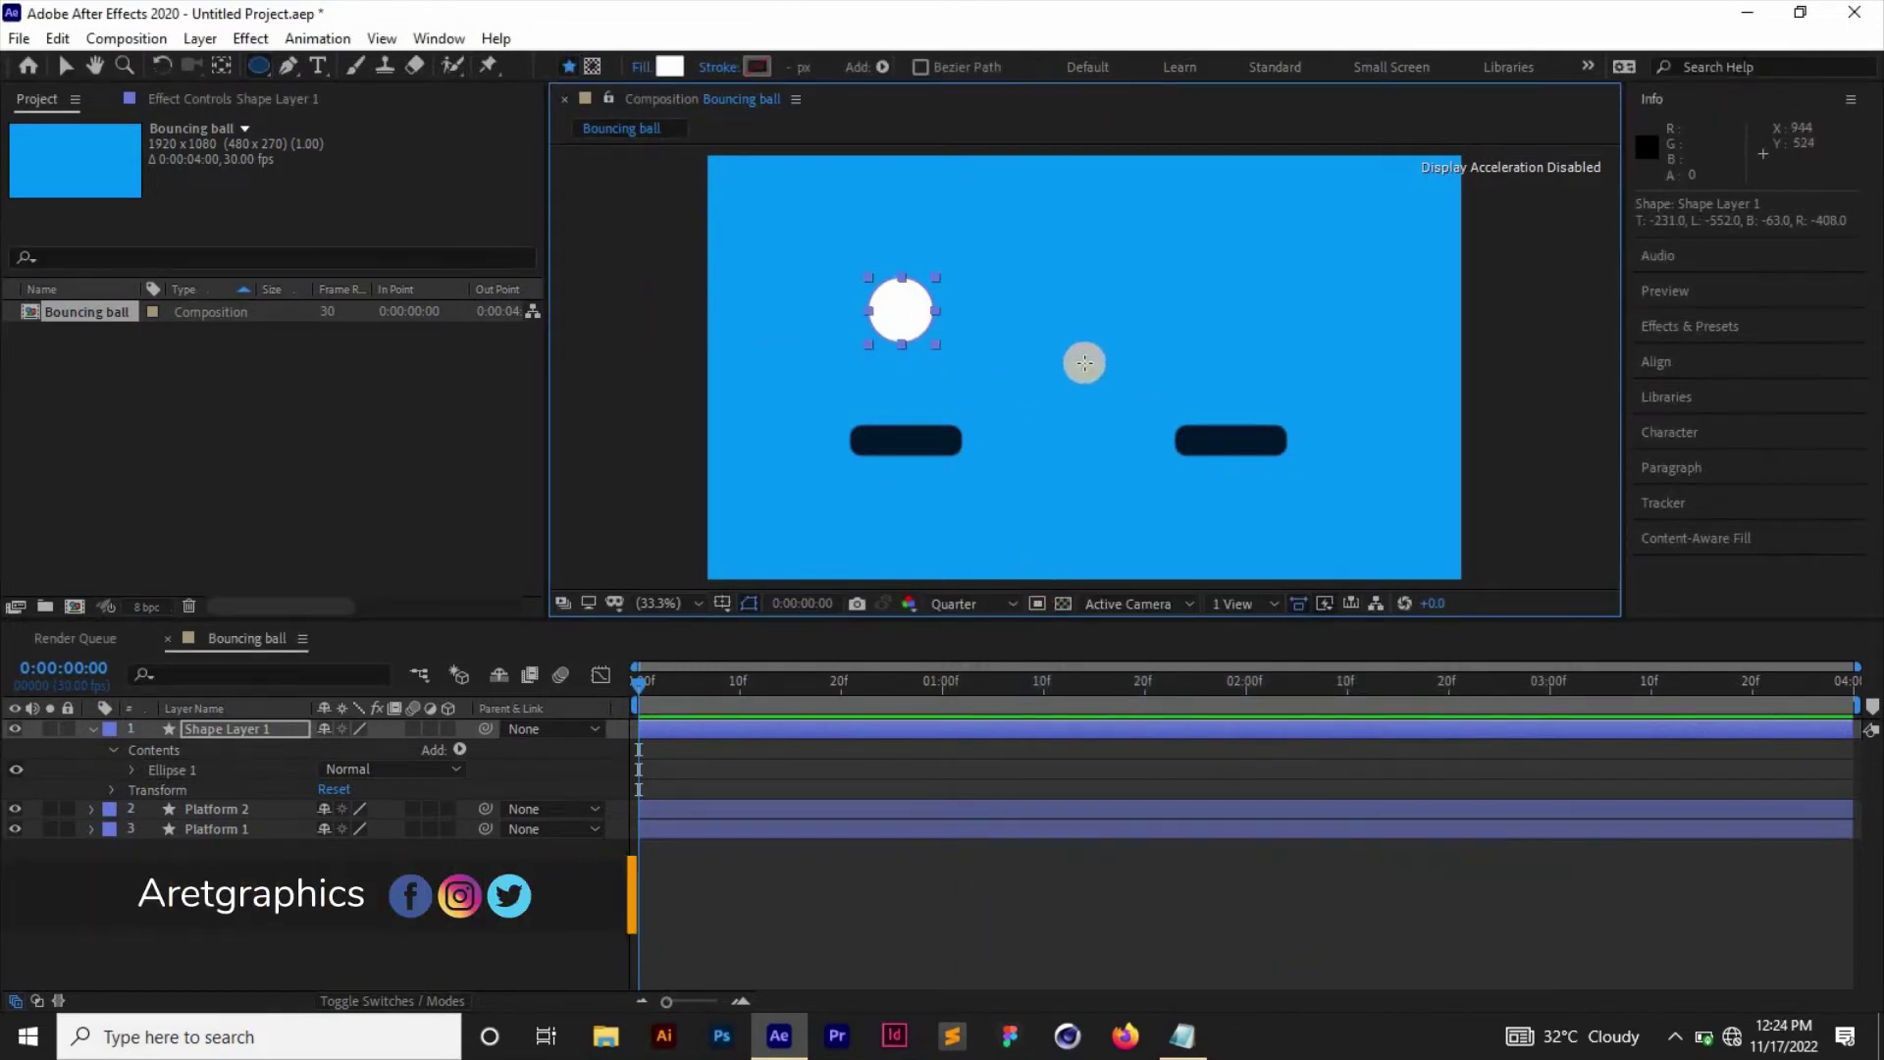
# Move the ball's anchor point onto the centre of the ball.
pyautogui.press('v')
pyautogui.click(939, 298)
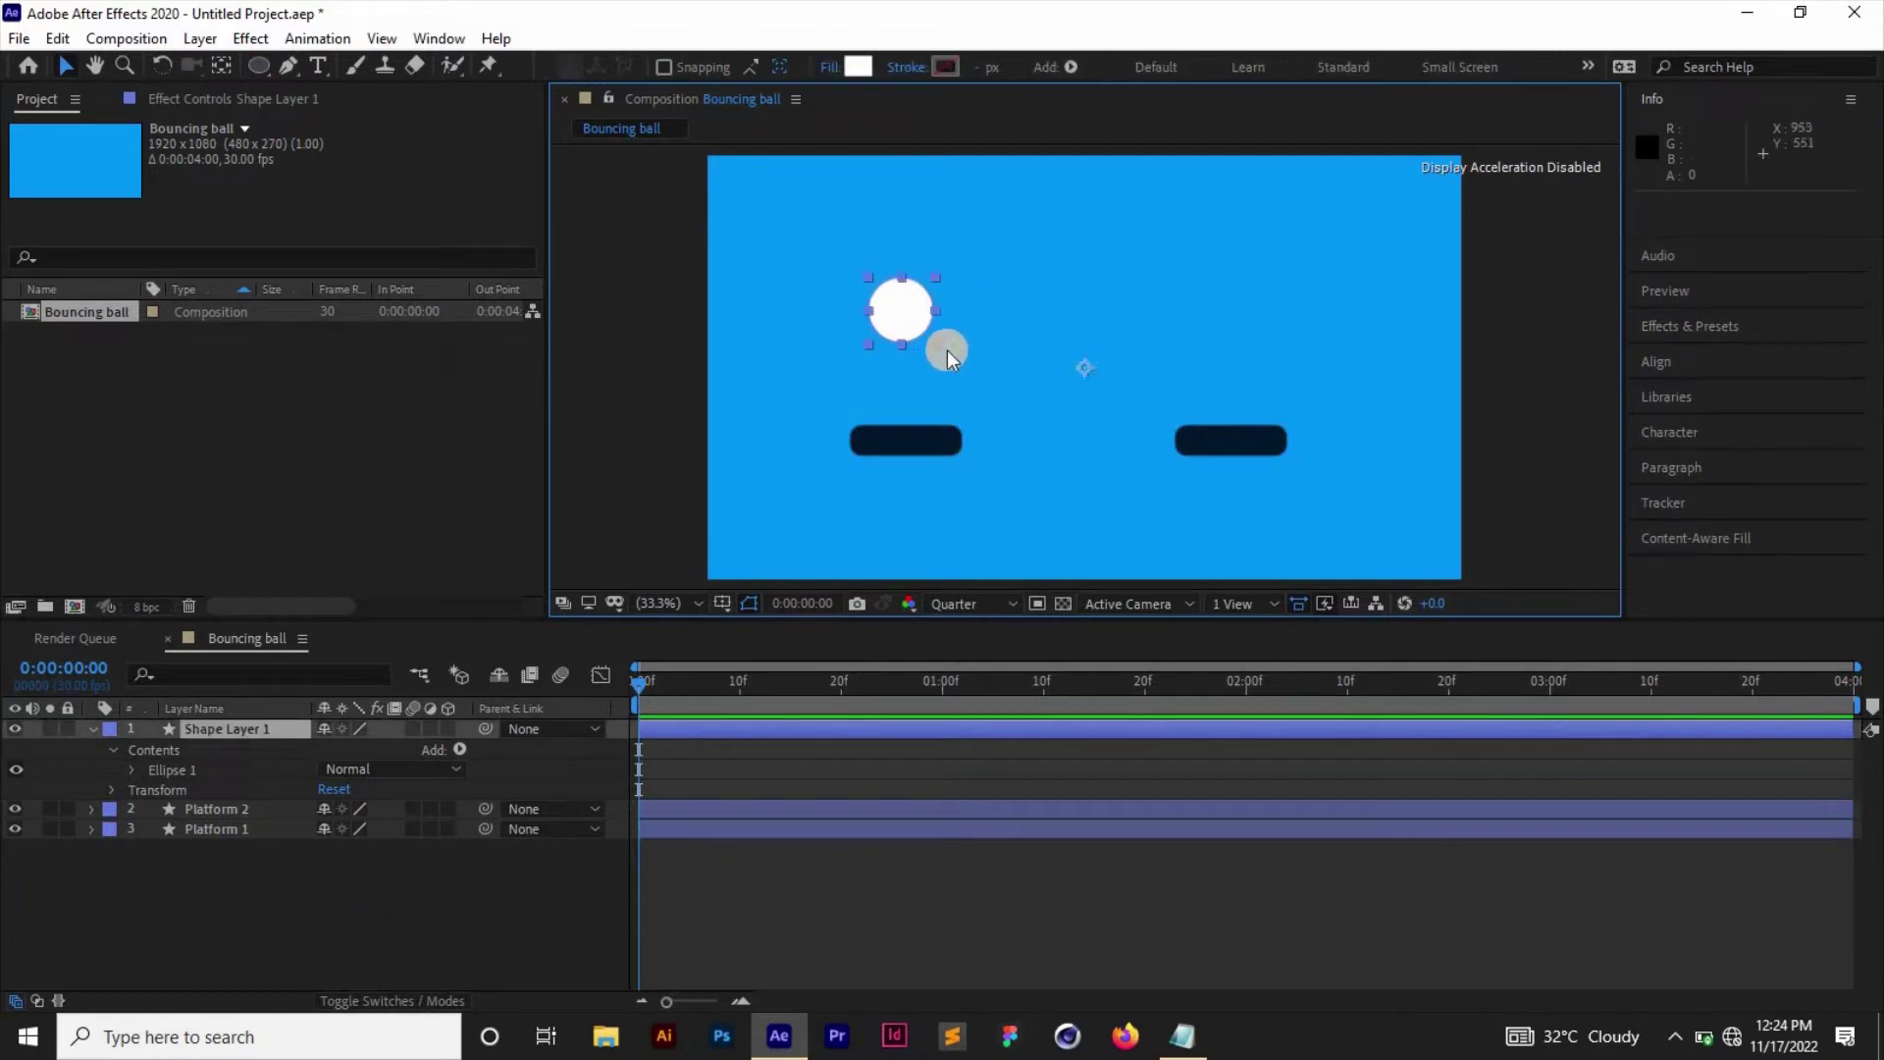
pyautogui.click(899, 310)
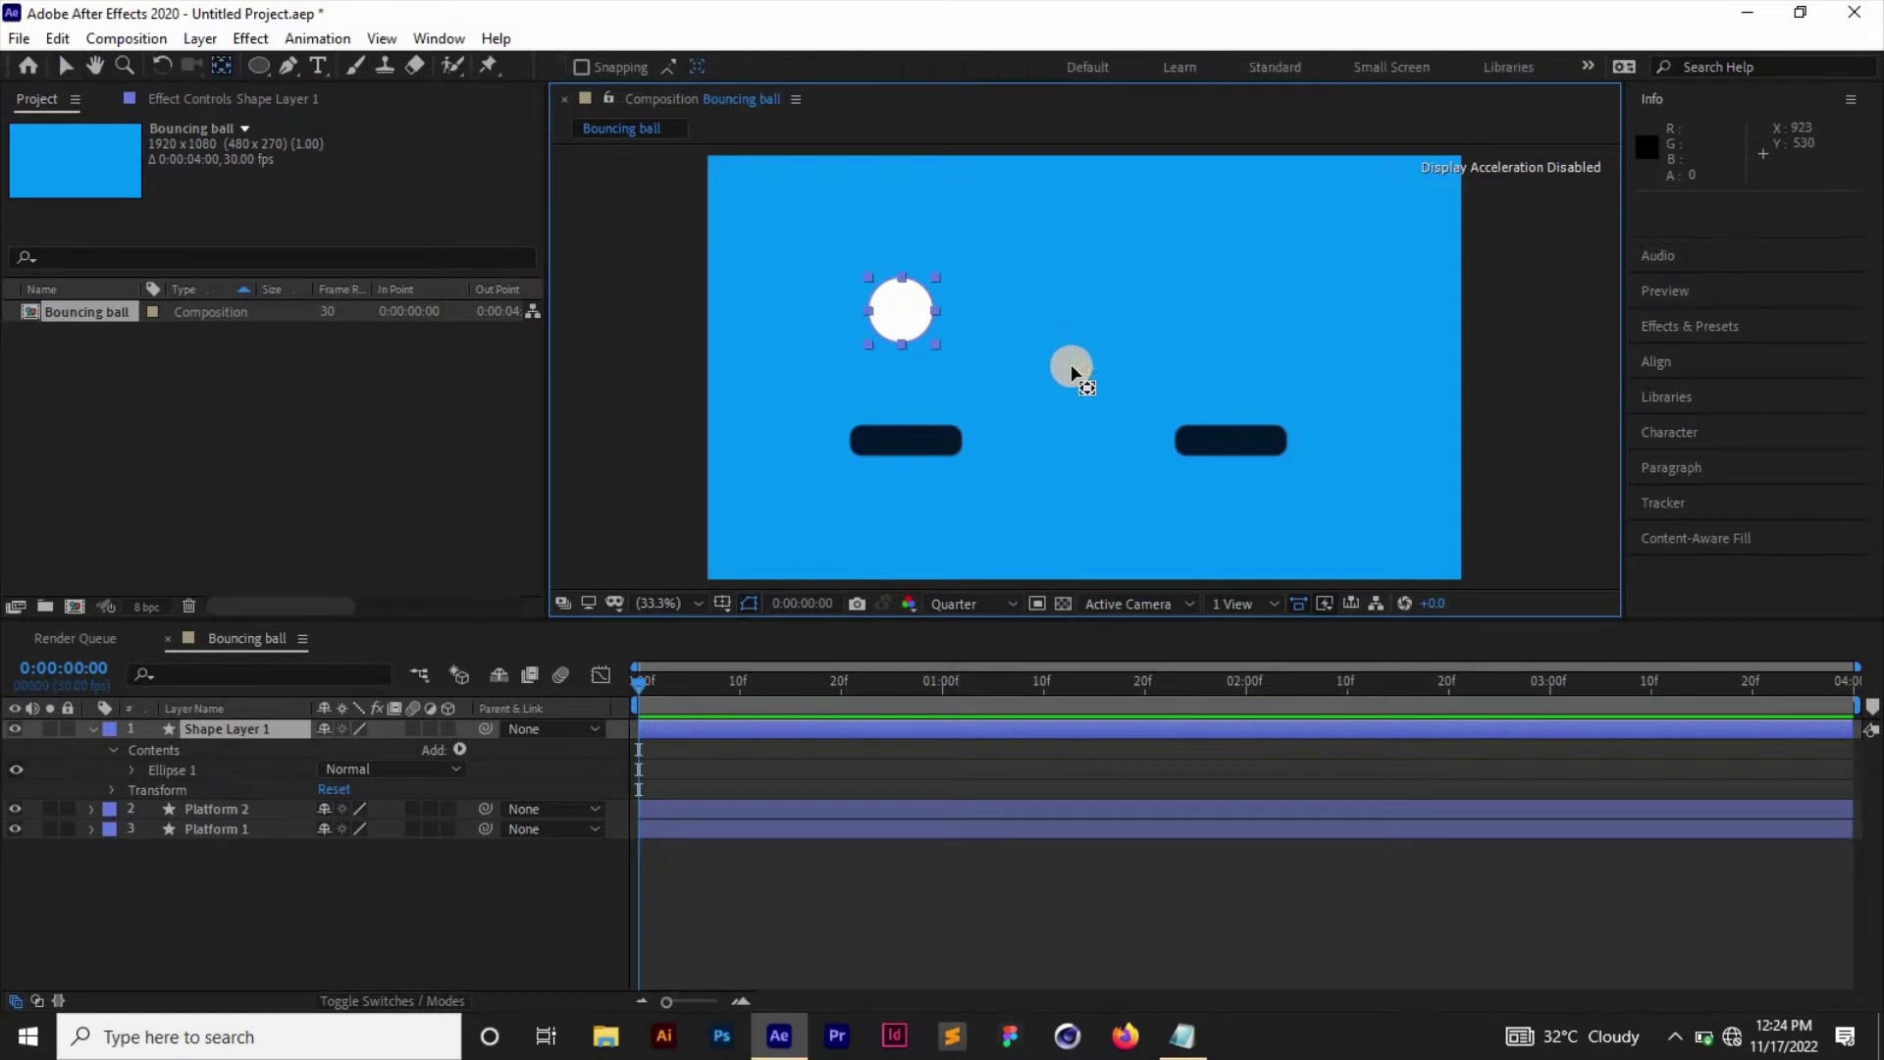
pyautogui.moveTo(1080, 371); pyautogui.dragTo(901, 312)
pyautogui.click(1006, 351)
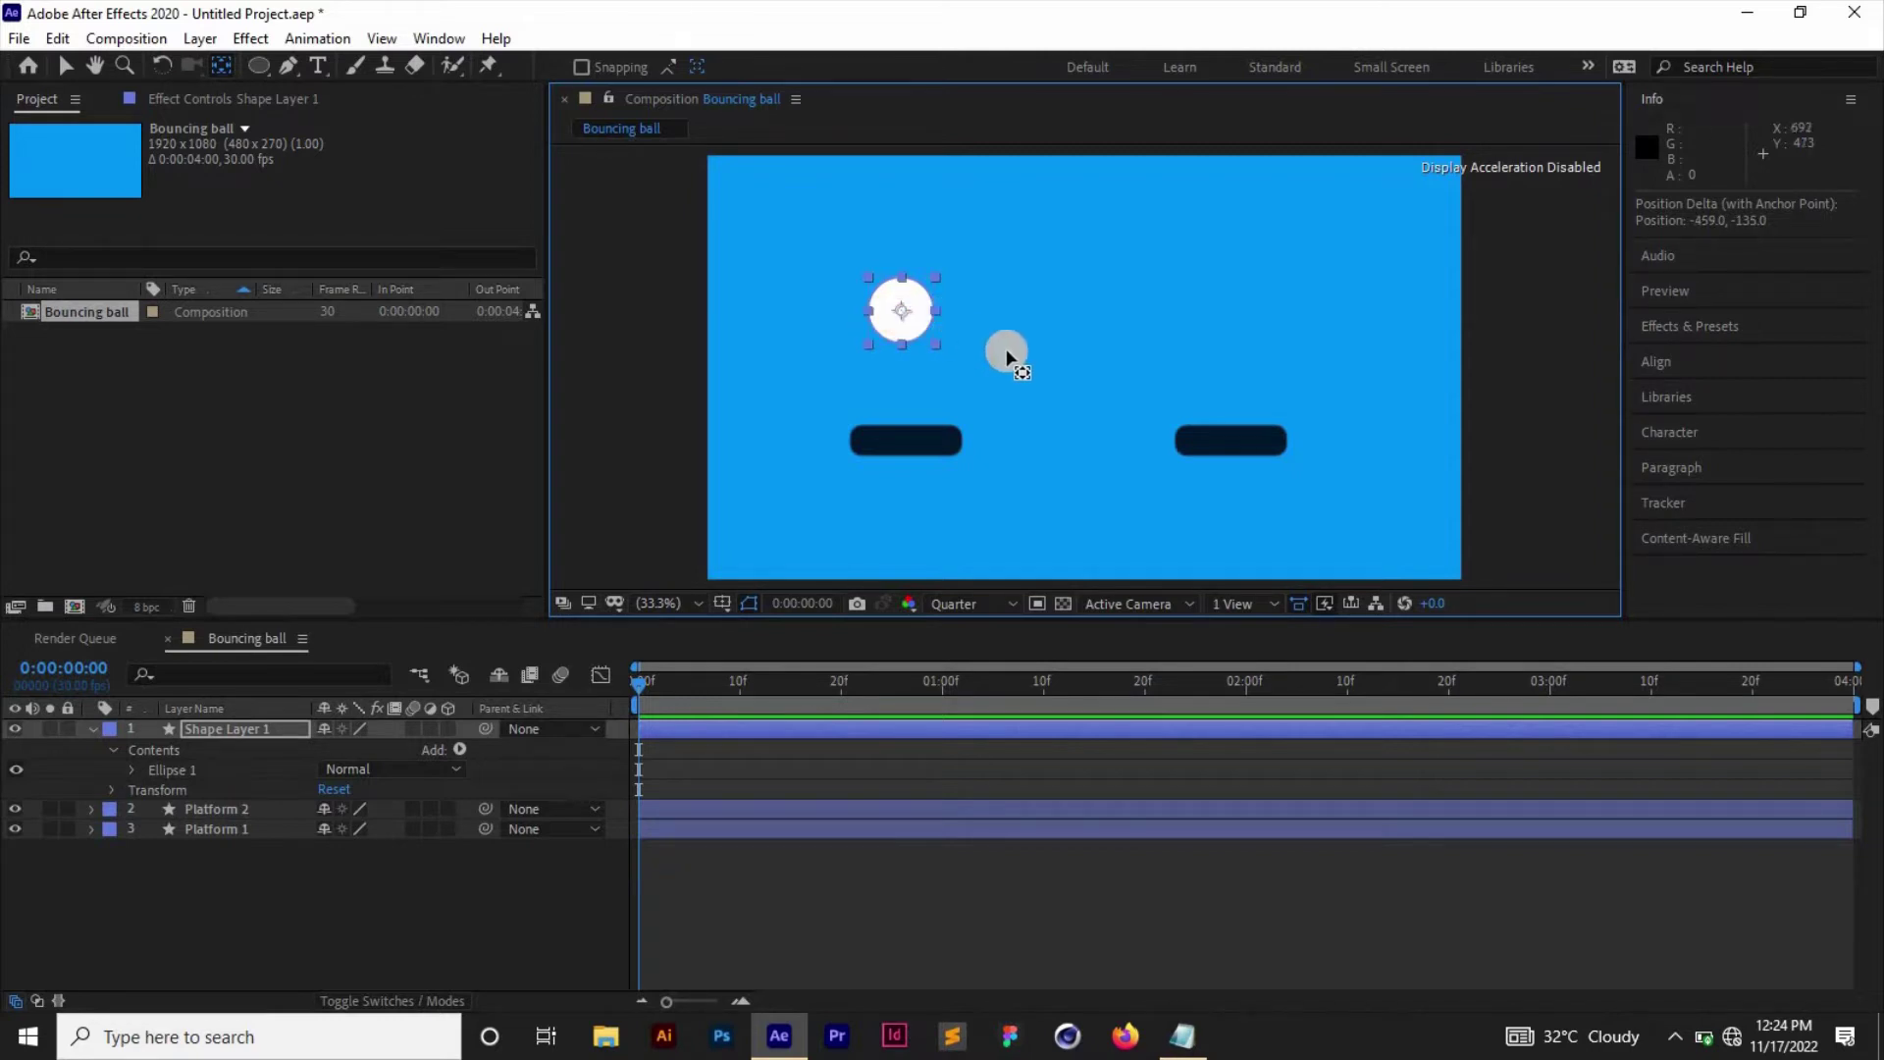
# Lower the ball so it rests directly on top of Platform 1.
pyautogui.press('v')
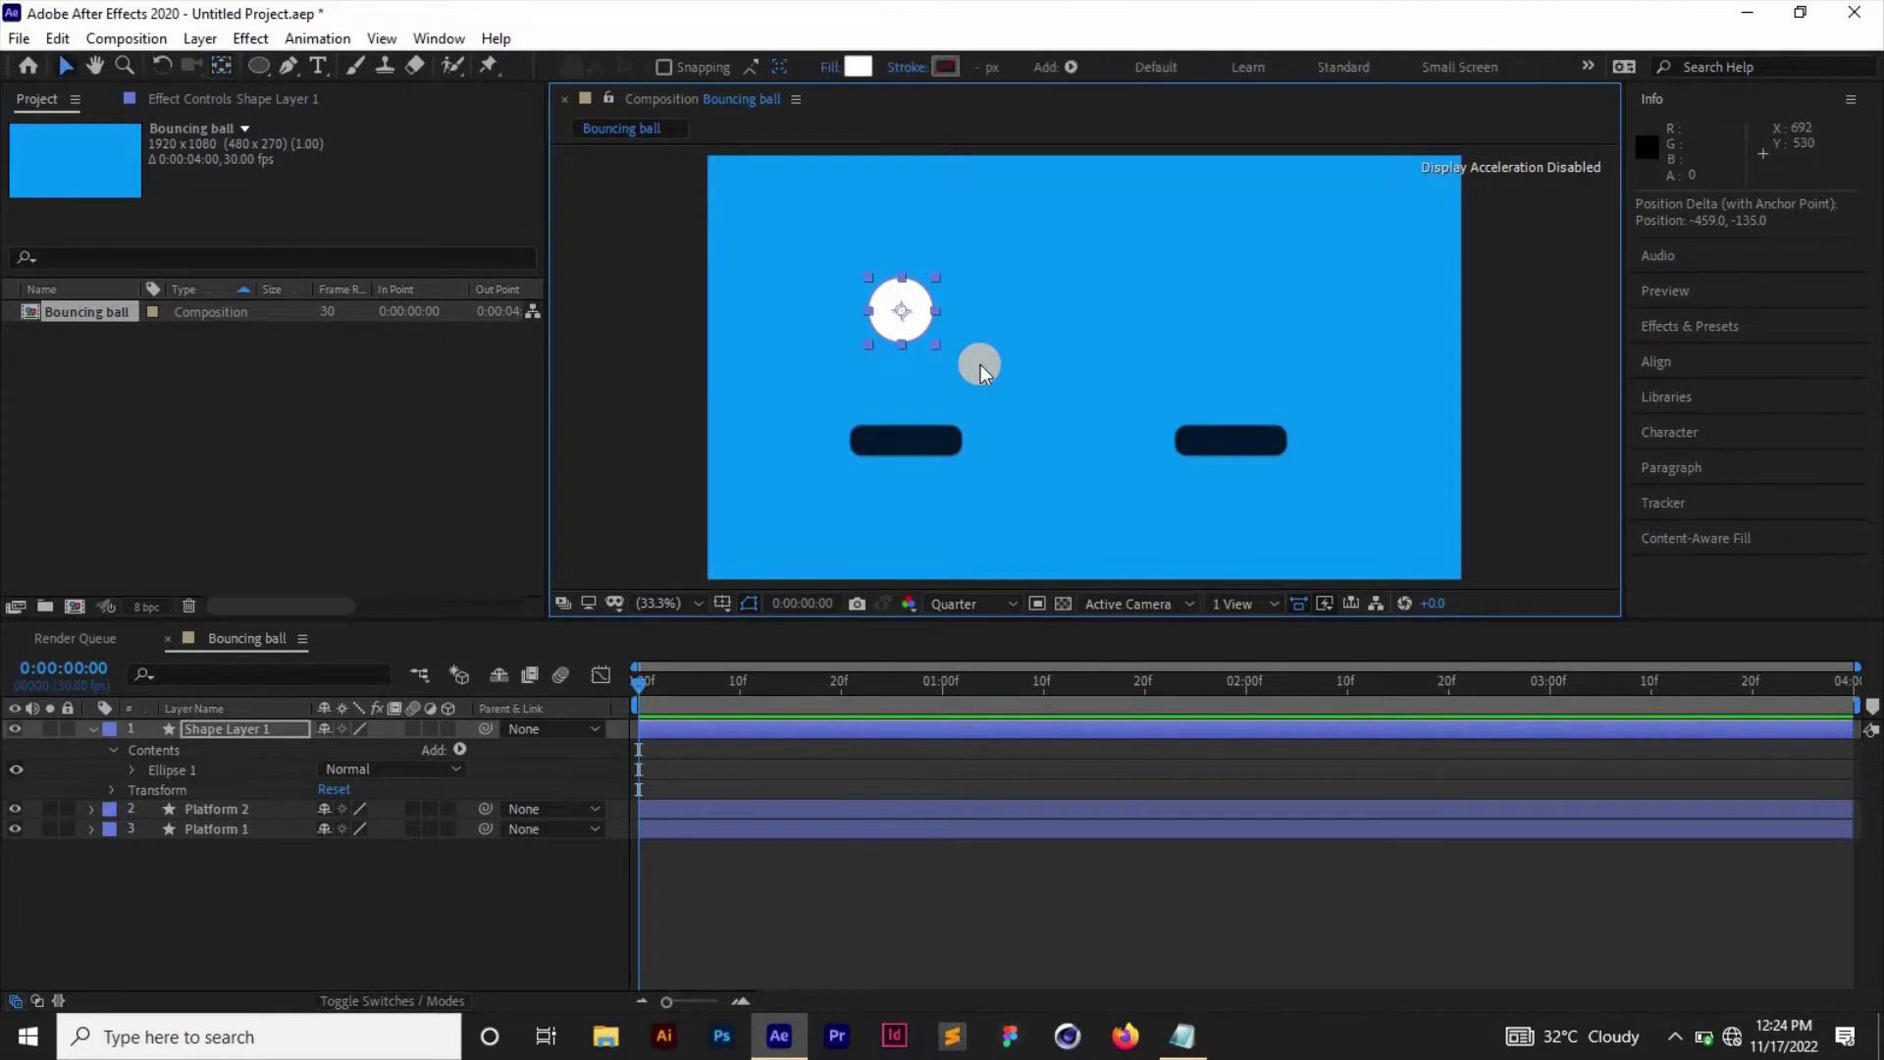
pyautogui.click(1079, 295)
pyautogui.click(917, 309)
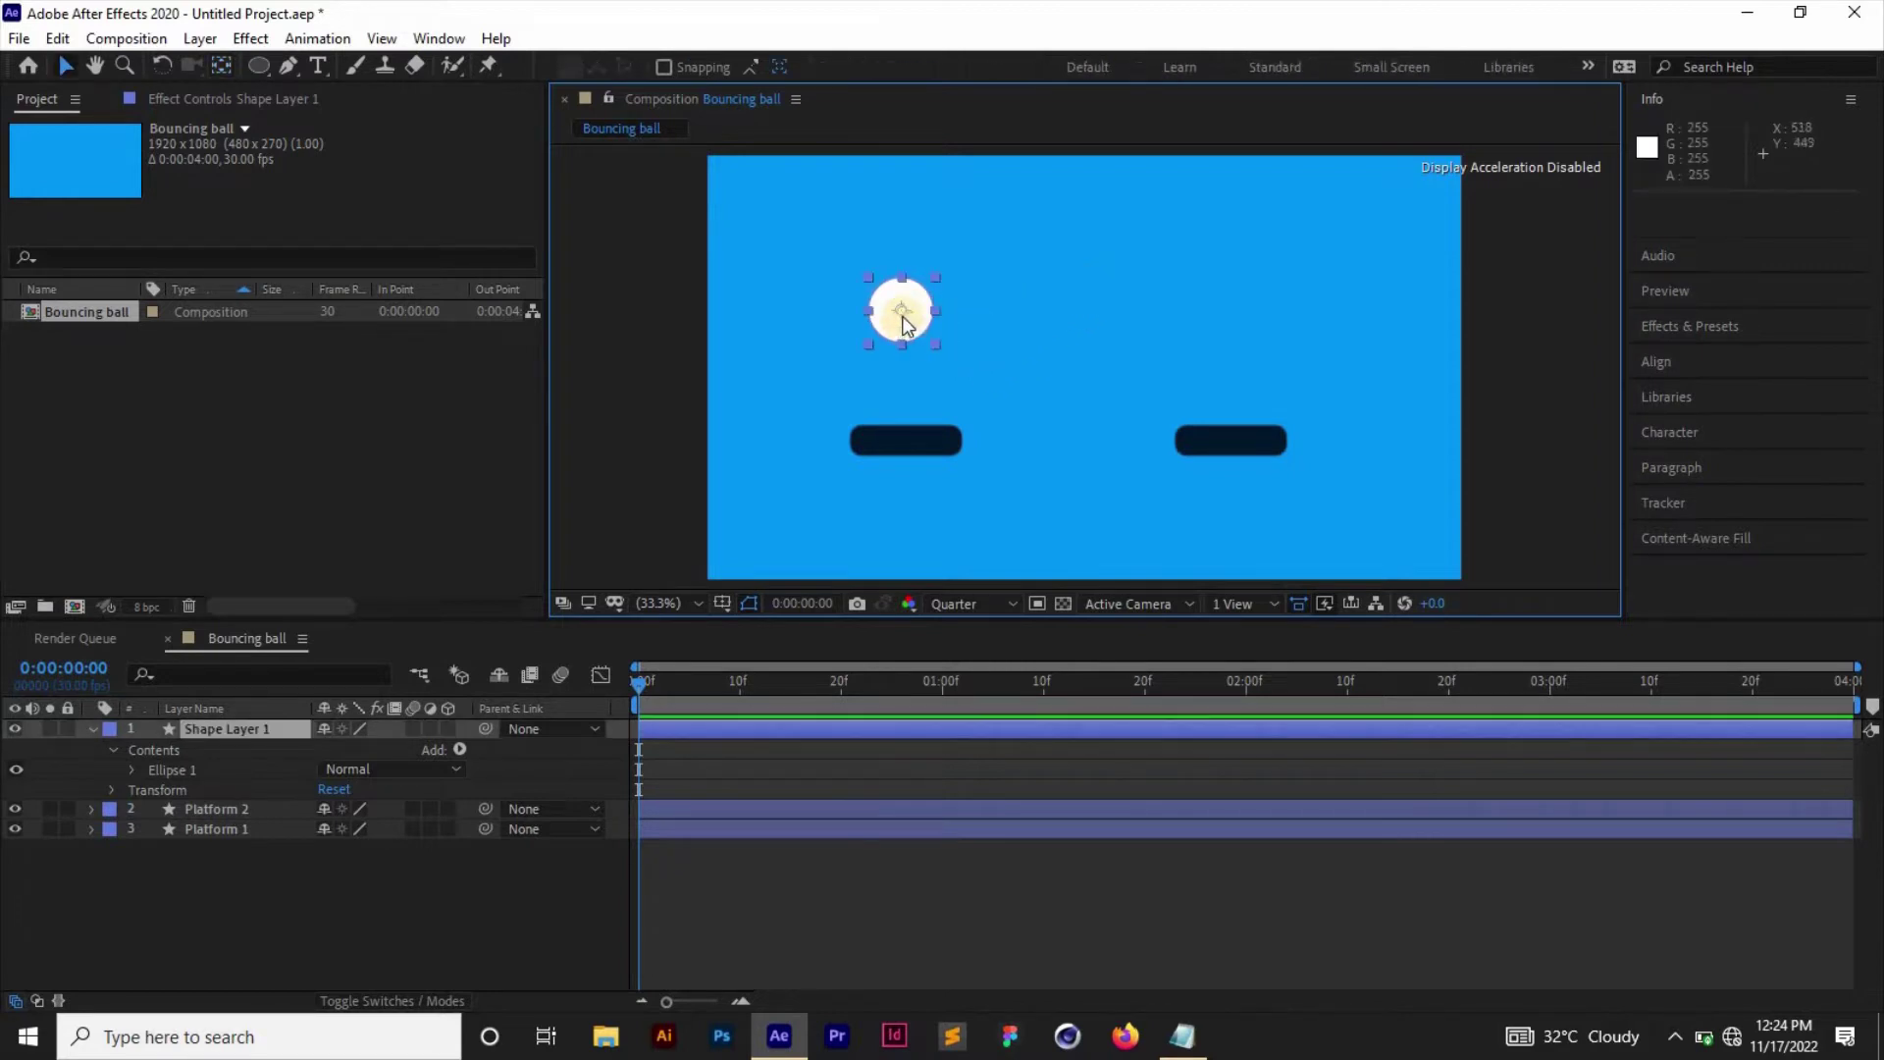
pyautogui.moveTo(911, 318); pyautogui.dragTo(922, 390)
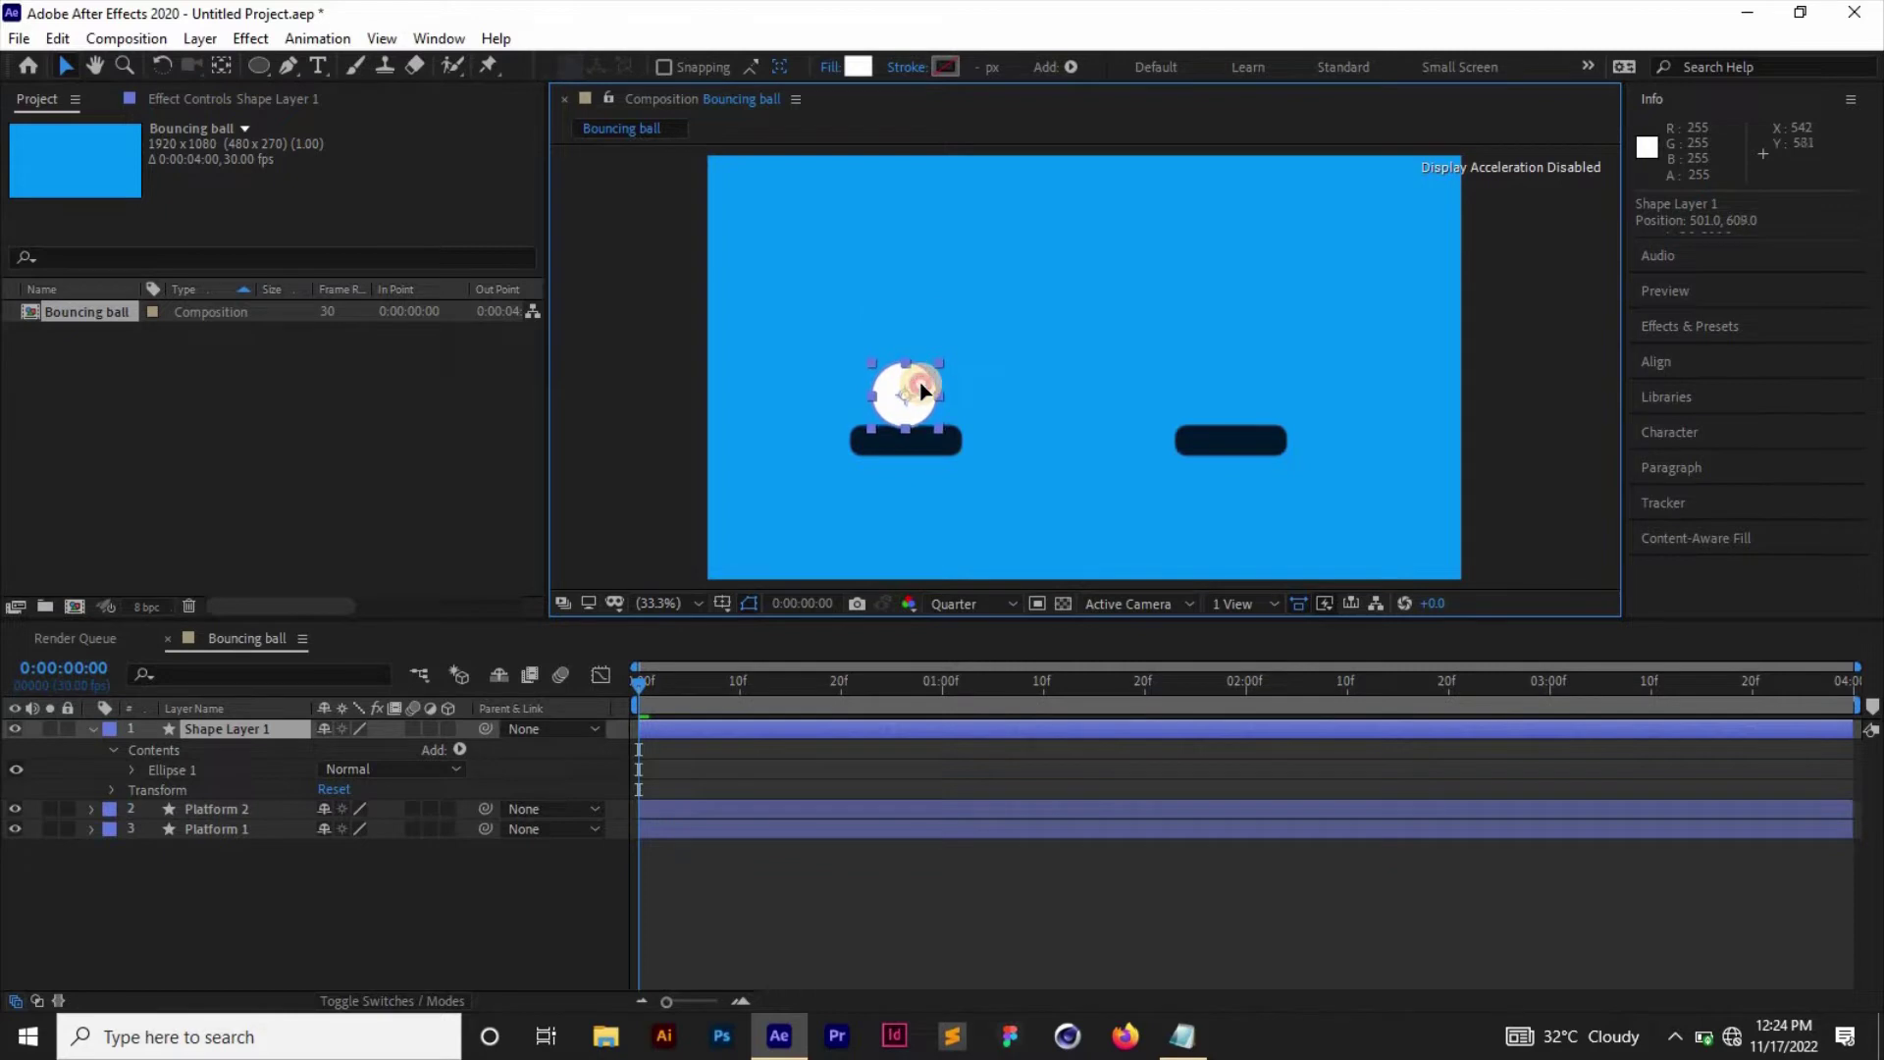
pyautogui.click(1085, 315)
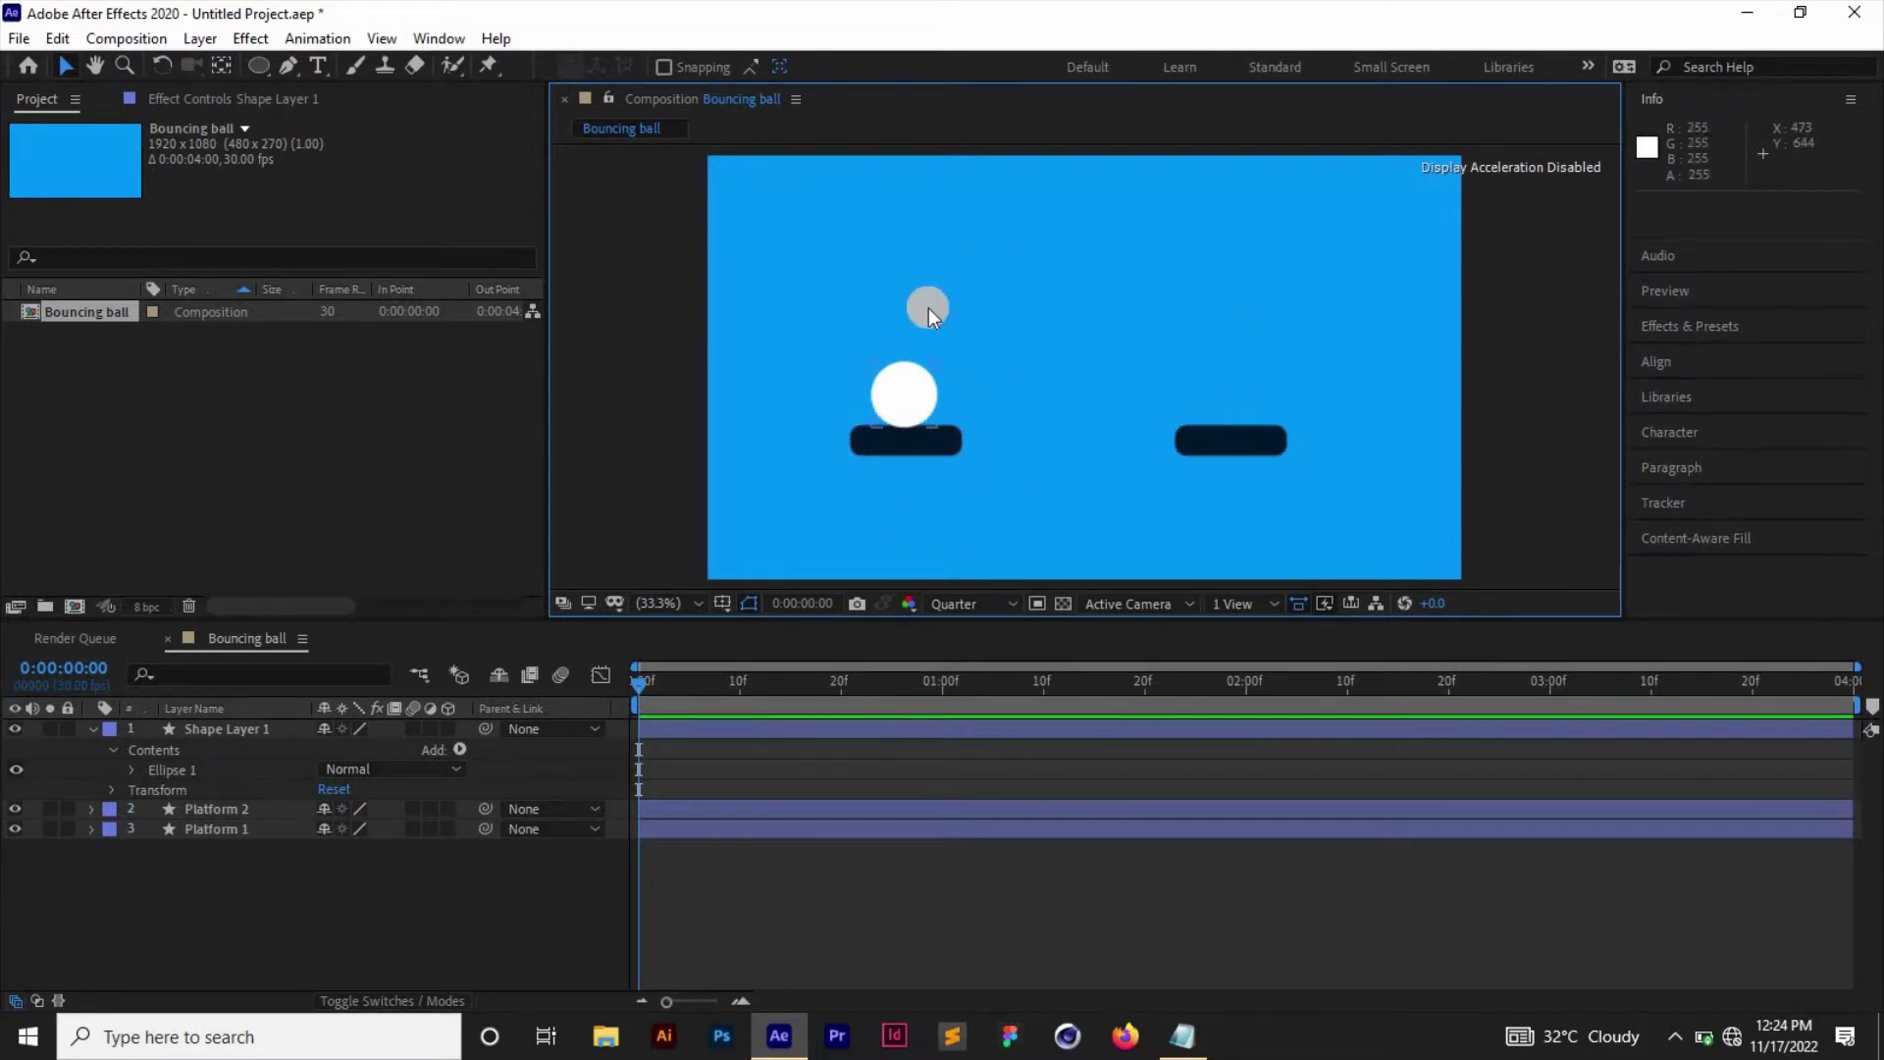
pyautogui.click(873, 403)
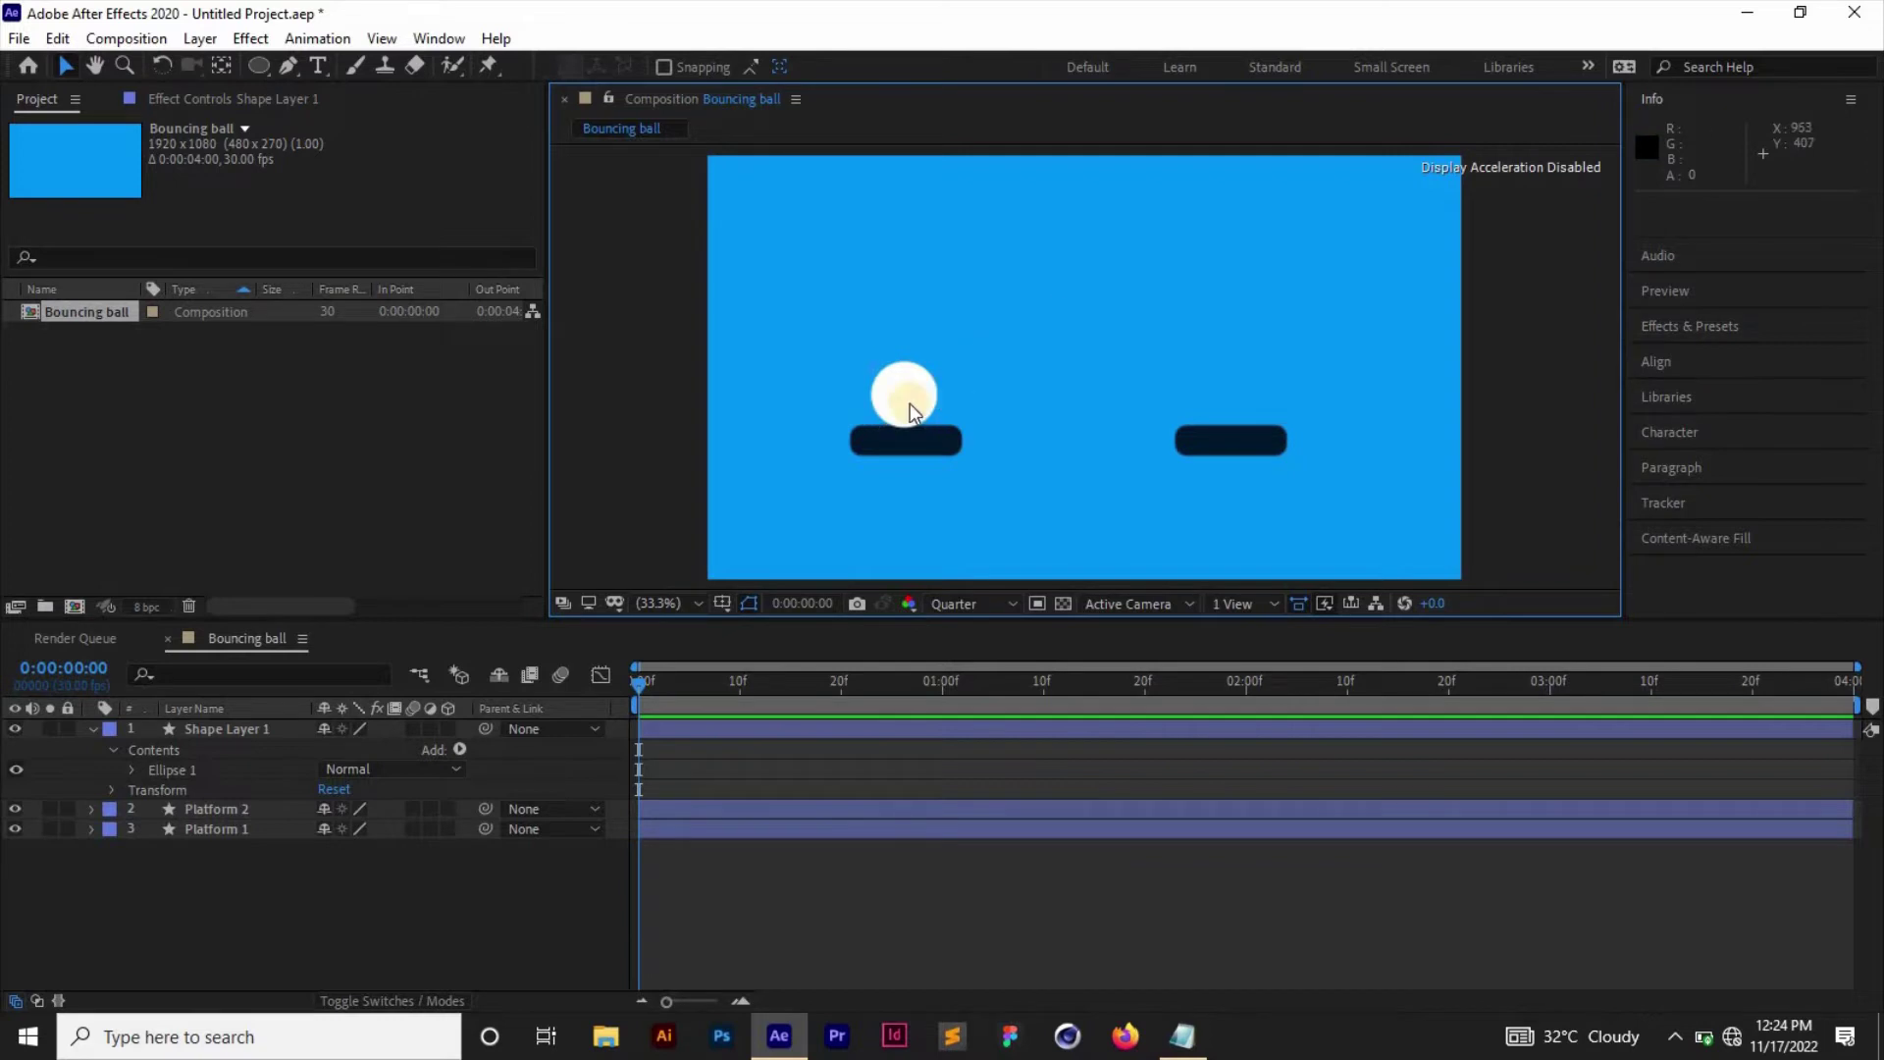
pyautogui.click(138, 709)
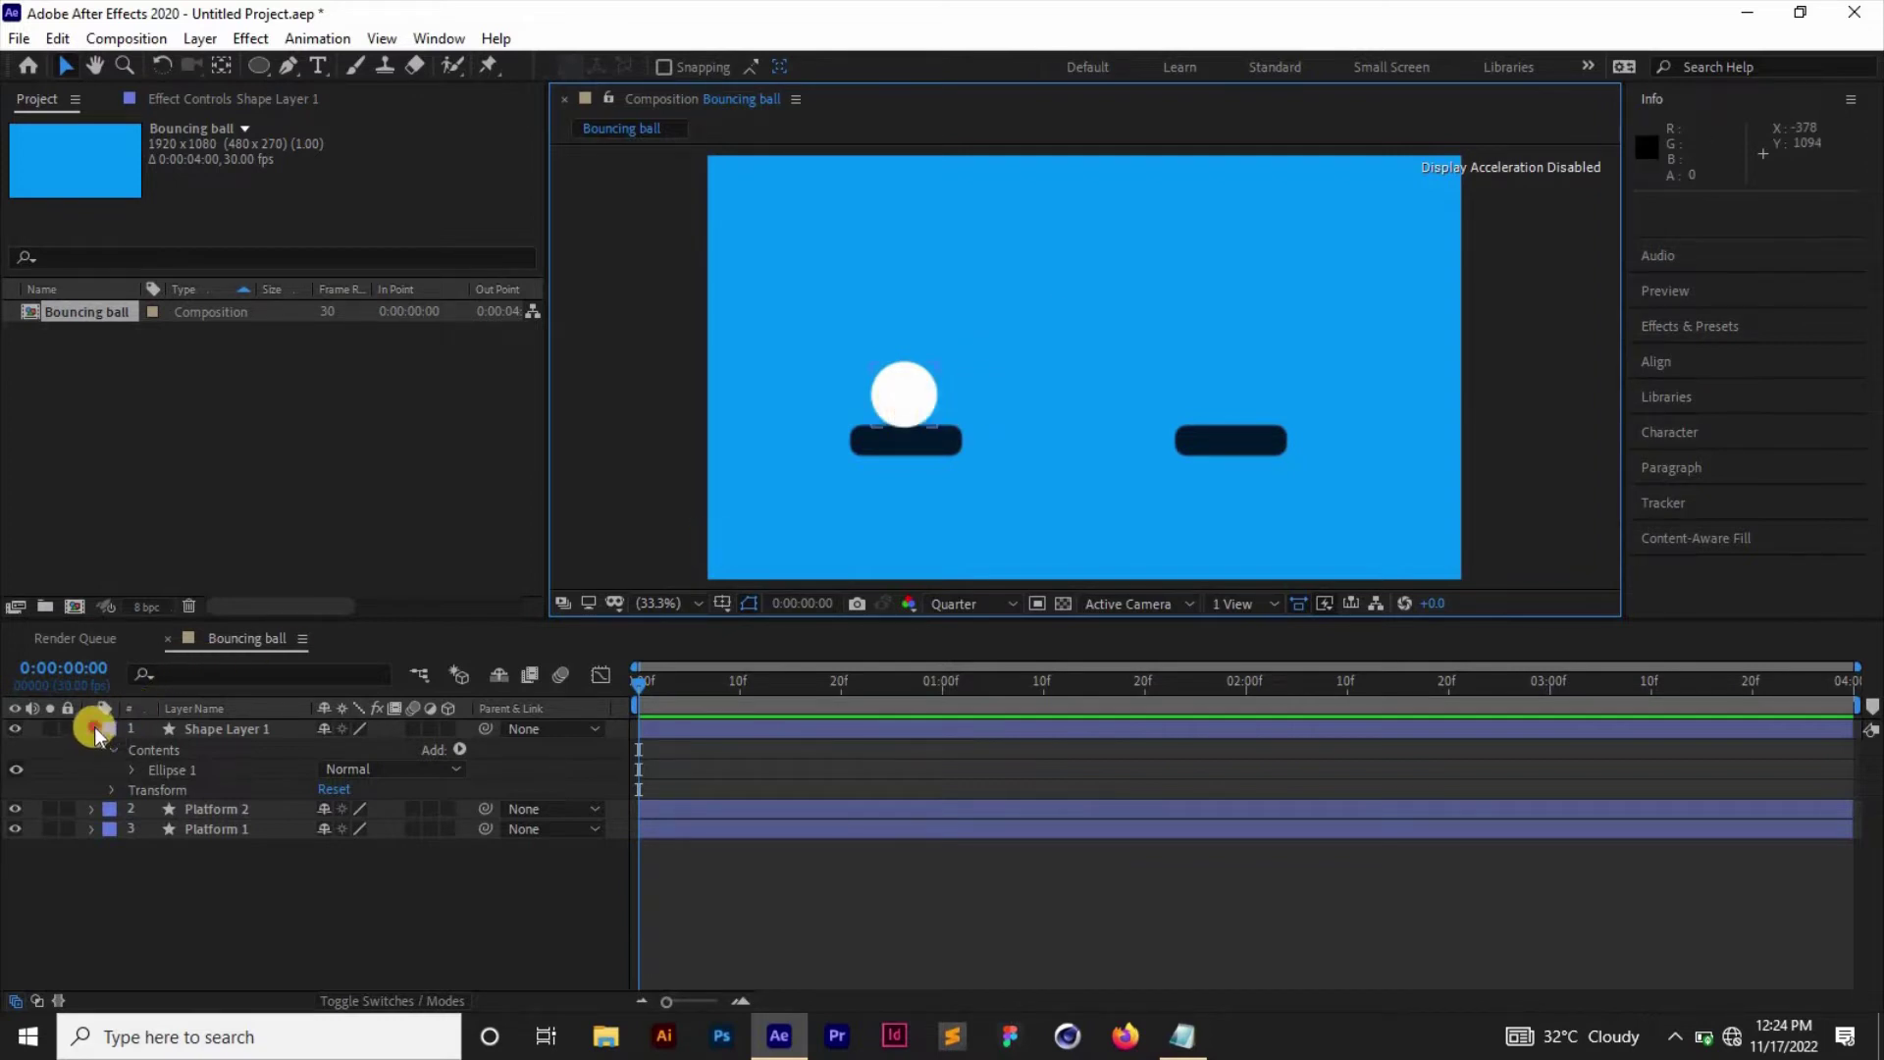
# Rename the circle's layer to 'Ball' and show only its Position property.
pyautogui.click(92, 728)
pyautogui.click(285, 734)
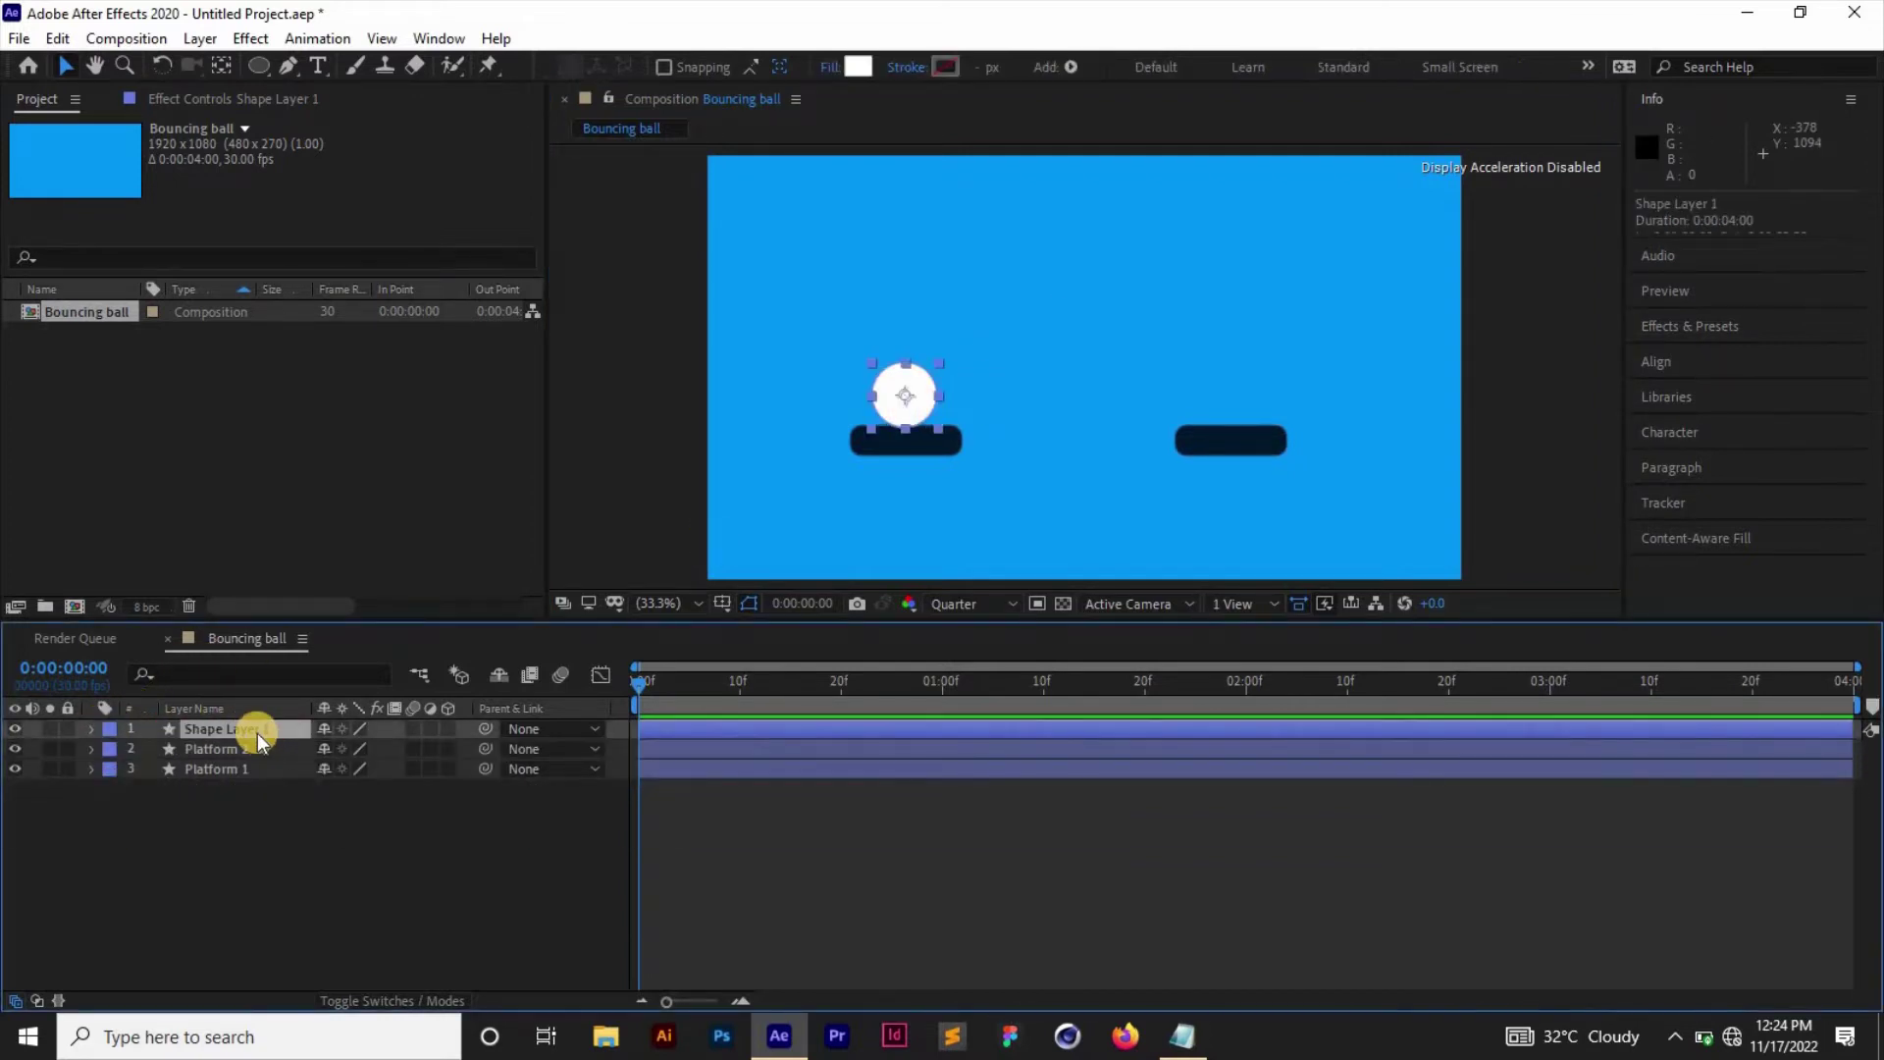
pyautogui.press('Return')
pyautogui.write('Ball')
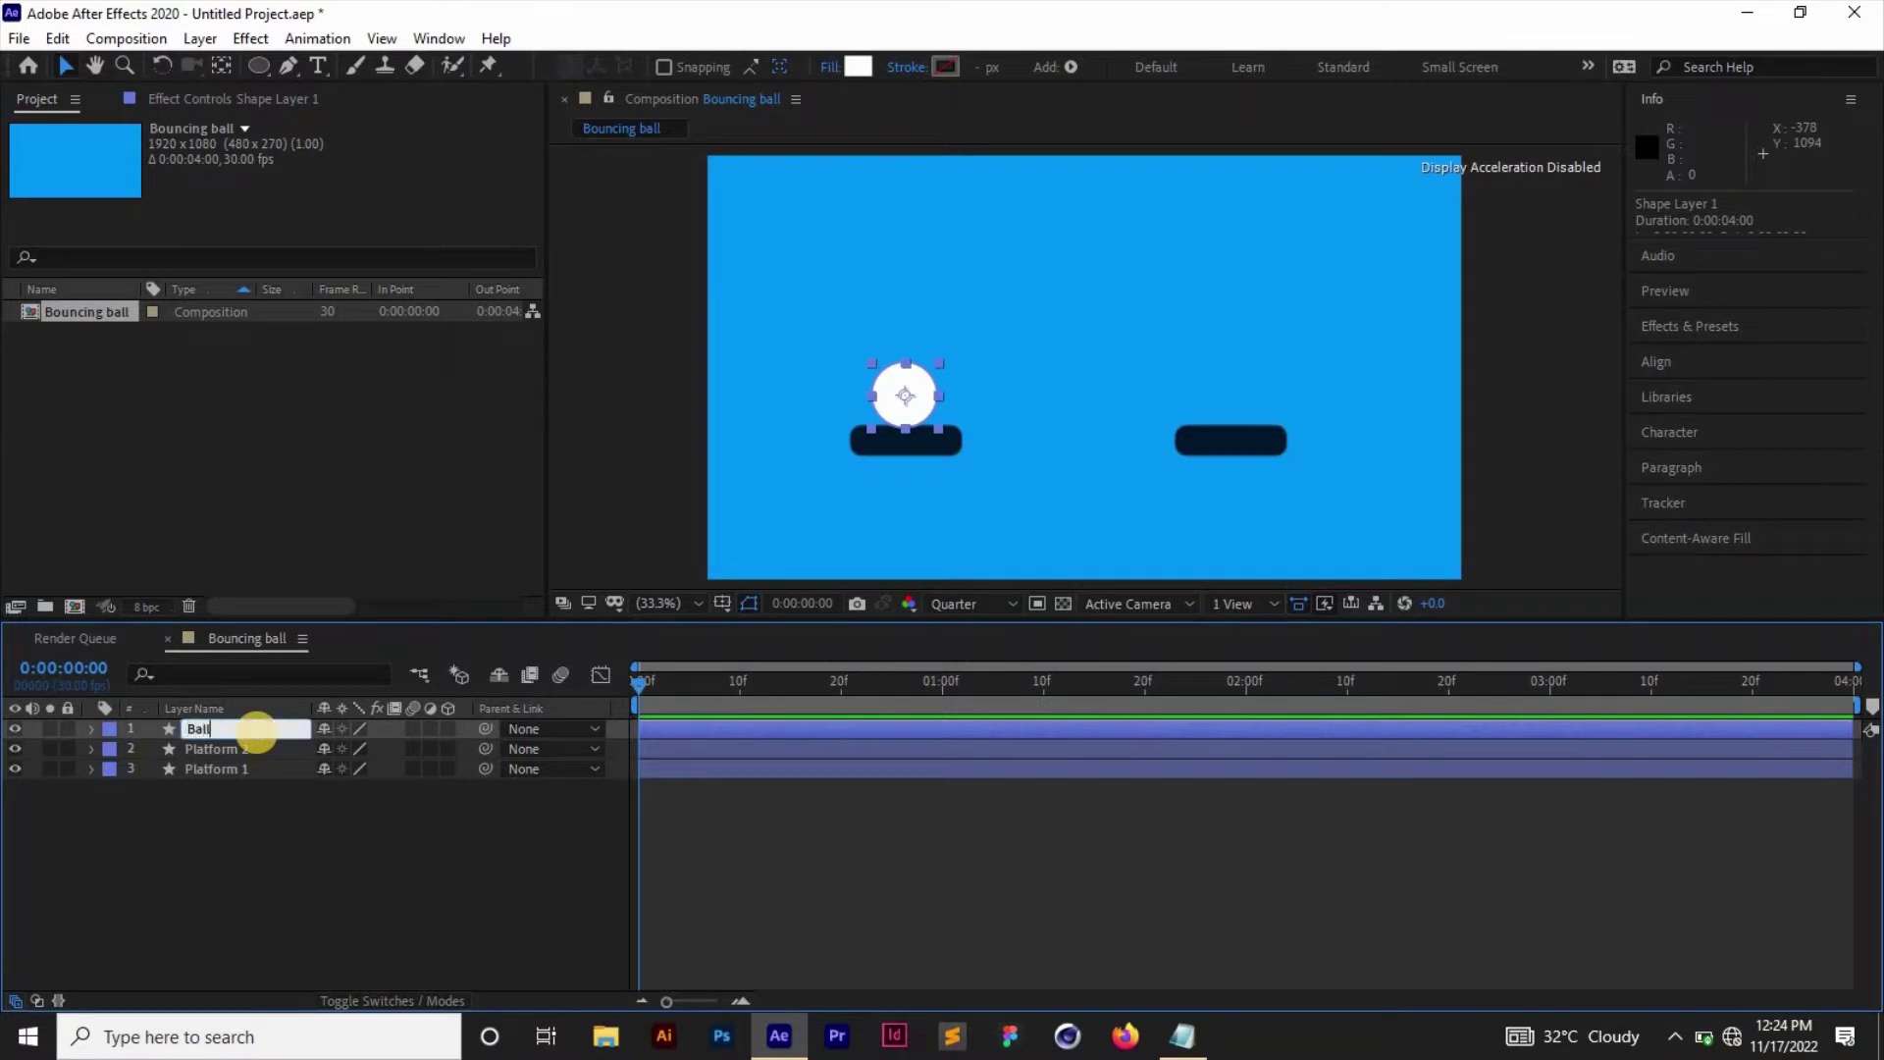
pyautogui.press('Return')
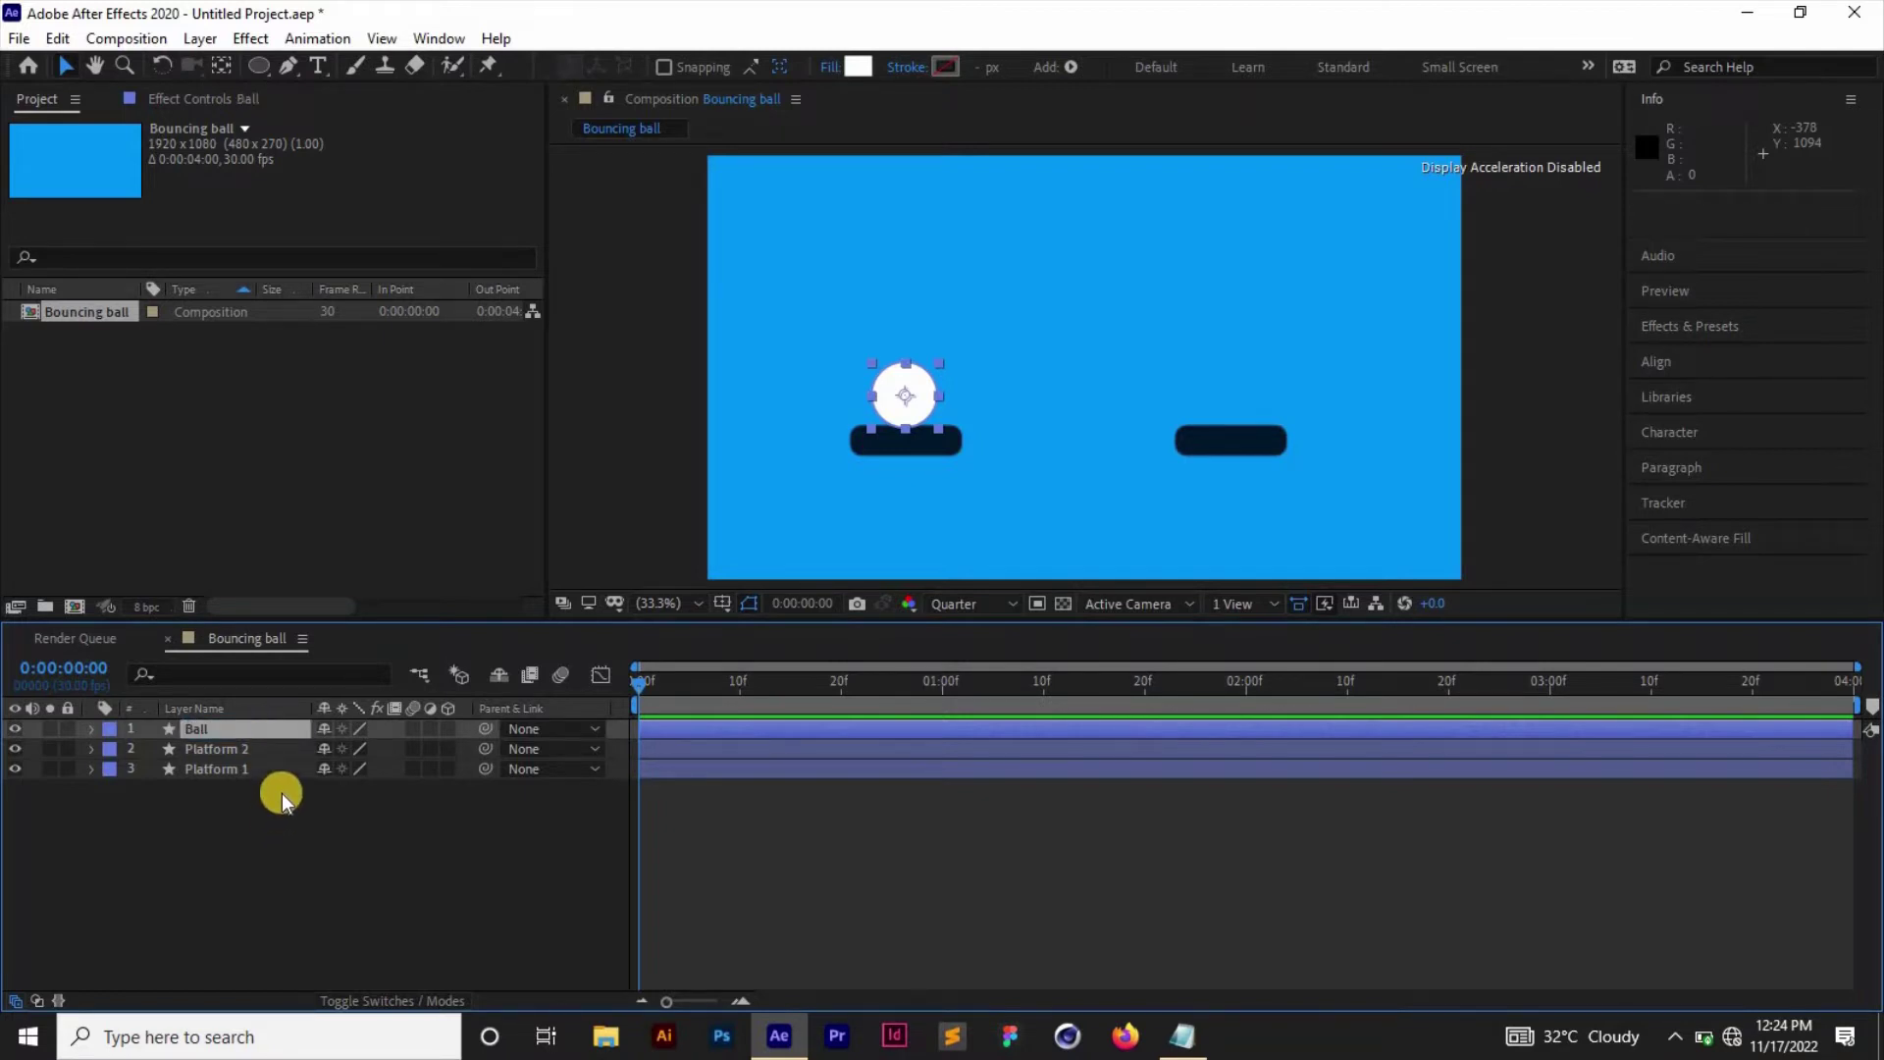
pyautogui.press('p')
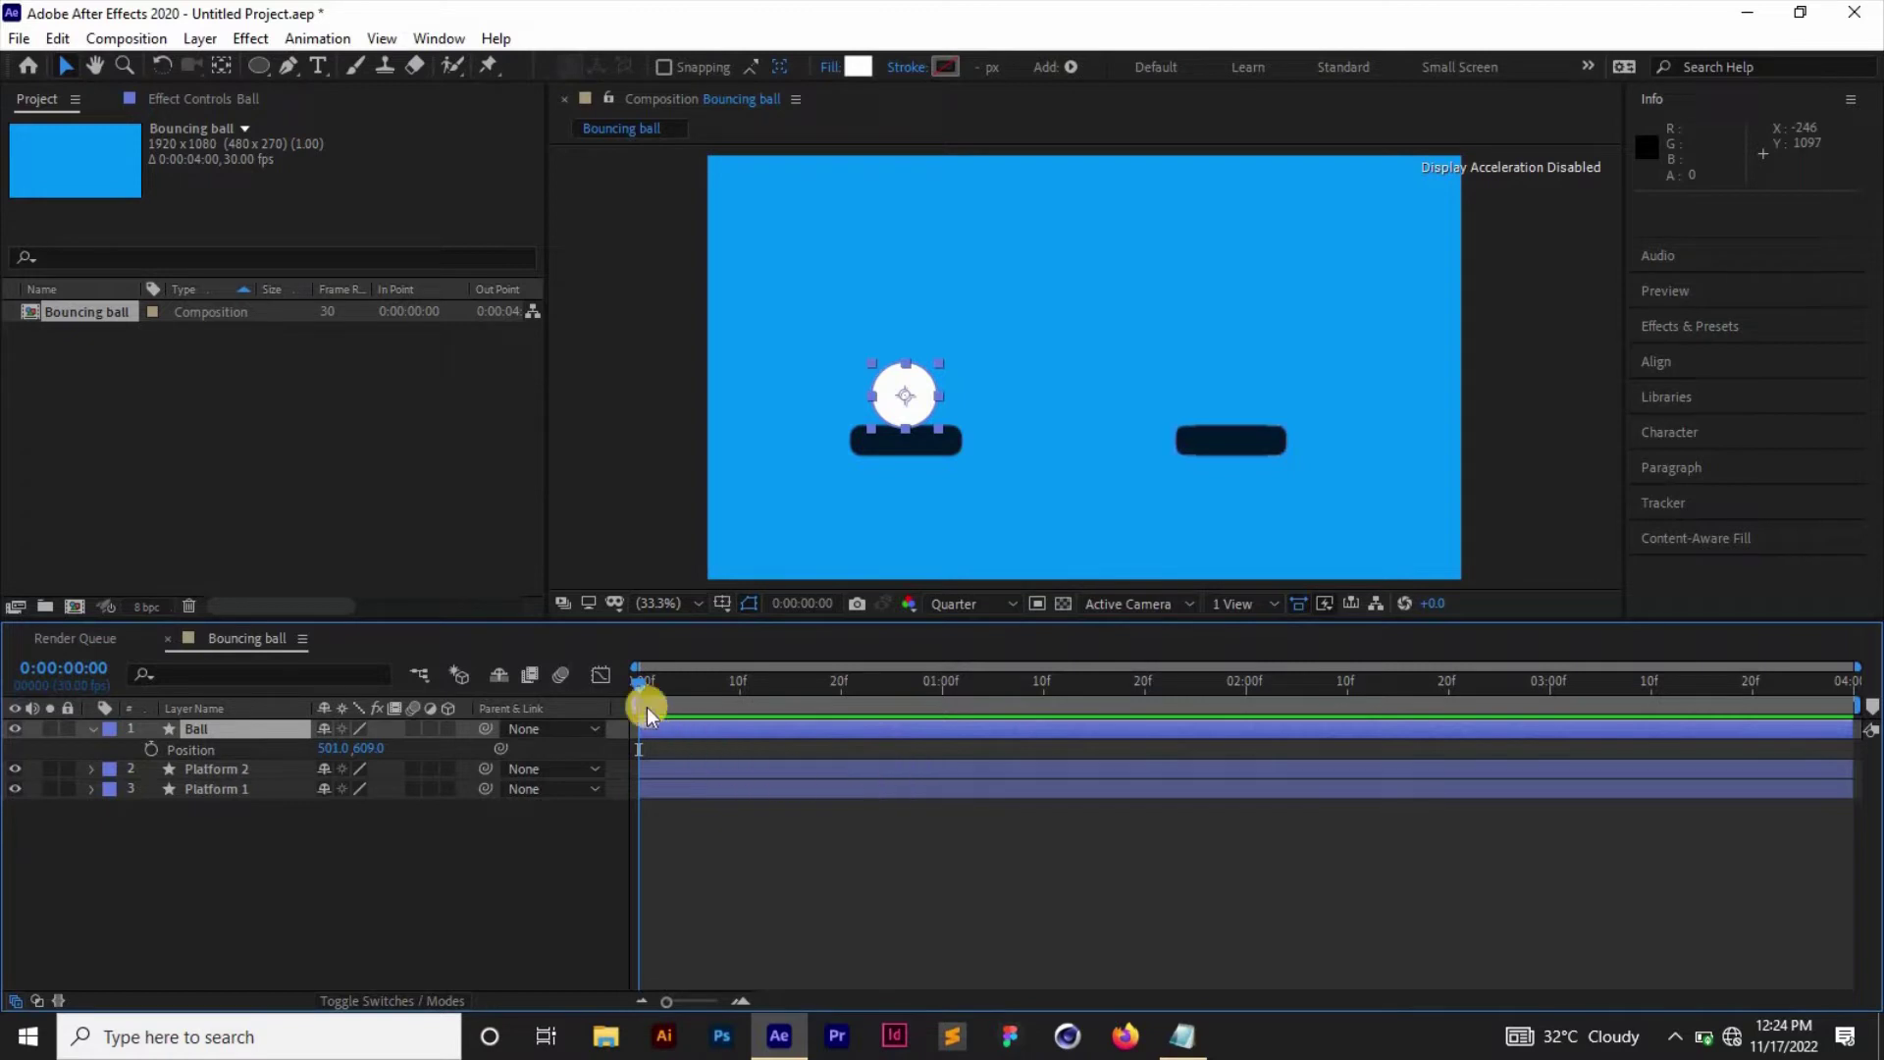
# Keyframe Ball Position at 0s, at 1329.0, 609.0 at 1s, and 1911.0, 609.0 at 2s.
pyautogui.click(151, 750)
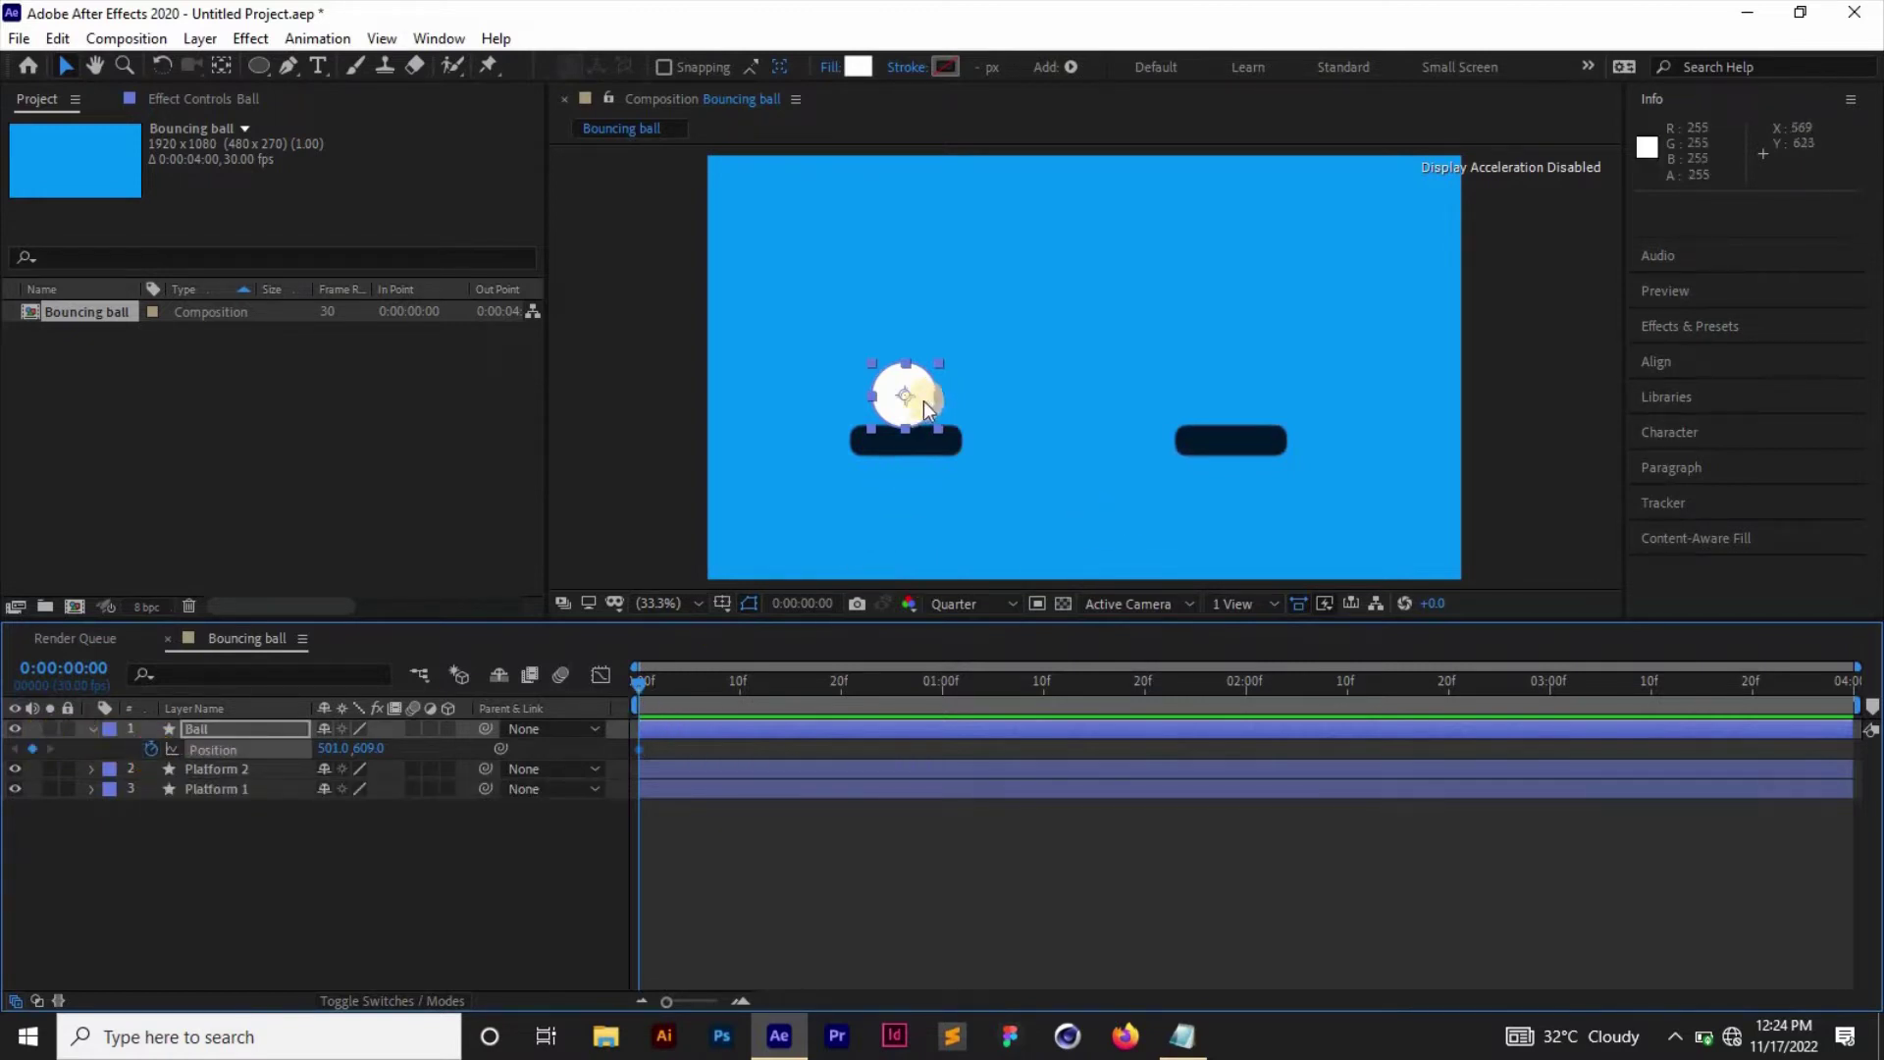
pyautogui.click(643, 683)
pyautogui.moveTo(643, 687); pyautogui.dragTo(949, 667)
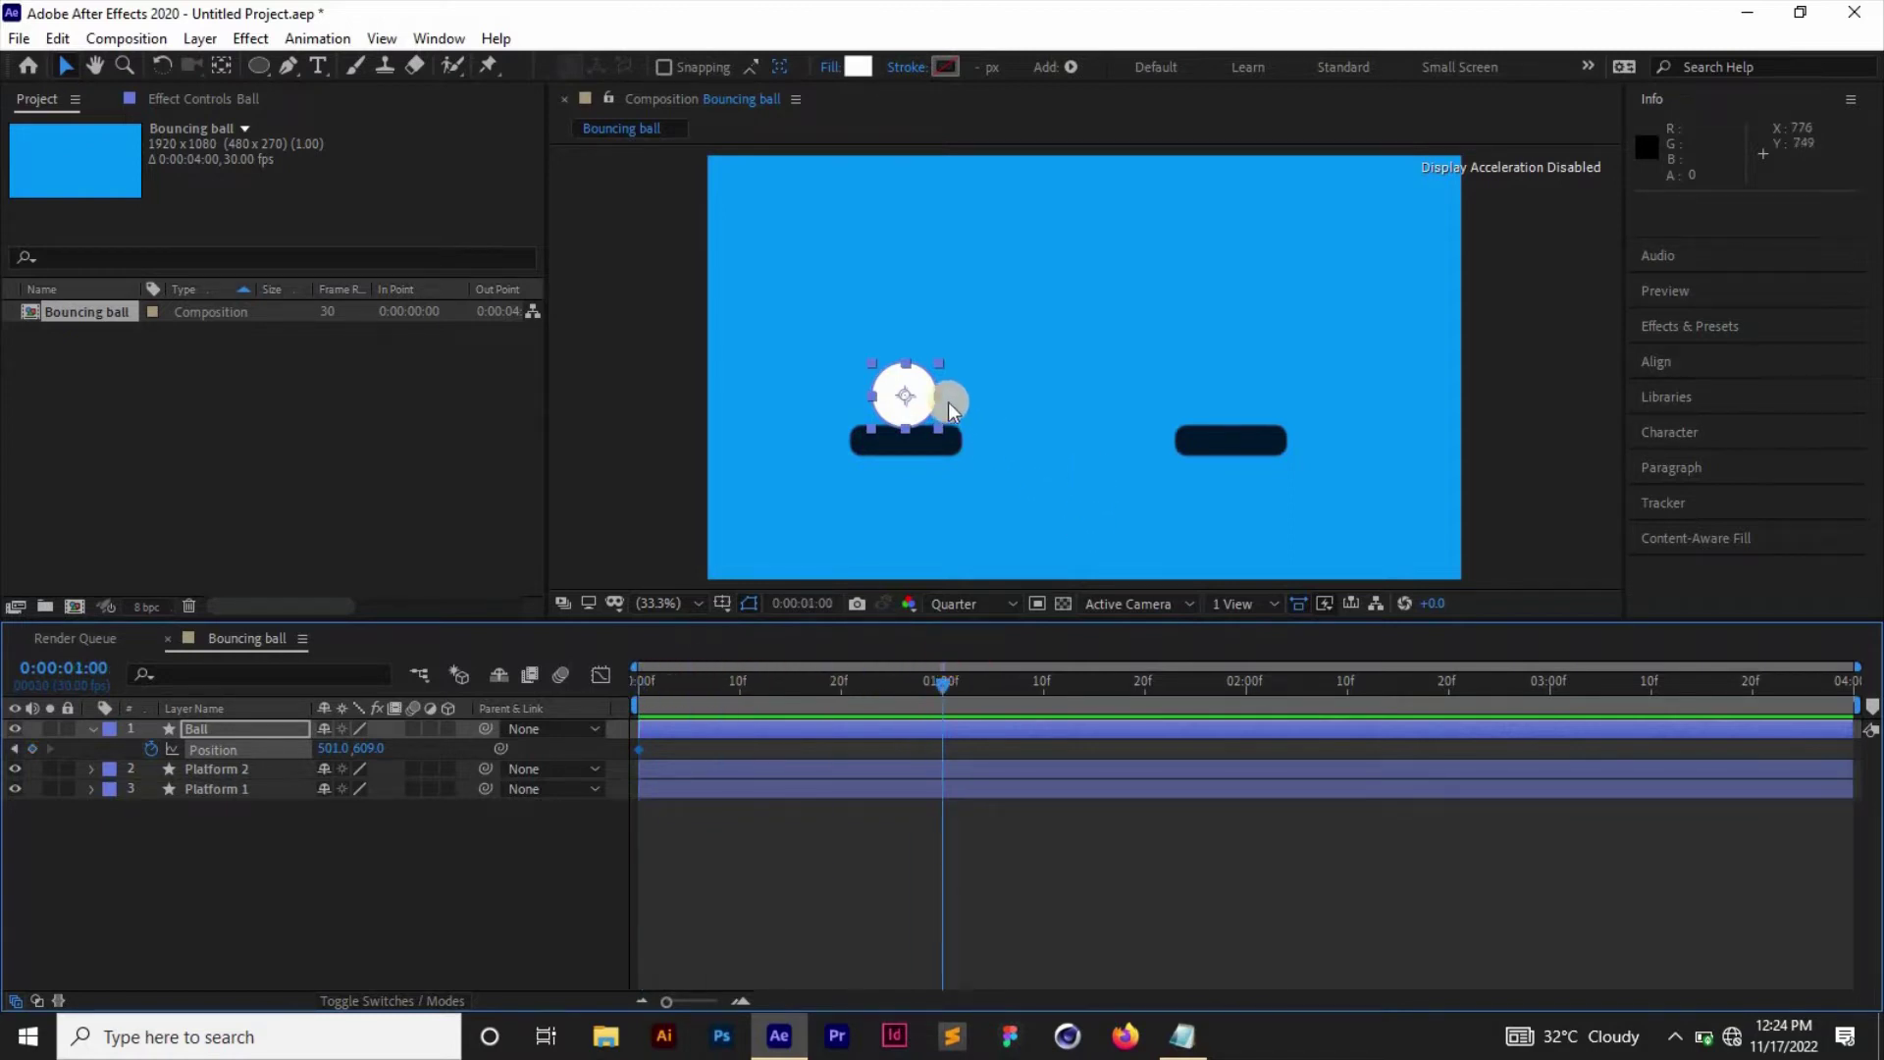
pyautogui.moveTo(949, 403); pyautogui.dragTo(1248, 377)
pyautogui.moveTo(940, 680); pyautogui.dragTo(1249, 687)
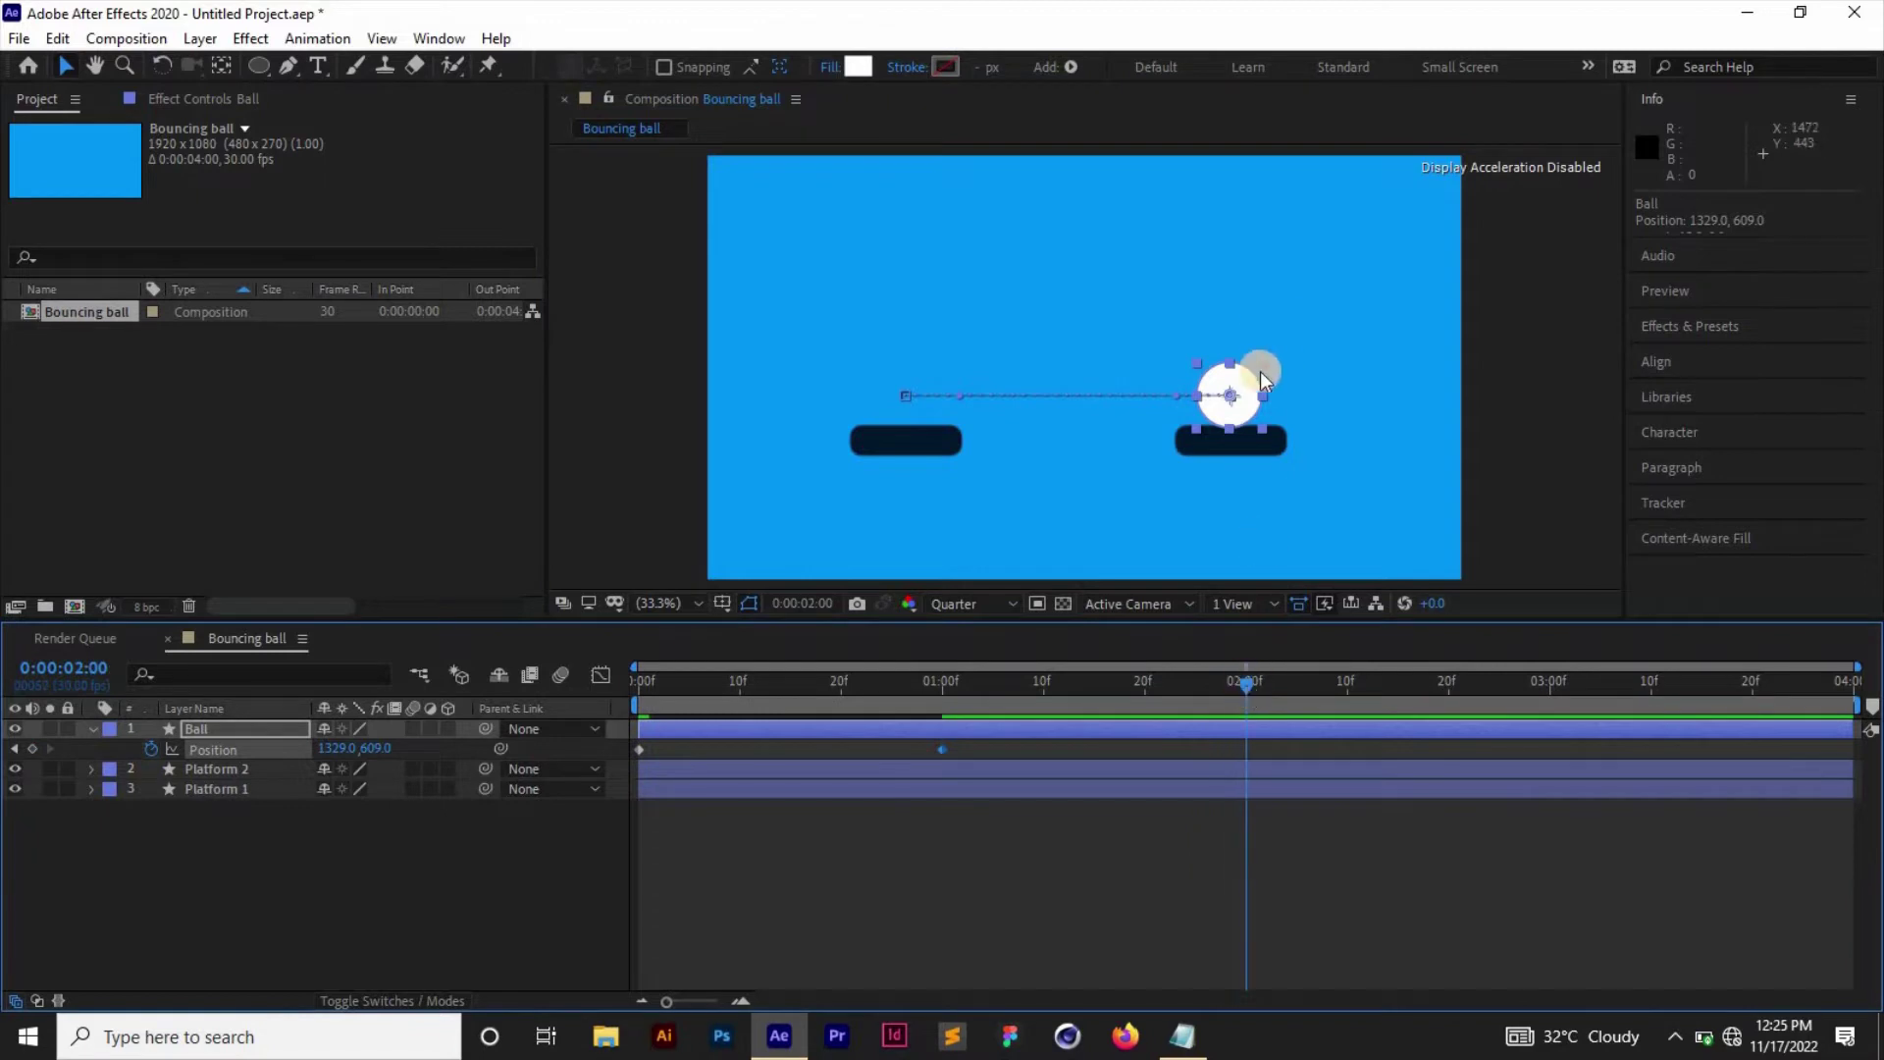
pyautogui.moveTo(1266, 383); pyautogui.dragTo(1491, 385)
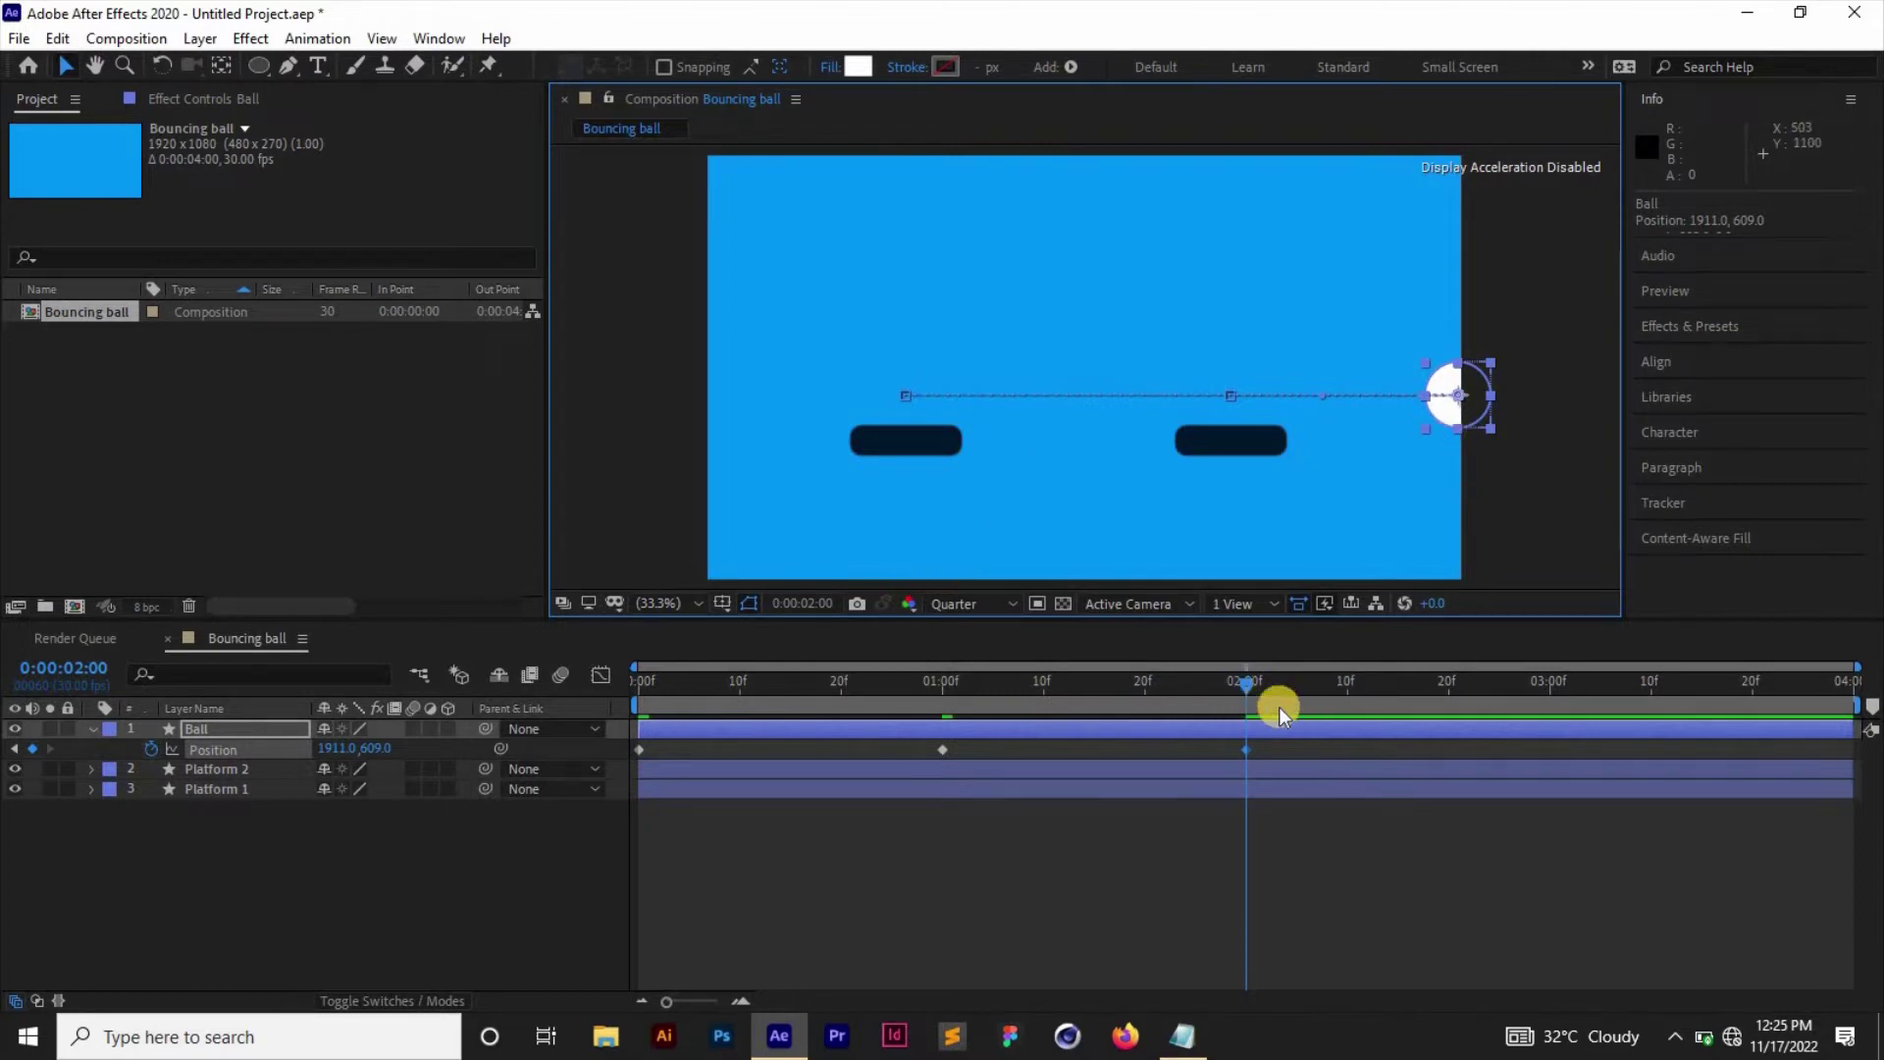
pyautogui.click(904, 839)
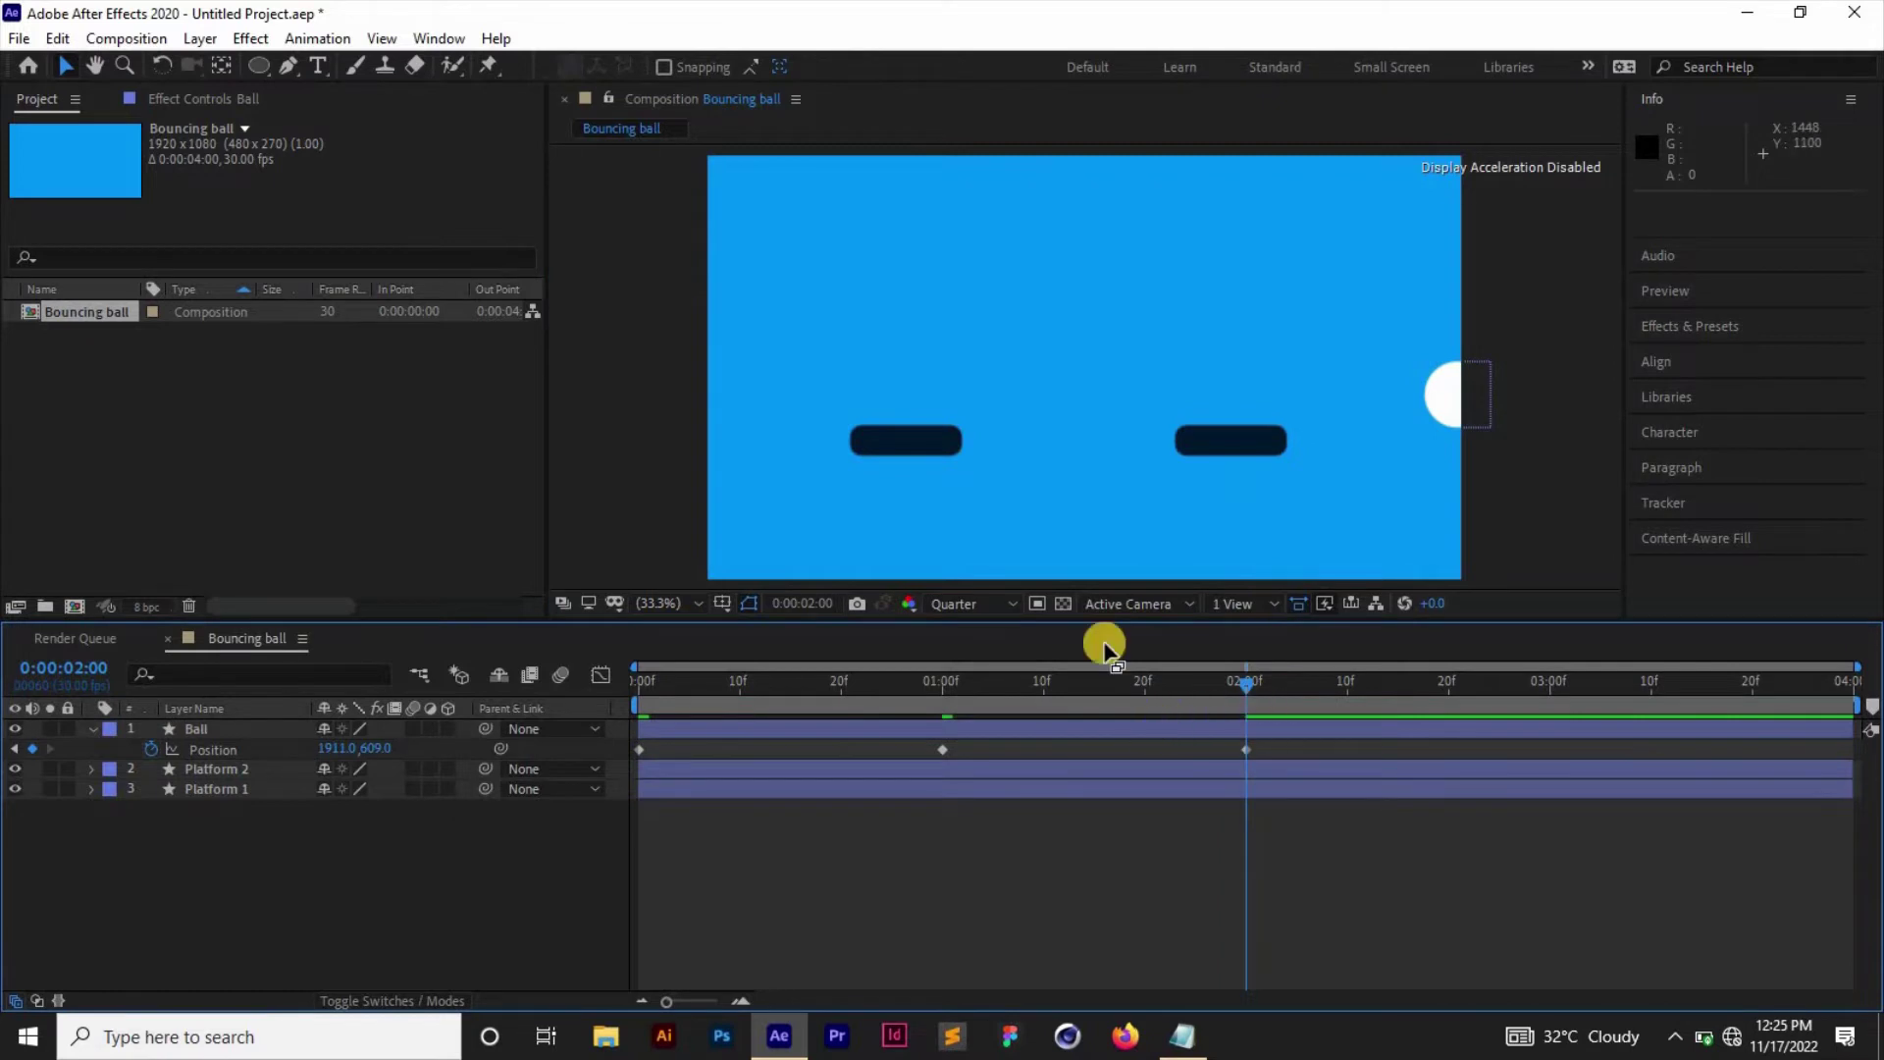
pyautogui.click(1448, 398)
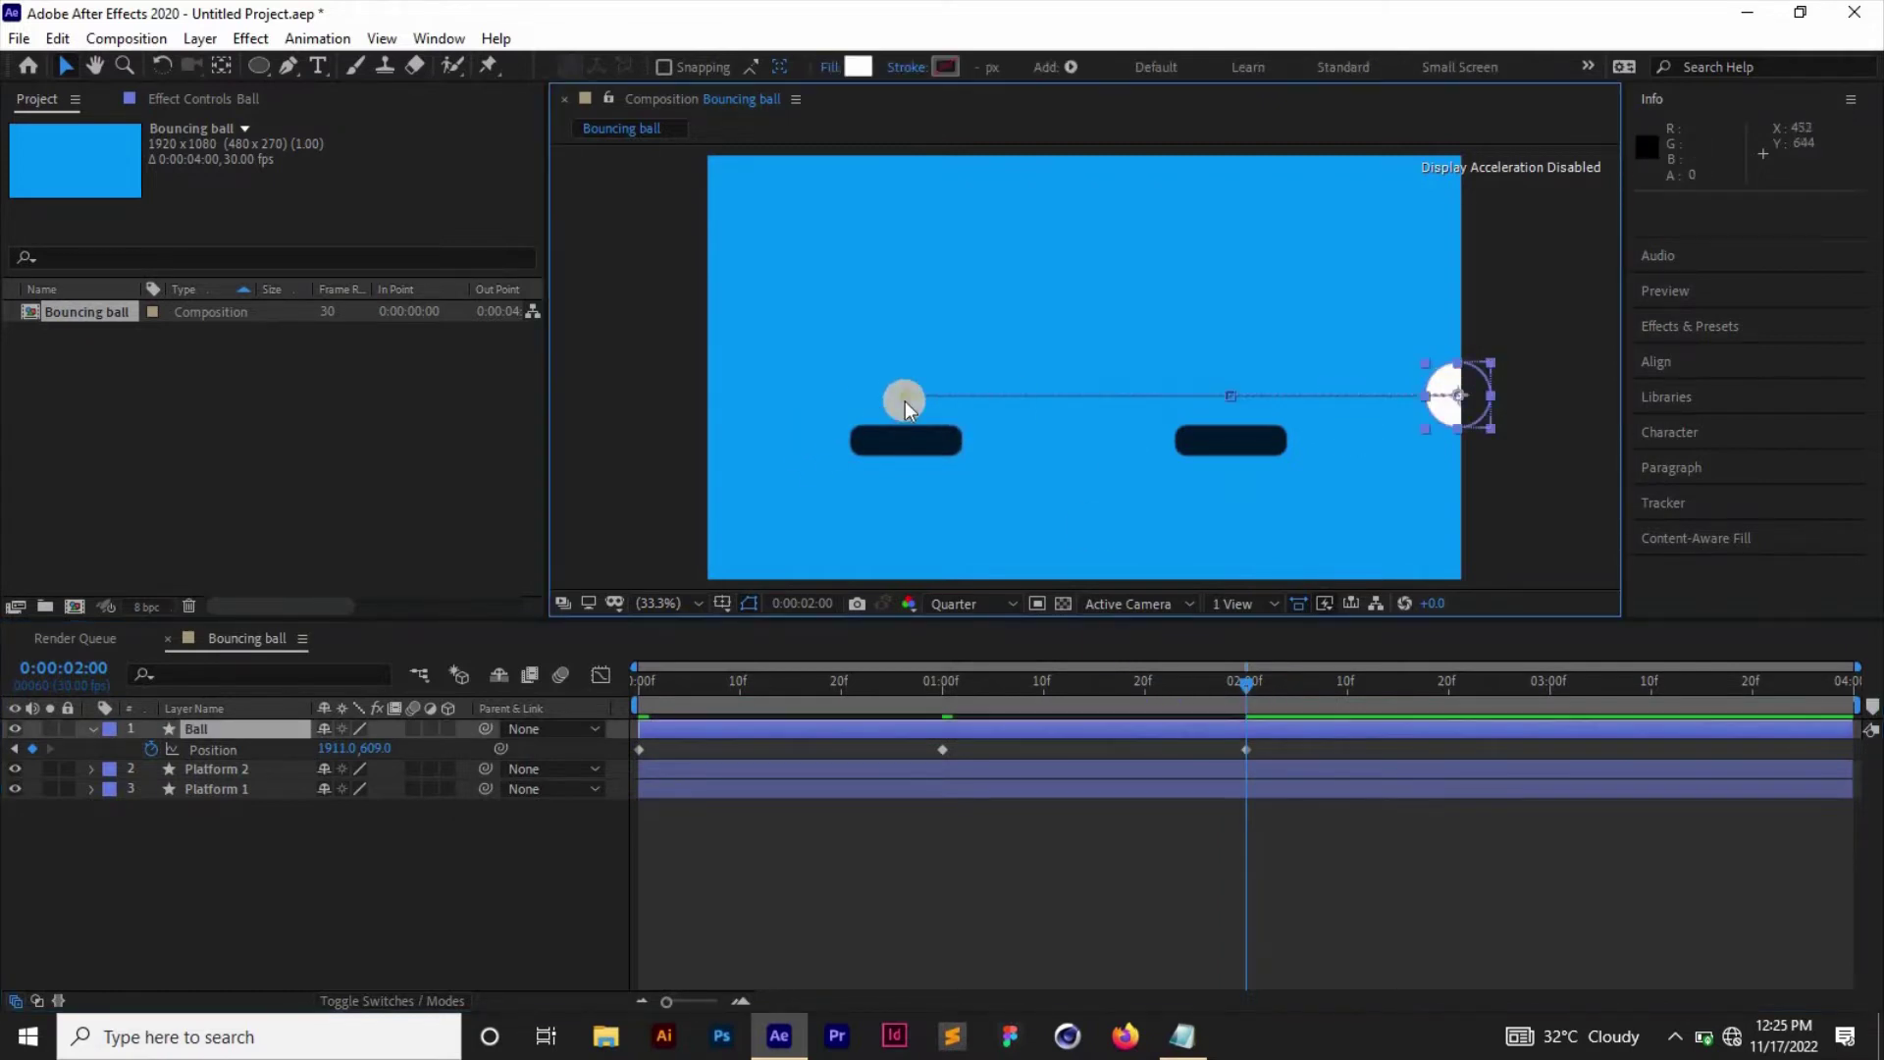
pyautogui.click(1233, 397)
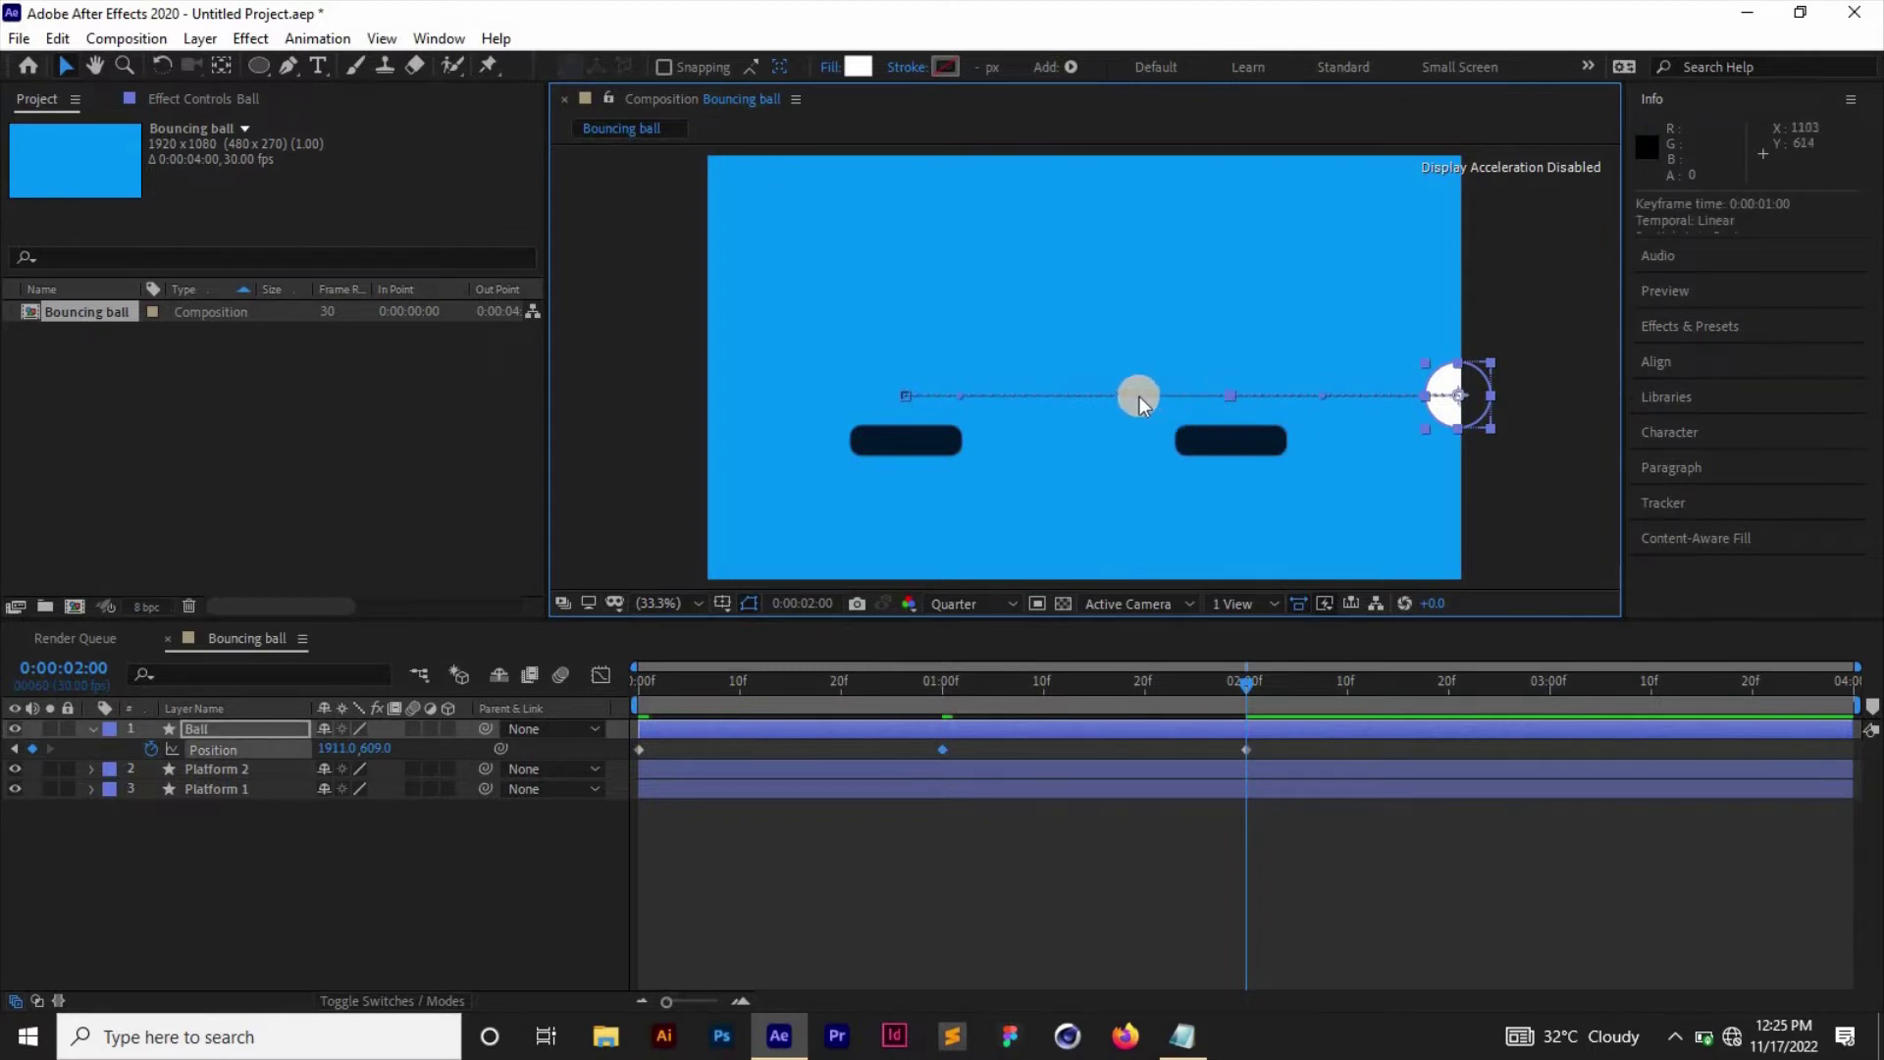
pyautogui.moveTo(1139, 397); pyautogui.dragTo(1078, 316)
pyautogui.moveTo(1317, 438); pyautogui.dragTo(1316, 374)
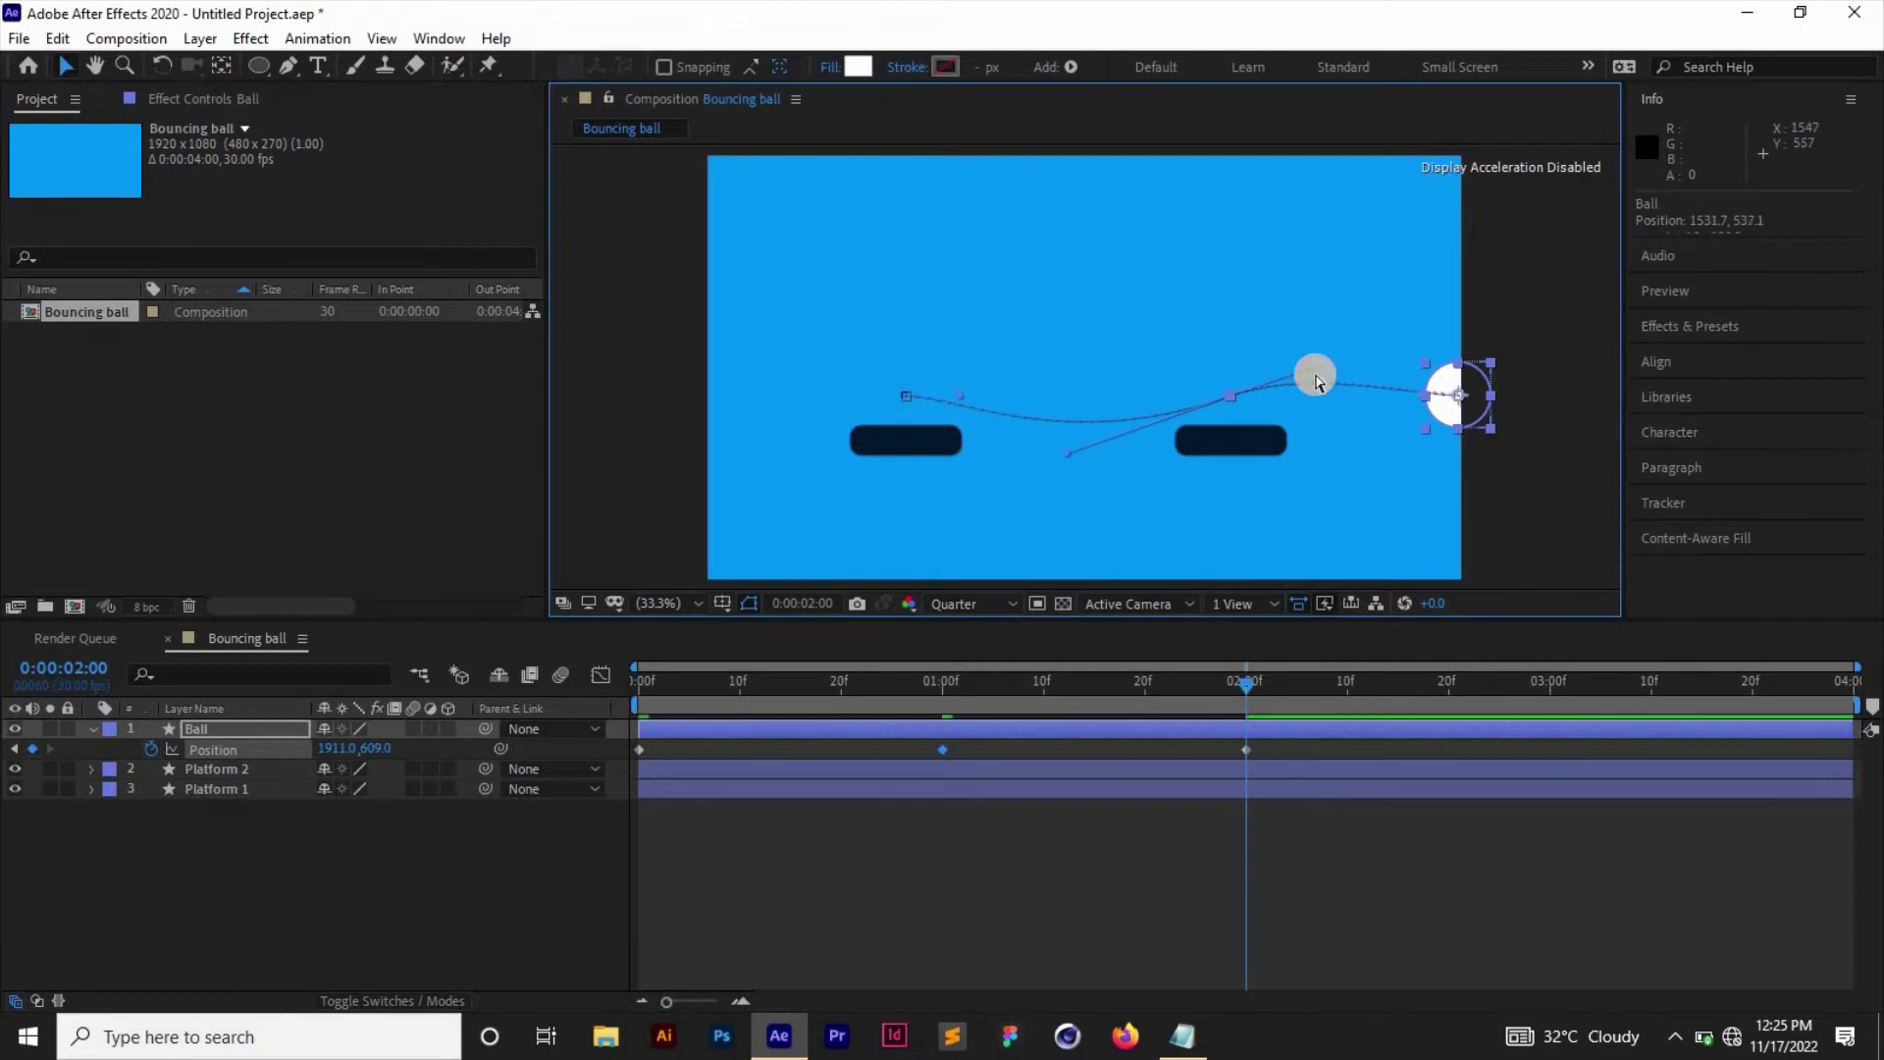
pyautogui.hotkey('ctrl', 'z')
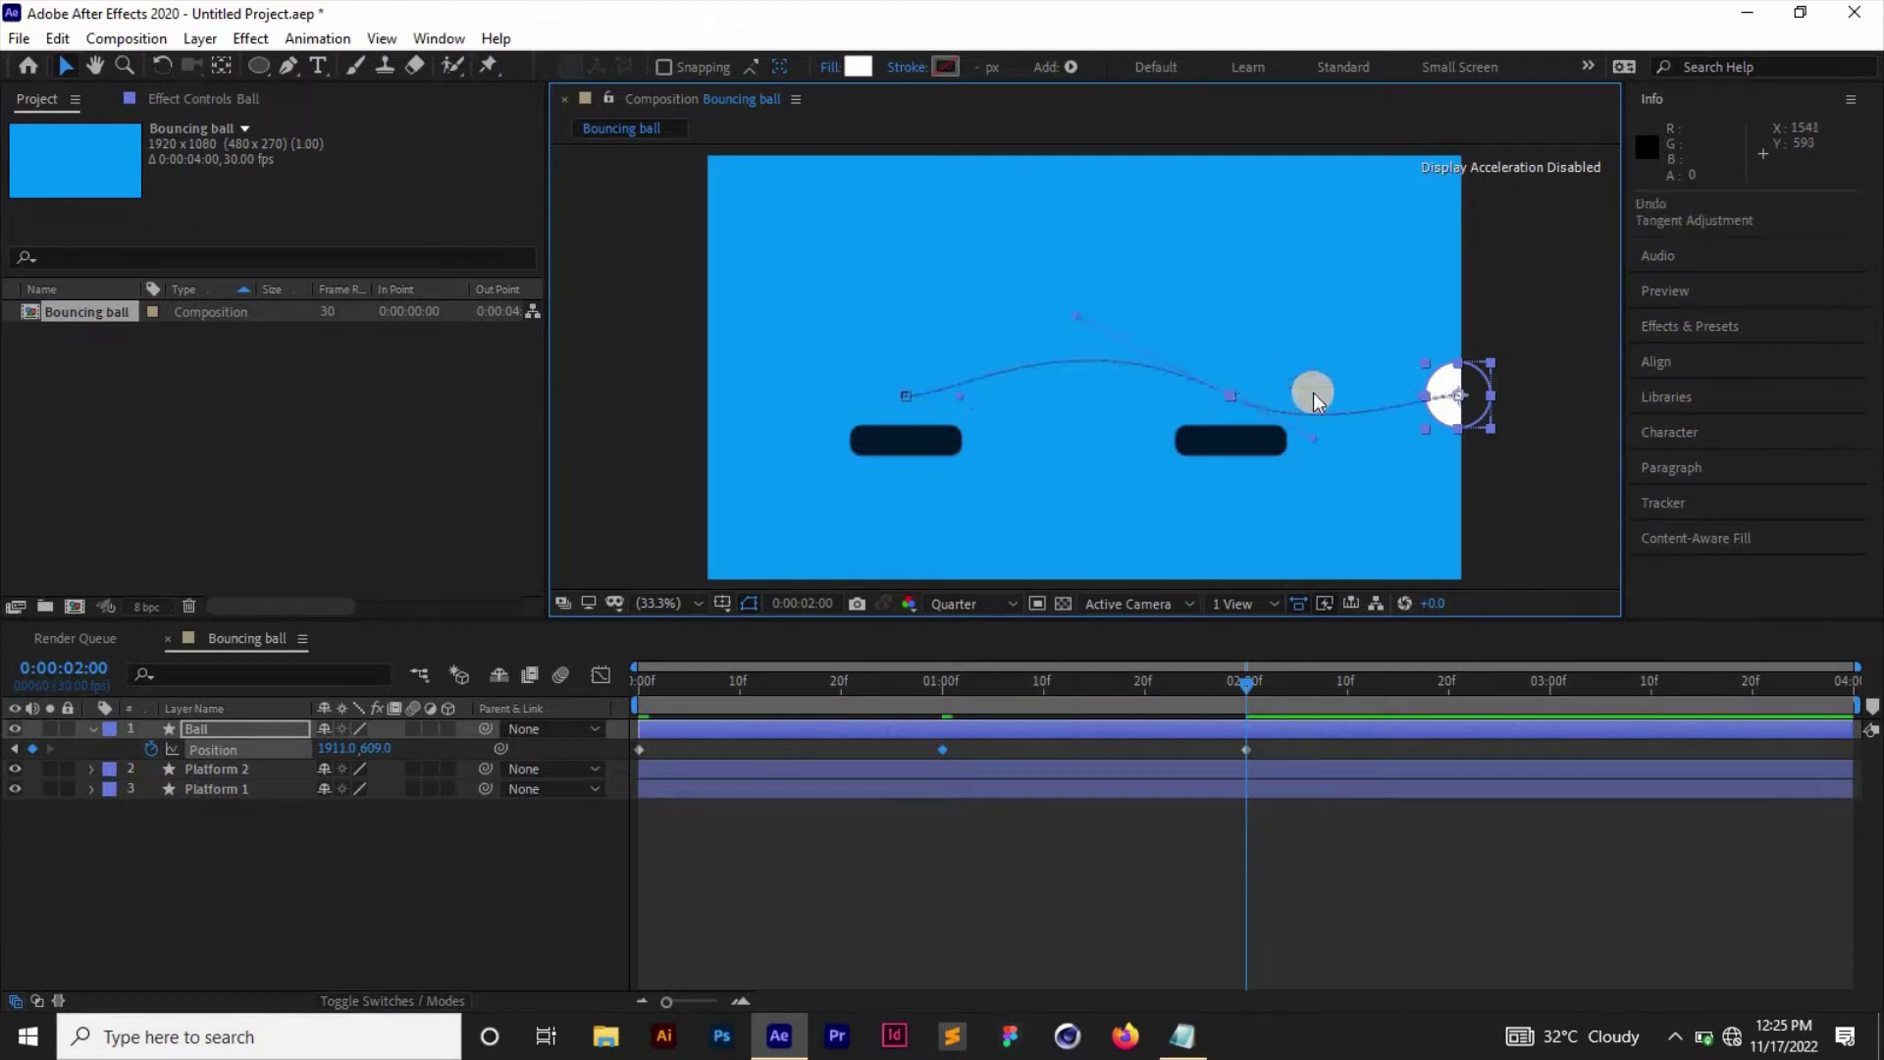
pyautogui.hotkey('ctrl', 'z')
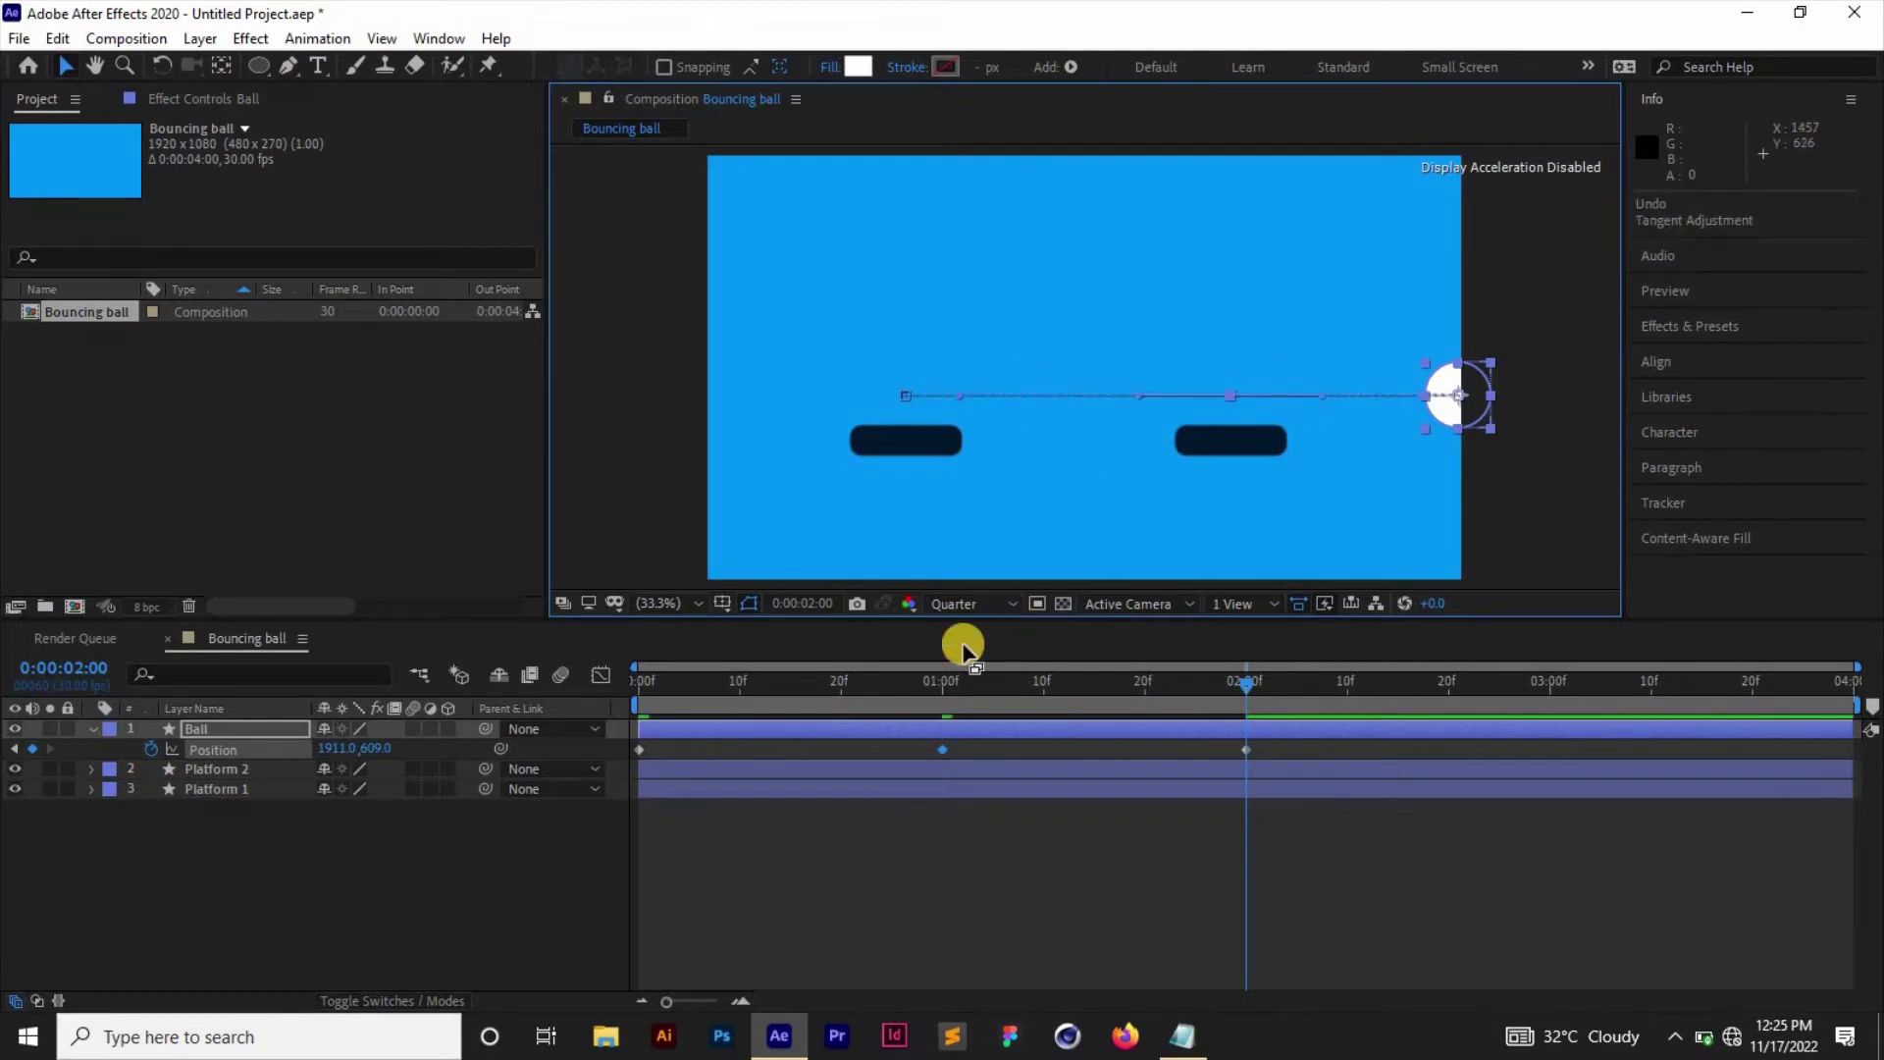
pyautogui.click(1312, 740)
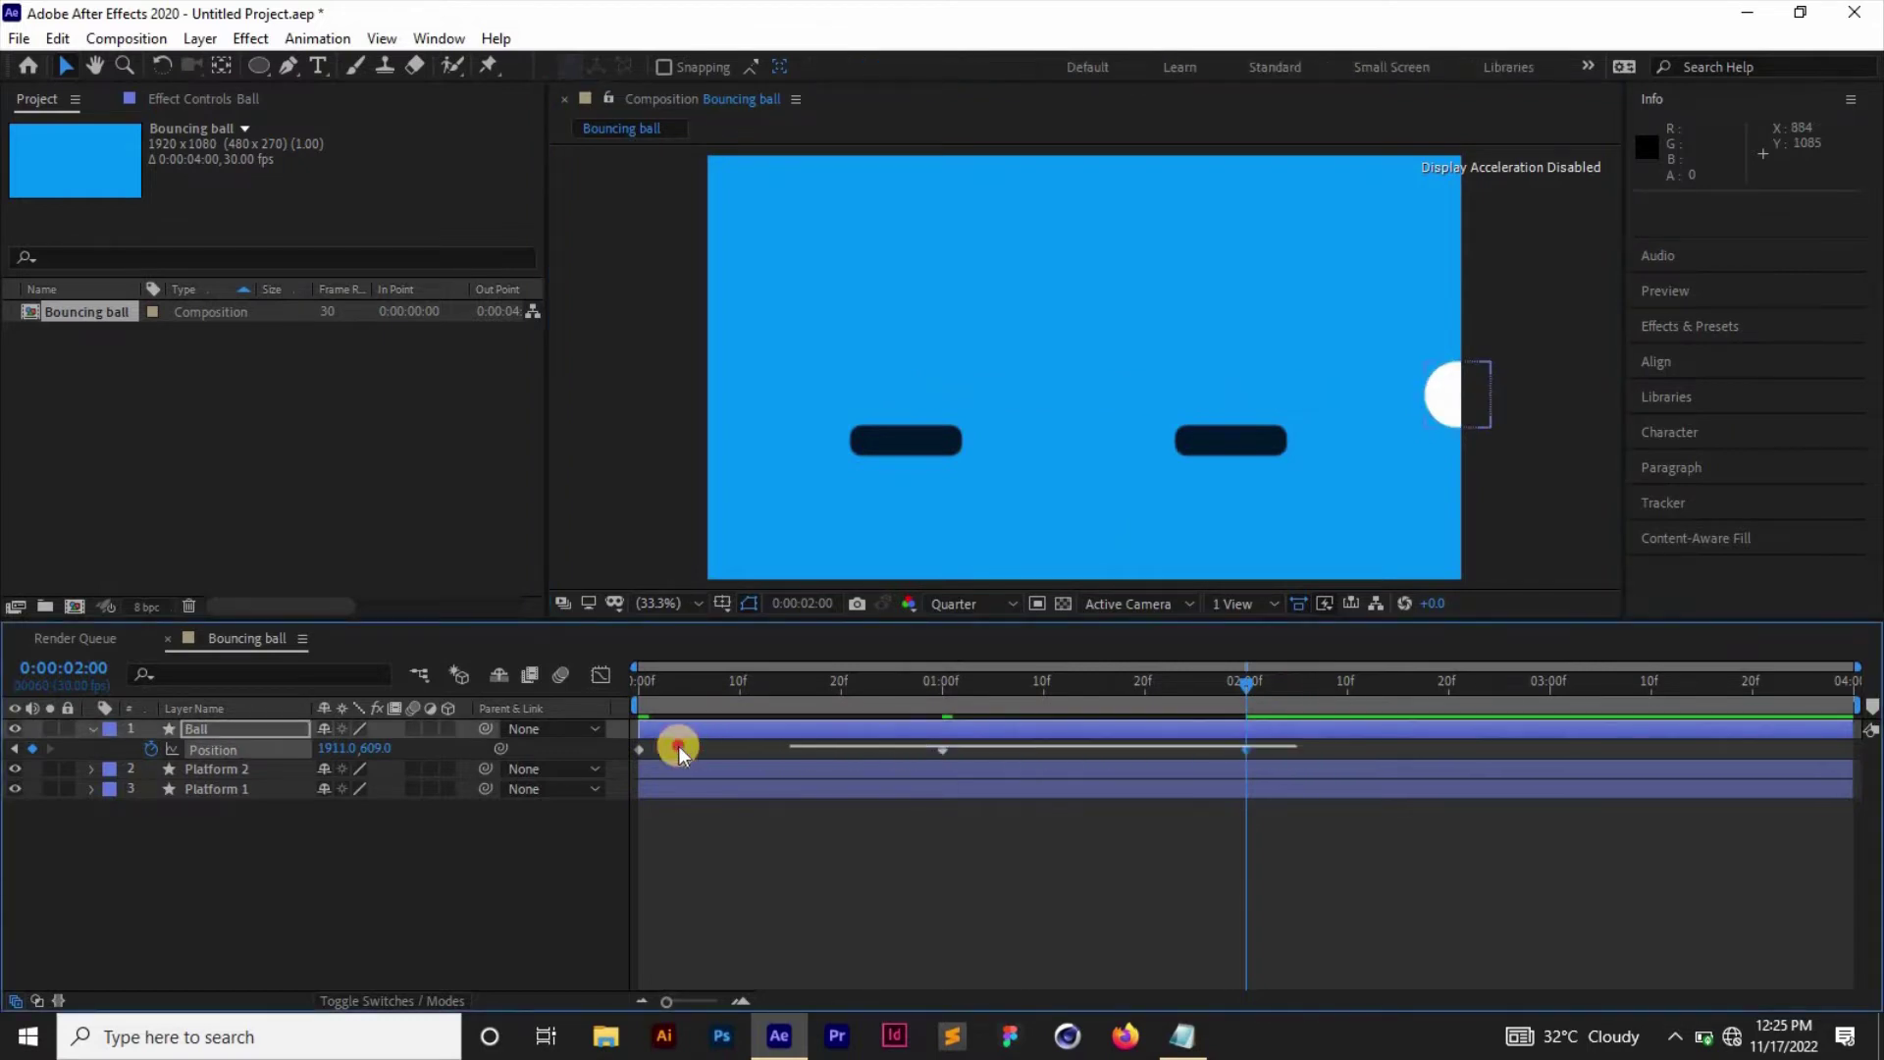
pyautogui.click(1040, 747)
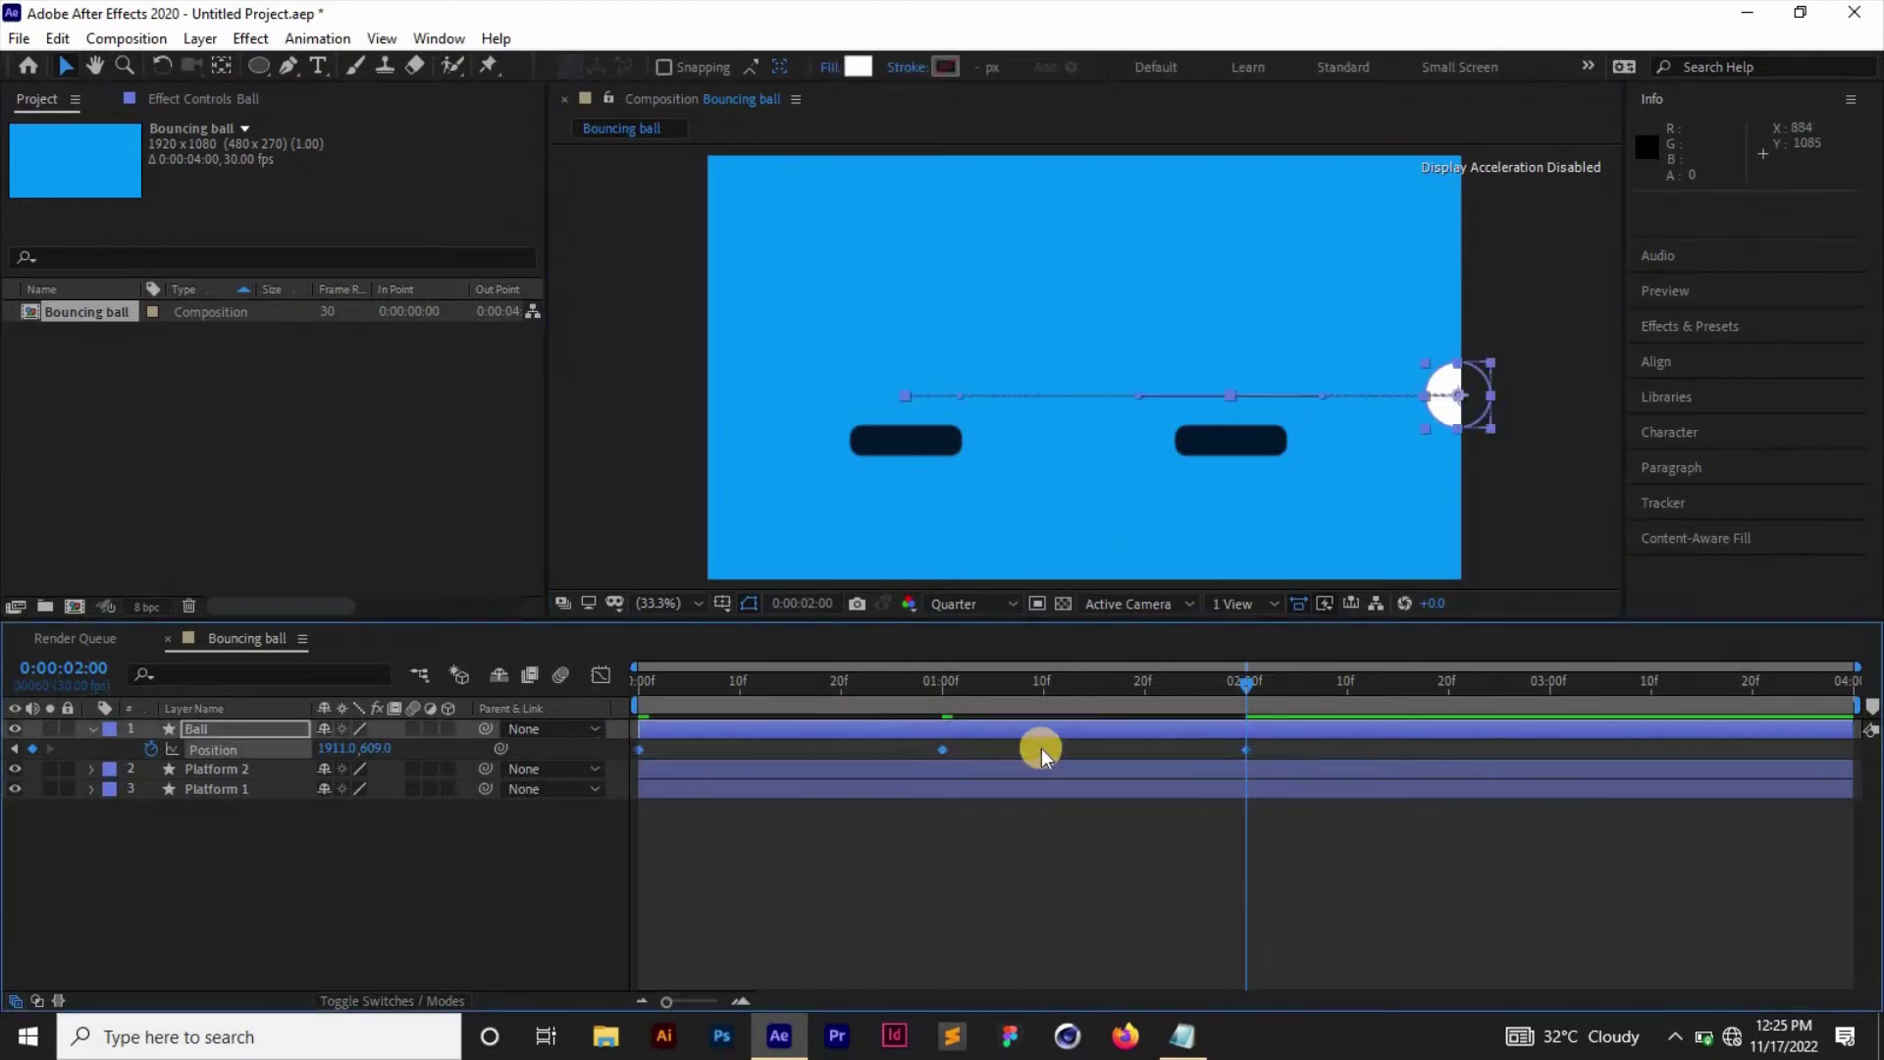
# Set the Ball's Position keyframes to Bezier spatial interpolation.
pyautogui.rightClick(945, 748)
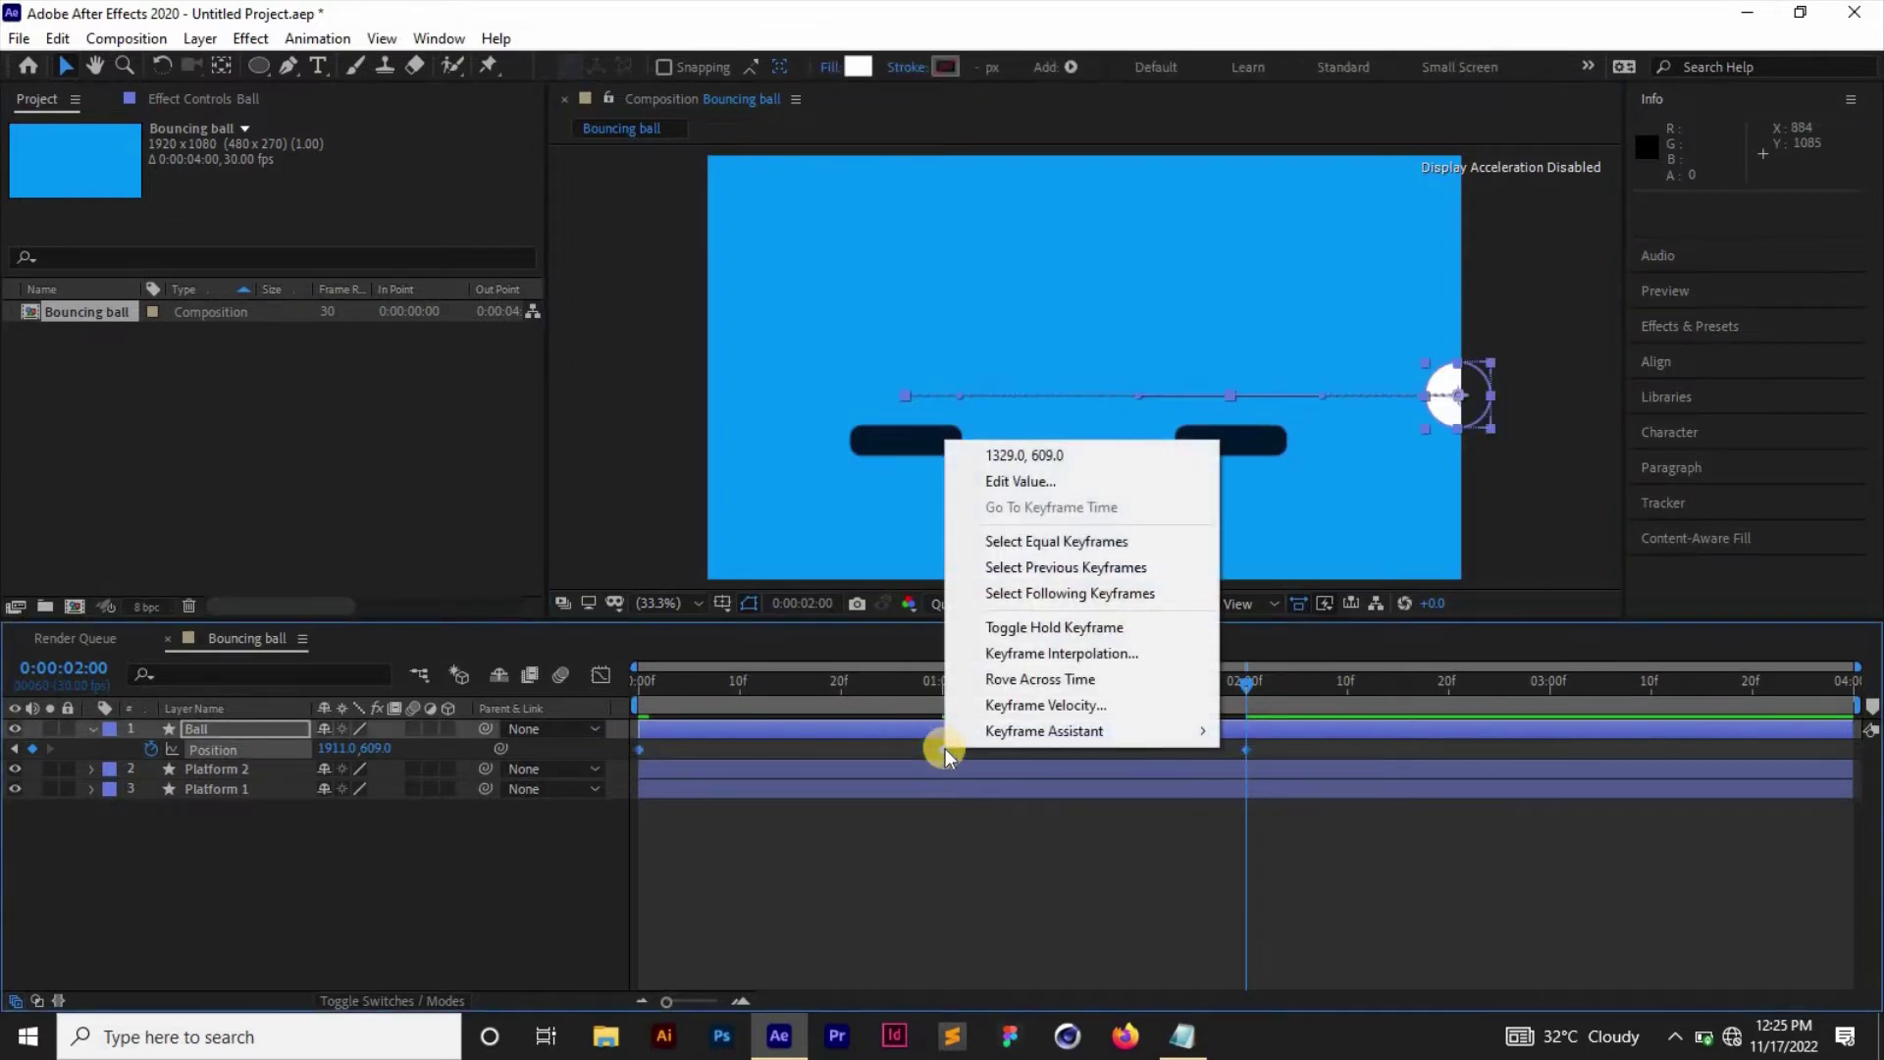
pyautogui.click(1062, 652)
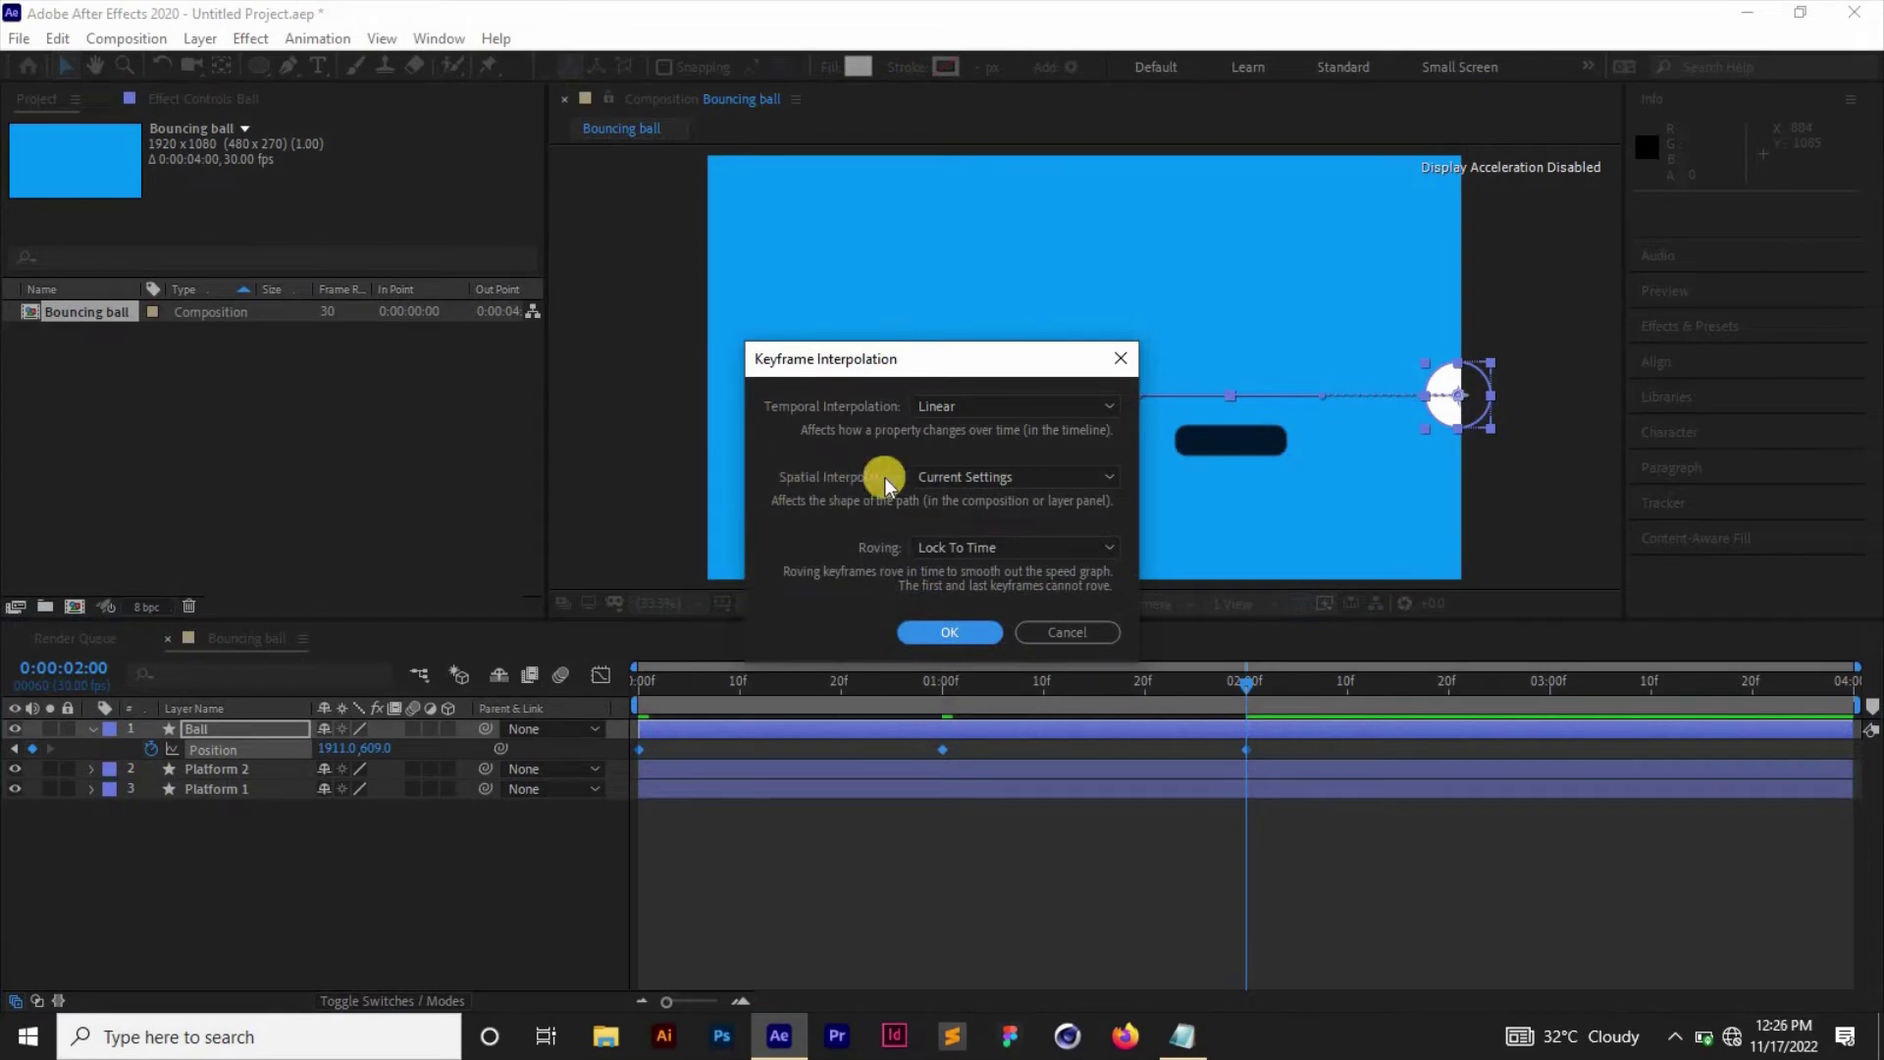
pyautogui.click(983, 478)
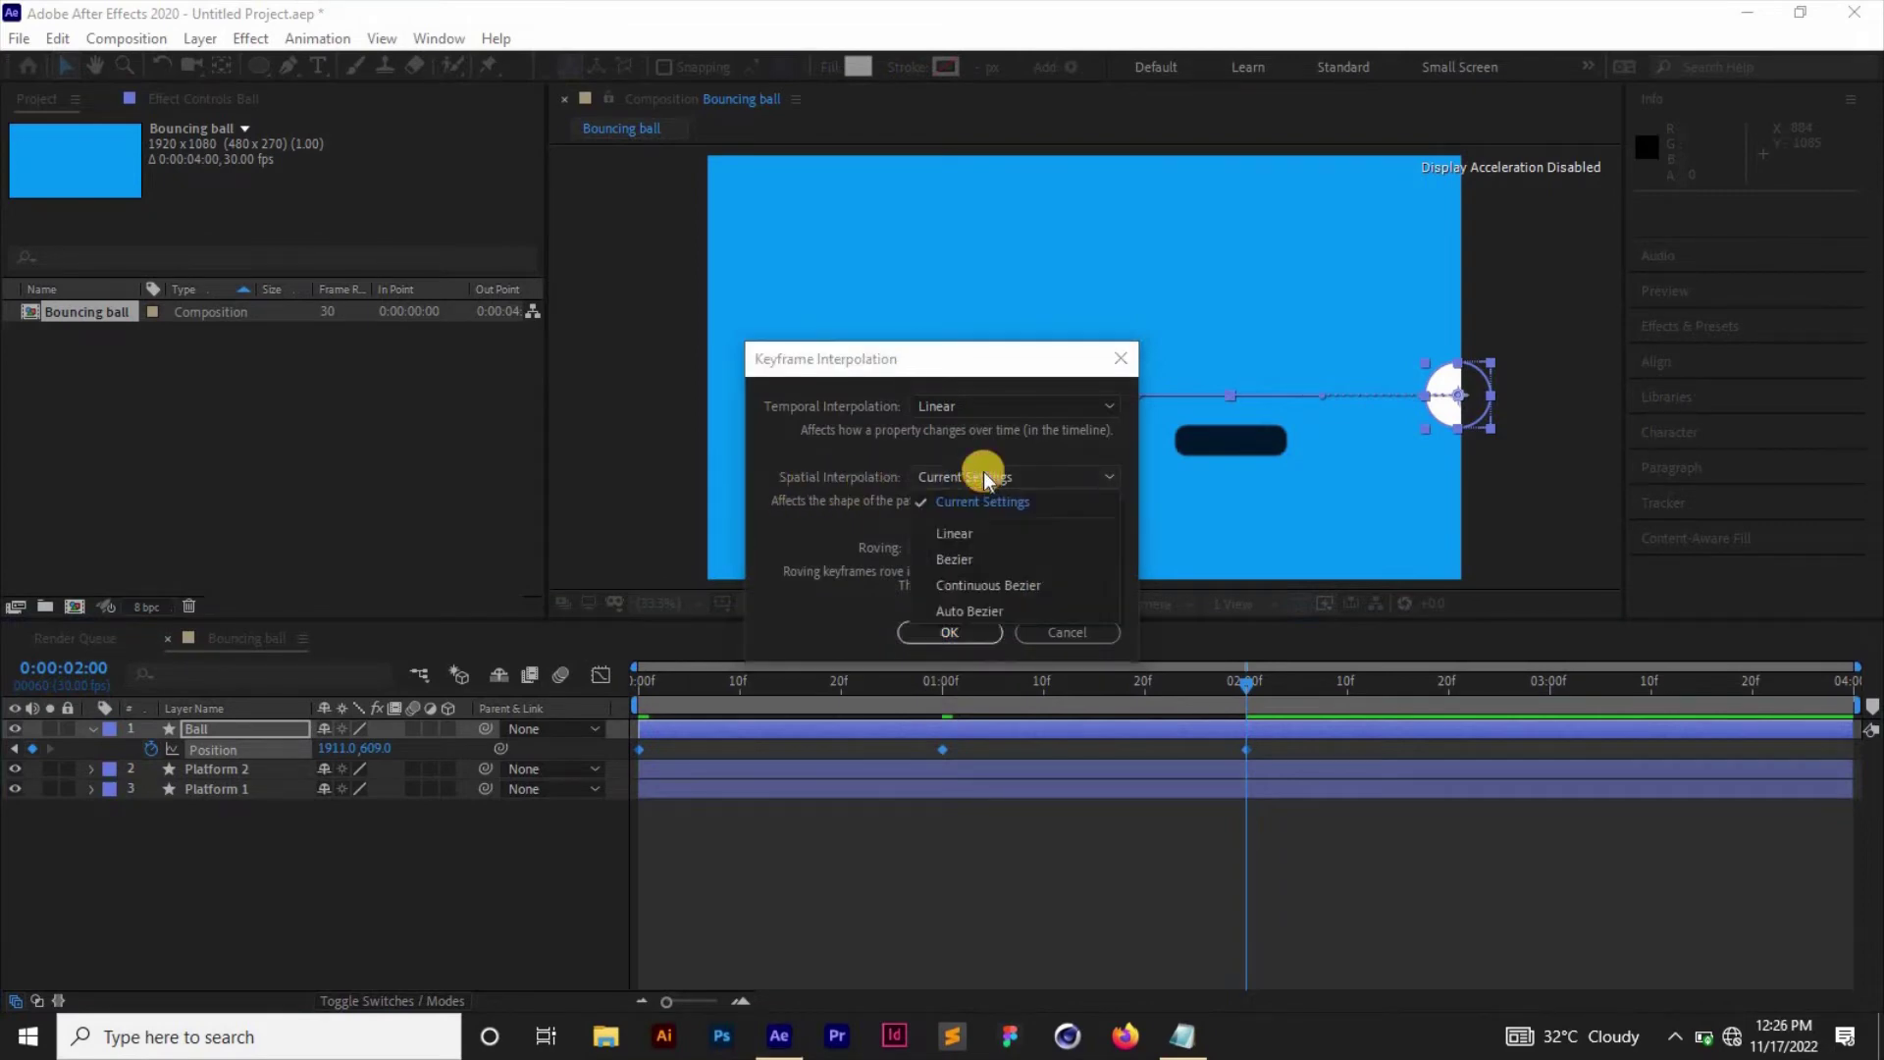
pyautogui.click(972, 561)
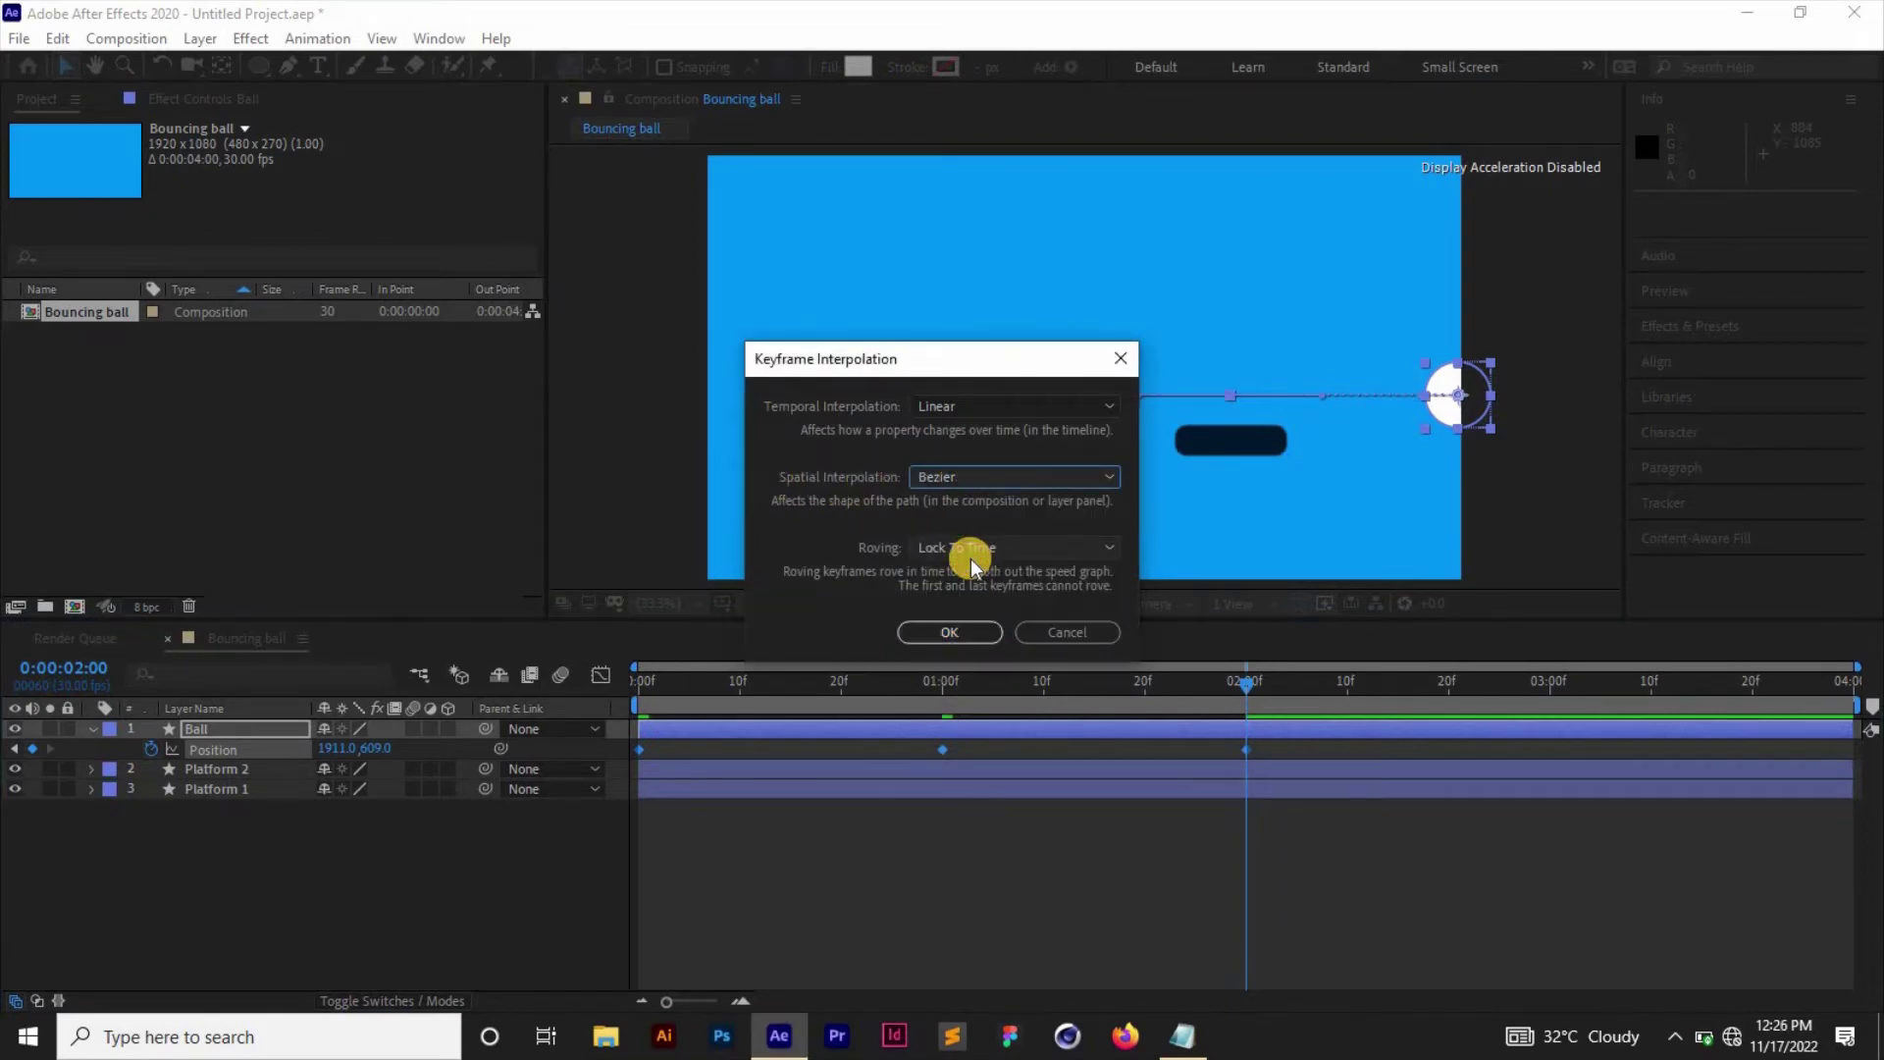
pyautogui.click(960, 634)
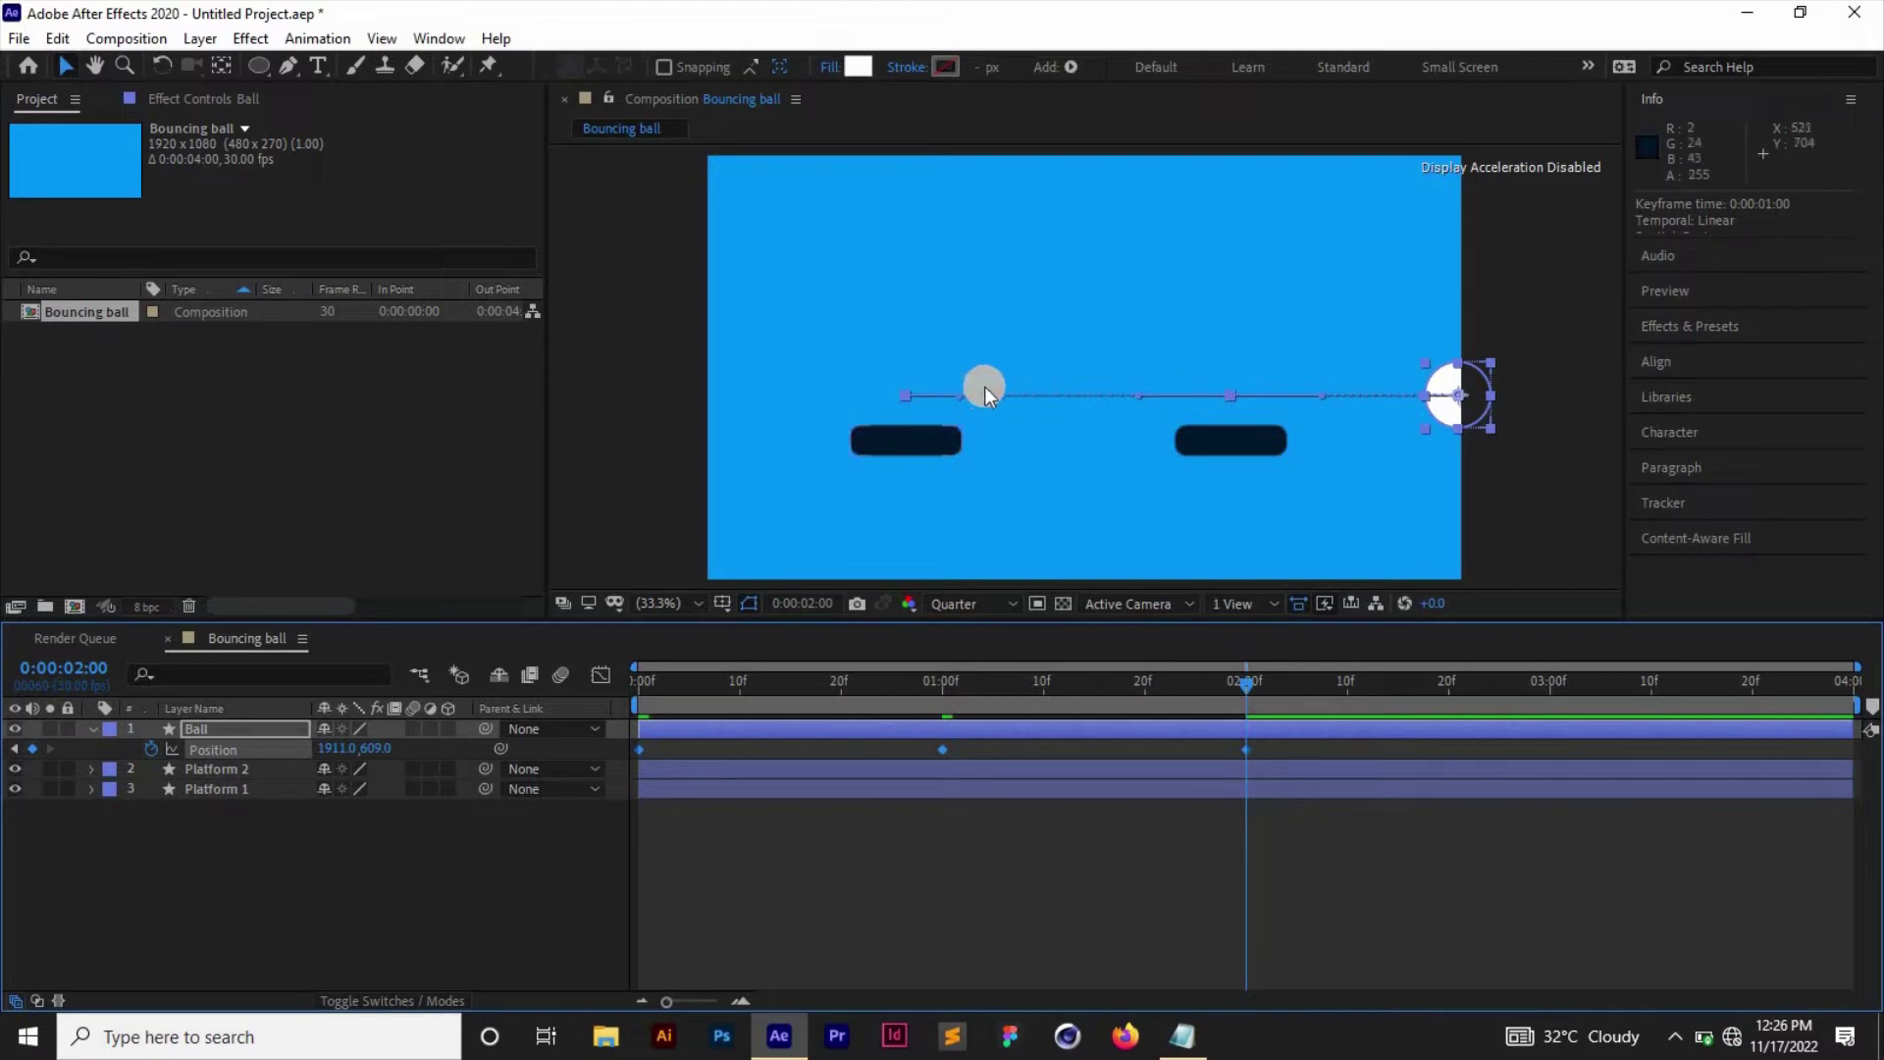
# Curve the Ball's motion path into an upward arc across the gap between the platforms.
pyautogui.moveTo(962, 393); pyautogui.dragTo(989, 284)
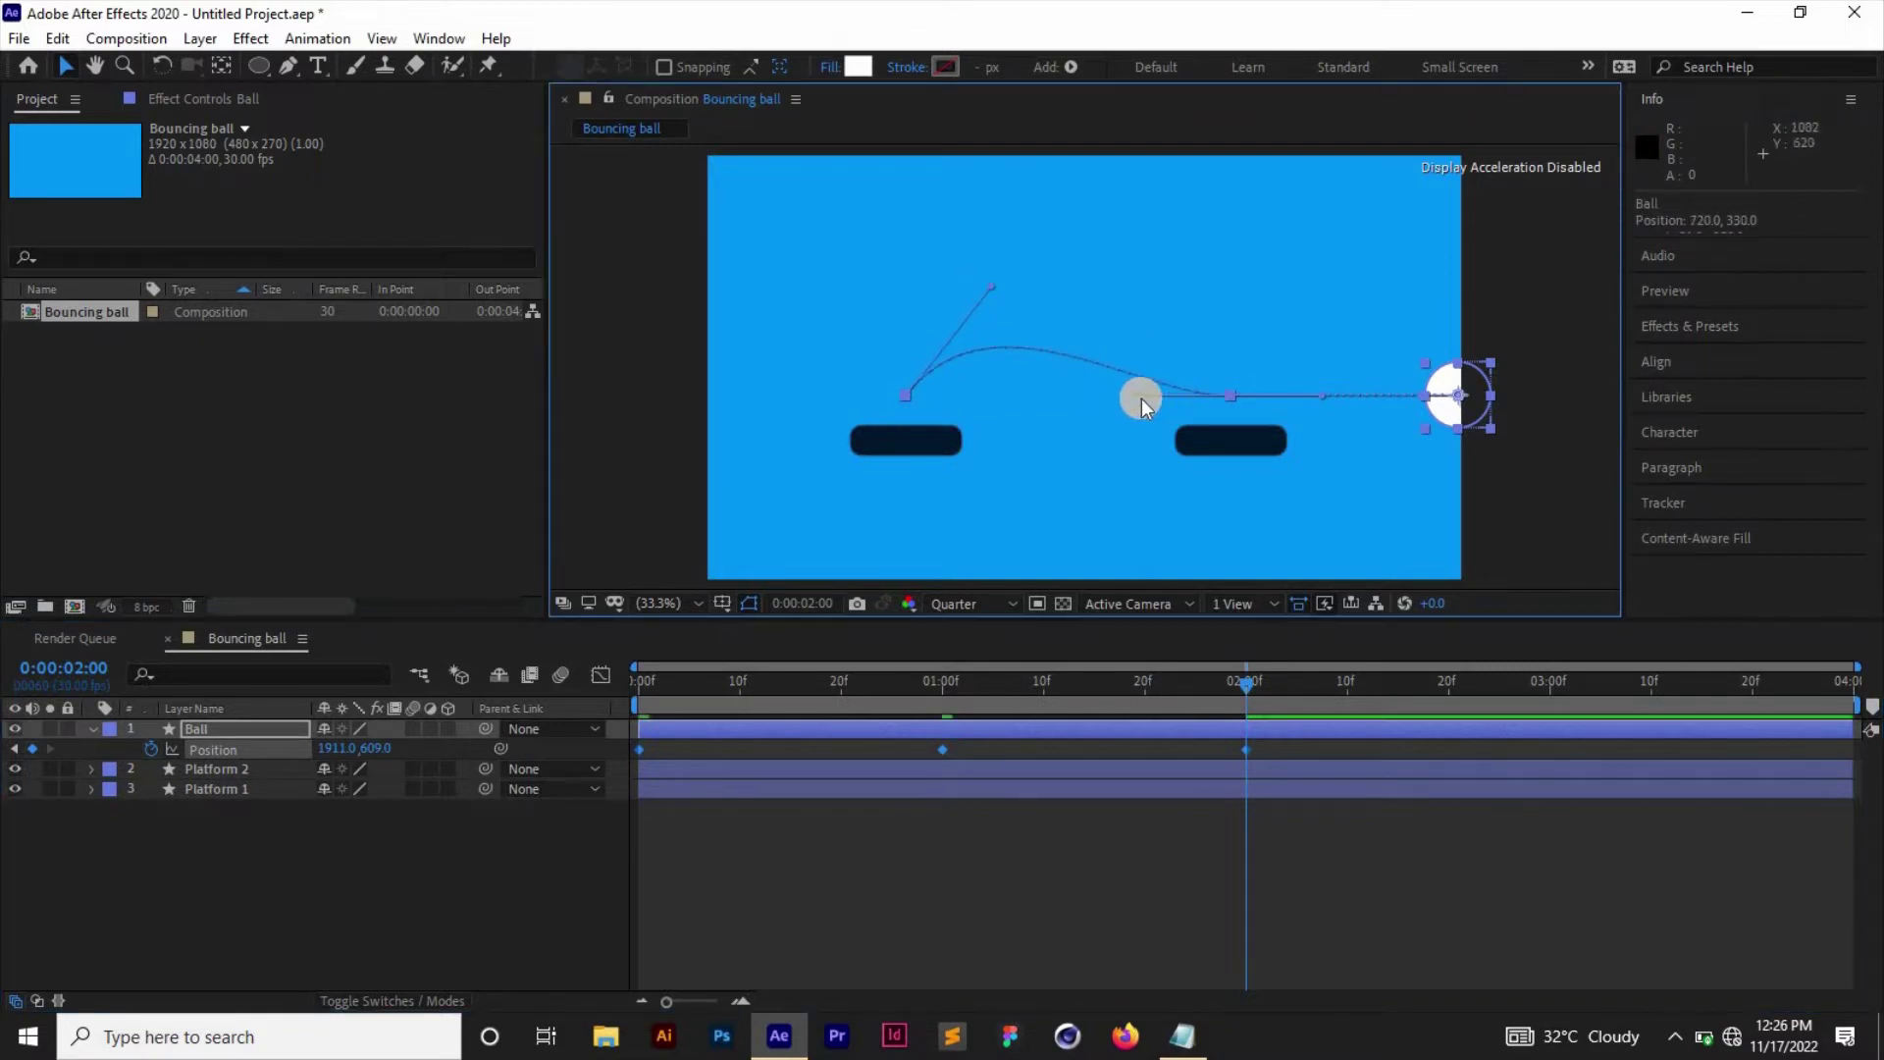
pyautogui.moveTo(1137, 395); pyautogui.dragTo(1151, 286)
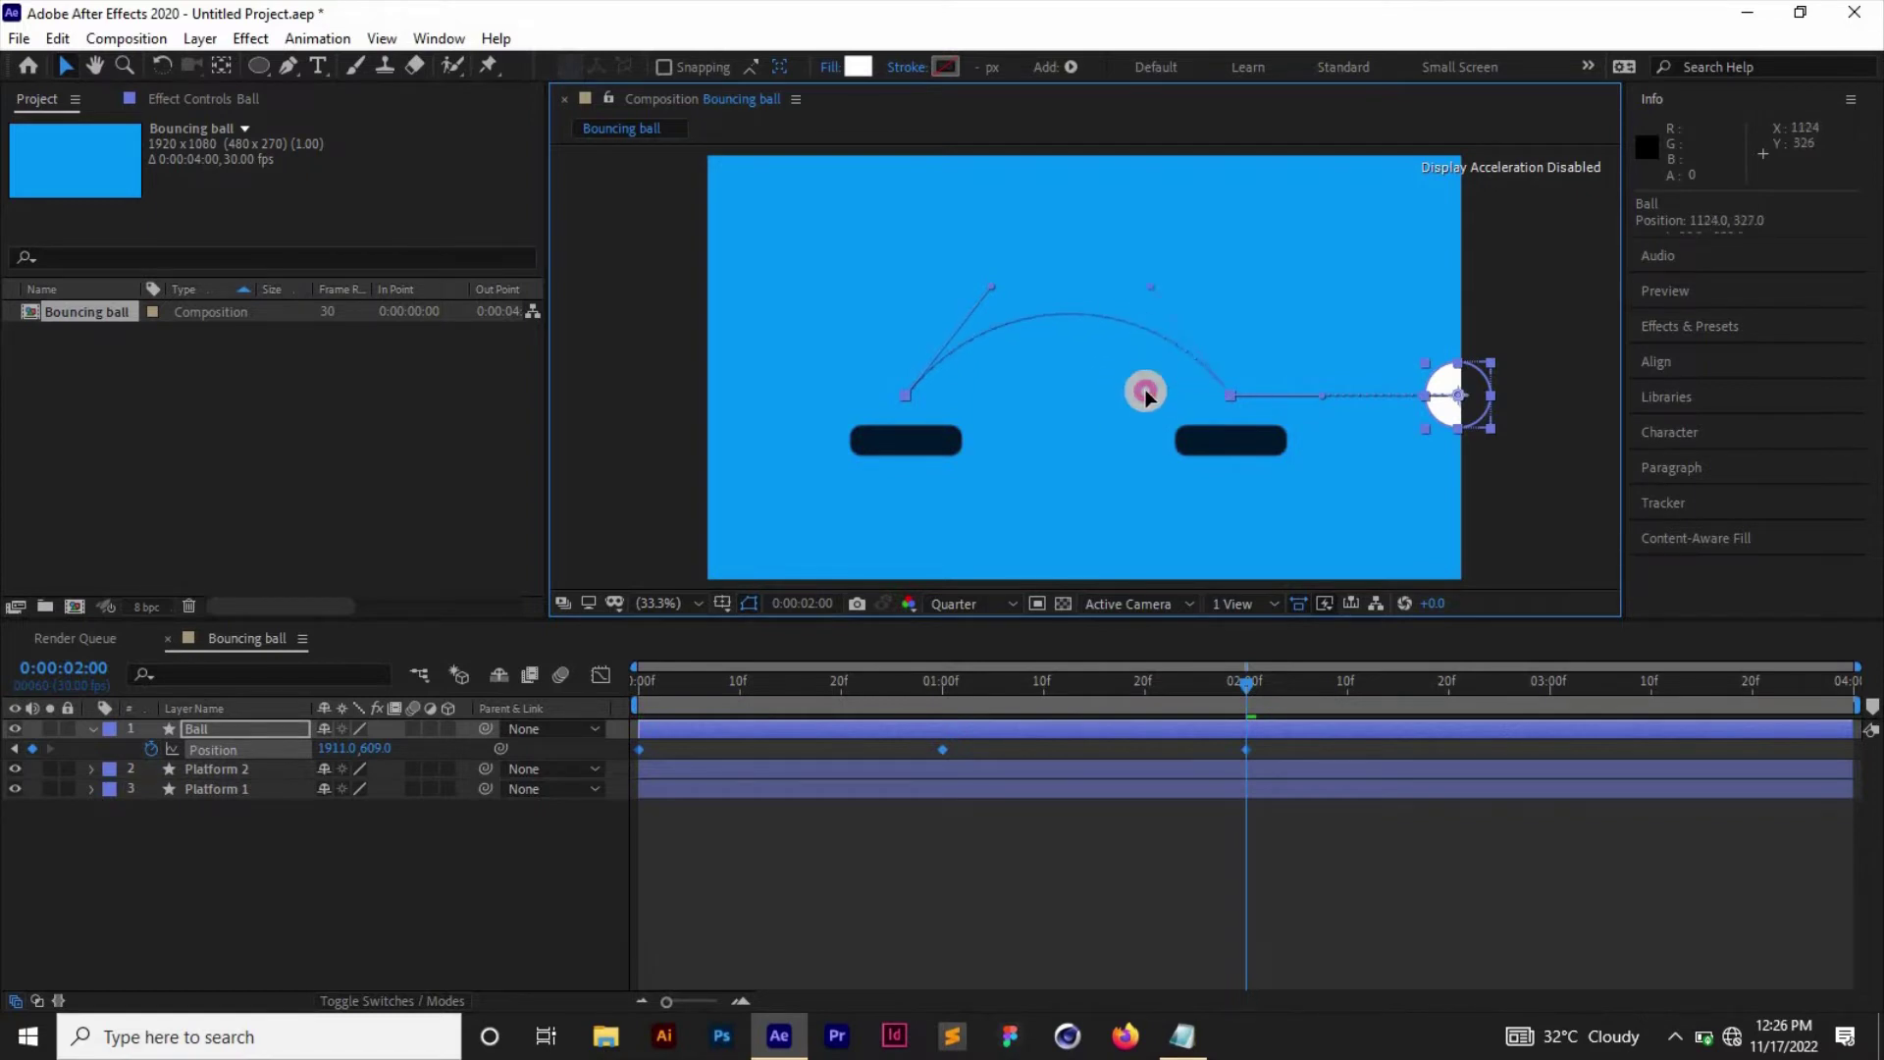
pyautogui.moveTo(1148, 295); pyautogui.dragTo(1154, 288)
# Bend the straight segment toward the ball into a second upward arc and check the path.
pyautogui.moveTo(1322, 395); pyautogui.dragTo(1303, 249)
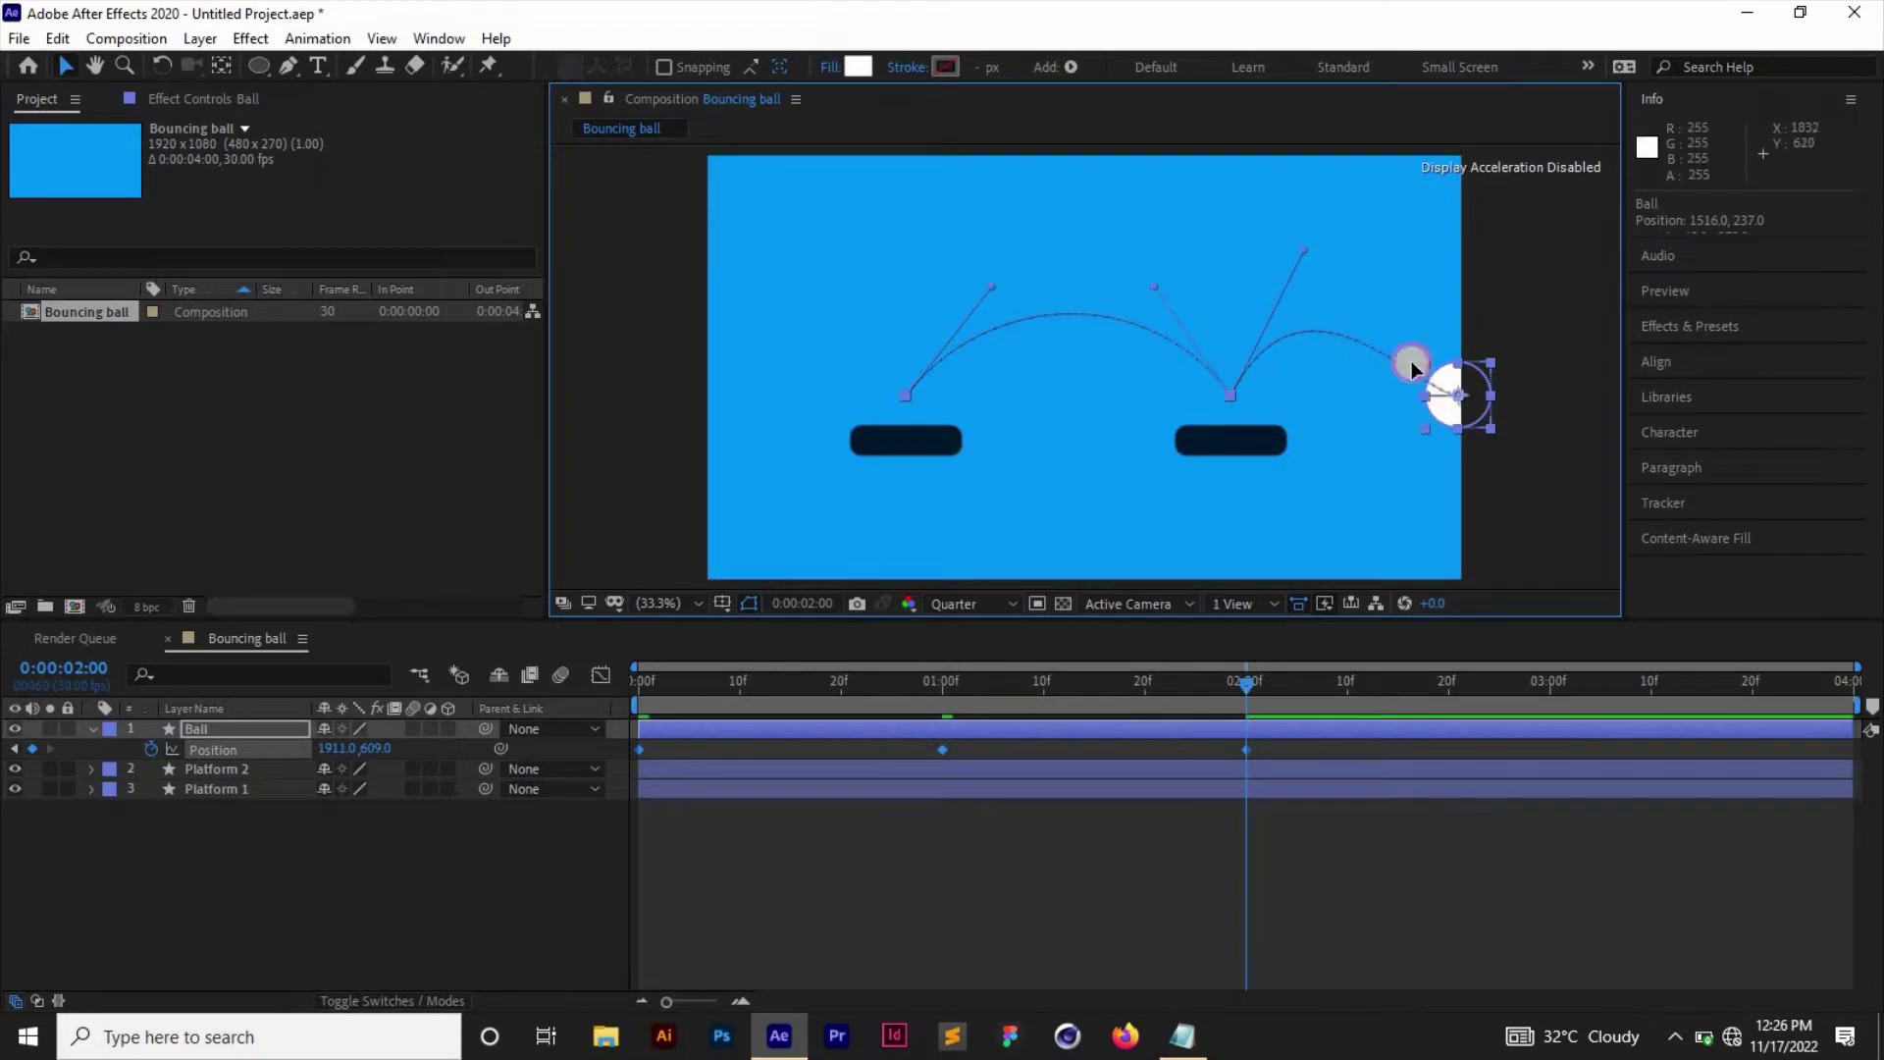
pyautogui.moveTo(1411, 361); pyautogui.dragTo(1416, 282)
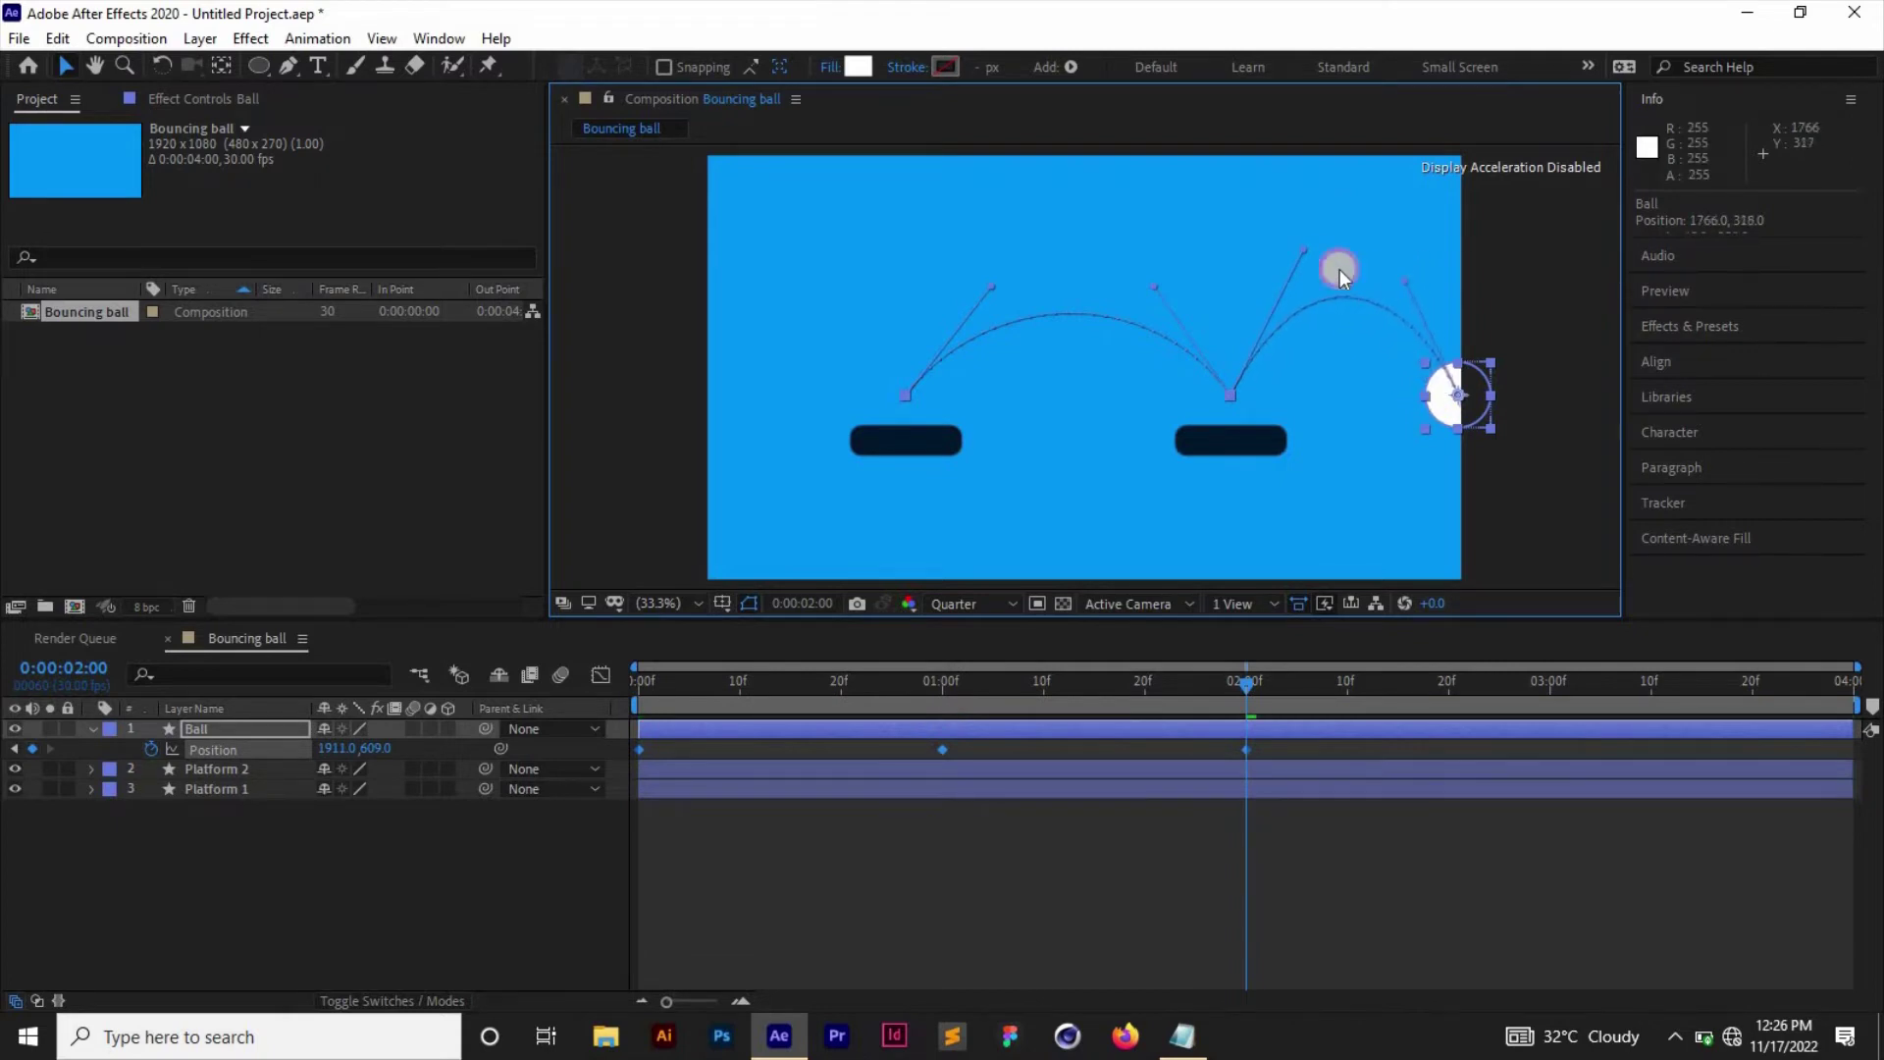
pyautogui.moveTo(1293, 257); pyautogui.dragTo(1274, 282)
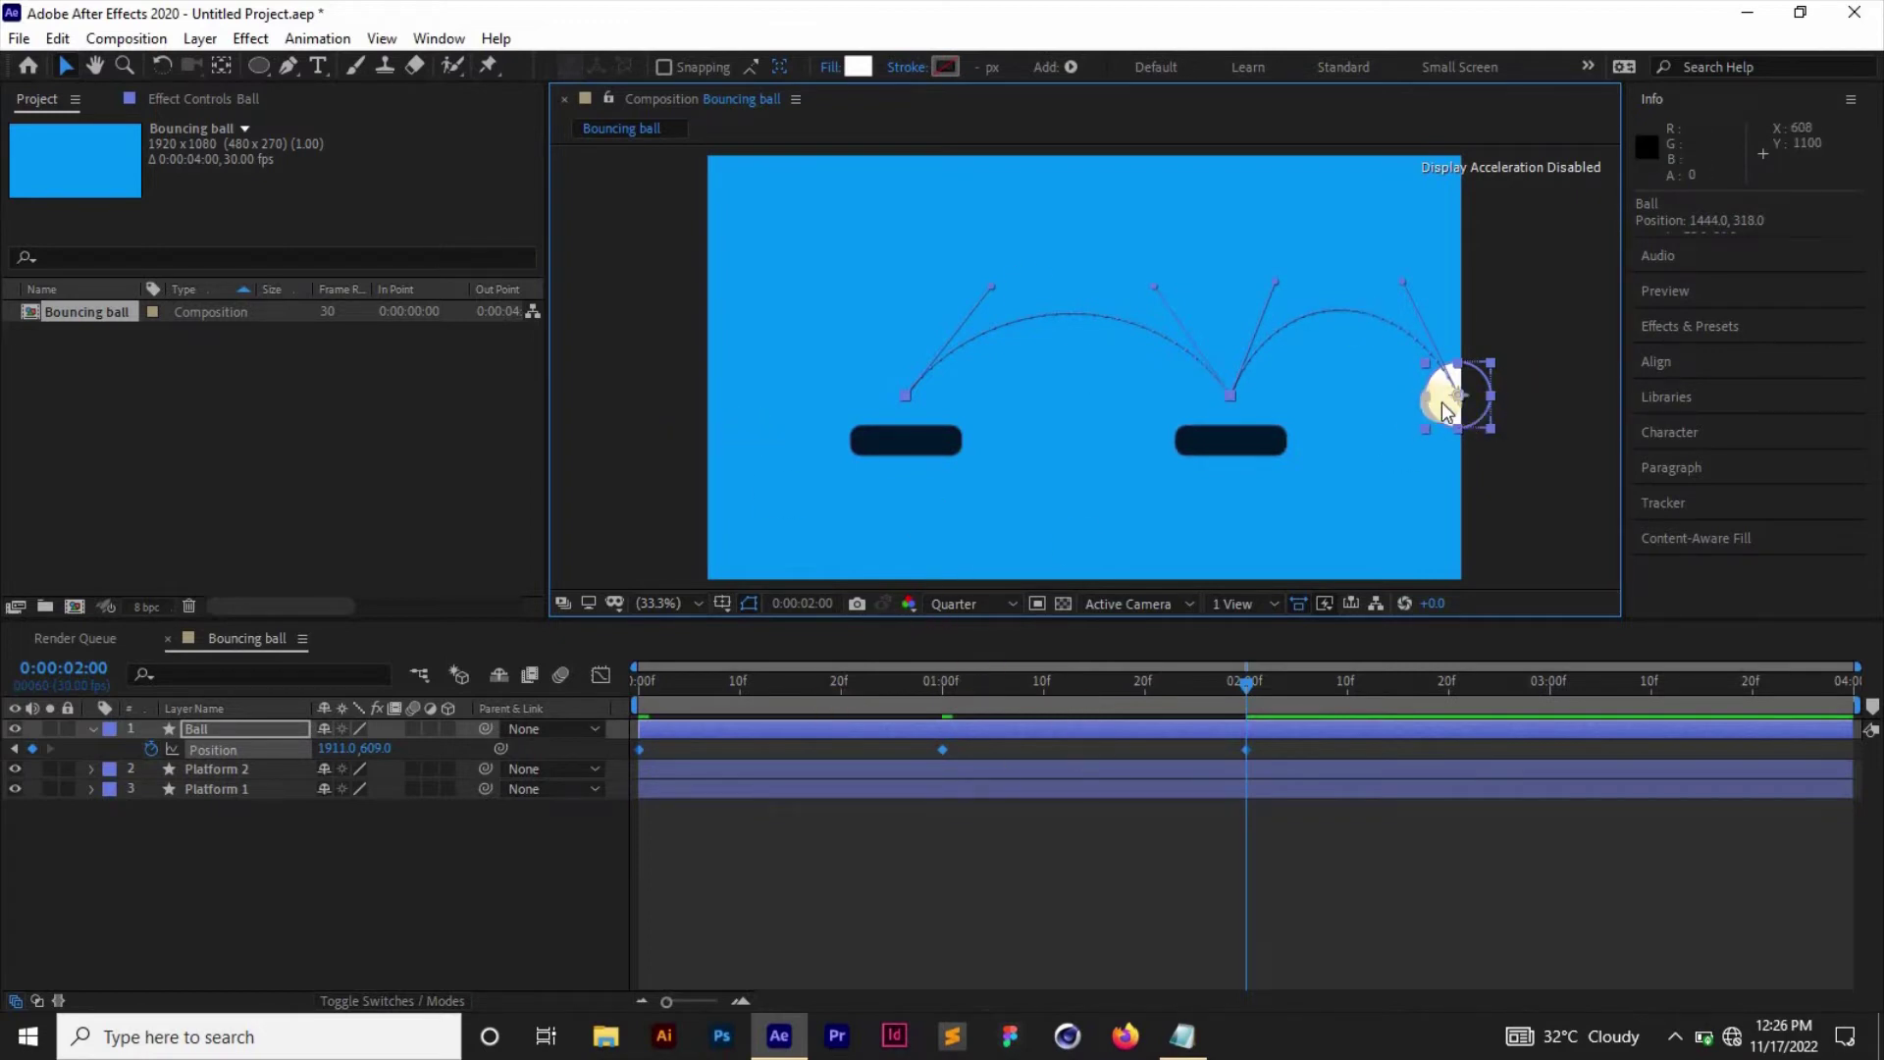
pyautogui.click(1556, 468)
pyautogui.click(1447, 388)
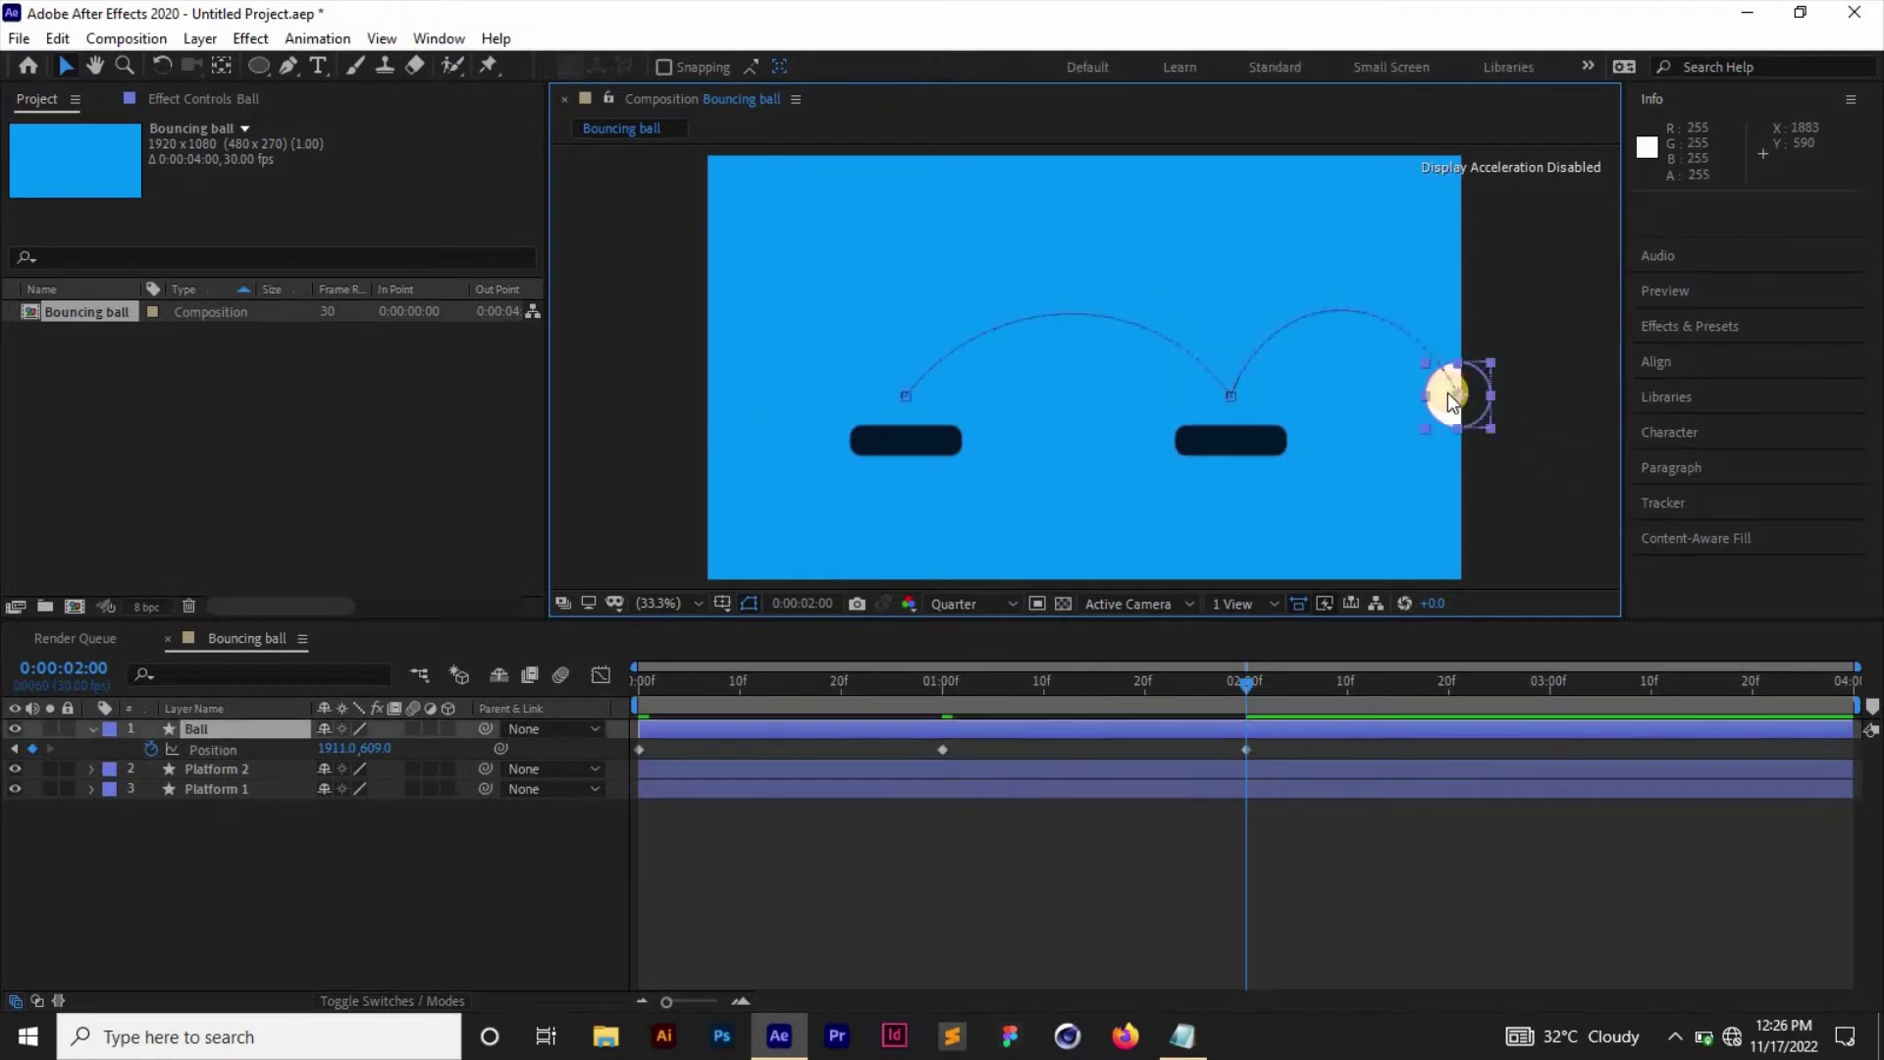
# Move the ball's 02:00f position back onto Platform 1 at 498.0, 612.0 and make both arcs match.
pyautogui.moveTo(1442, 417); pyautogui.dragTo(887, 415)
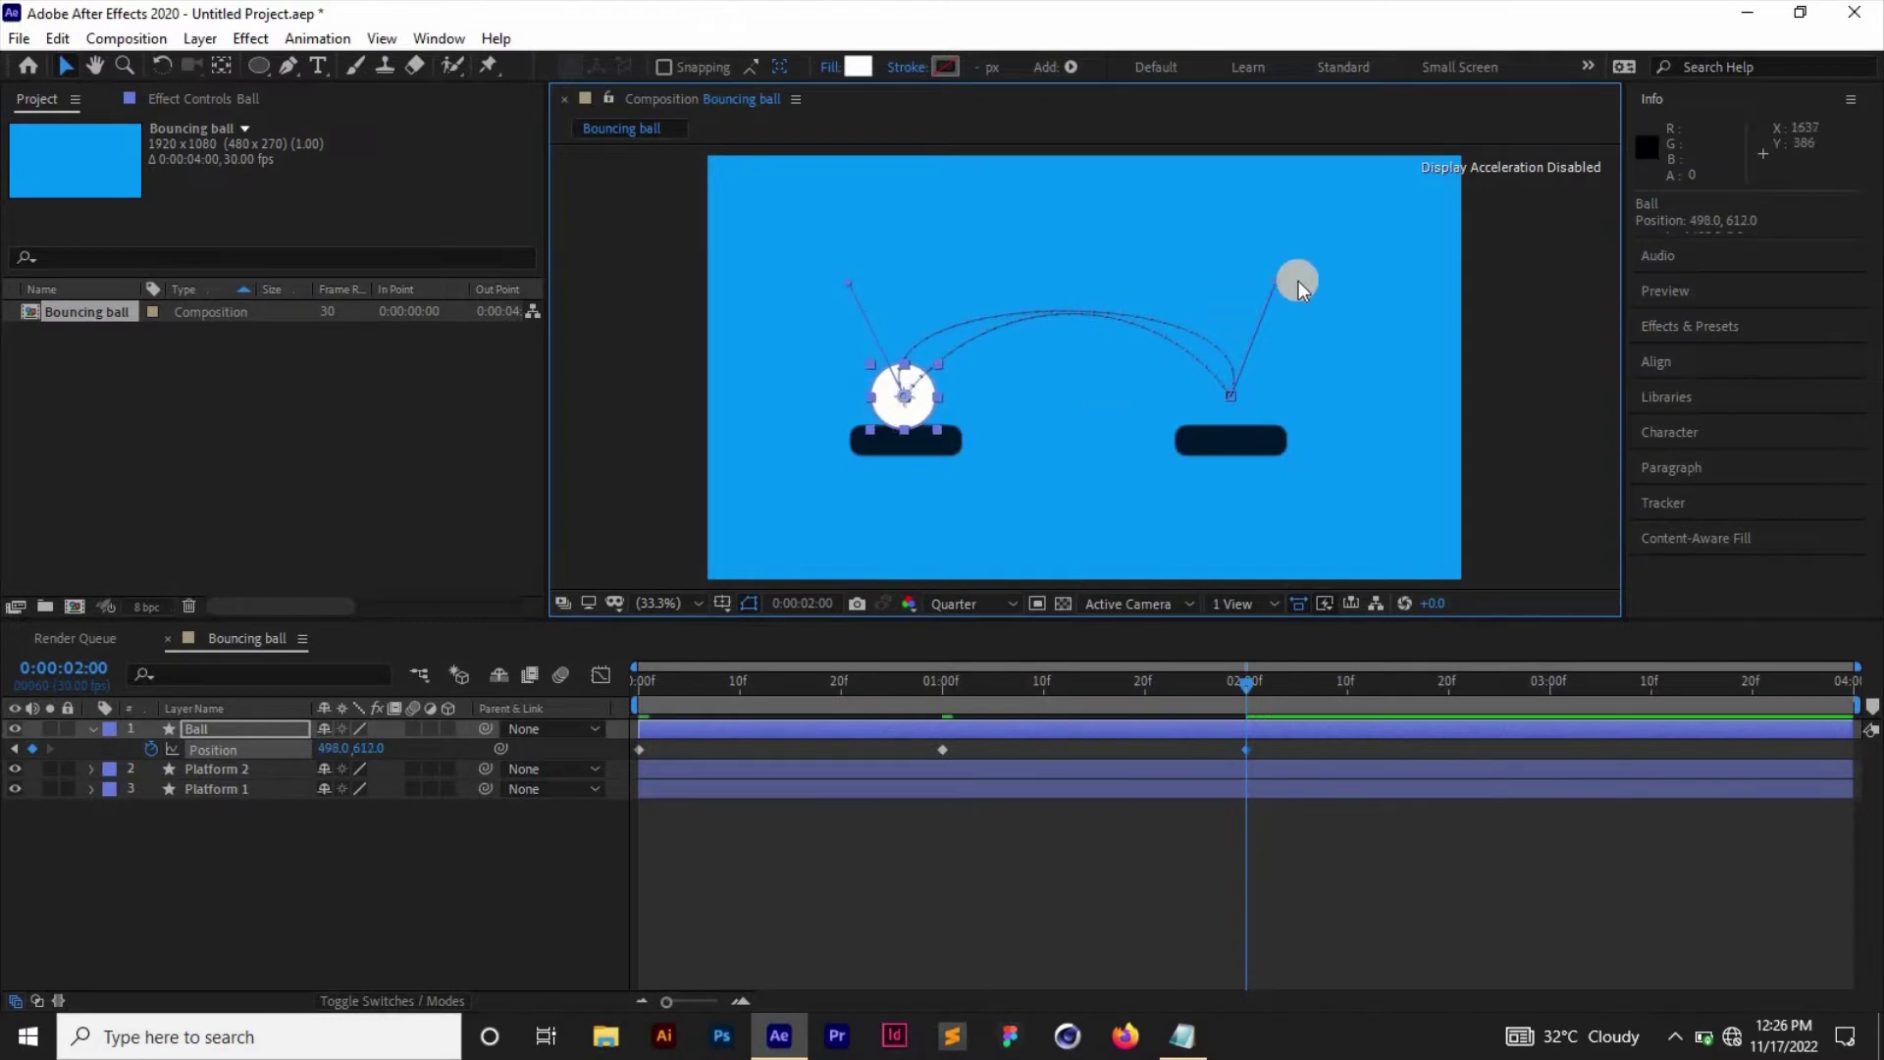
pyautogui.moveTo(1274, 283); pyautogui.dragTo(1195, 280)
pyautogui.moveTo(848, 284); pyautogui.dragTo(959, 263)
pyautogui.moveTo(1197, 278); pyautogui.dragTo(1190, 280)
pyautogui.moveTo(961, 266)
pyautogui.mouseDown()
pyautogui.moveTo(958, 294)
pyautogui.moveTo(953, 277)
pyautogui.mouseUp()
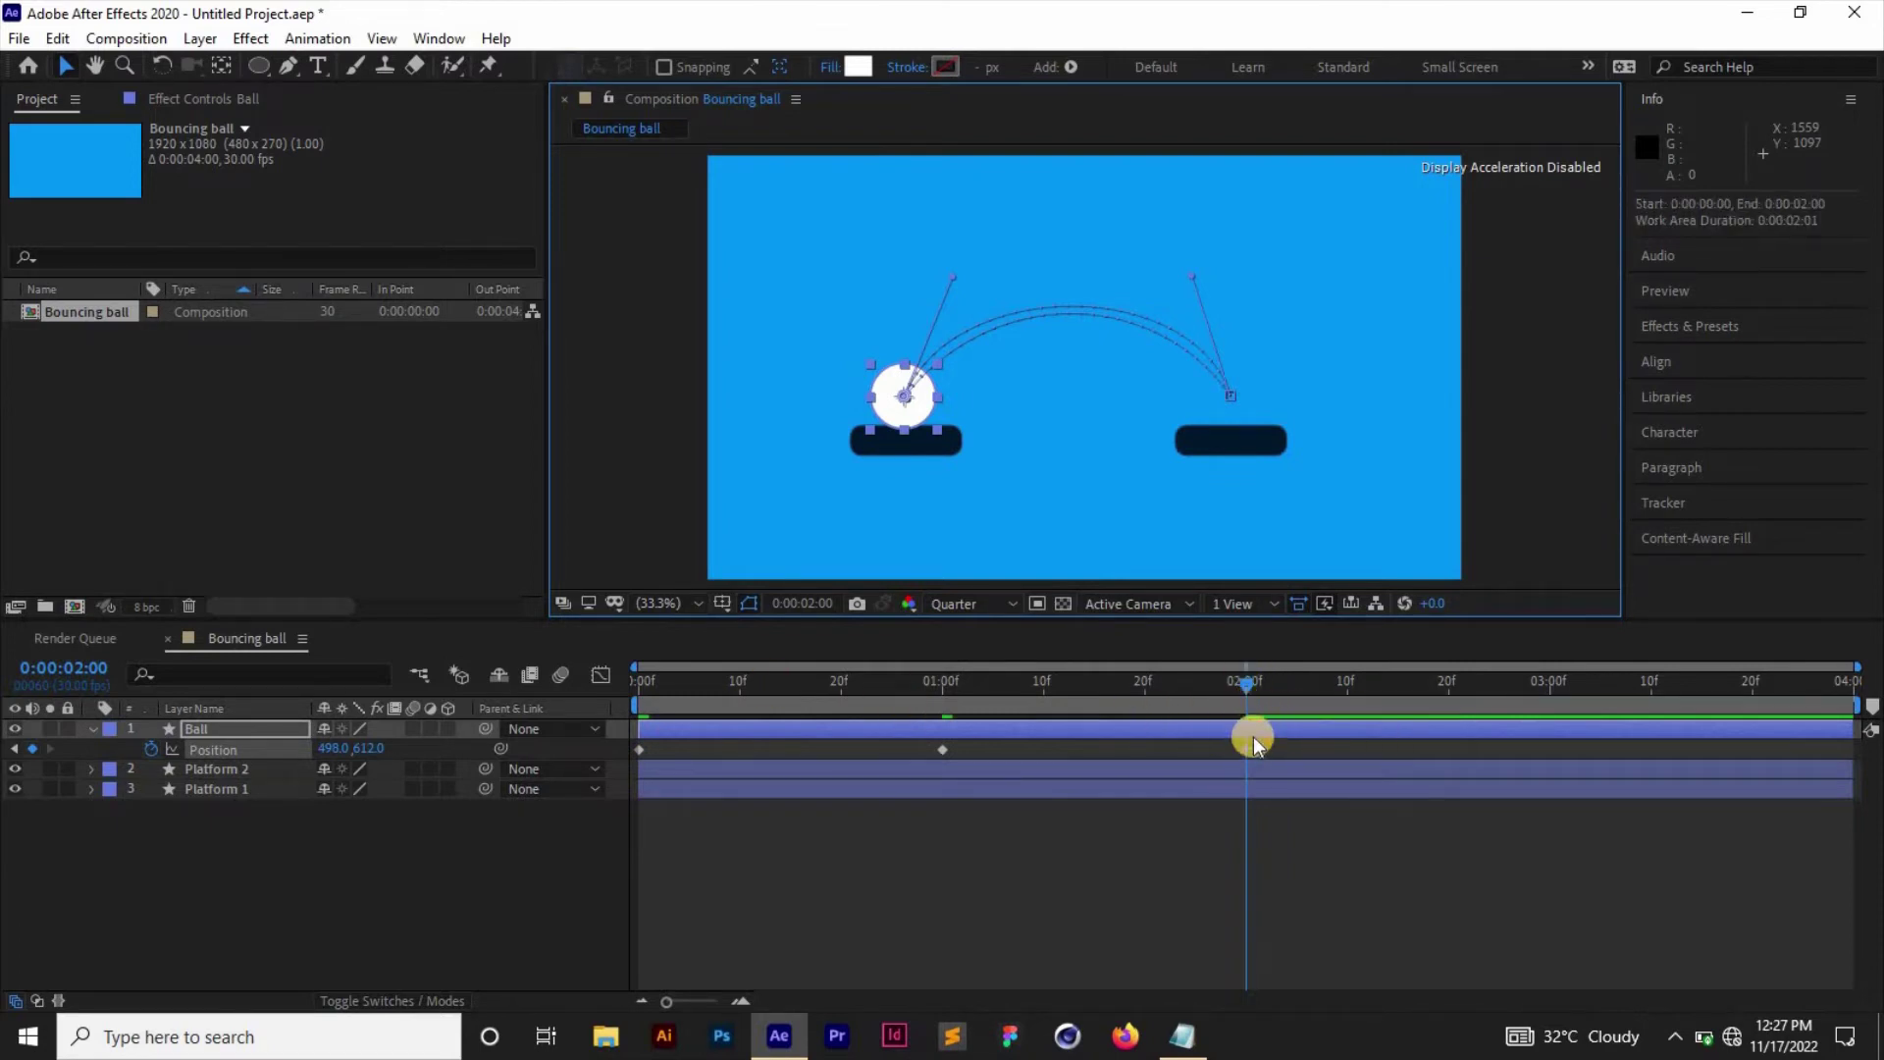
# End the work area at 02:00f and play the bounce preview from frame 0.
pyautogui.press('n')
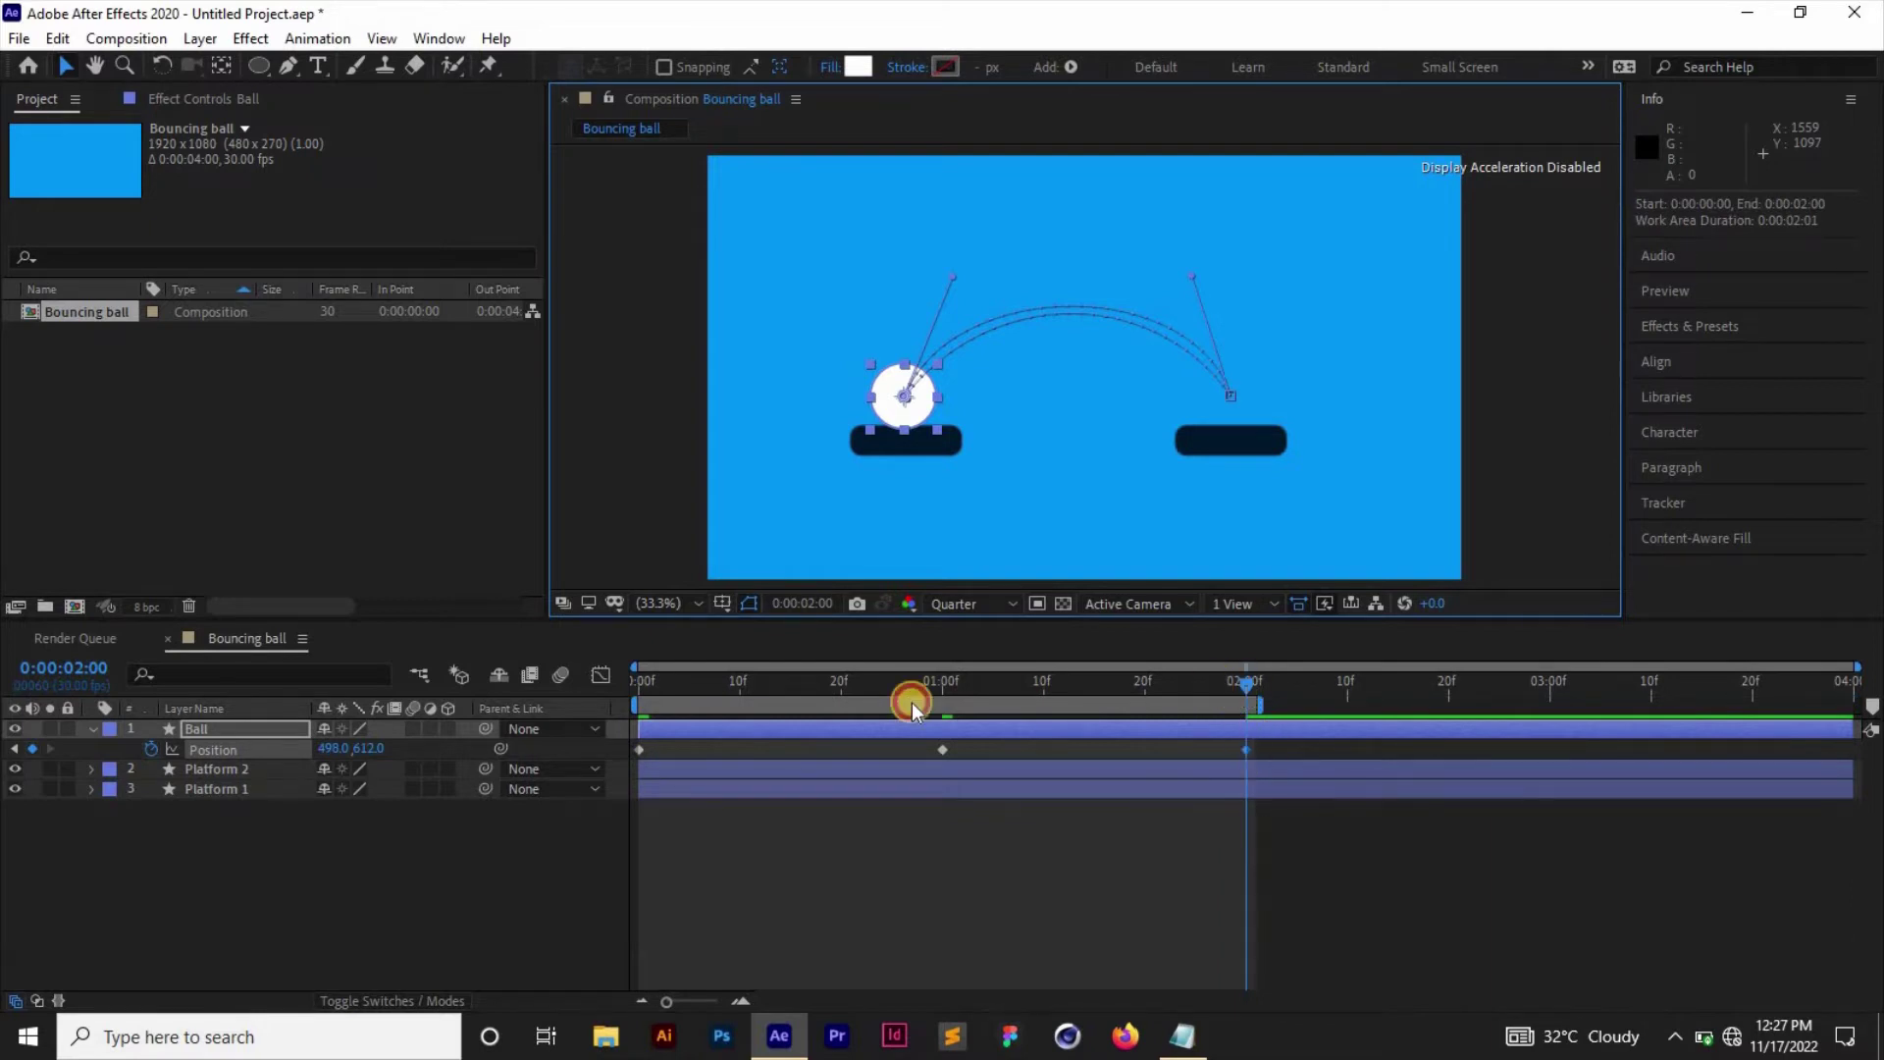
pyautogui.moveTo(908, 702); pyautogui.dragTo(551, 673)
pyautogui.press('space')
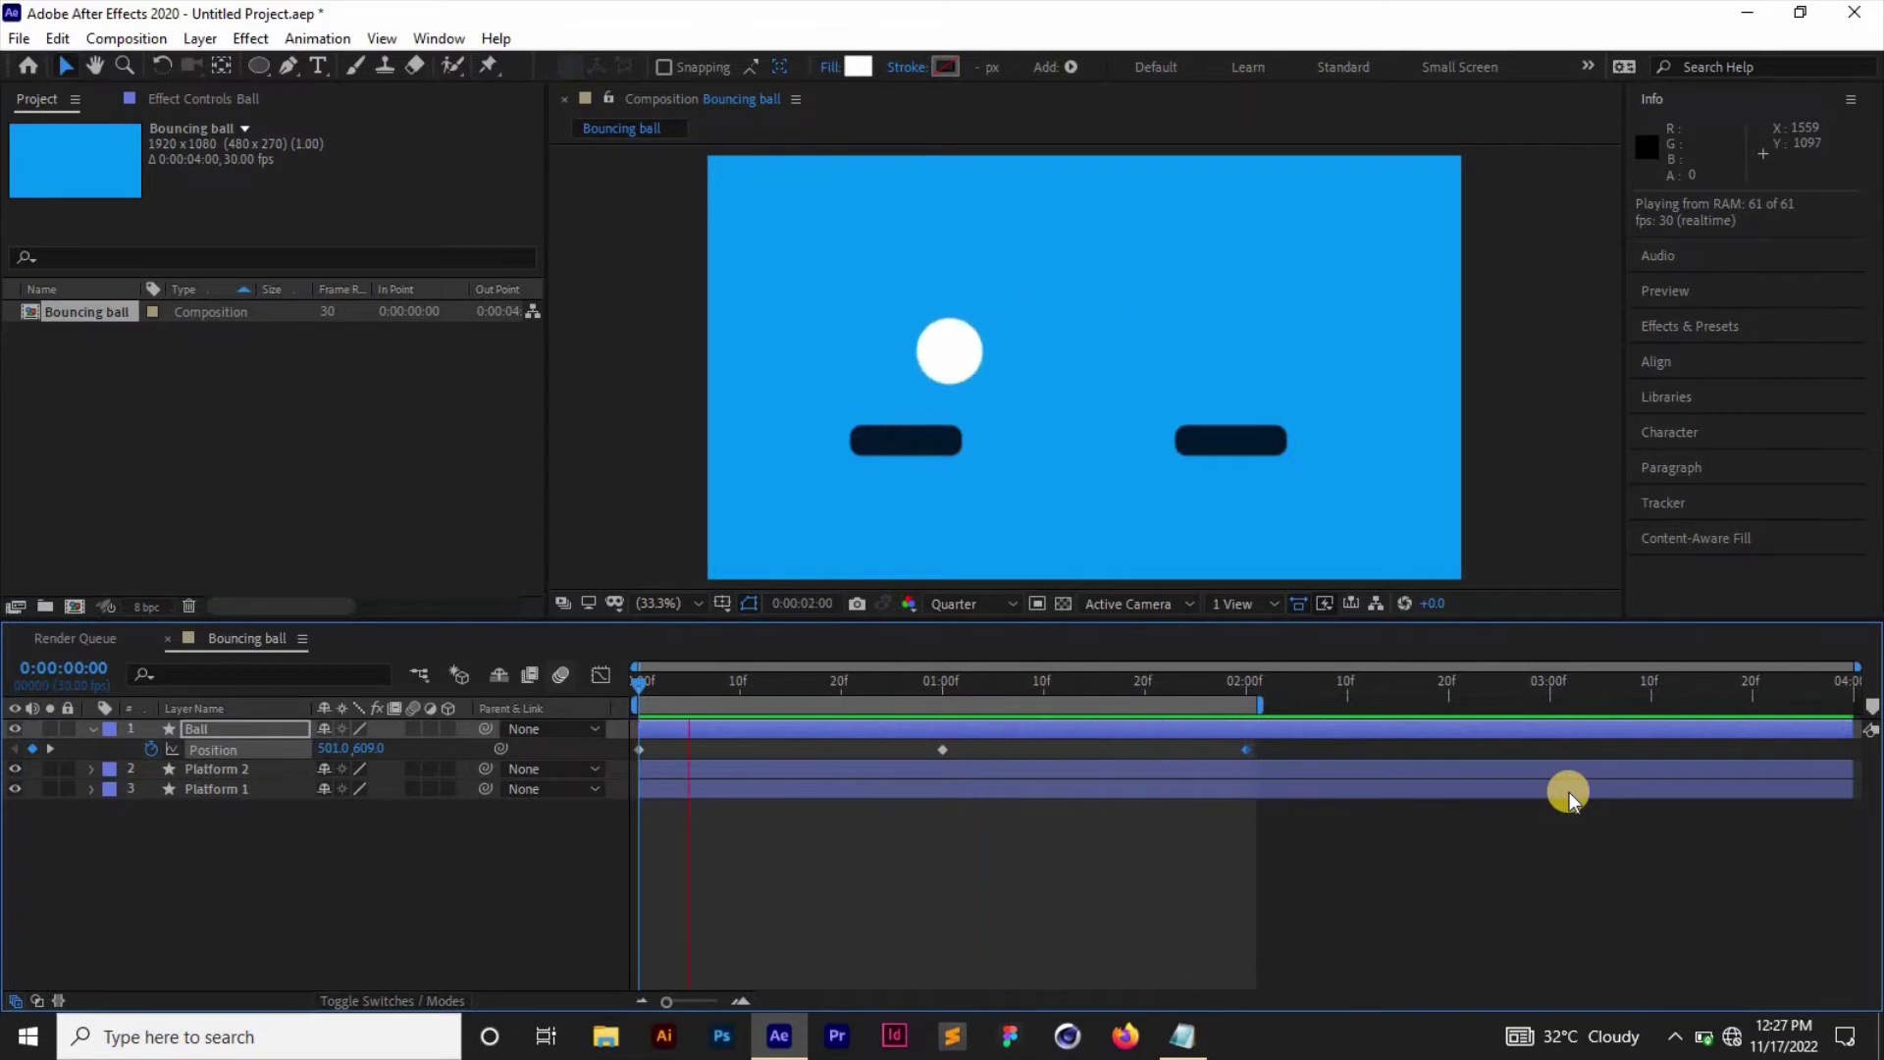
# Stop the preview and apply Keyframe Assistant > Easy Ease to all three Ball Position keyframes.
pyautogui.click(639, 675)
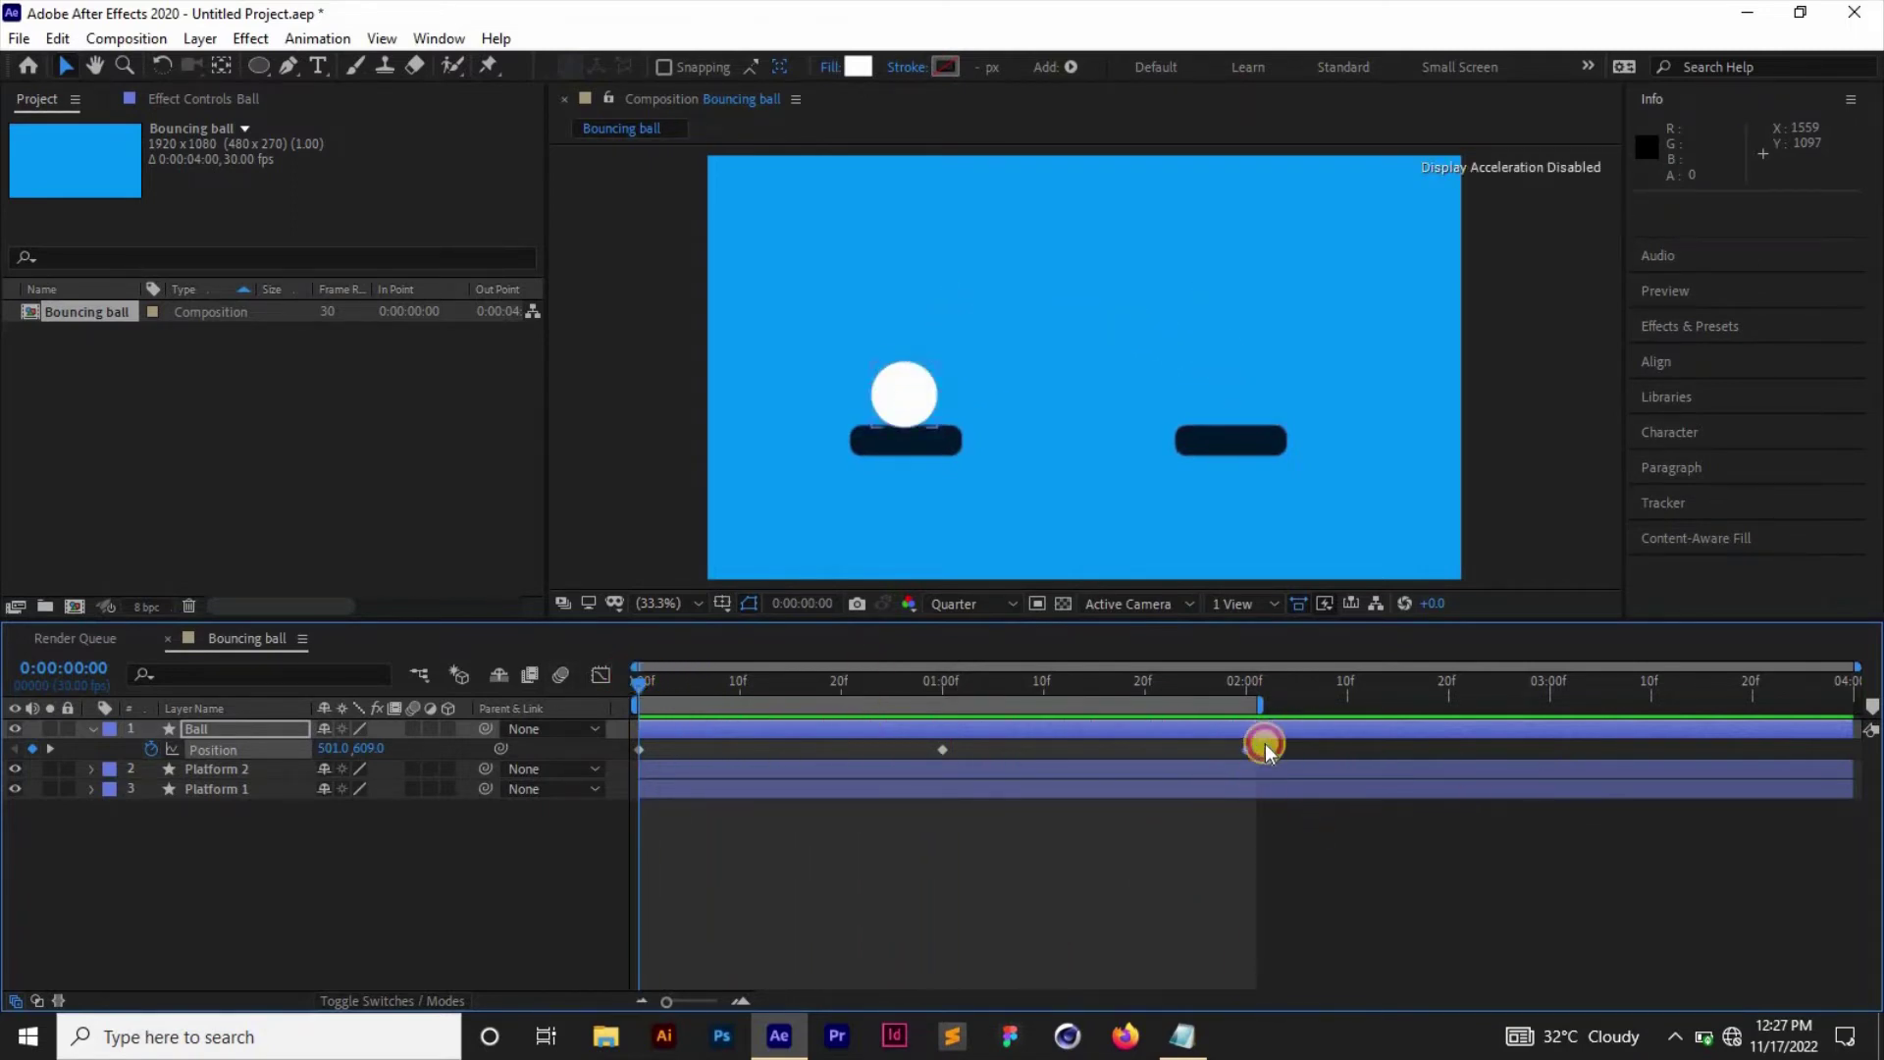
pyautogui.moveTo(1262, 743); pyautogui.dragTo(592, 751)
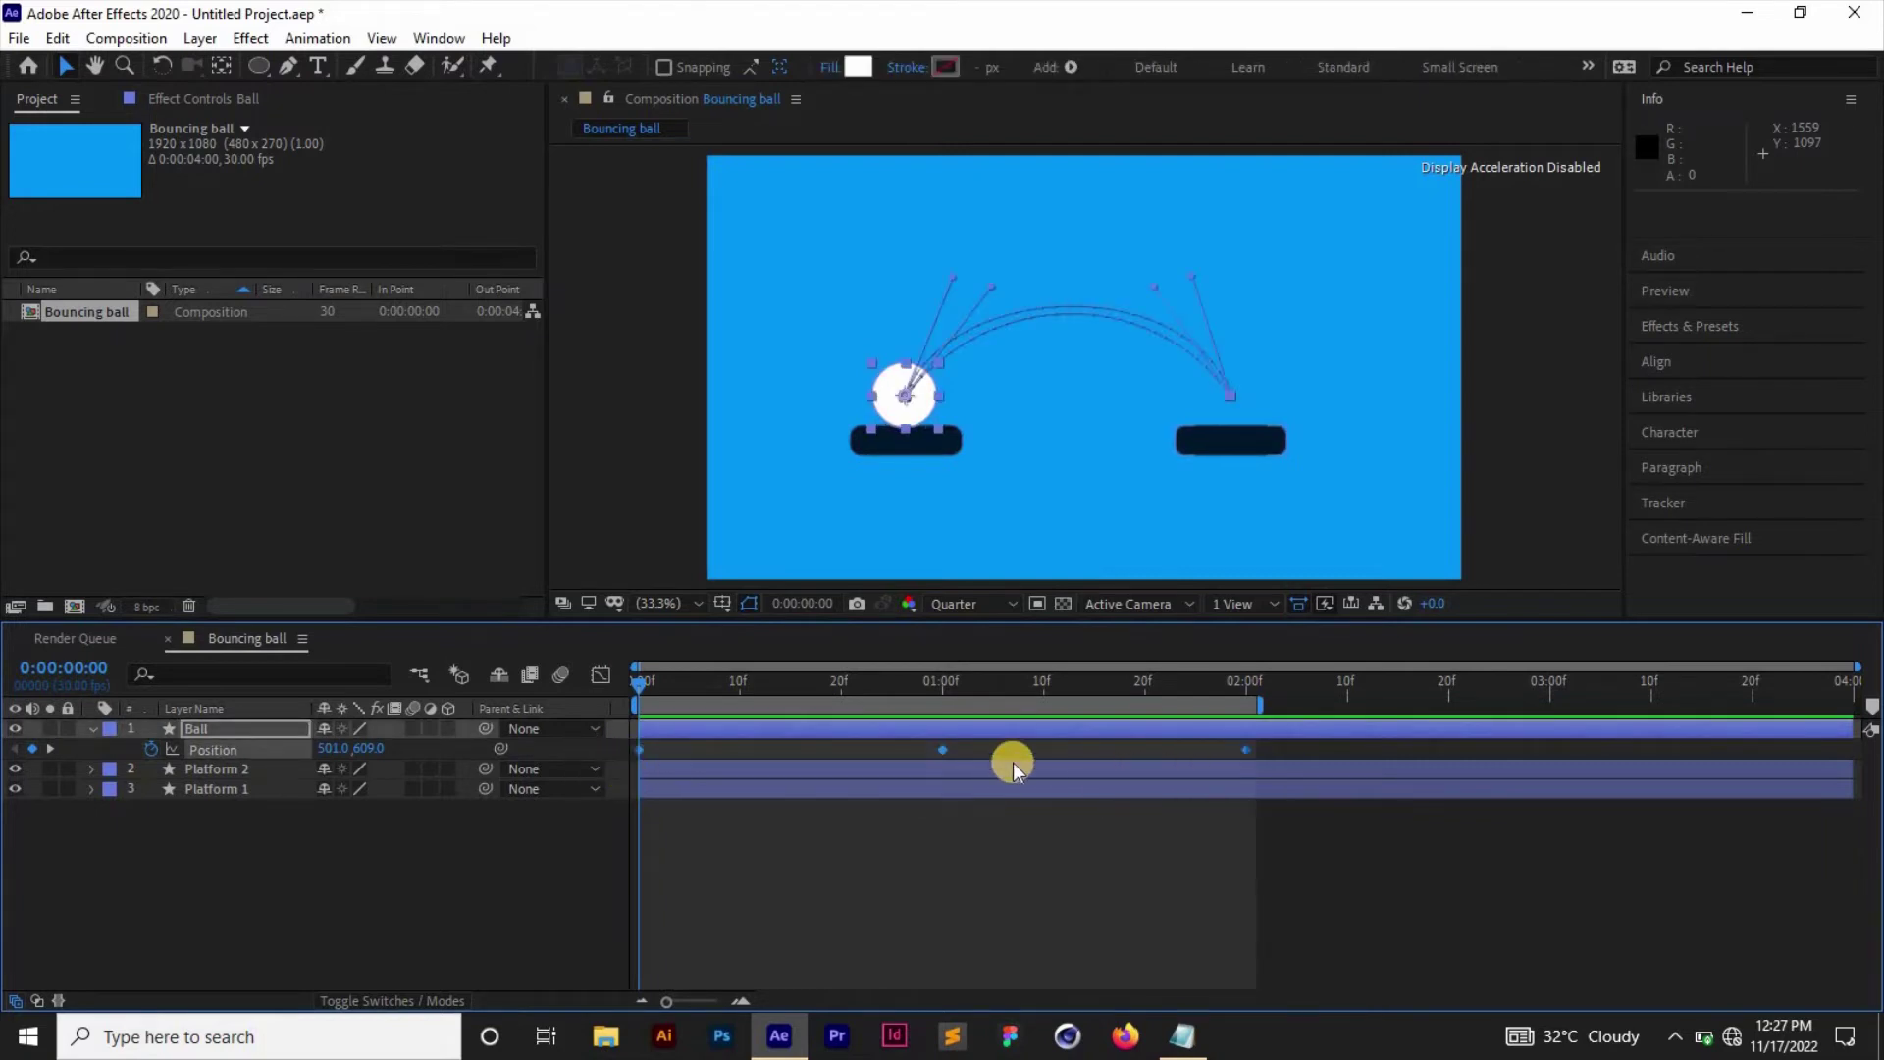
pyautogui.rightClick(944, 752)
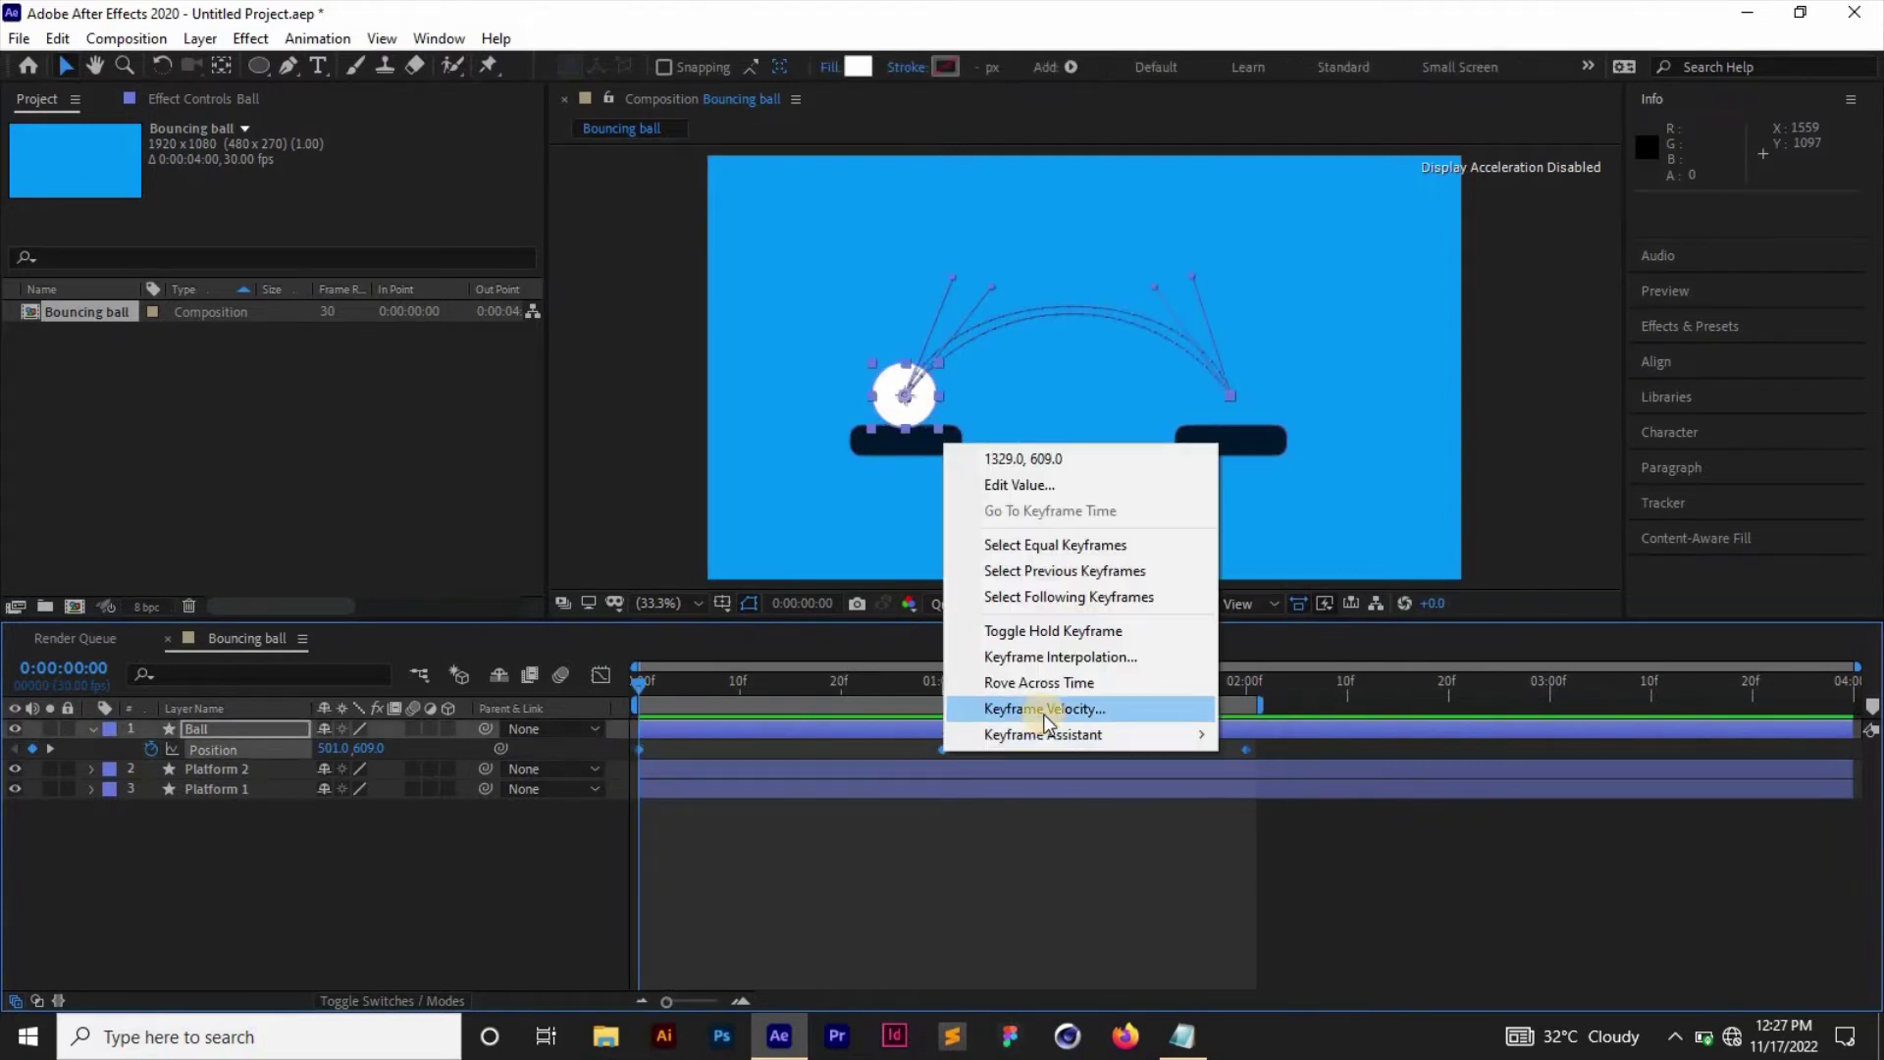
pyautogui.moveTo(1052, 743)
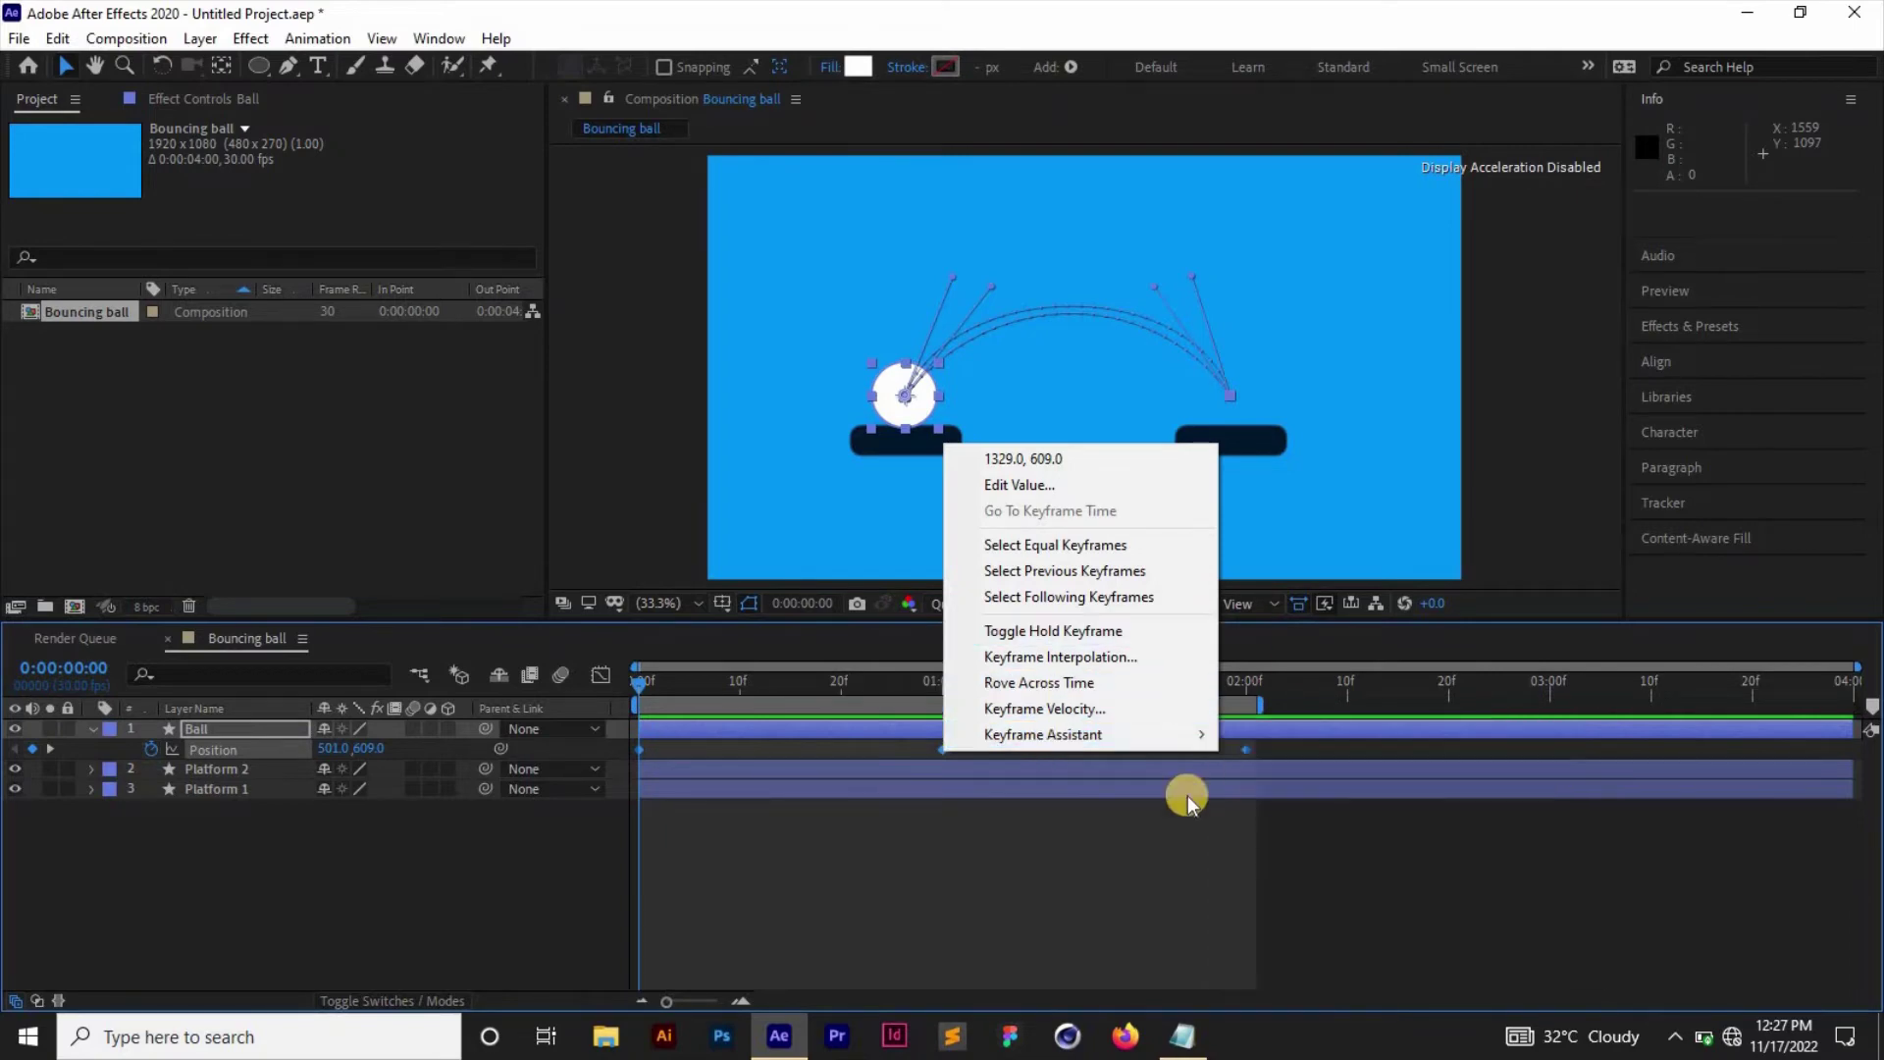
pyautogui.click(1307, 814)
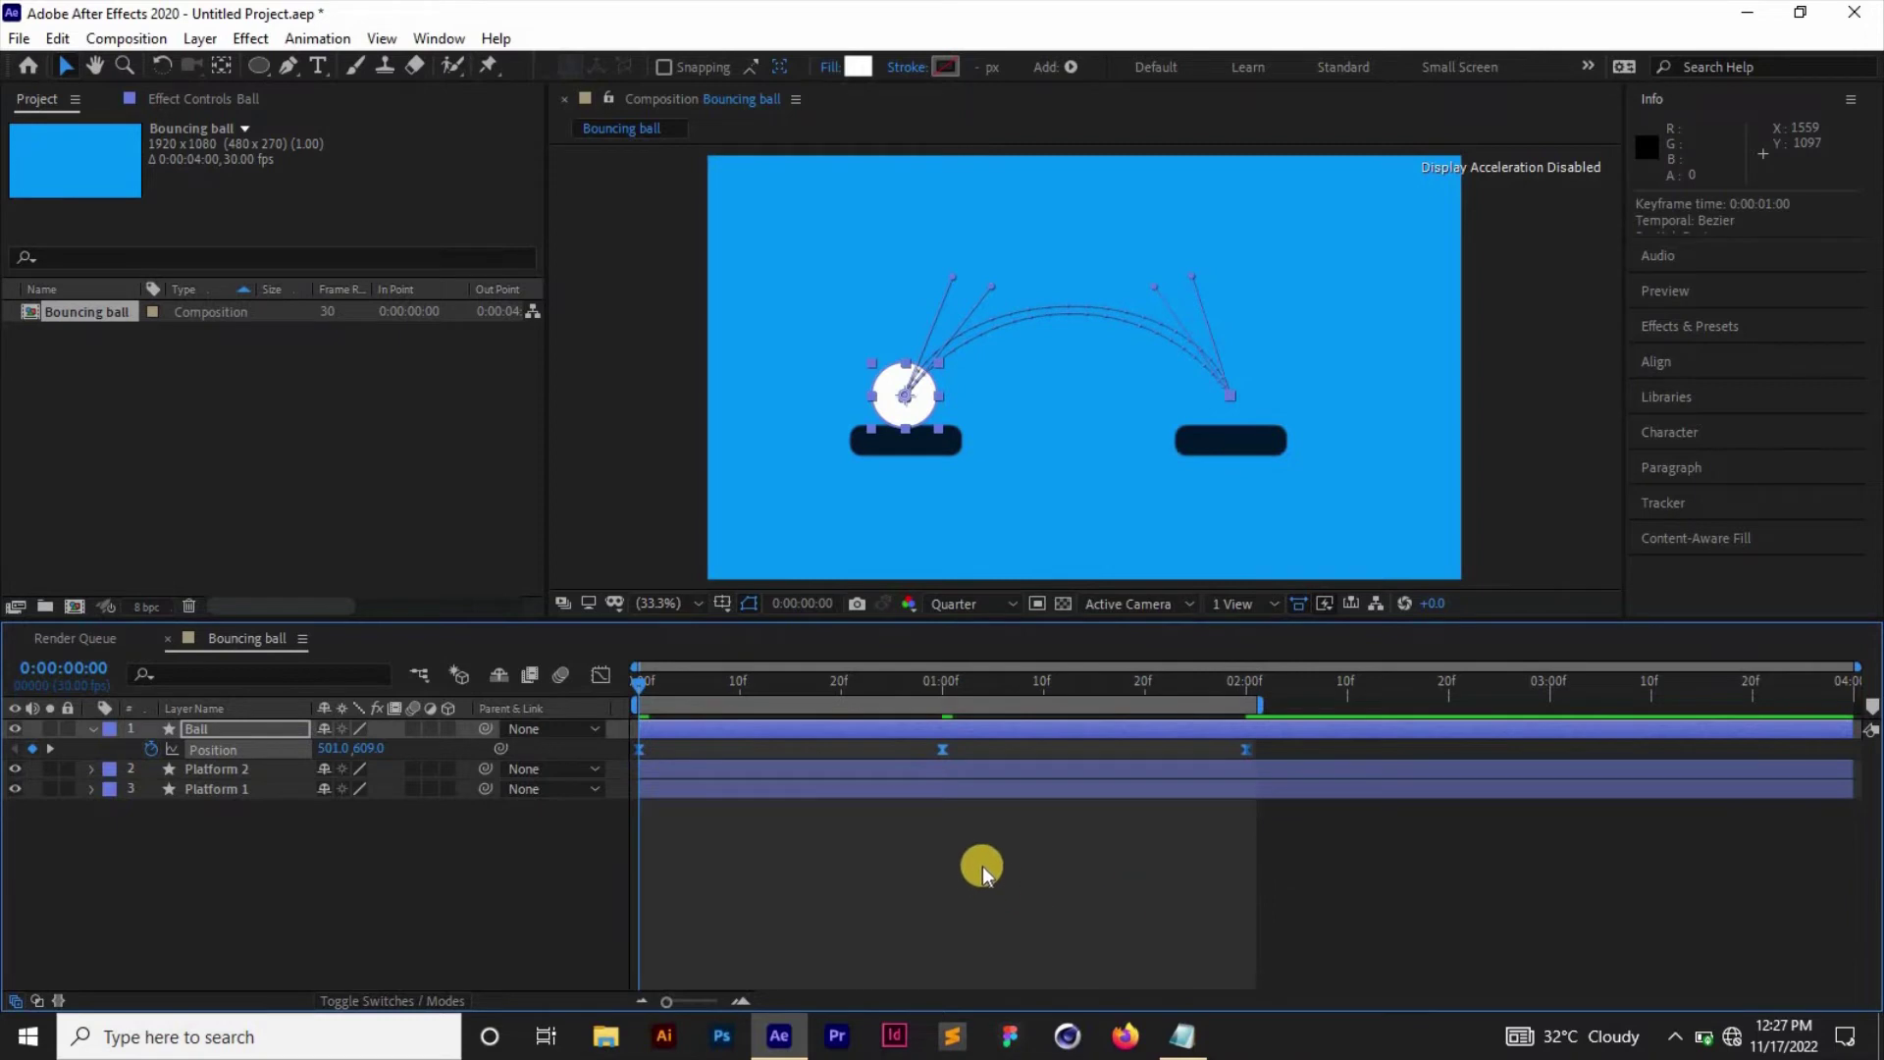
# Switch to the Graph Editor to display the Ball's Position speed graph with its two humps.
pyautogui.click(600, 676)
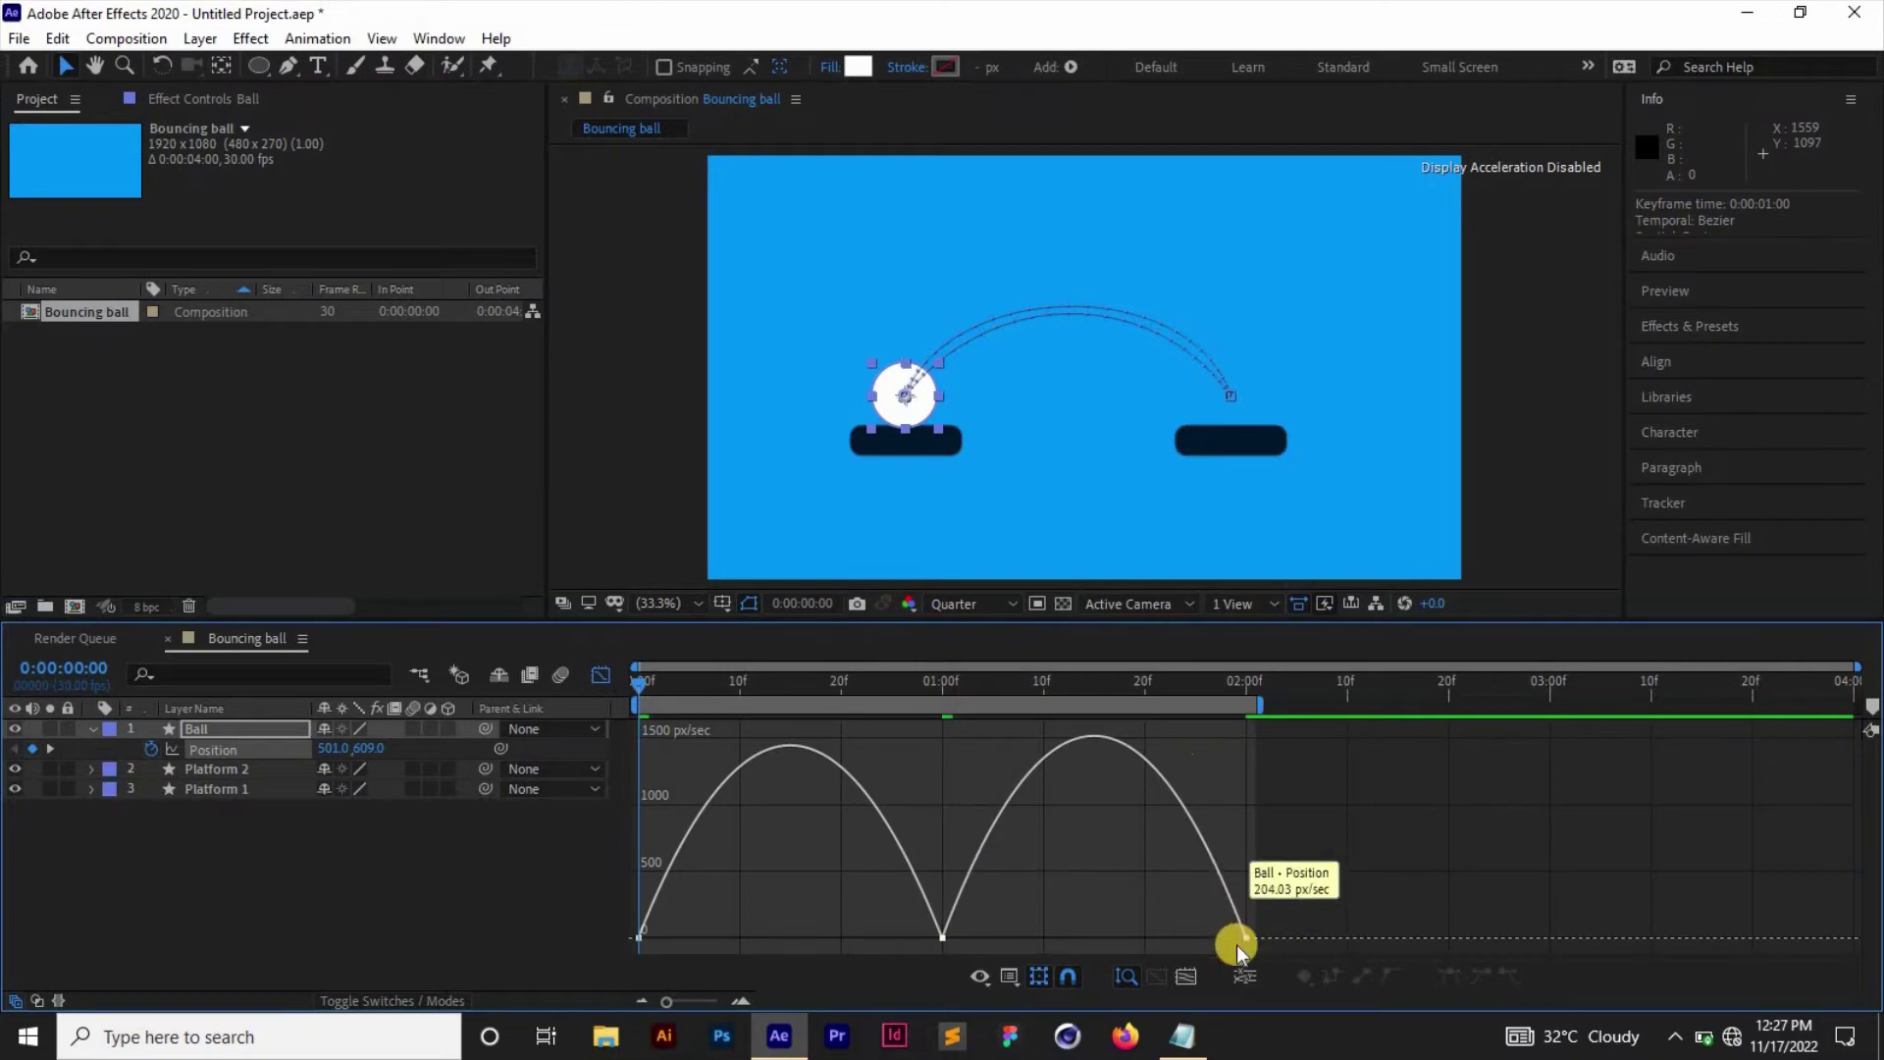
pyautogui.moveTo(1036, 891); pyautogui.dragTo(937, 932)
pyautogui.hotkey('ctrl', 'z')
pyautogui.rightClick(940, 932)
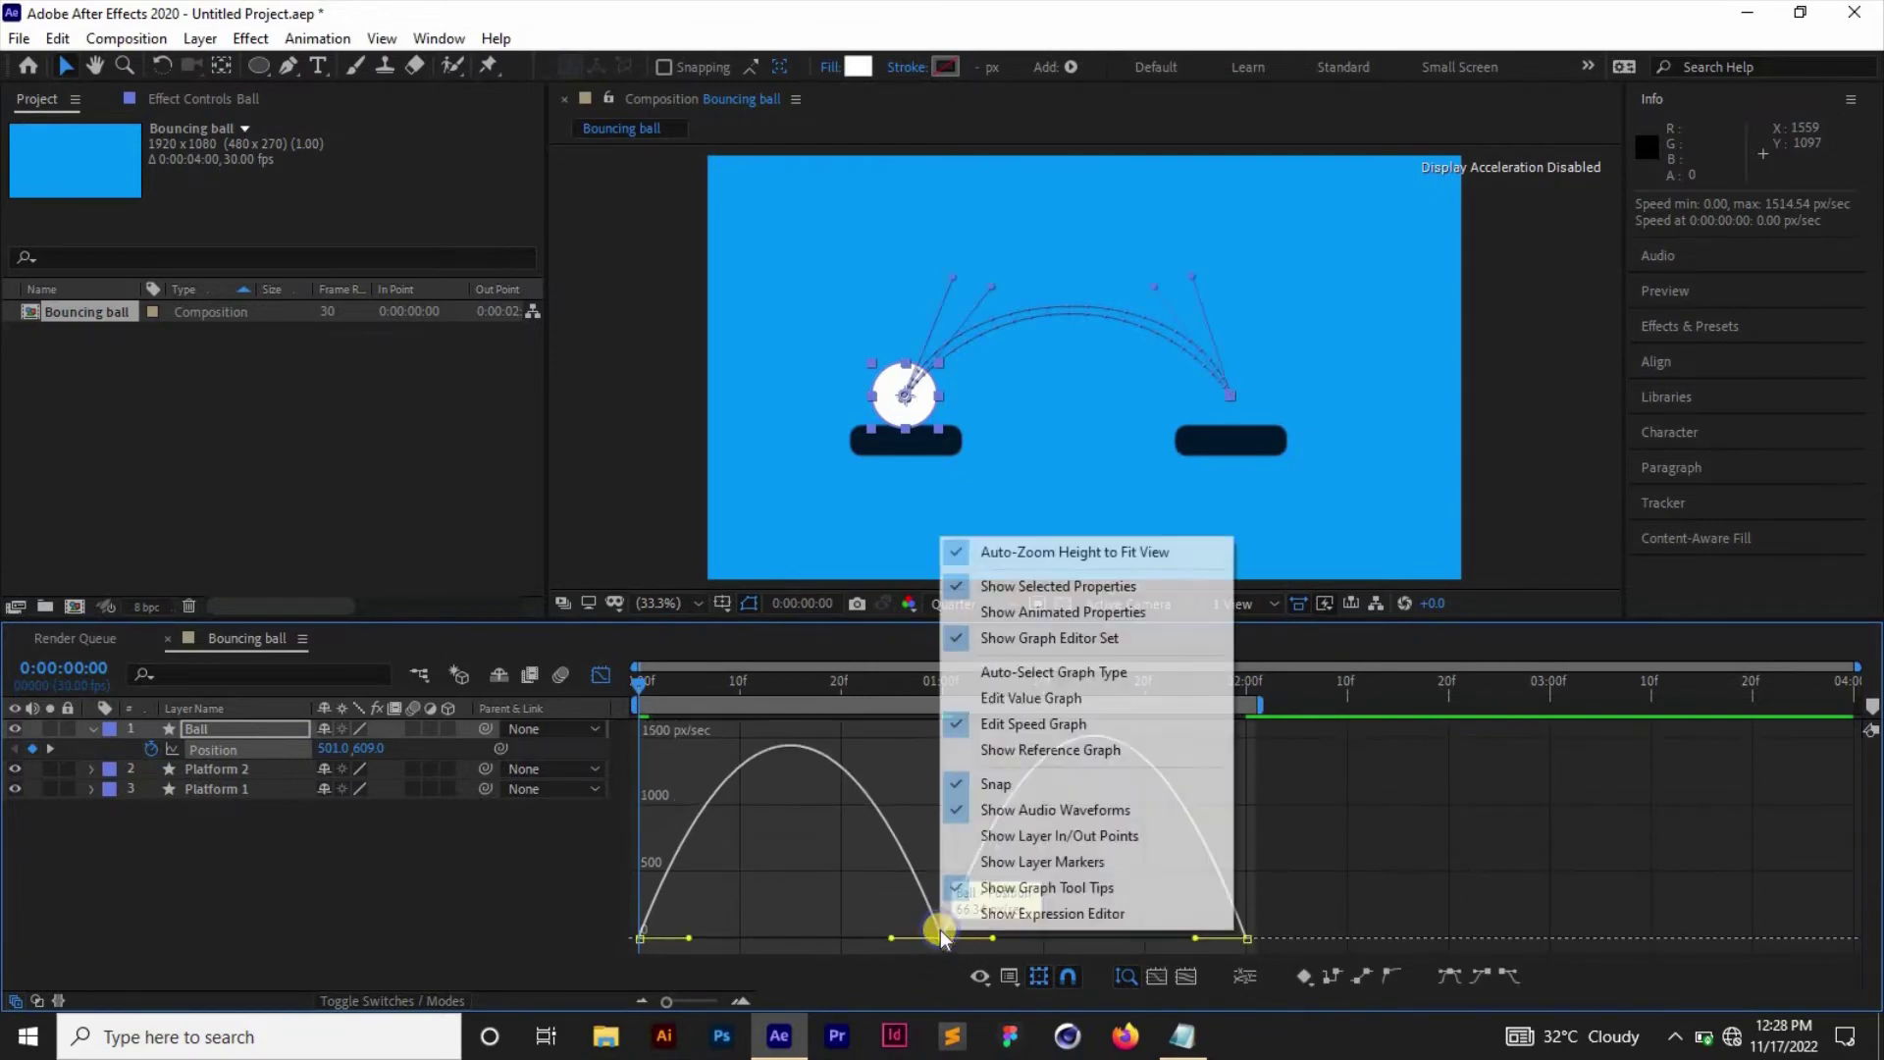
# Give the 01:00f keyframe Continuous Bezier temporal interpolation and raise its speed to about 1147 px/sec.
pyautogui.click(1275, 816)
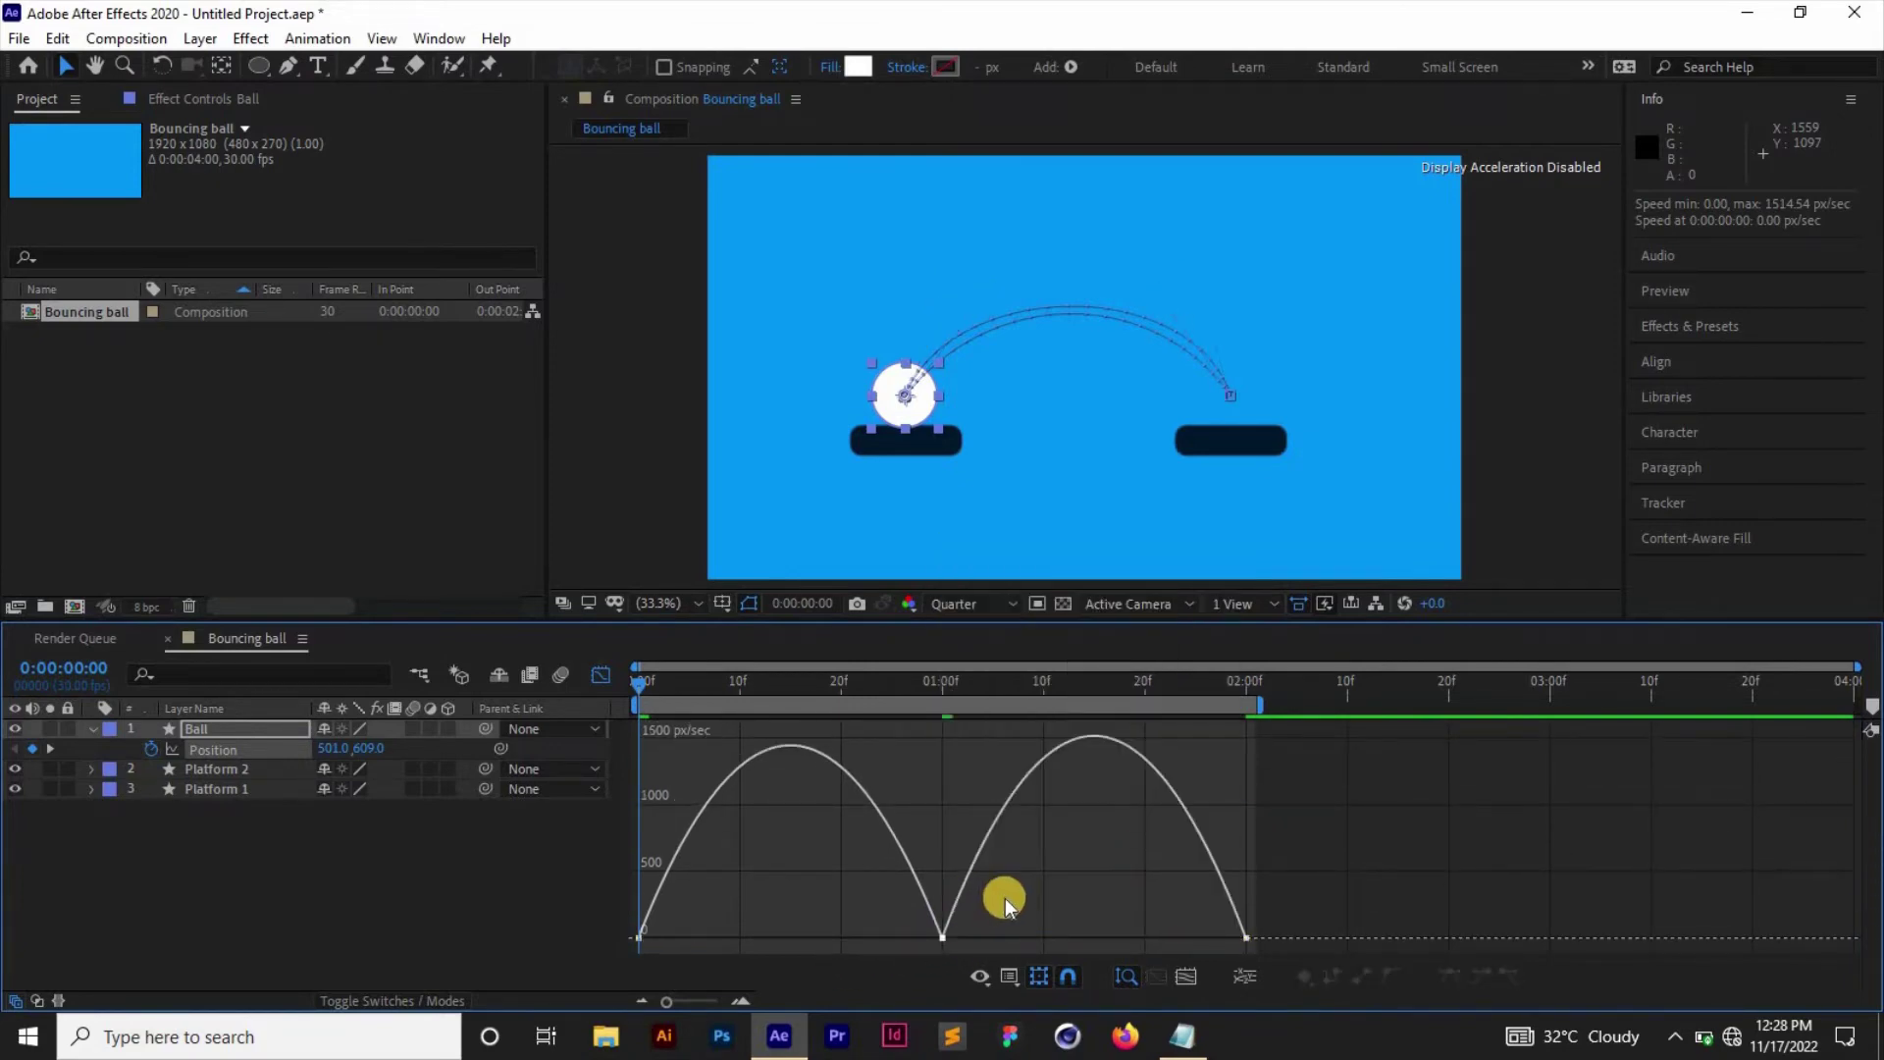
pyautogui.moveTo(1007, 895); pyautogui.dragTo(932, 937)
pyautogui.rightClick(940, 939)
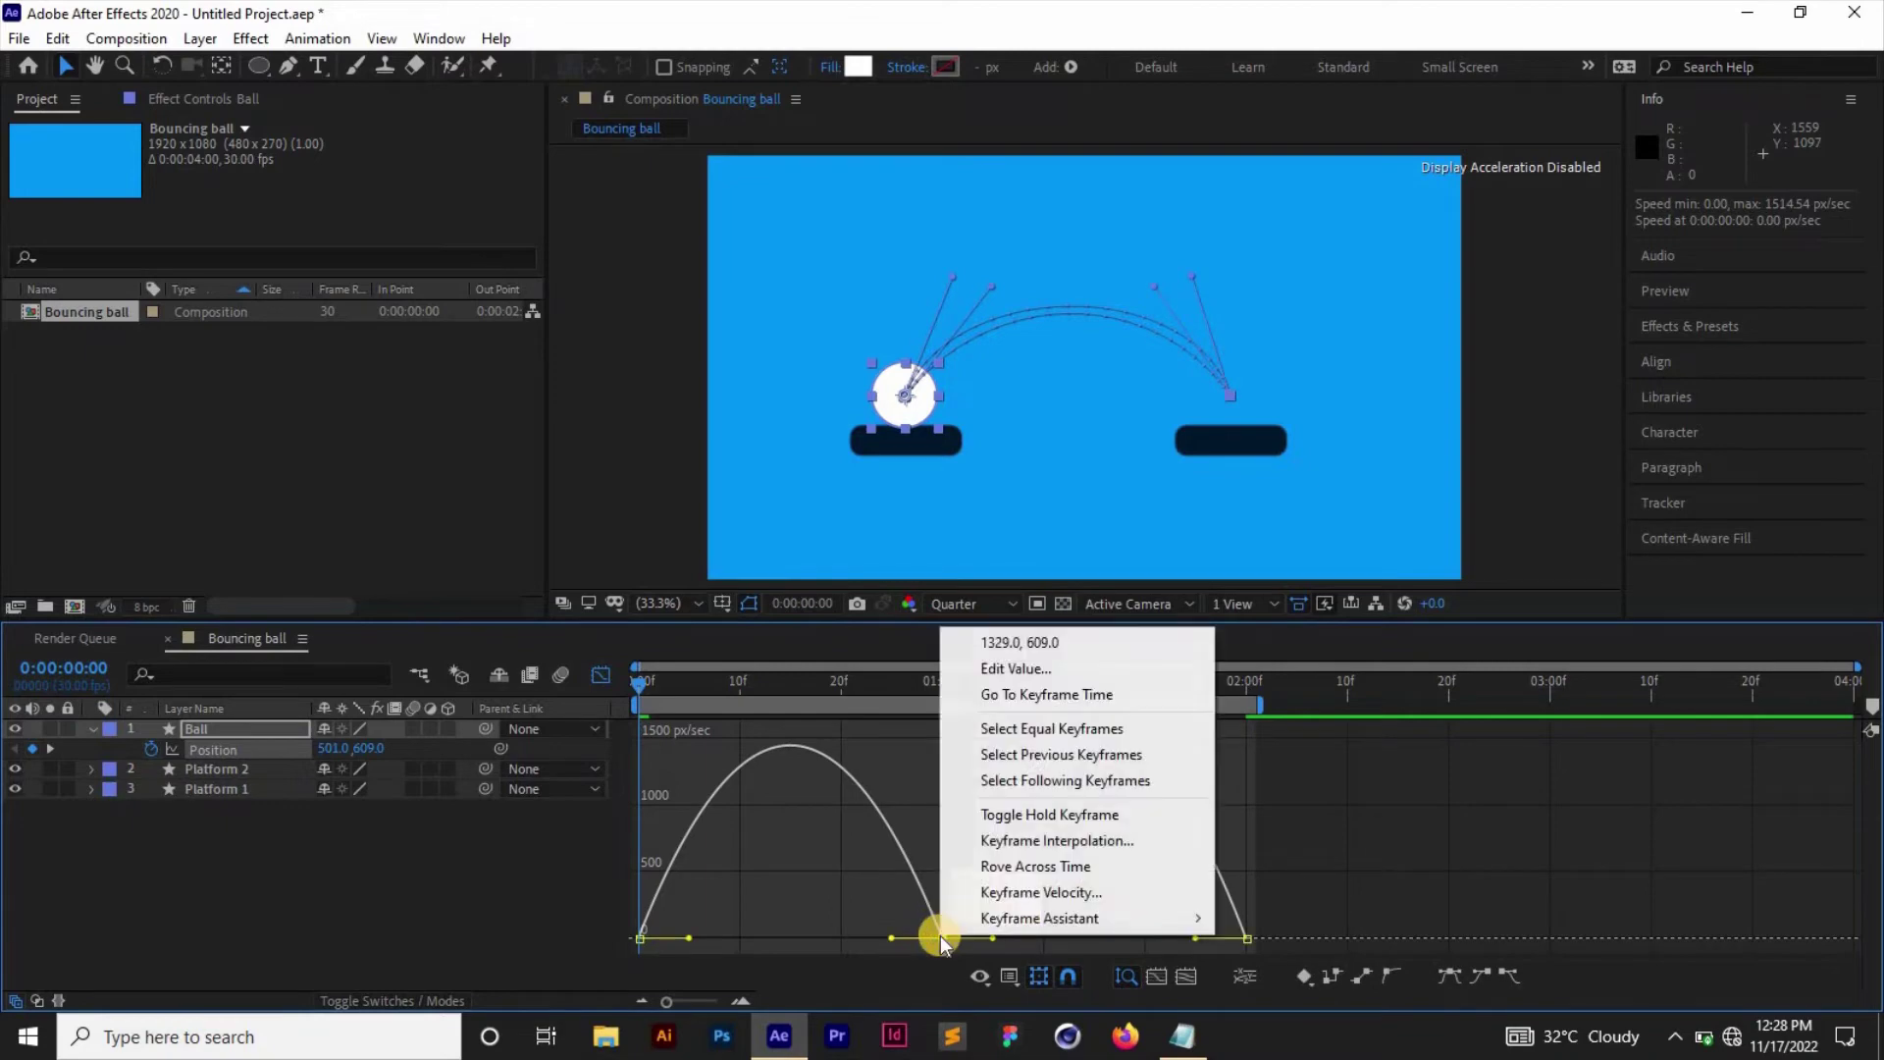
pyautogui.click(1070, 842)
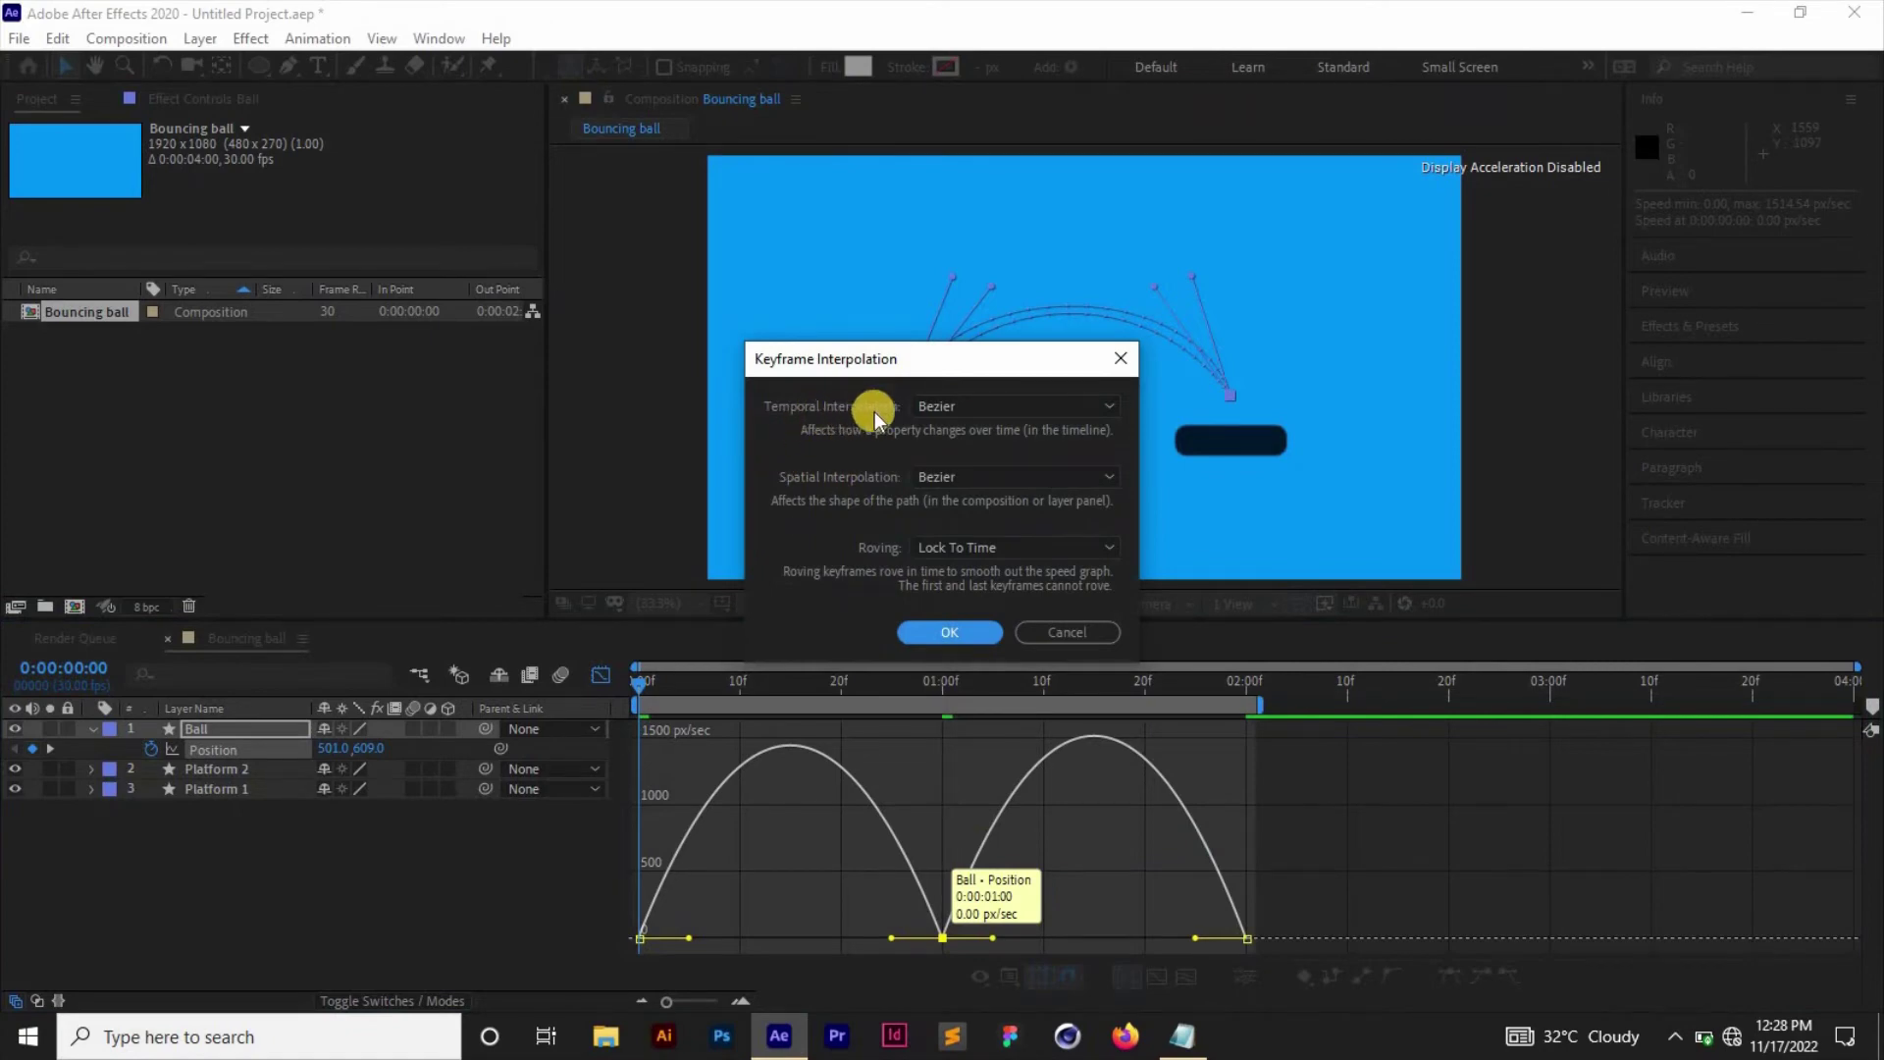
pyautogui.click(985, 408)
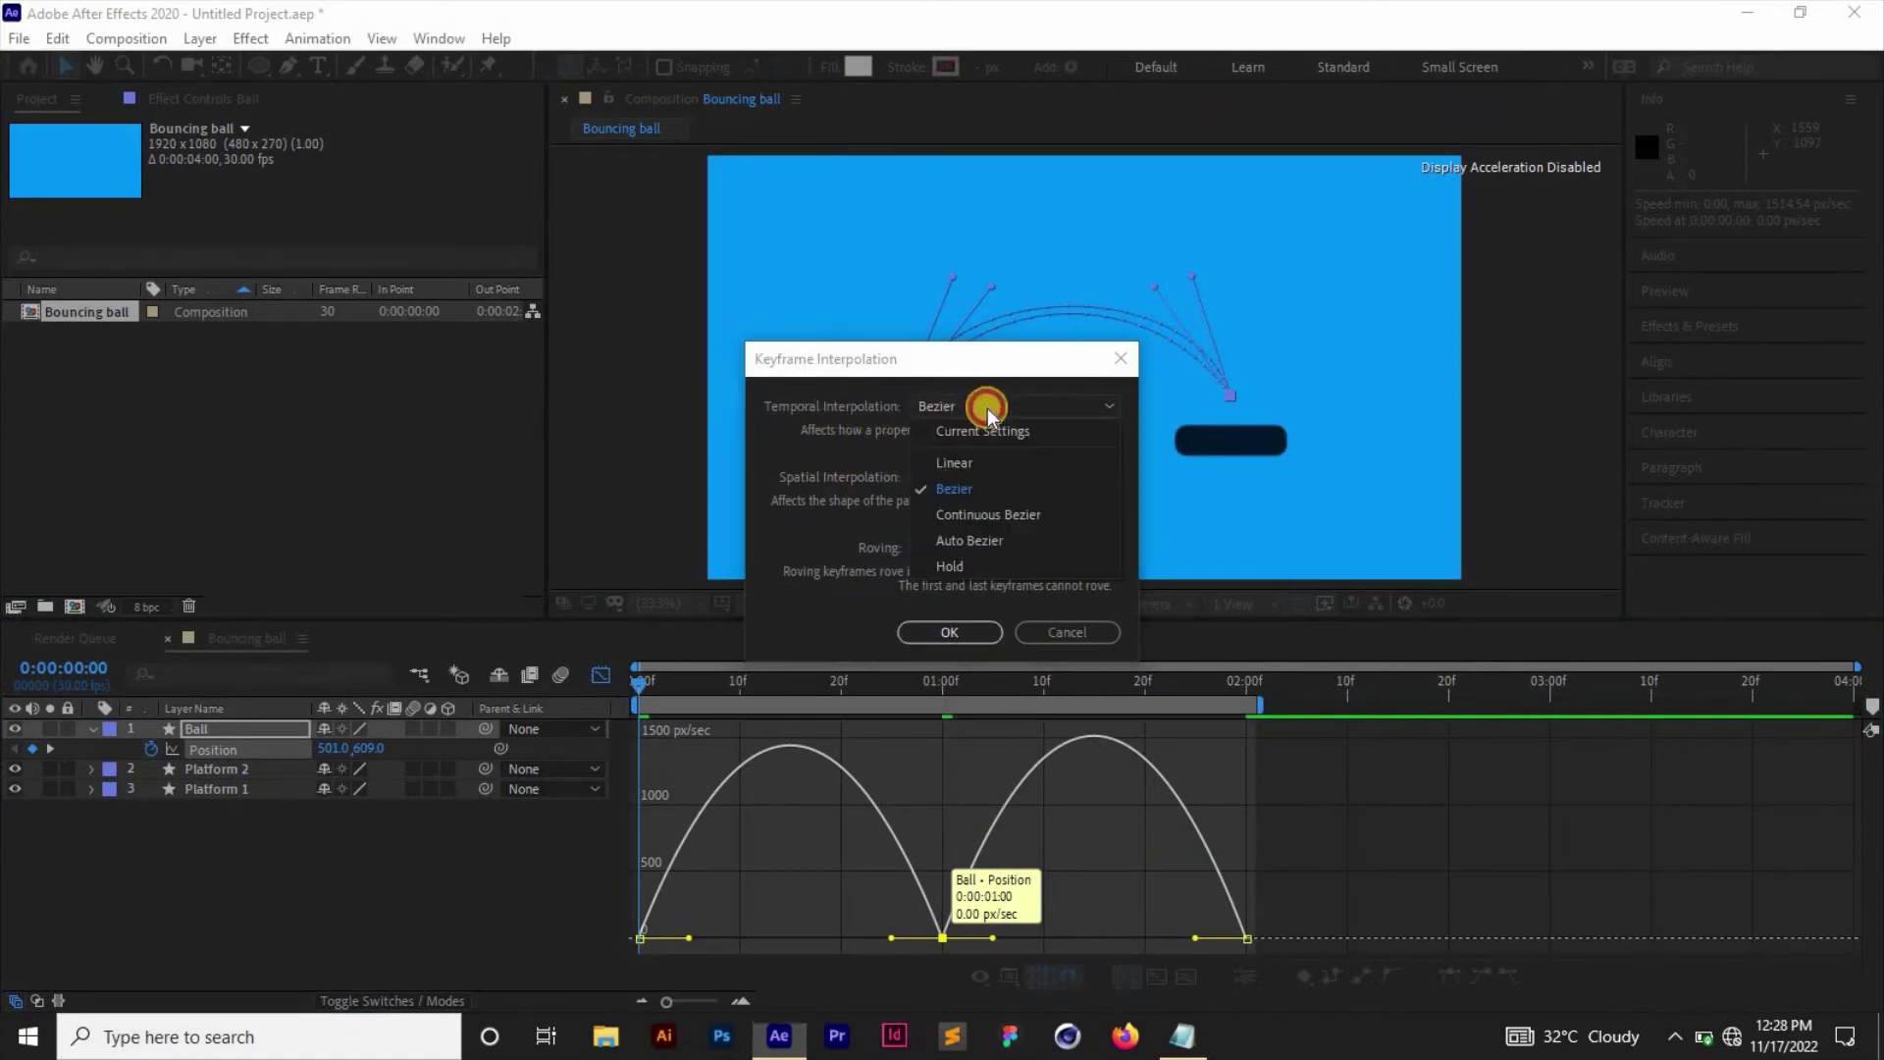
pyautogui.click(990, 512)
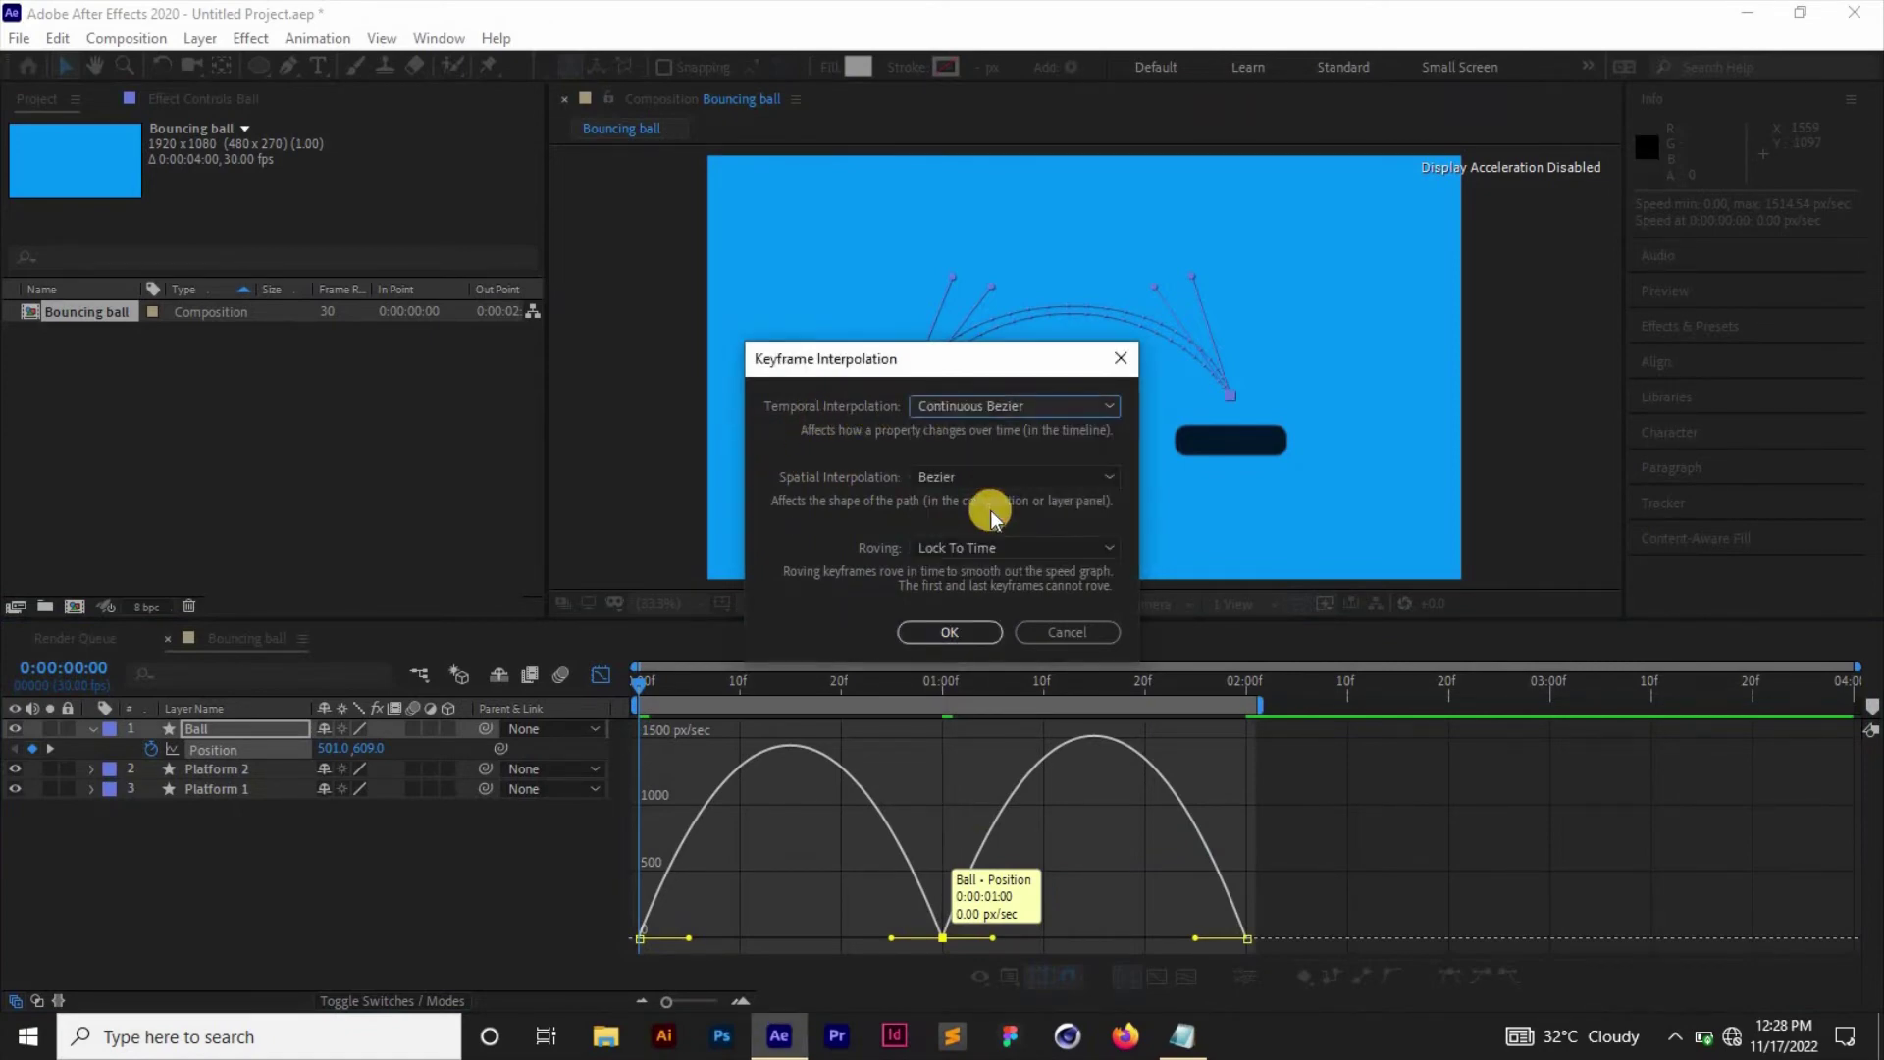
pyautogui.click(952, 632)
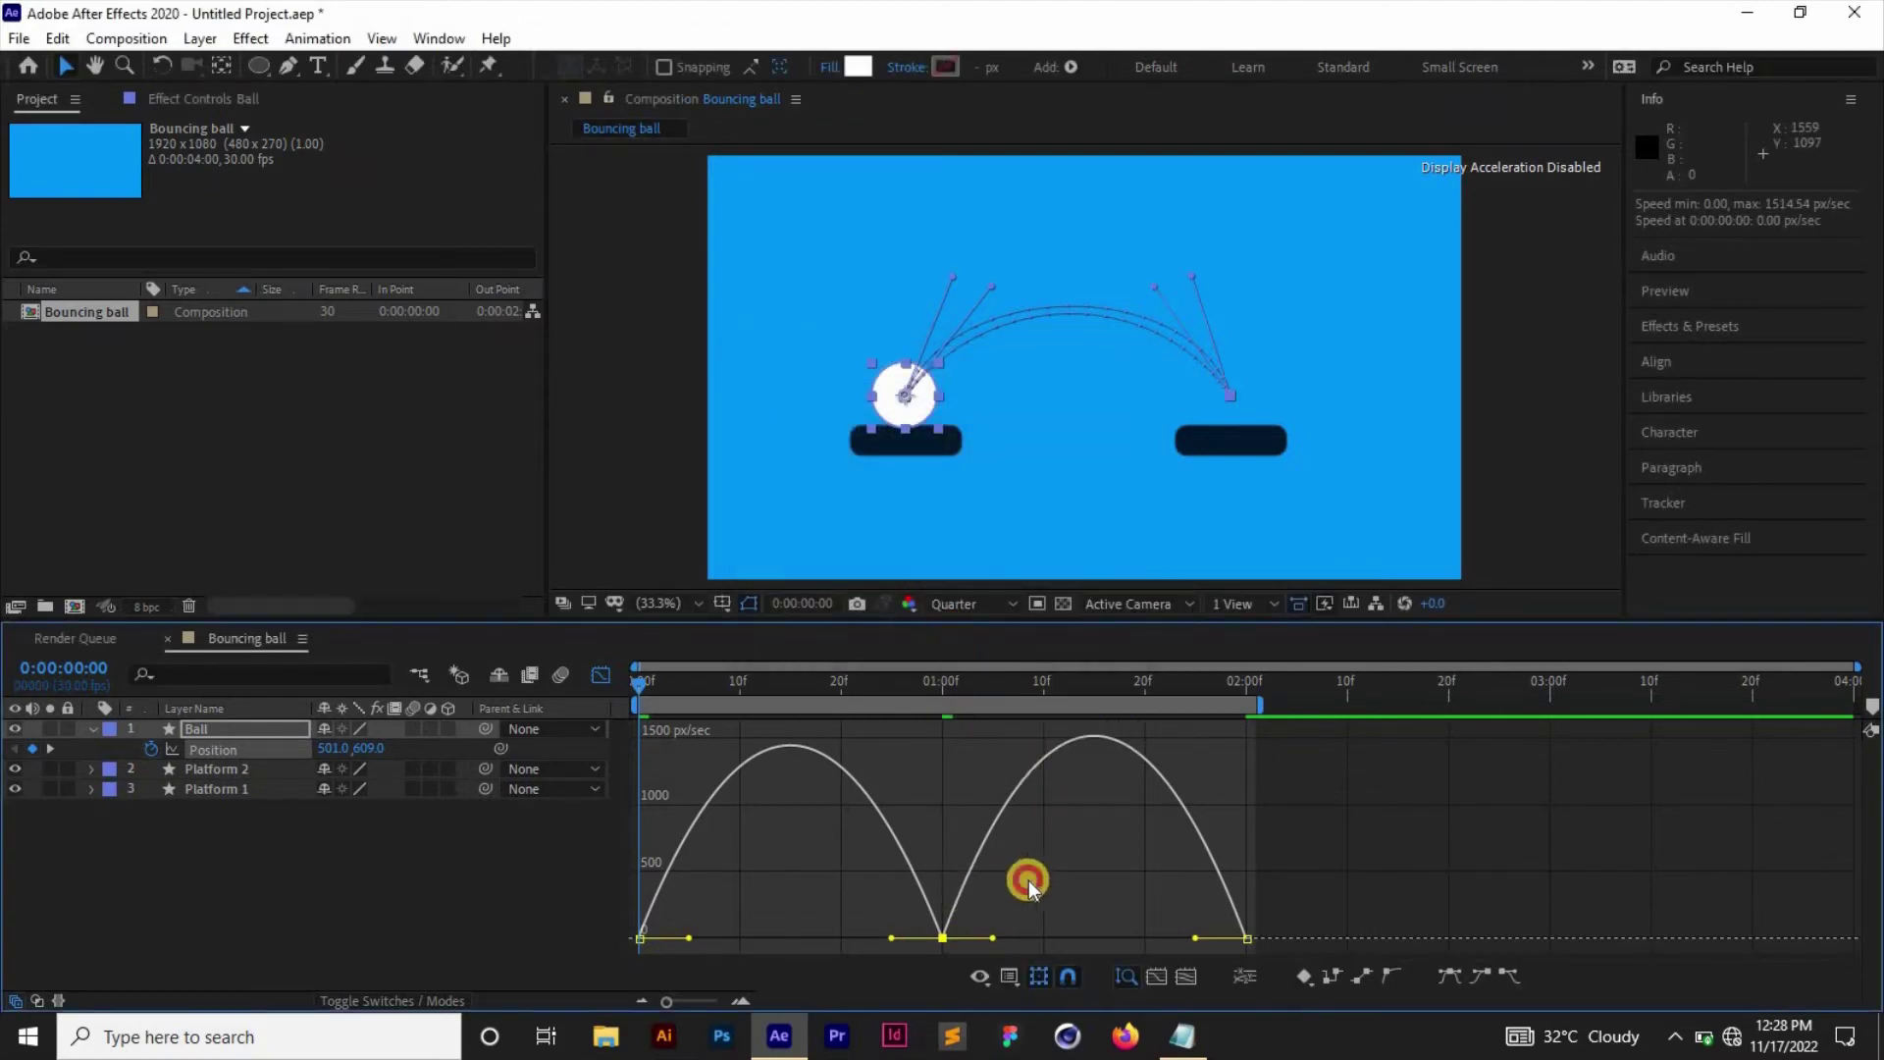
pyautogui.moveTo(1023, 868); pyautogui.dragTo(944, 783)
# Raise the speed graph to about 1499 px/sec at the start, 1415 at the end, 1348 at 01:00f.
pyautogui.doubleClick(638, 938)
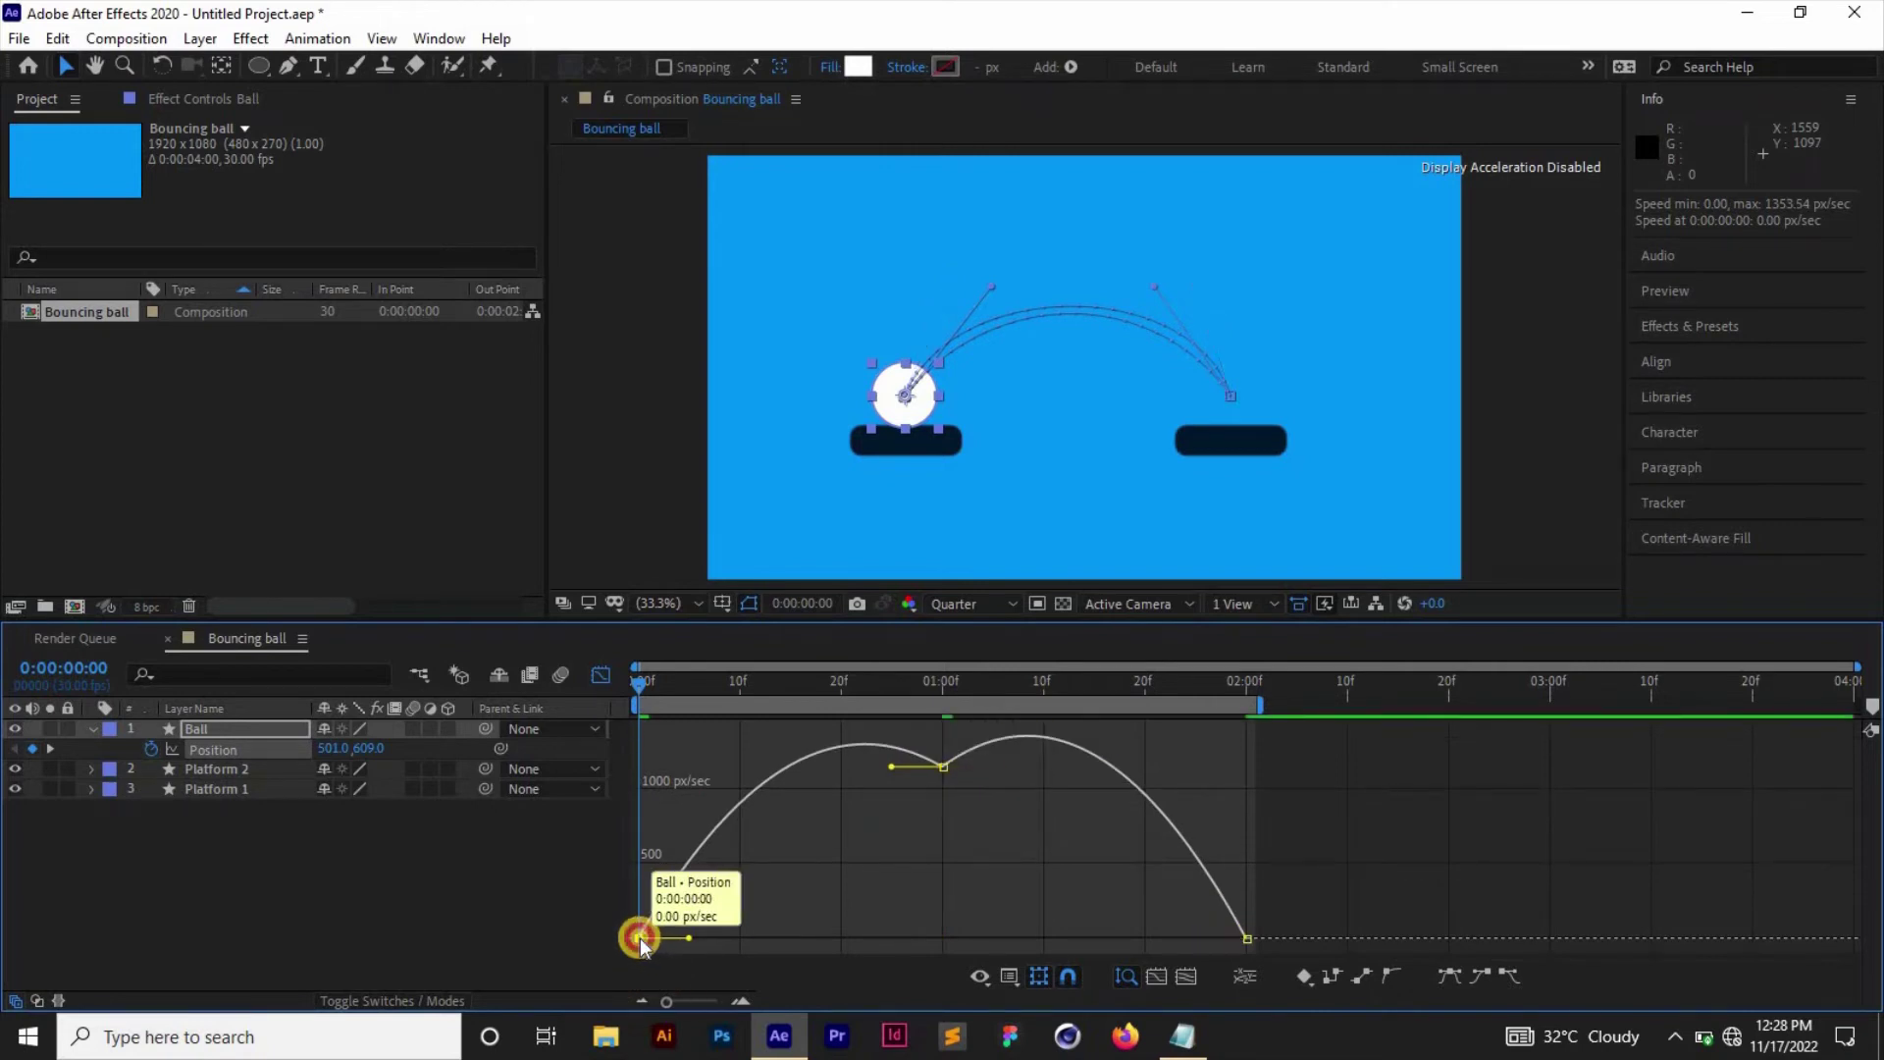
pyautogui.click(1266, 620)
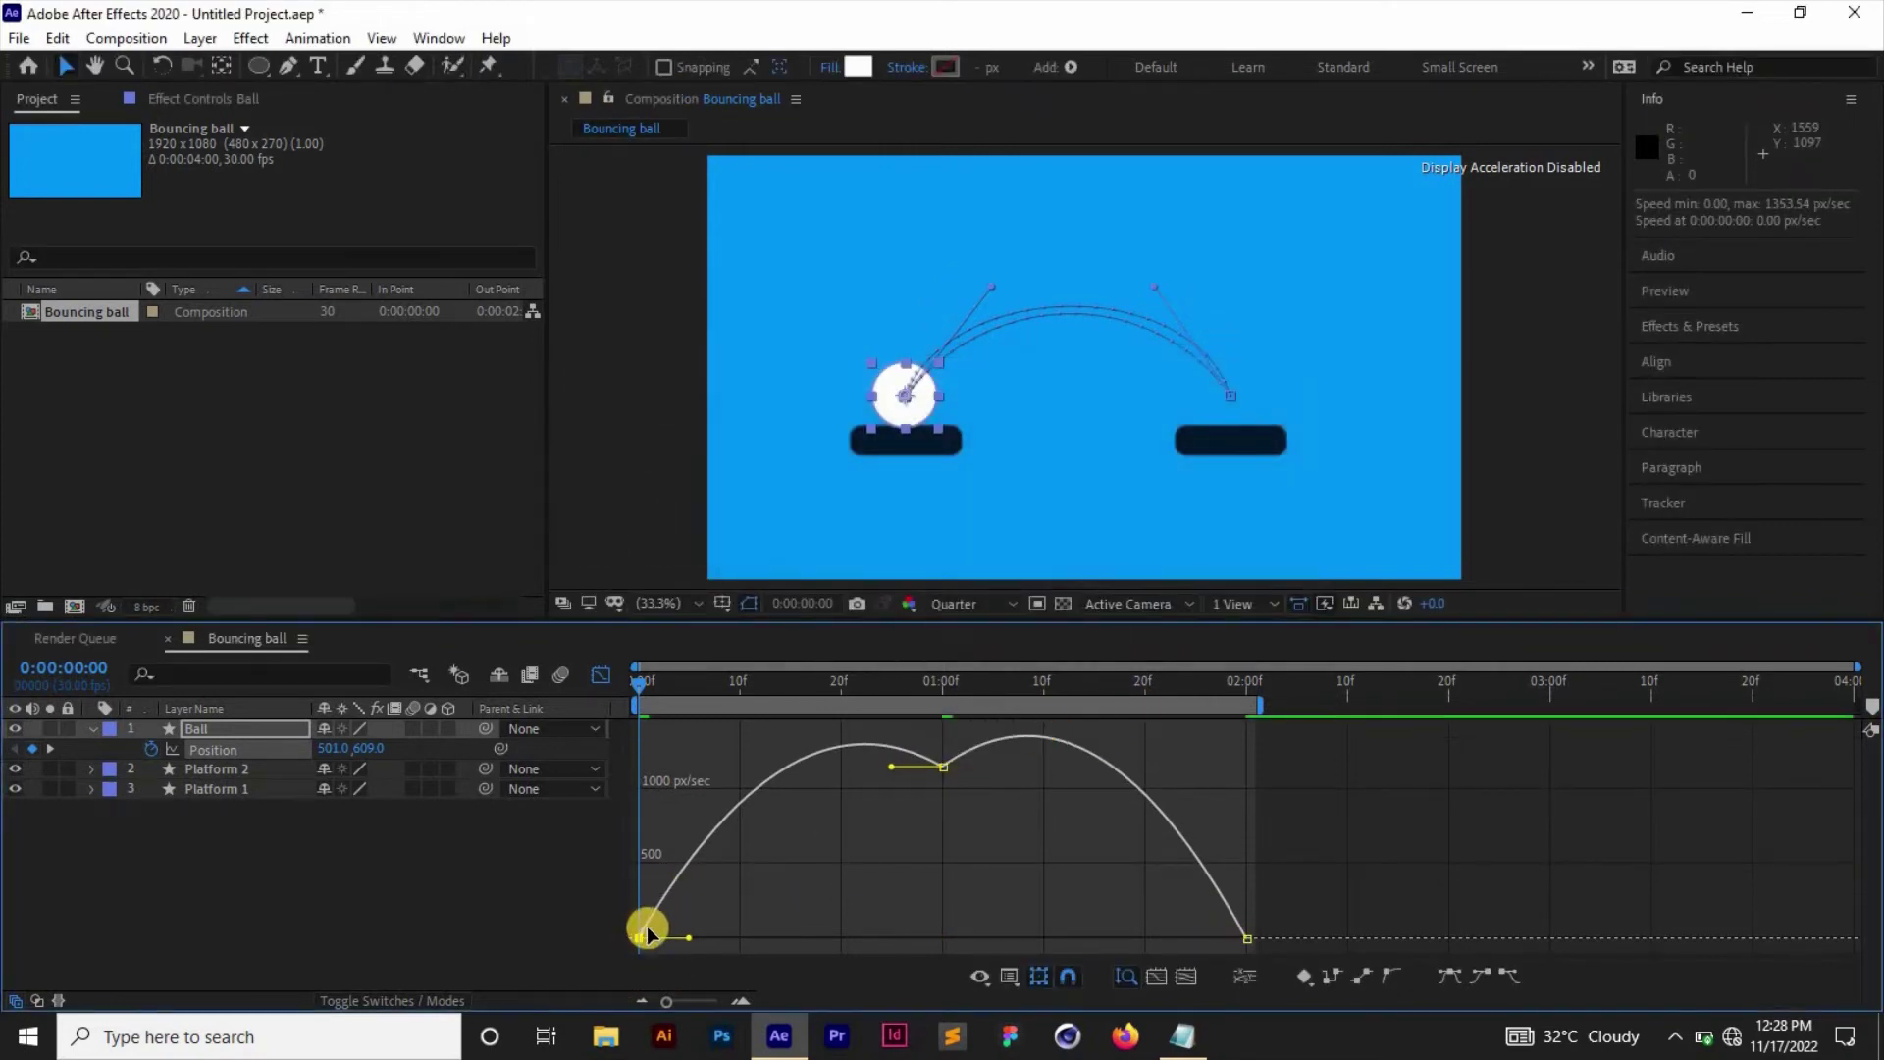
pyautogui.moveTo(639, 874); pyautogui.dragTo(657, 727)
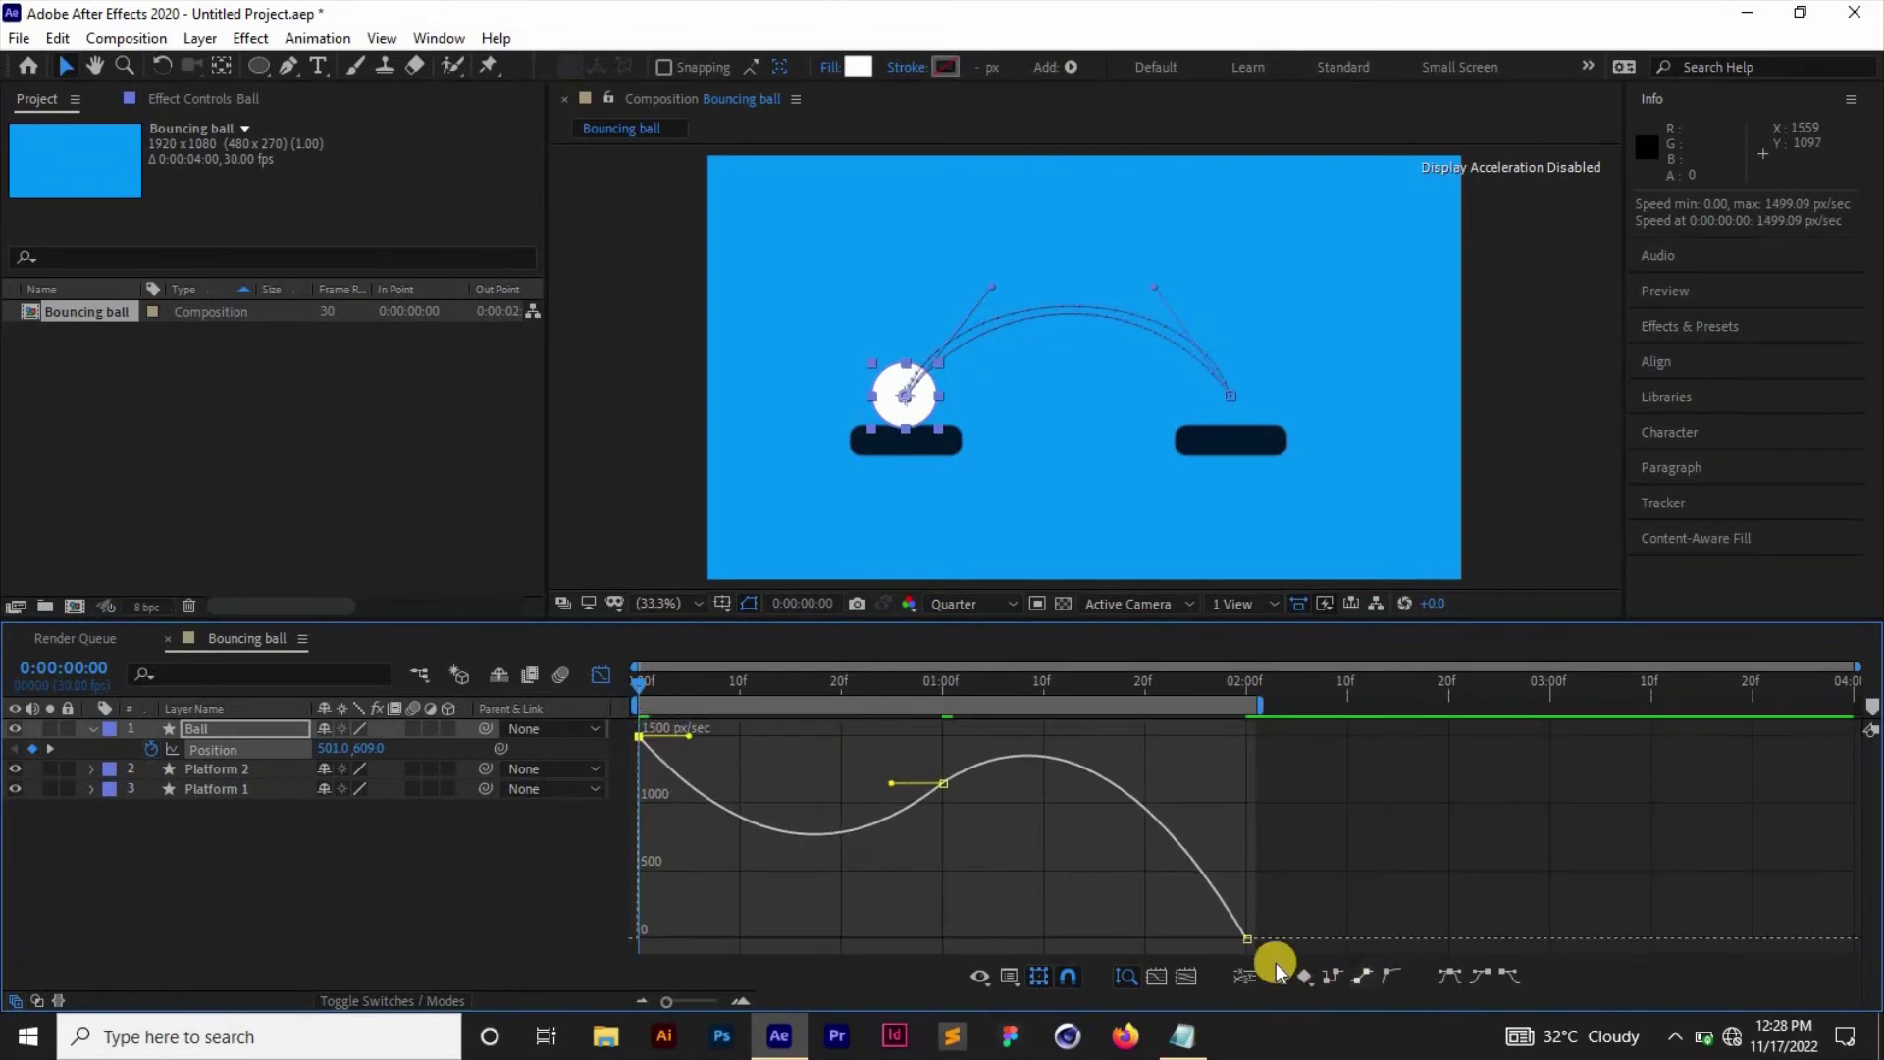
pyautogui.moveTo(1244, 937); pyautogui.dragTo(1251, 734)
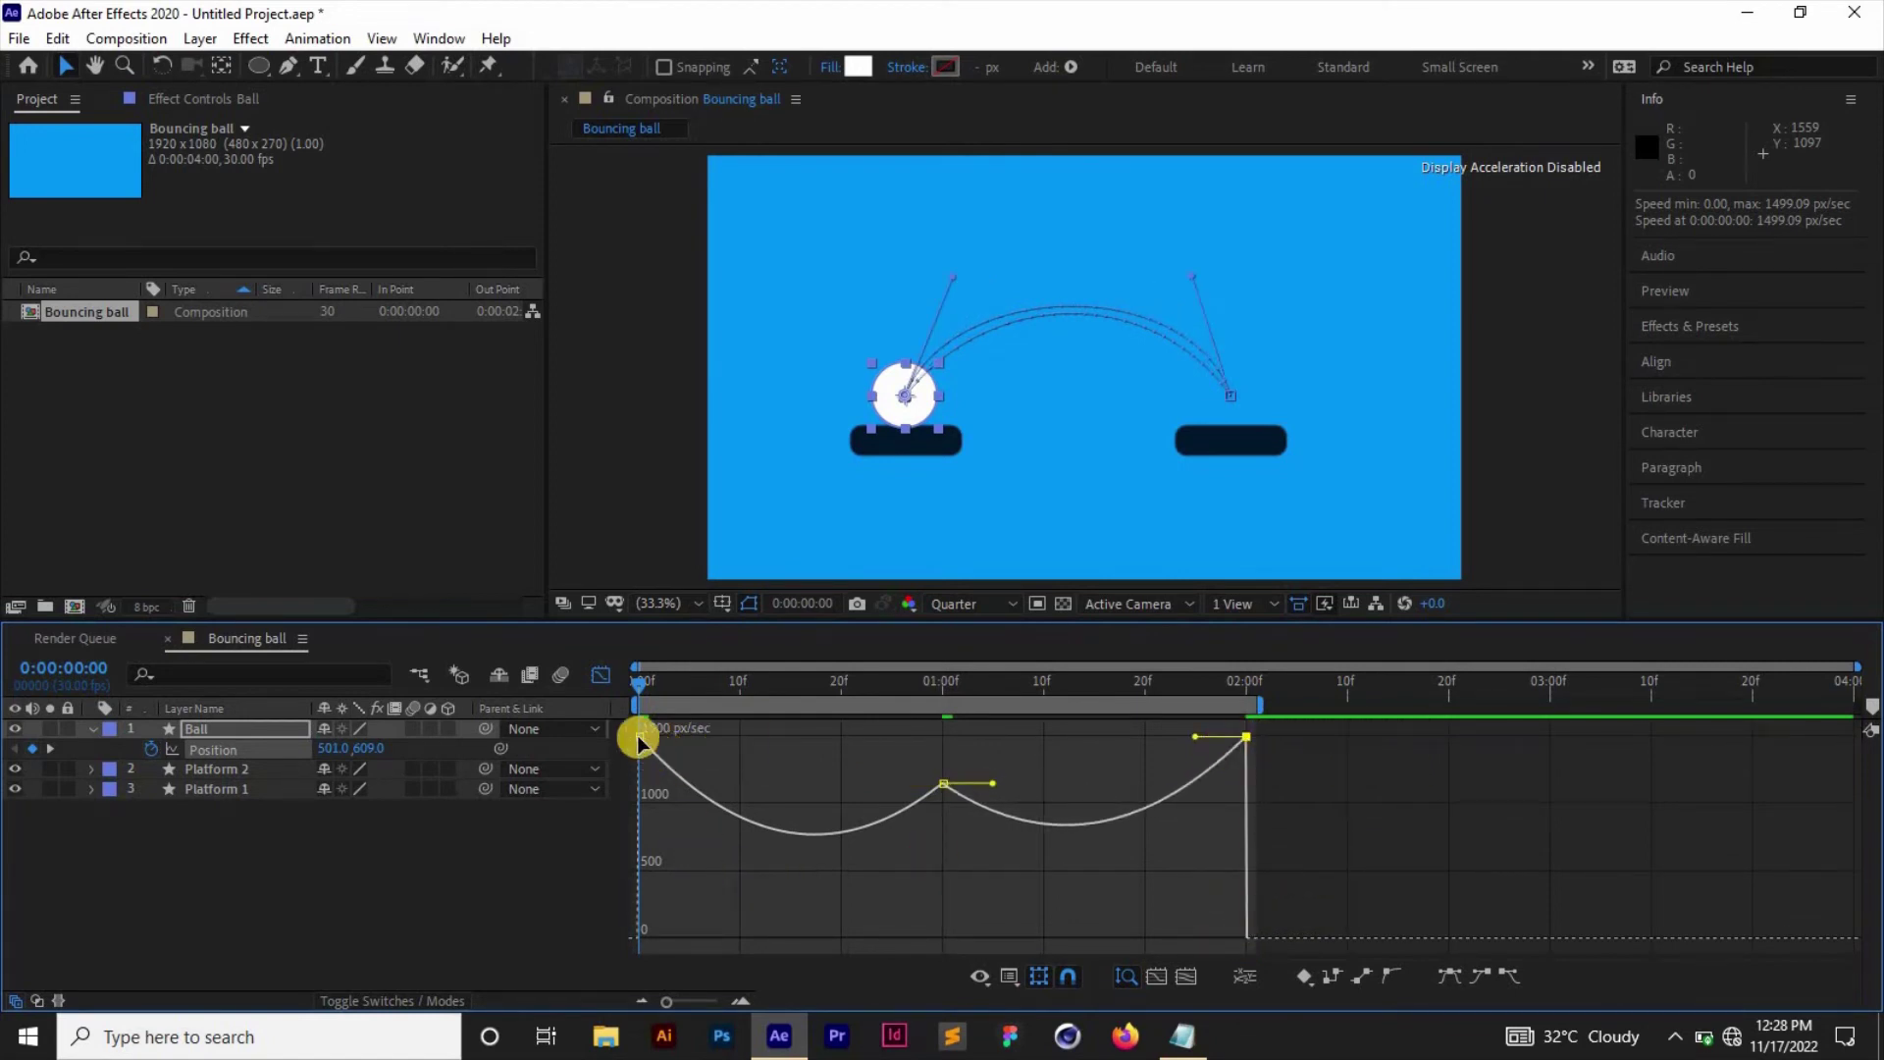
pyautogui.moveTo(638, 734); pyautogui.dragTo(637, 738)
pyautogui.moveTo(943, 783); pyautogui.dragTo(944, 758)
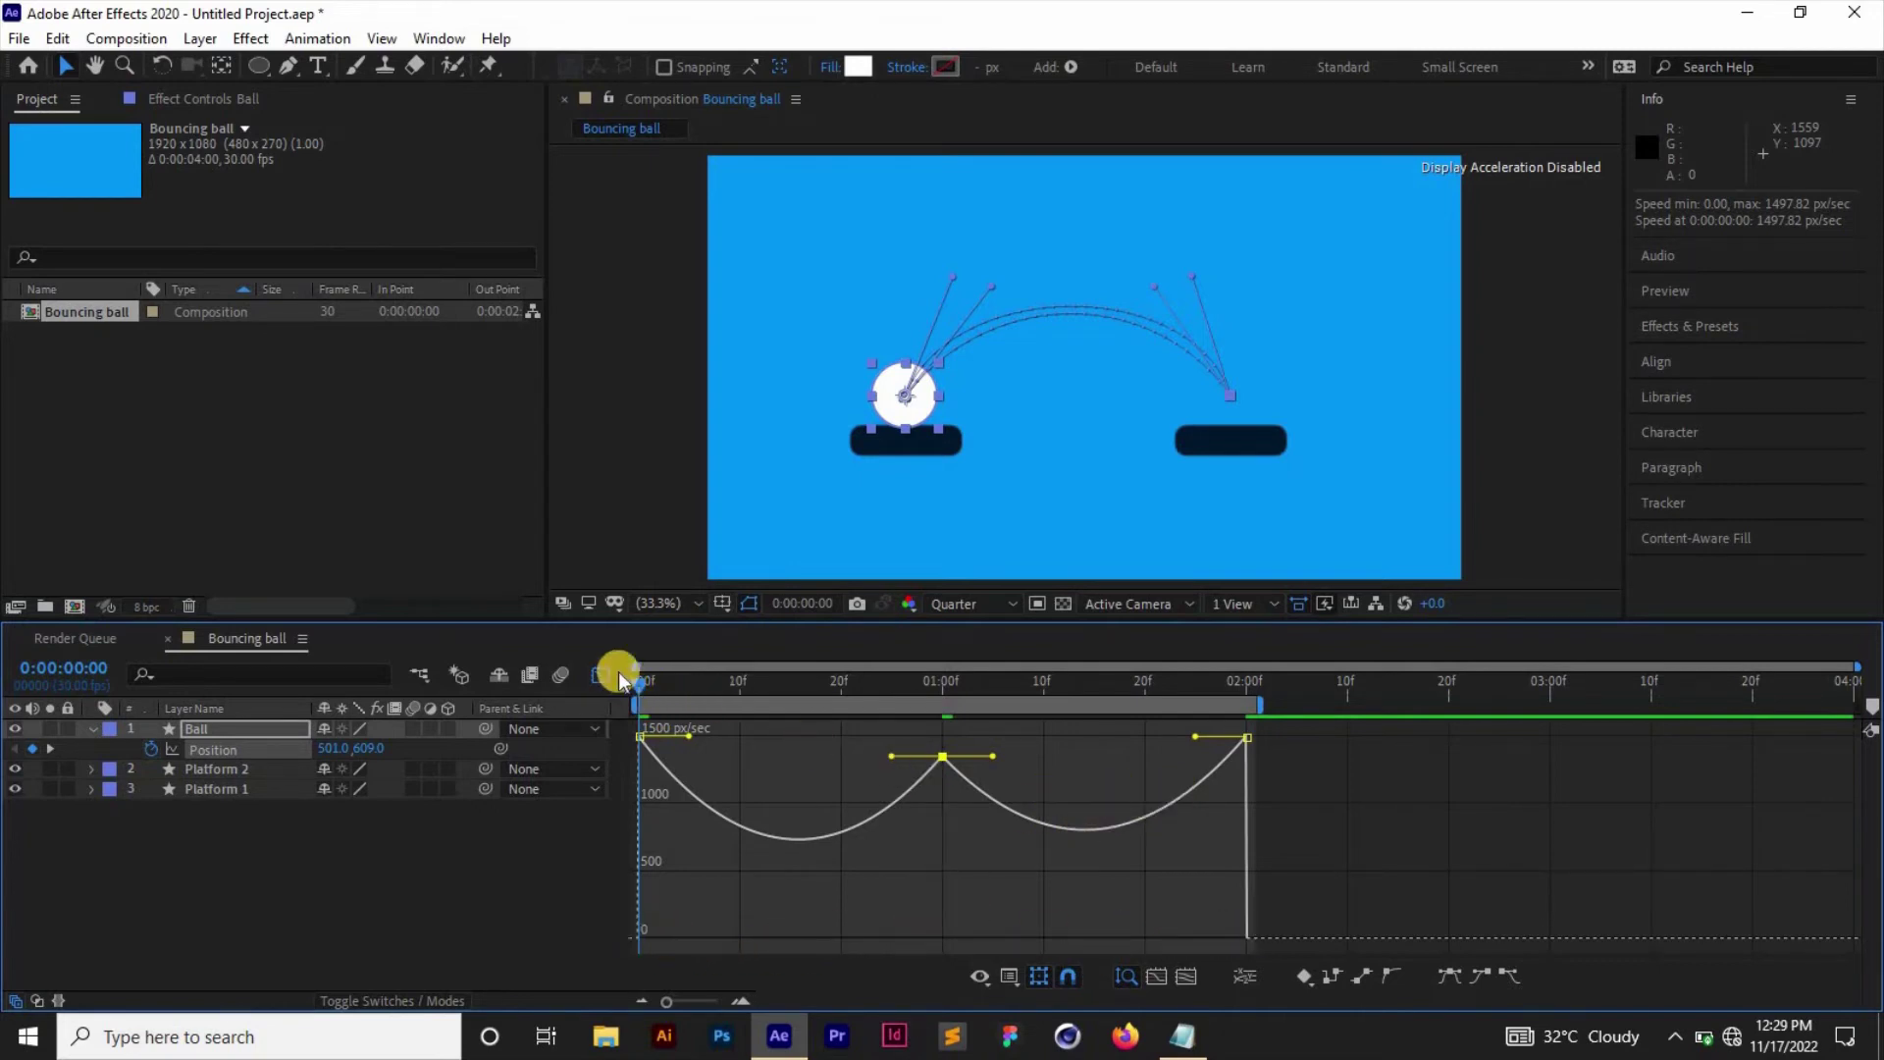
# Preview the re-timed bounce and switch the timeline back to layer bars, scrubbing to 1:04.
pyautogui.press('space')
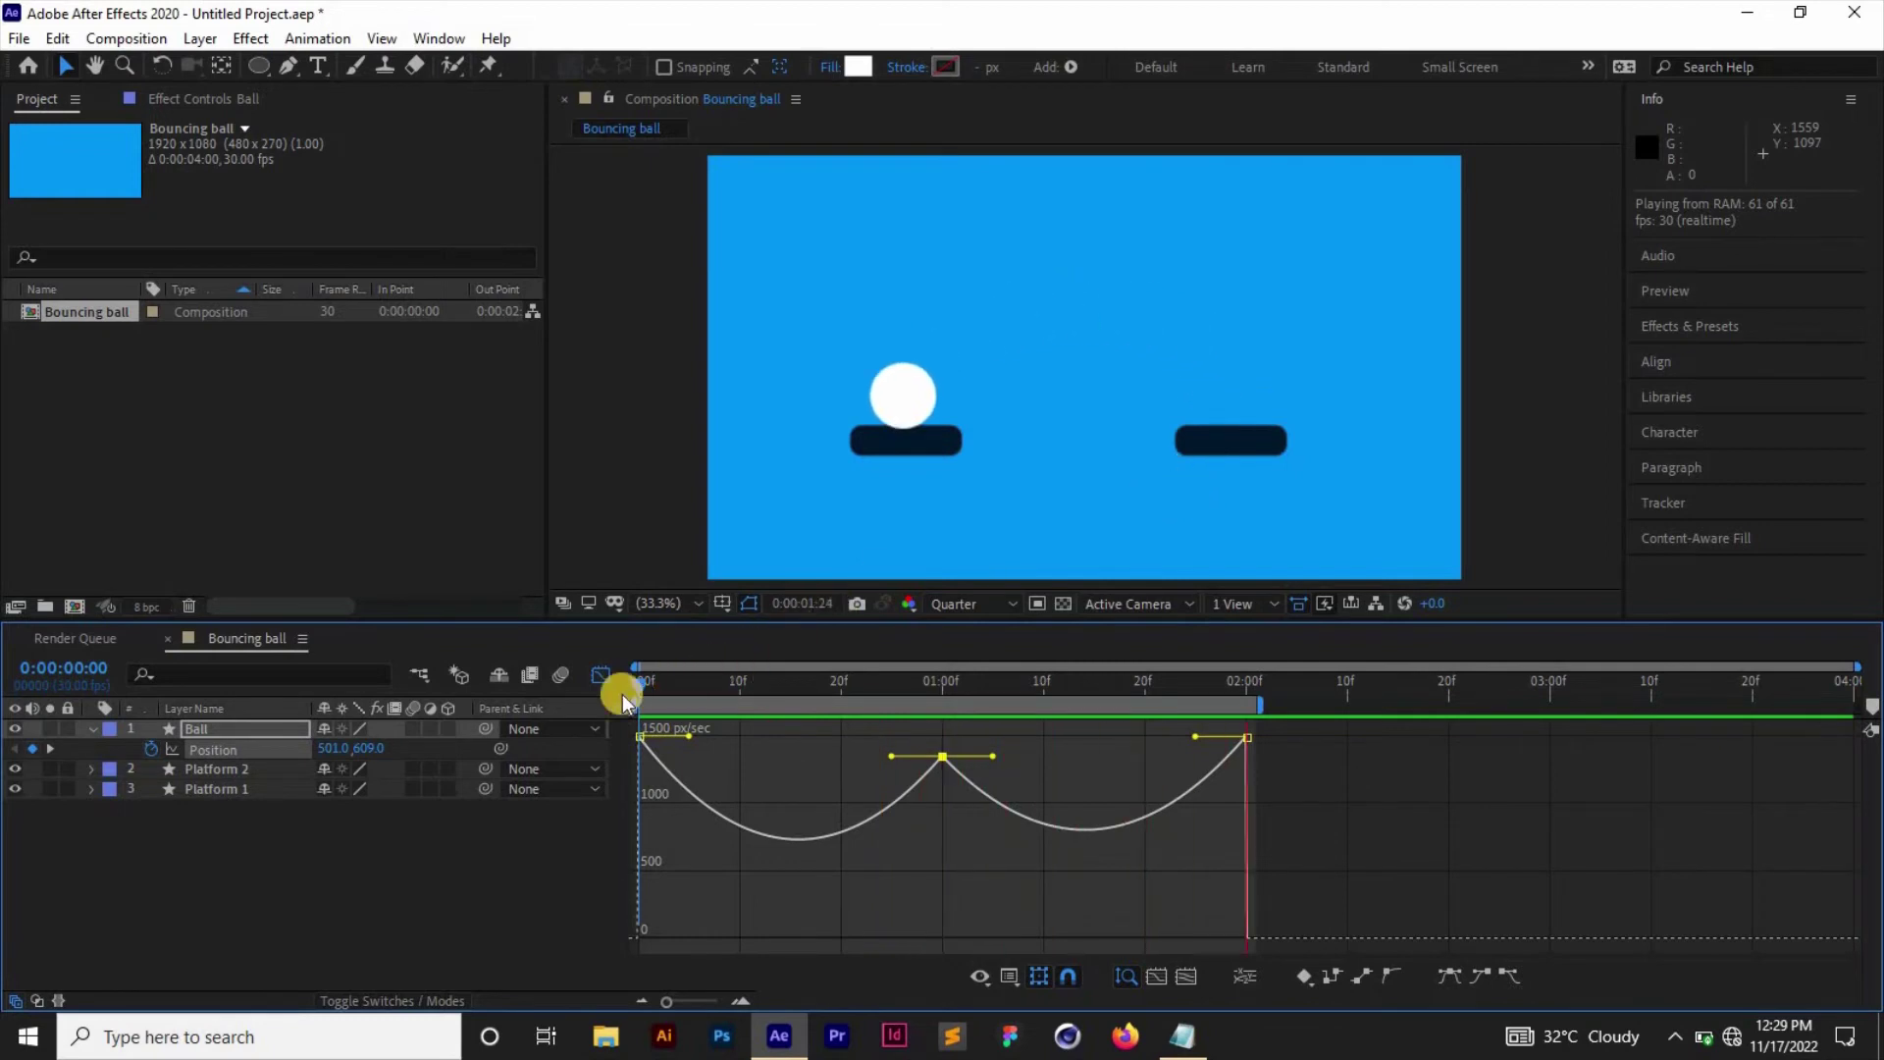
pyautogui.click(598, 675)
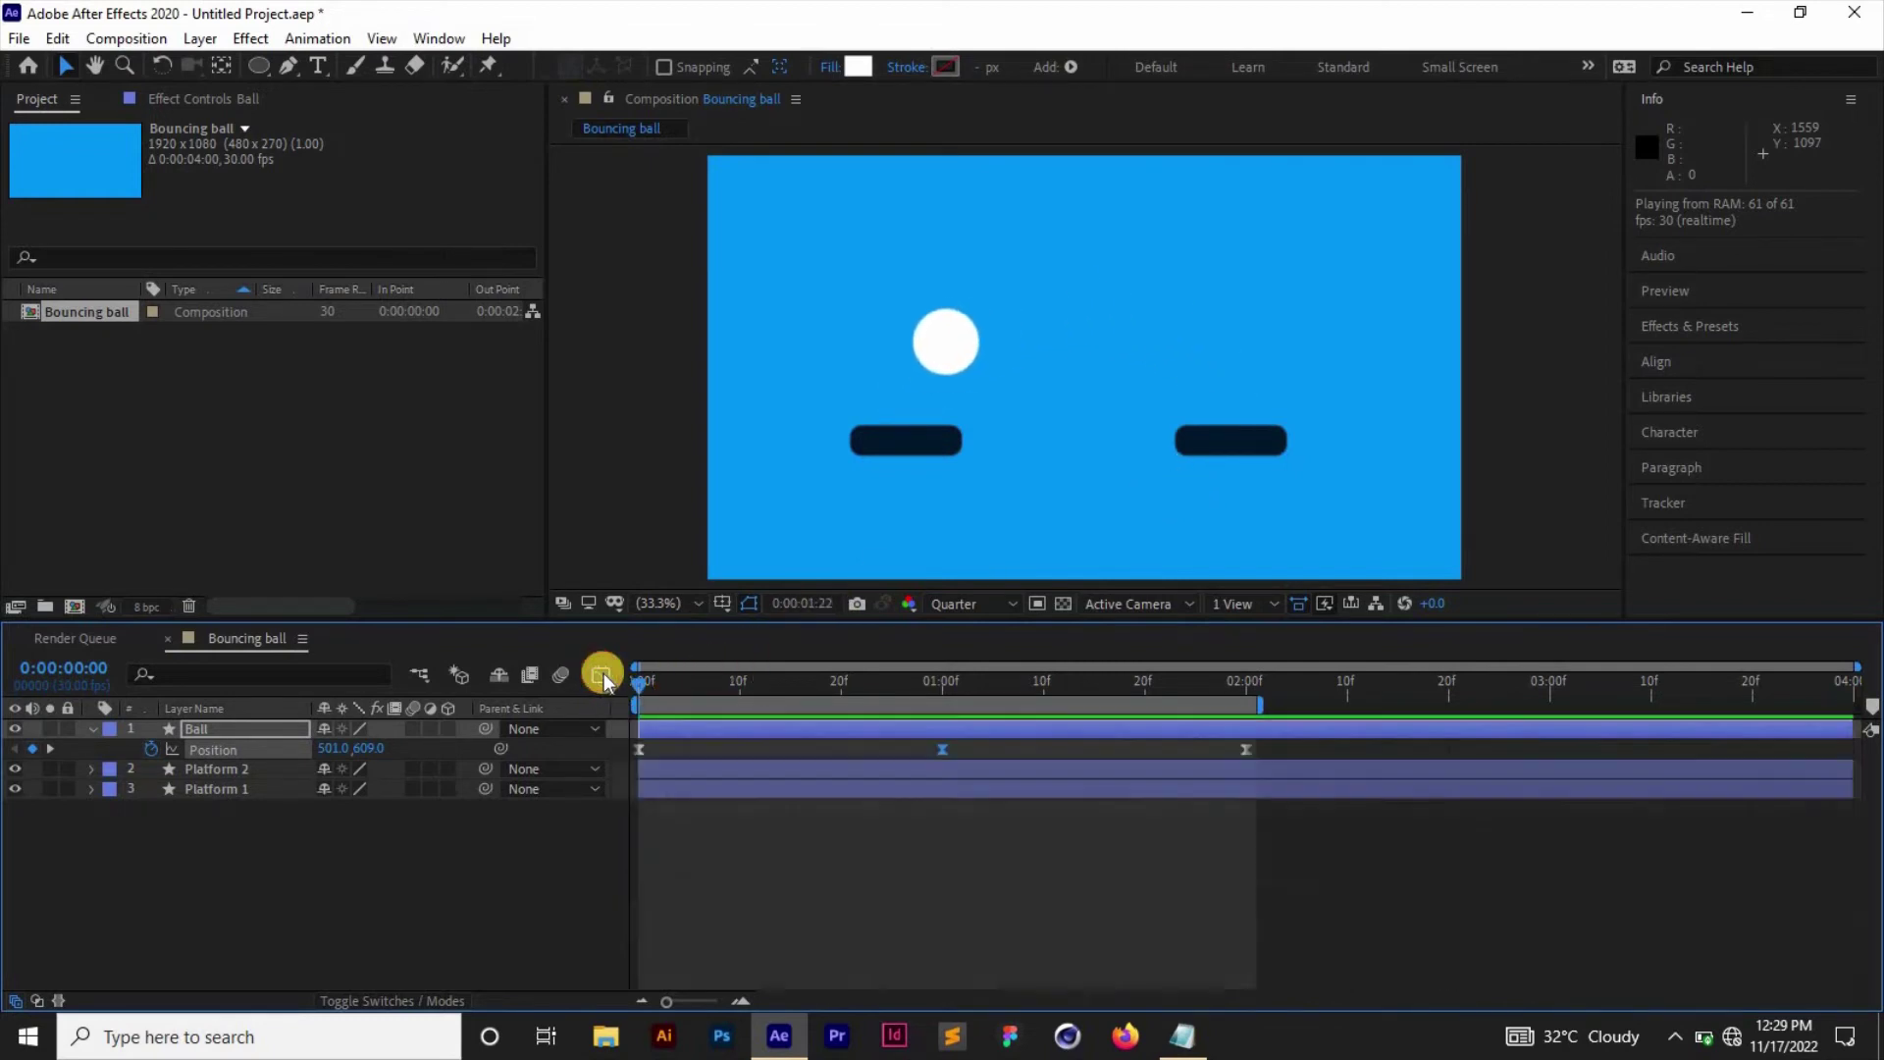
pyautogui.moveTo(642, 680); pyautogui.dragTo(604, 677)
# Replay the animation from the start and select the Platform 2 layer.
pyautogui.click(883, 781)
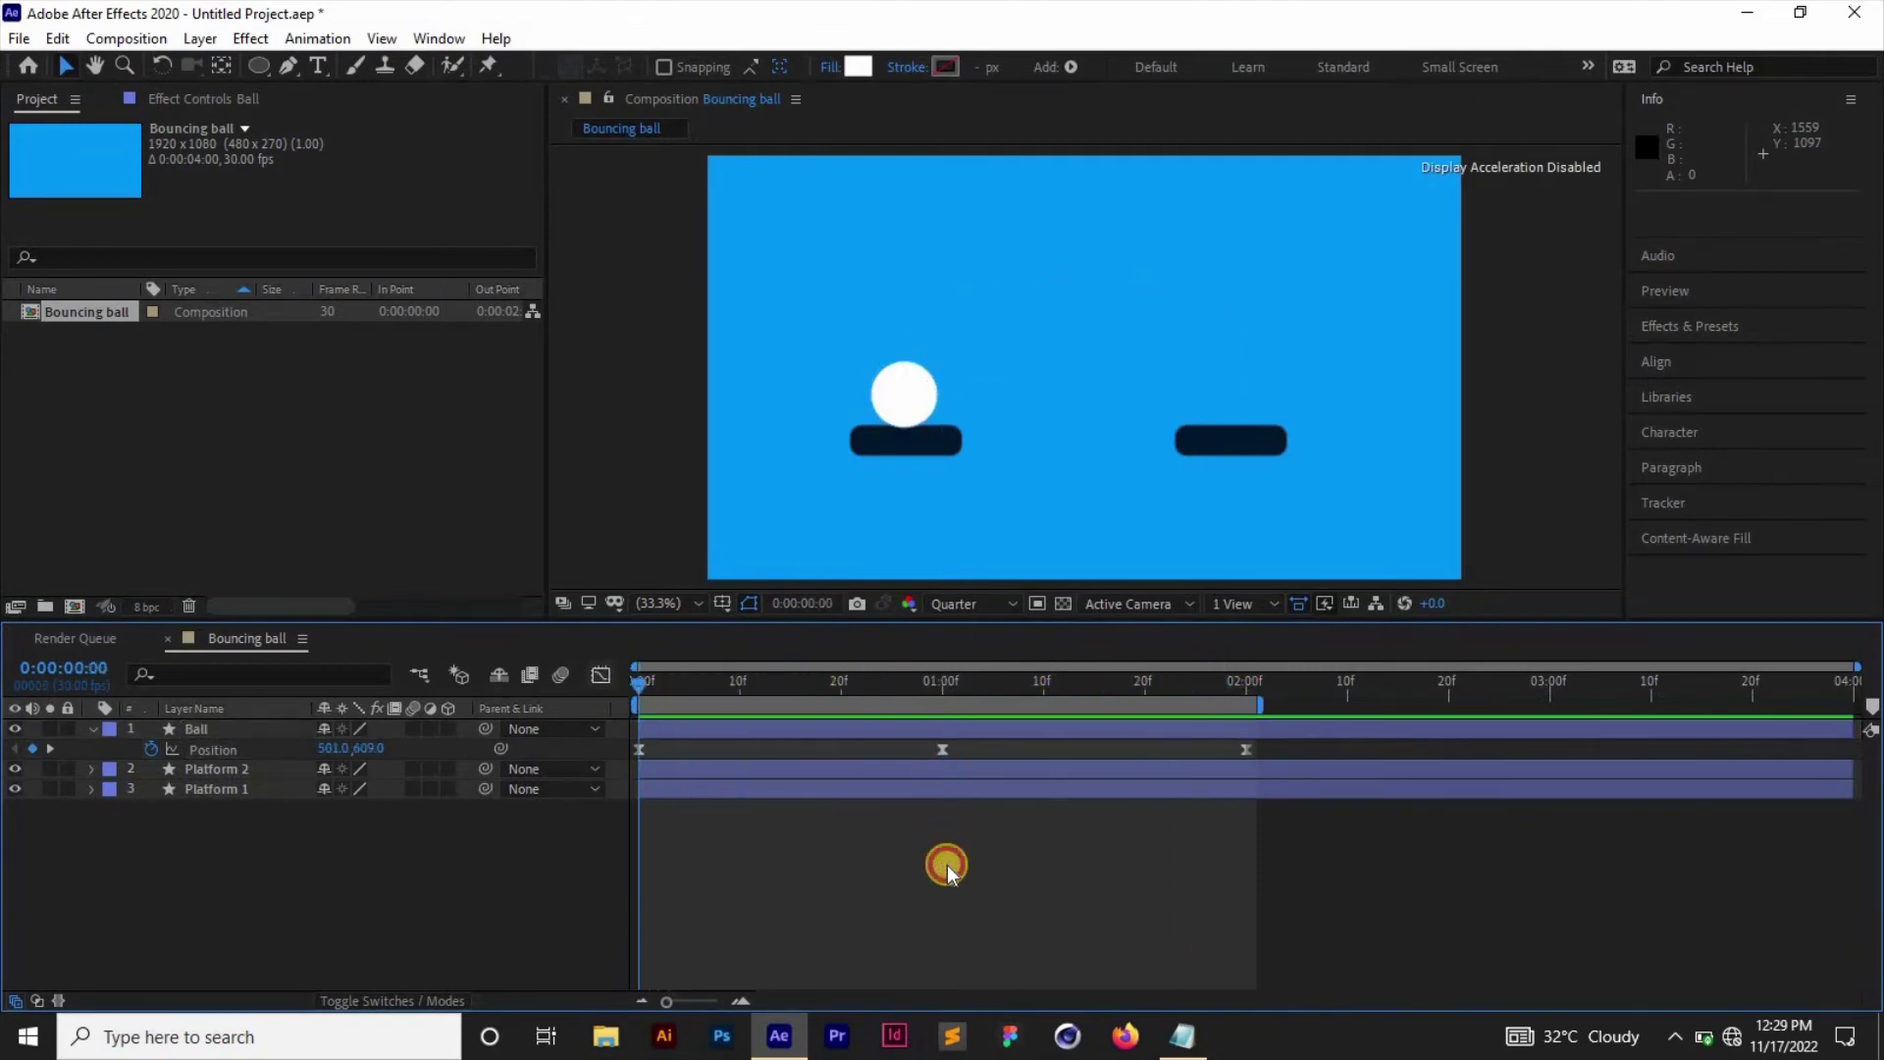
pyautogui.press('space')
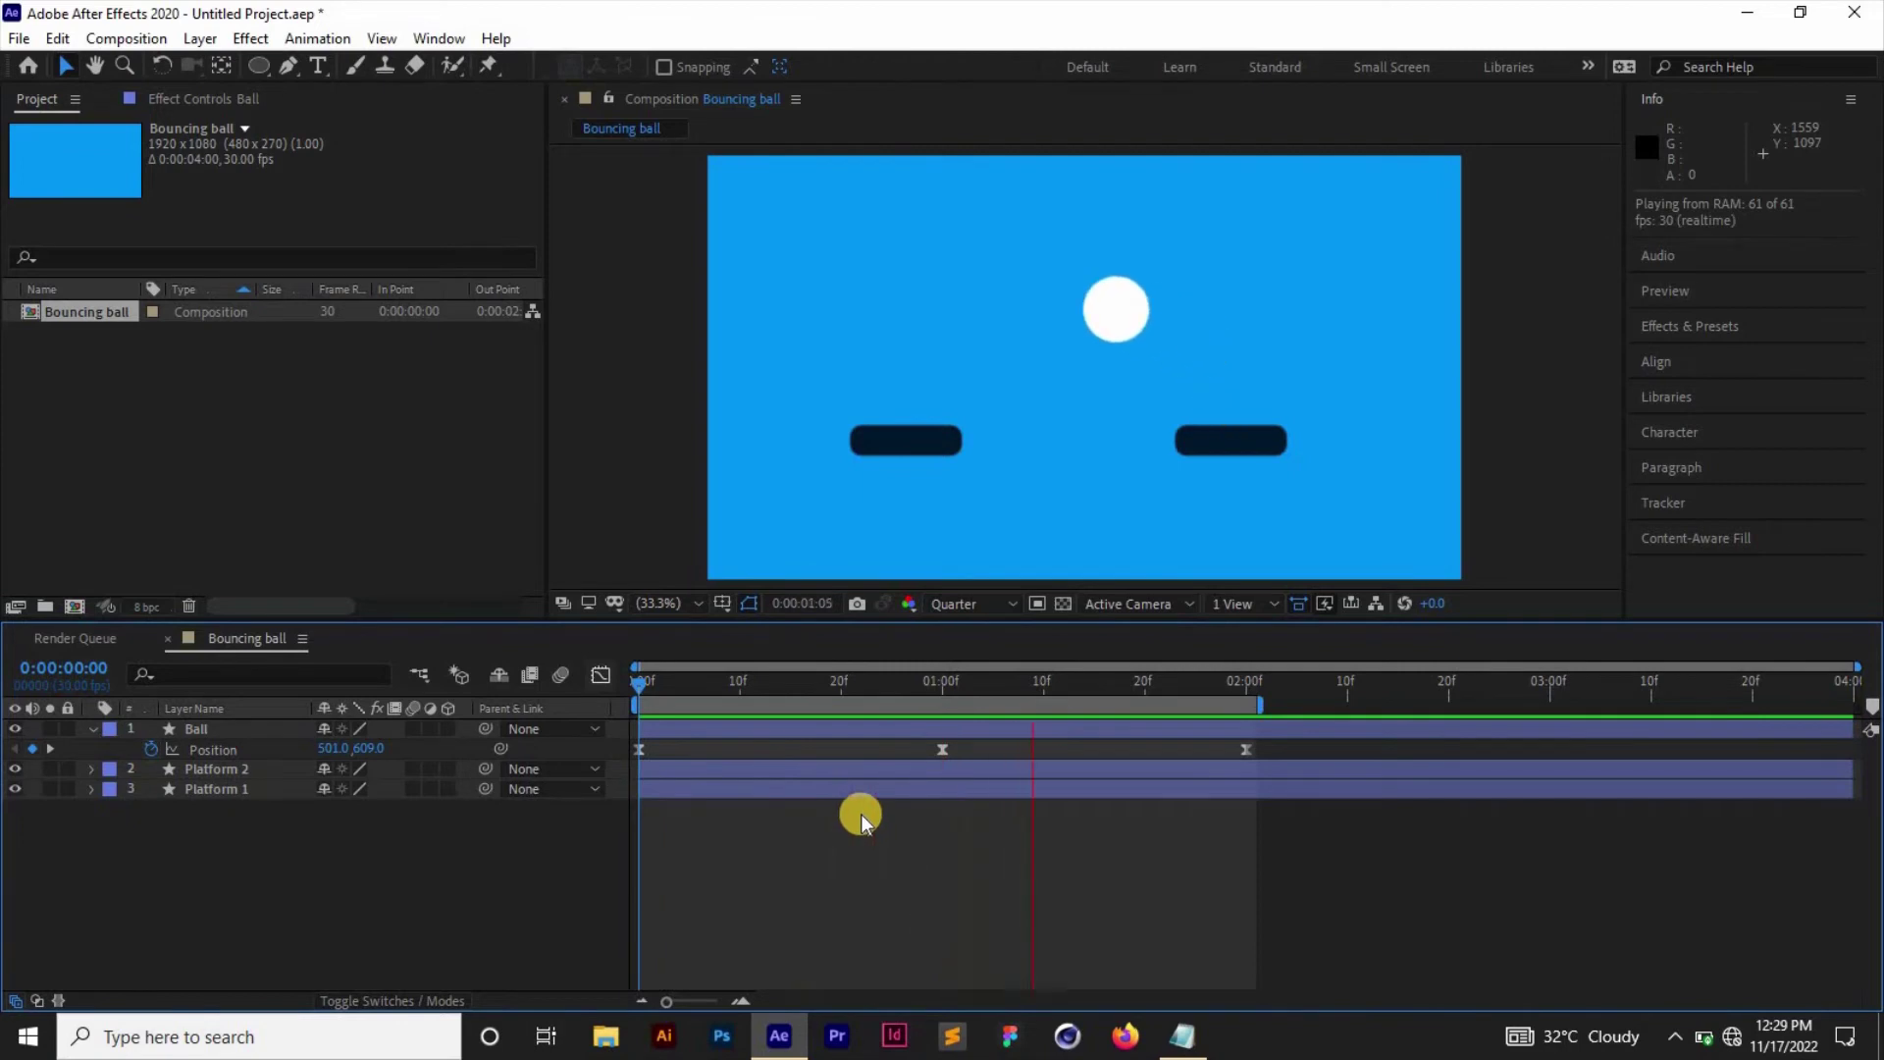
pyautogui.click(630, 681)
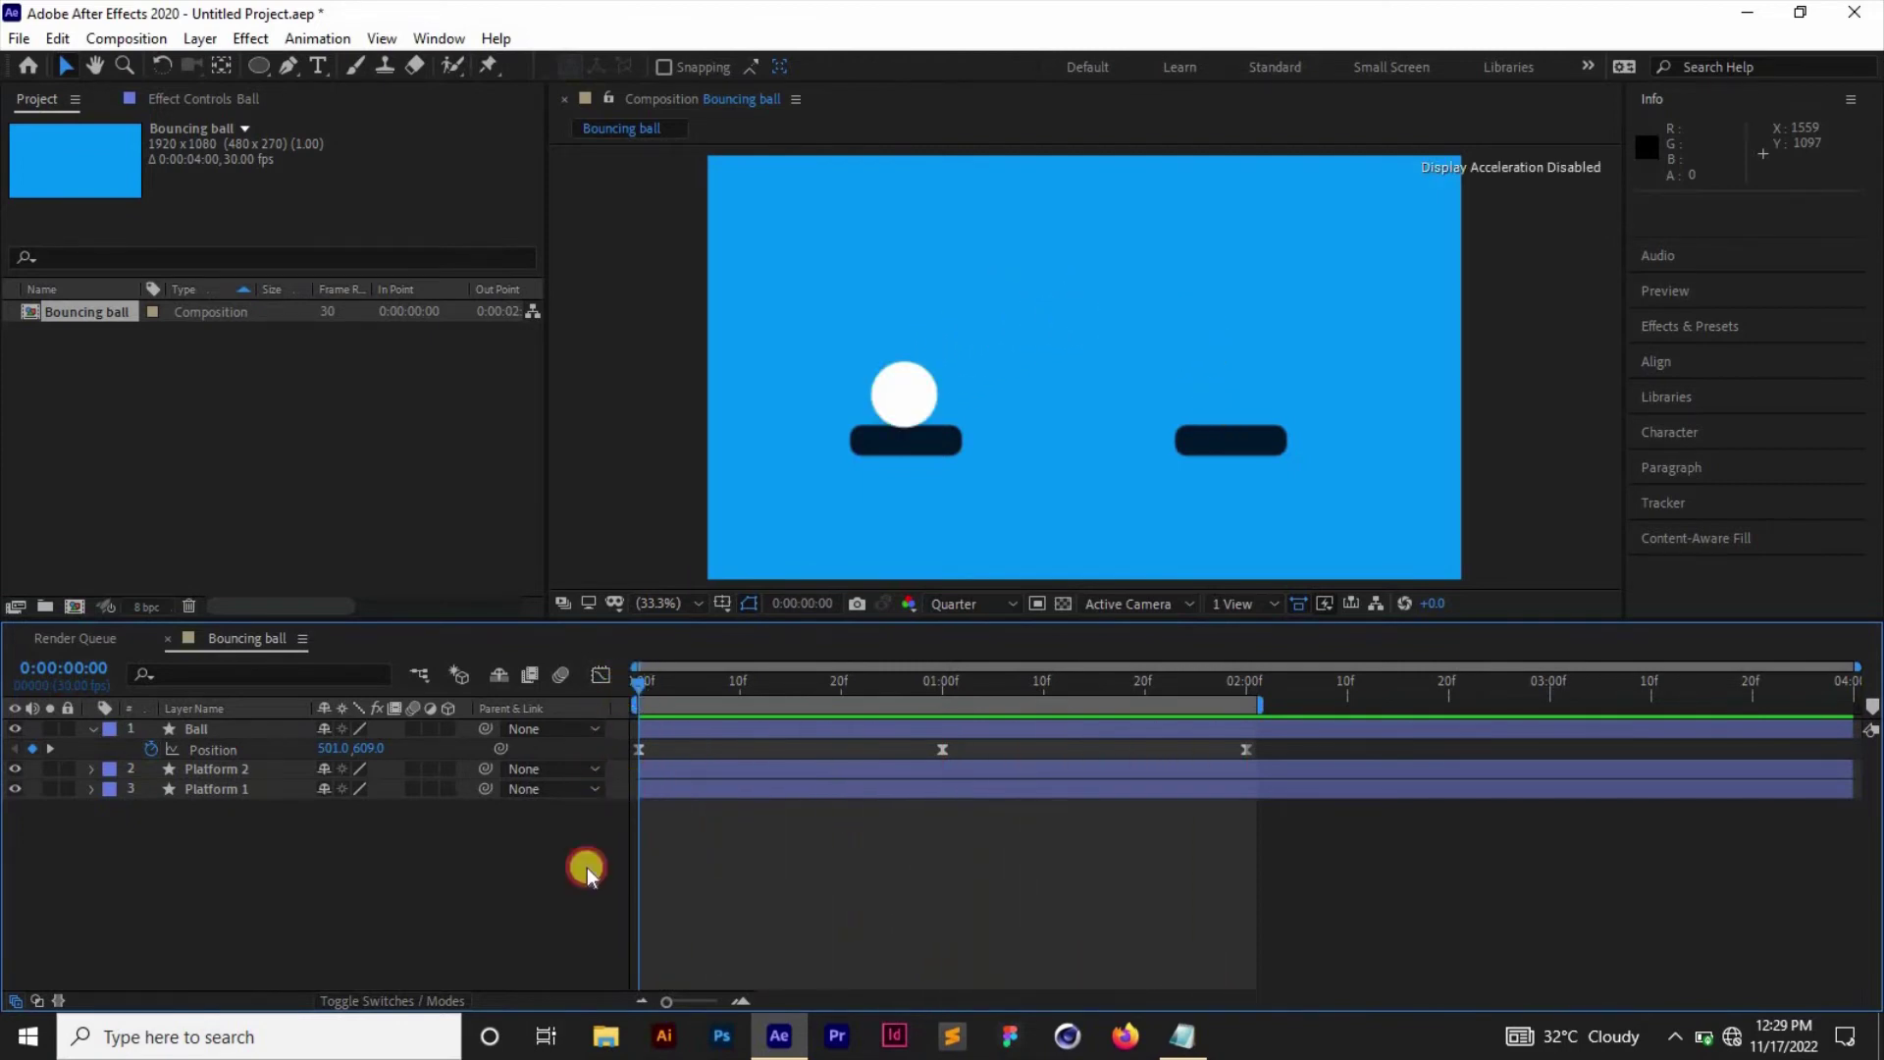
pyautogui.click(238, 773)
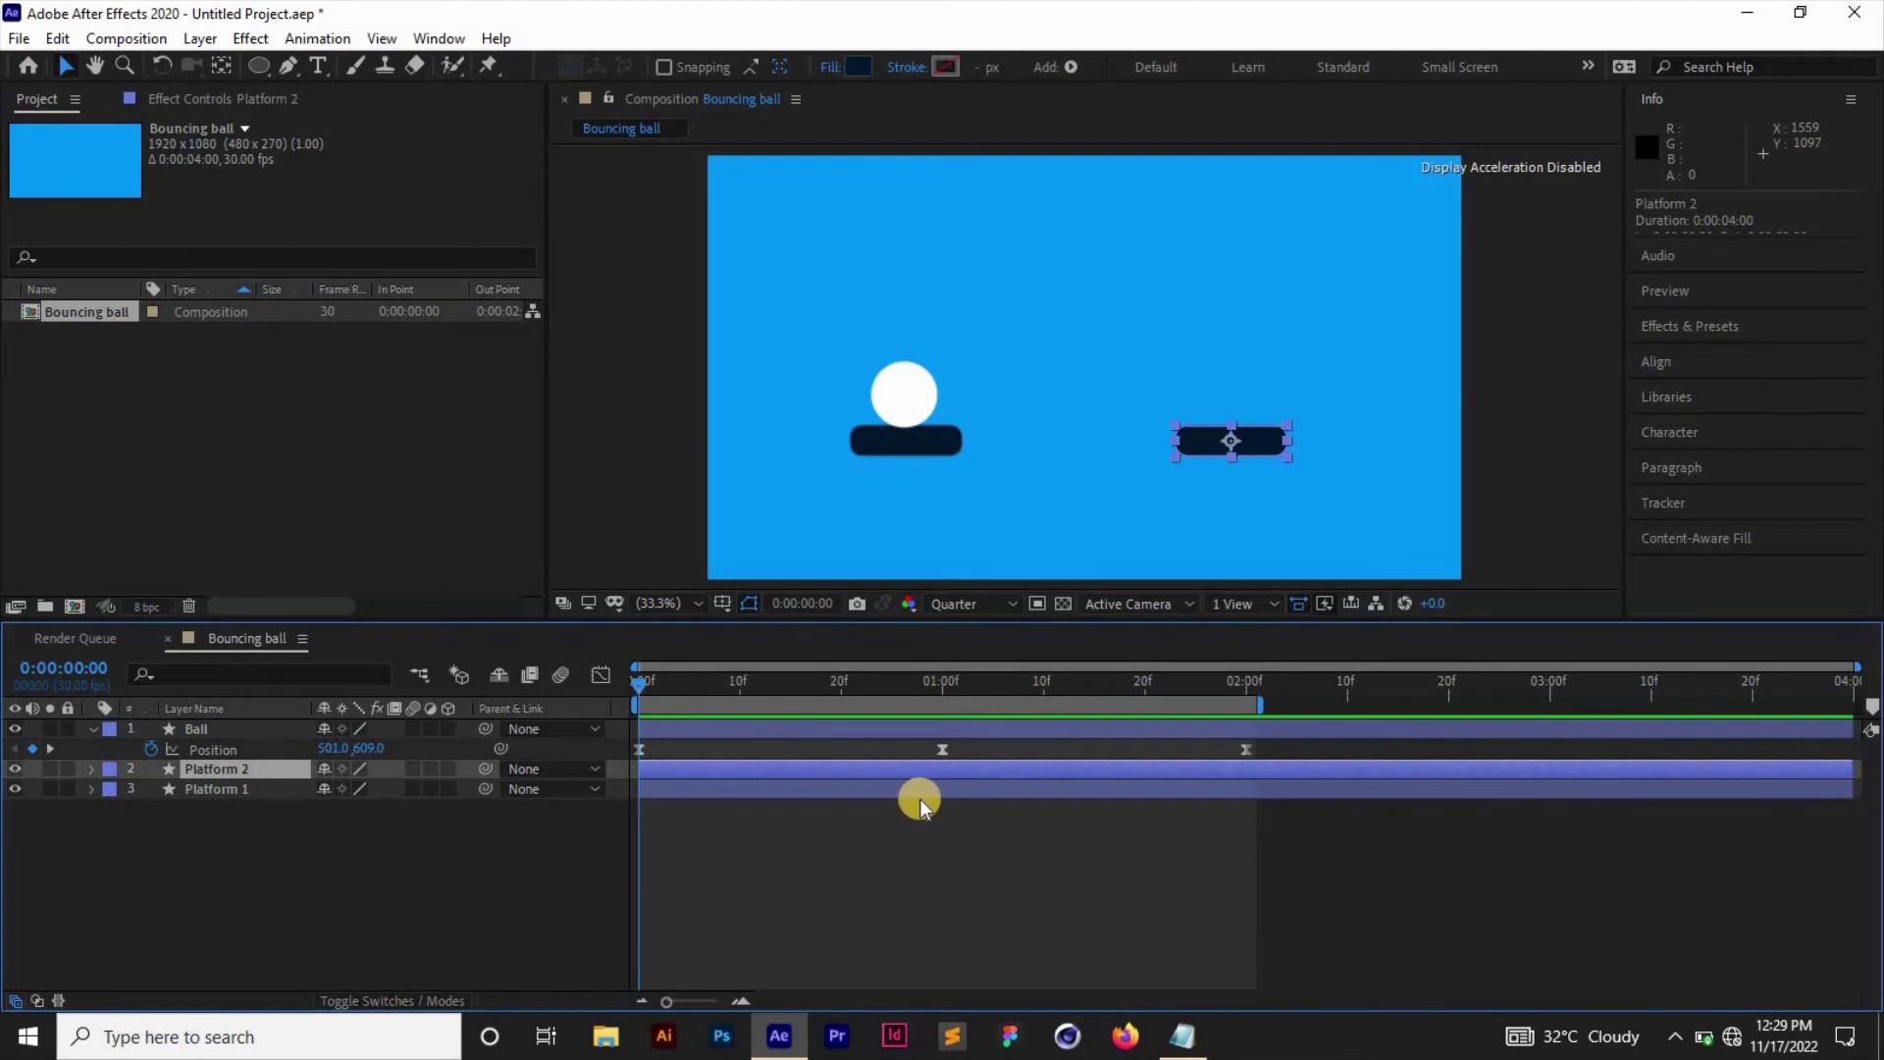
# At 1:00, separate Platform 2's Position into X Position 1333.5 and Y Position 726.0.
pyautogui.press('p')
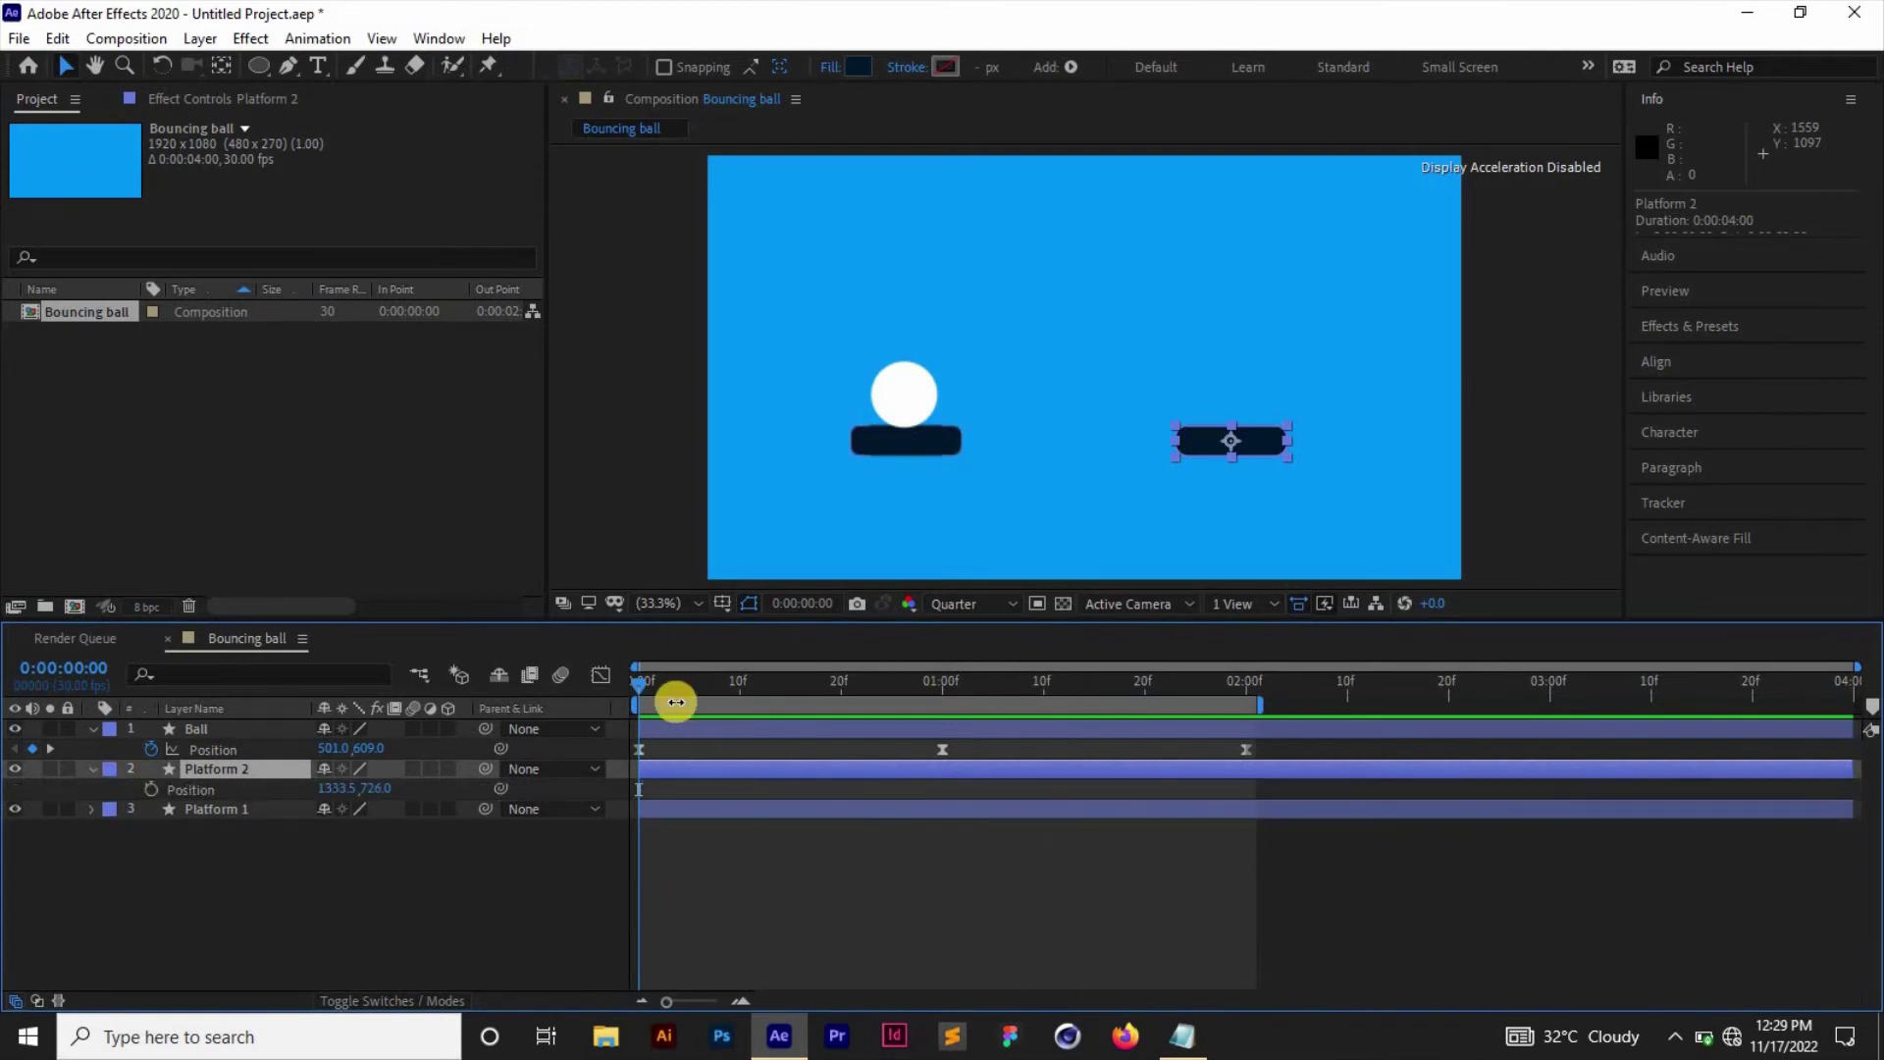
pyautogui.moveTo(640, 681); pyautogui.dragTo(946, 675)
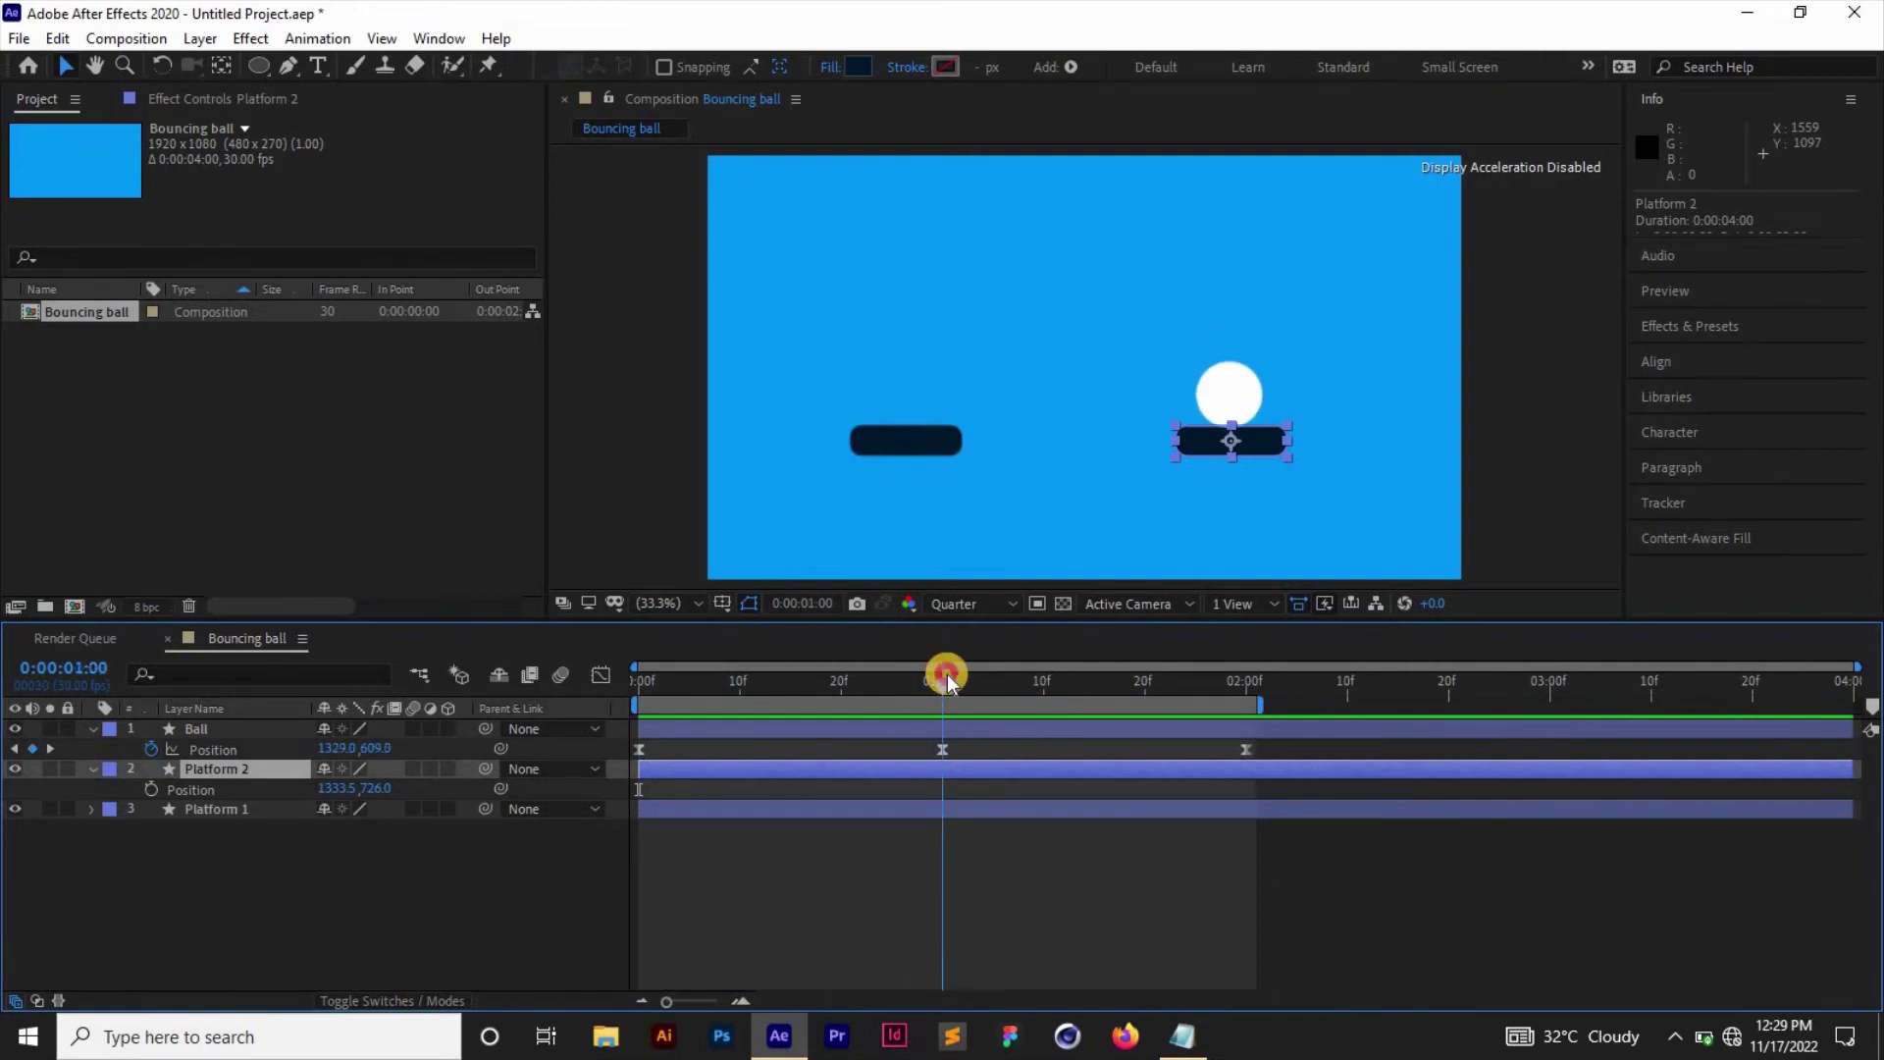
pyautogui.hotkey('alt', 'shift', 'p')
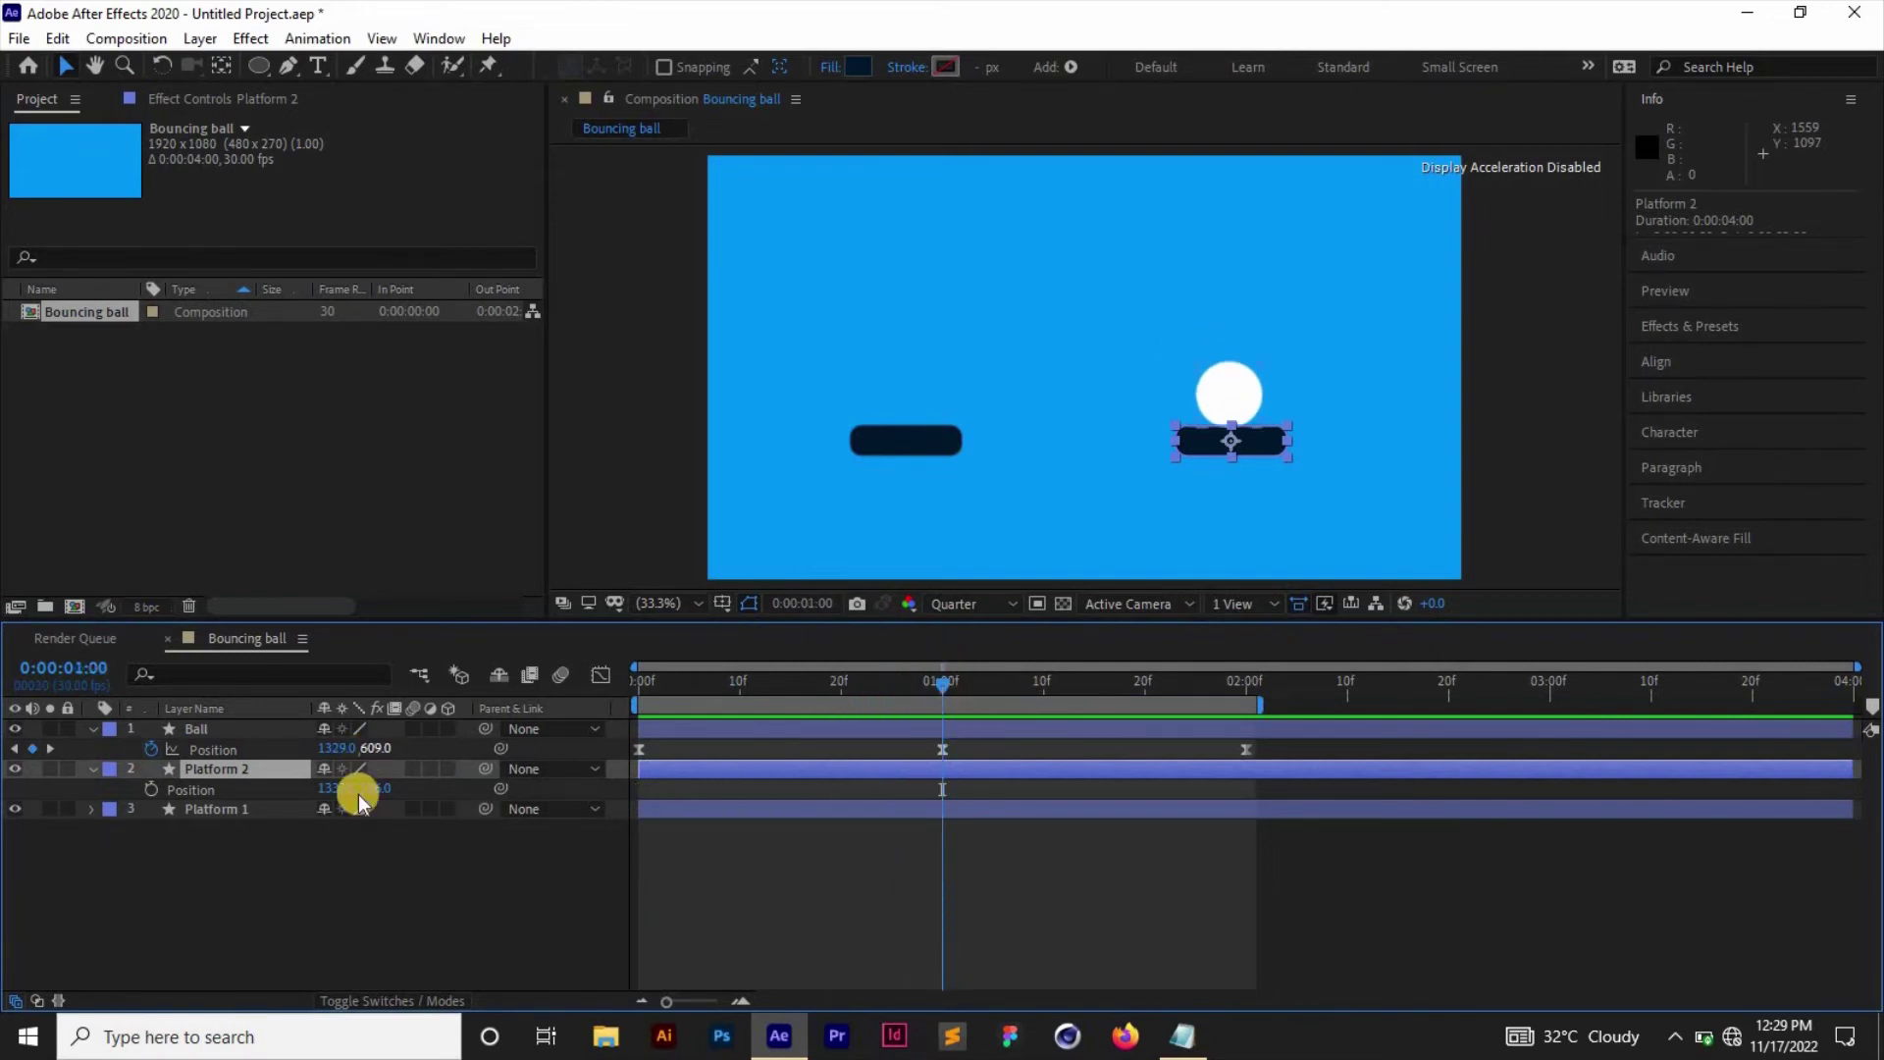
pyautogui.click(254, 793)
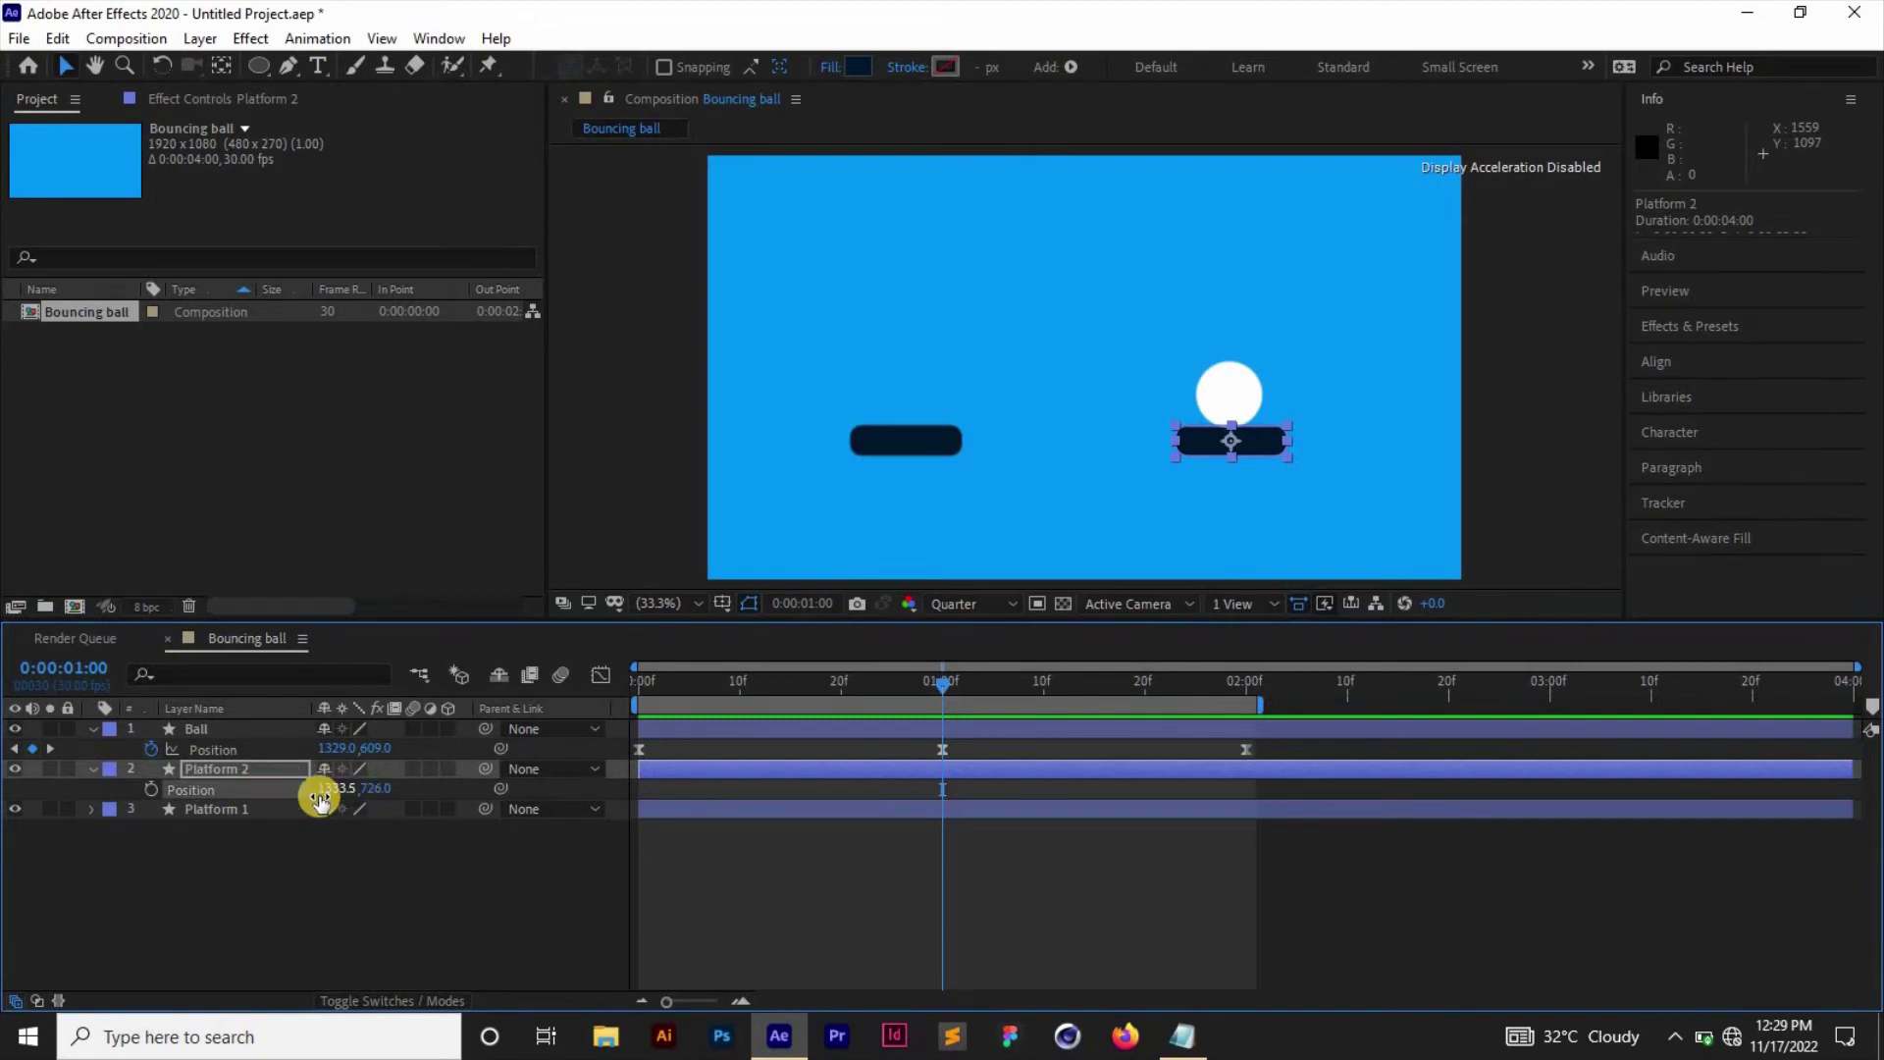
pyautogui.rightClick(255, 791)
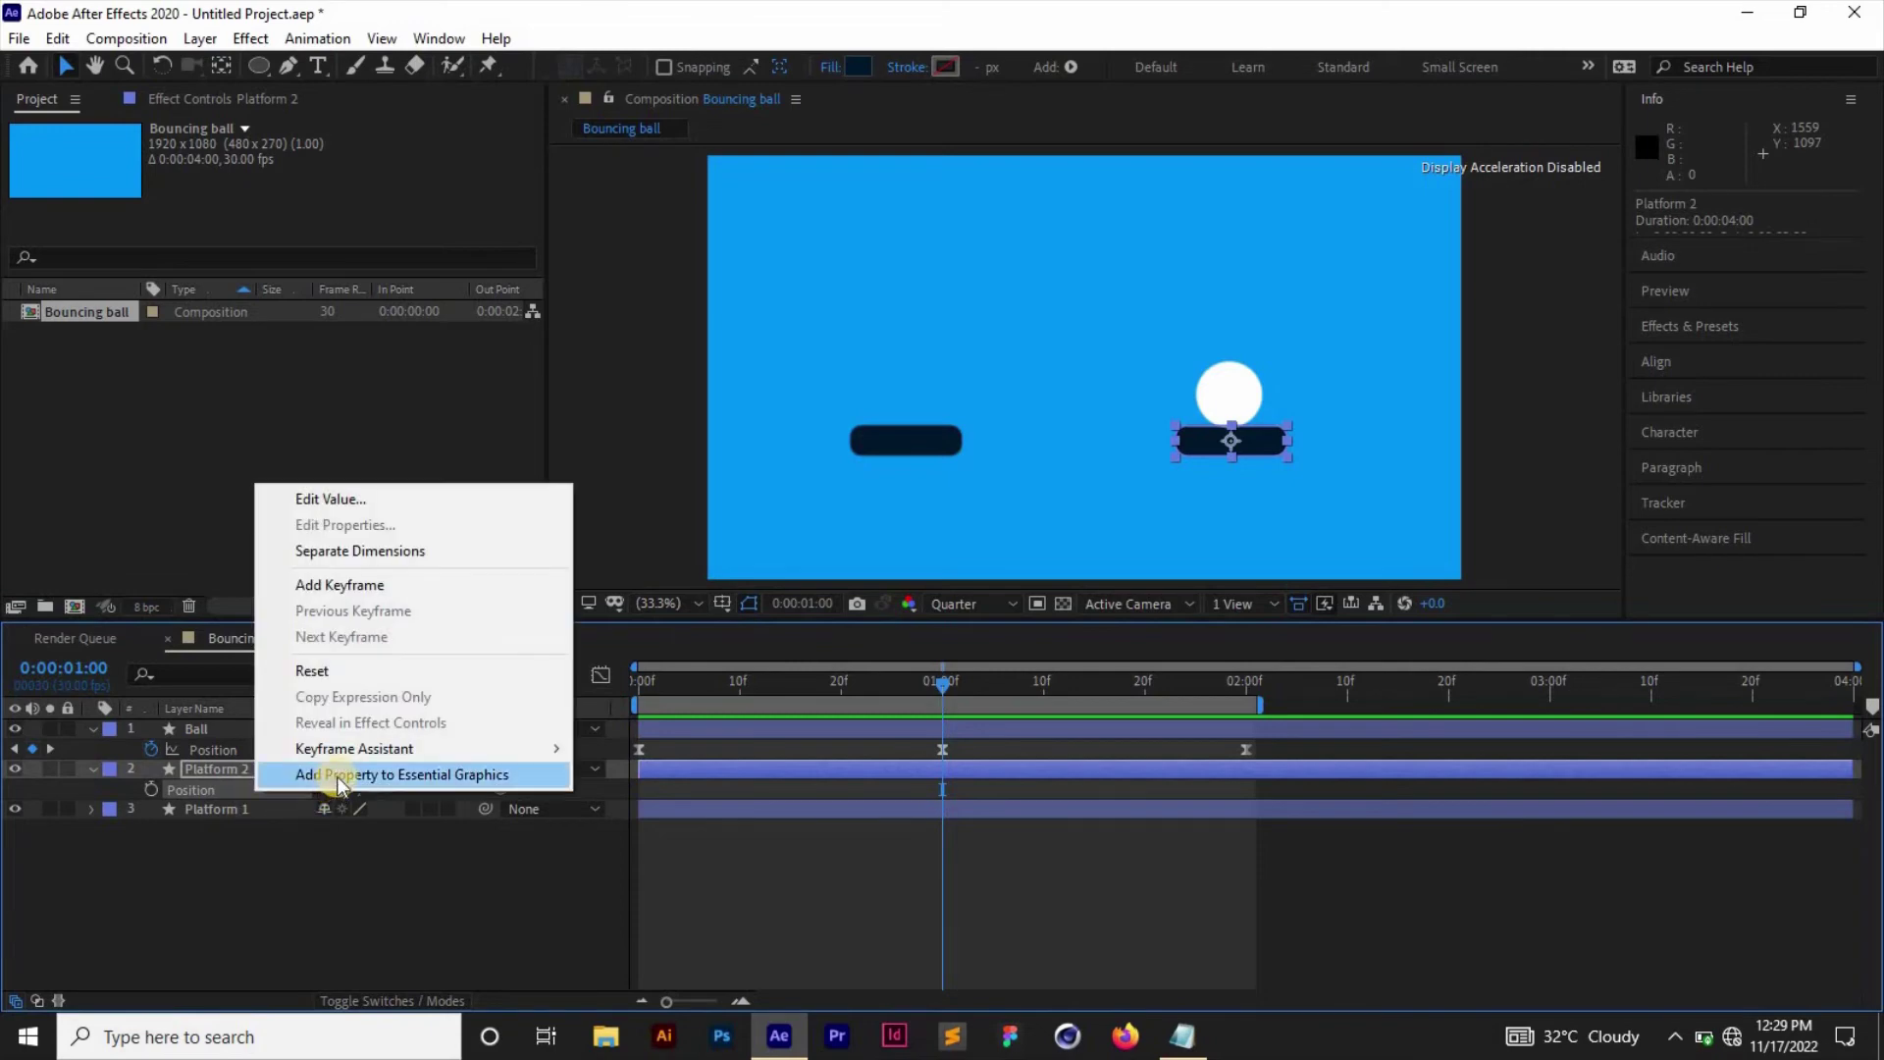
pyautogui.click(399, 550)
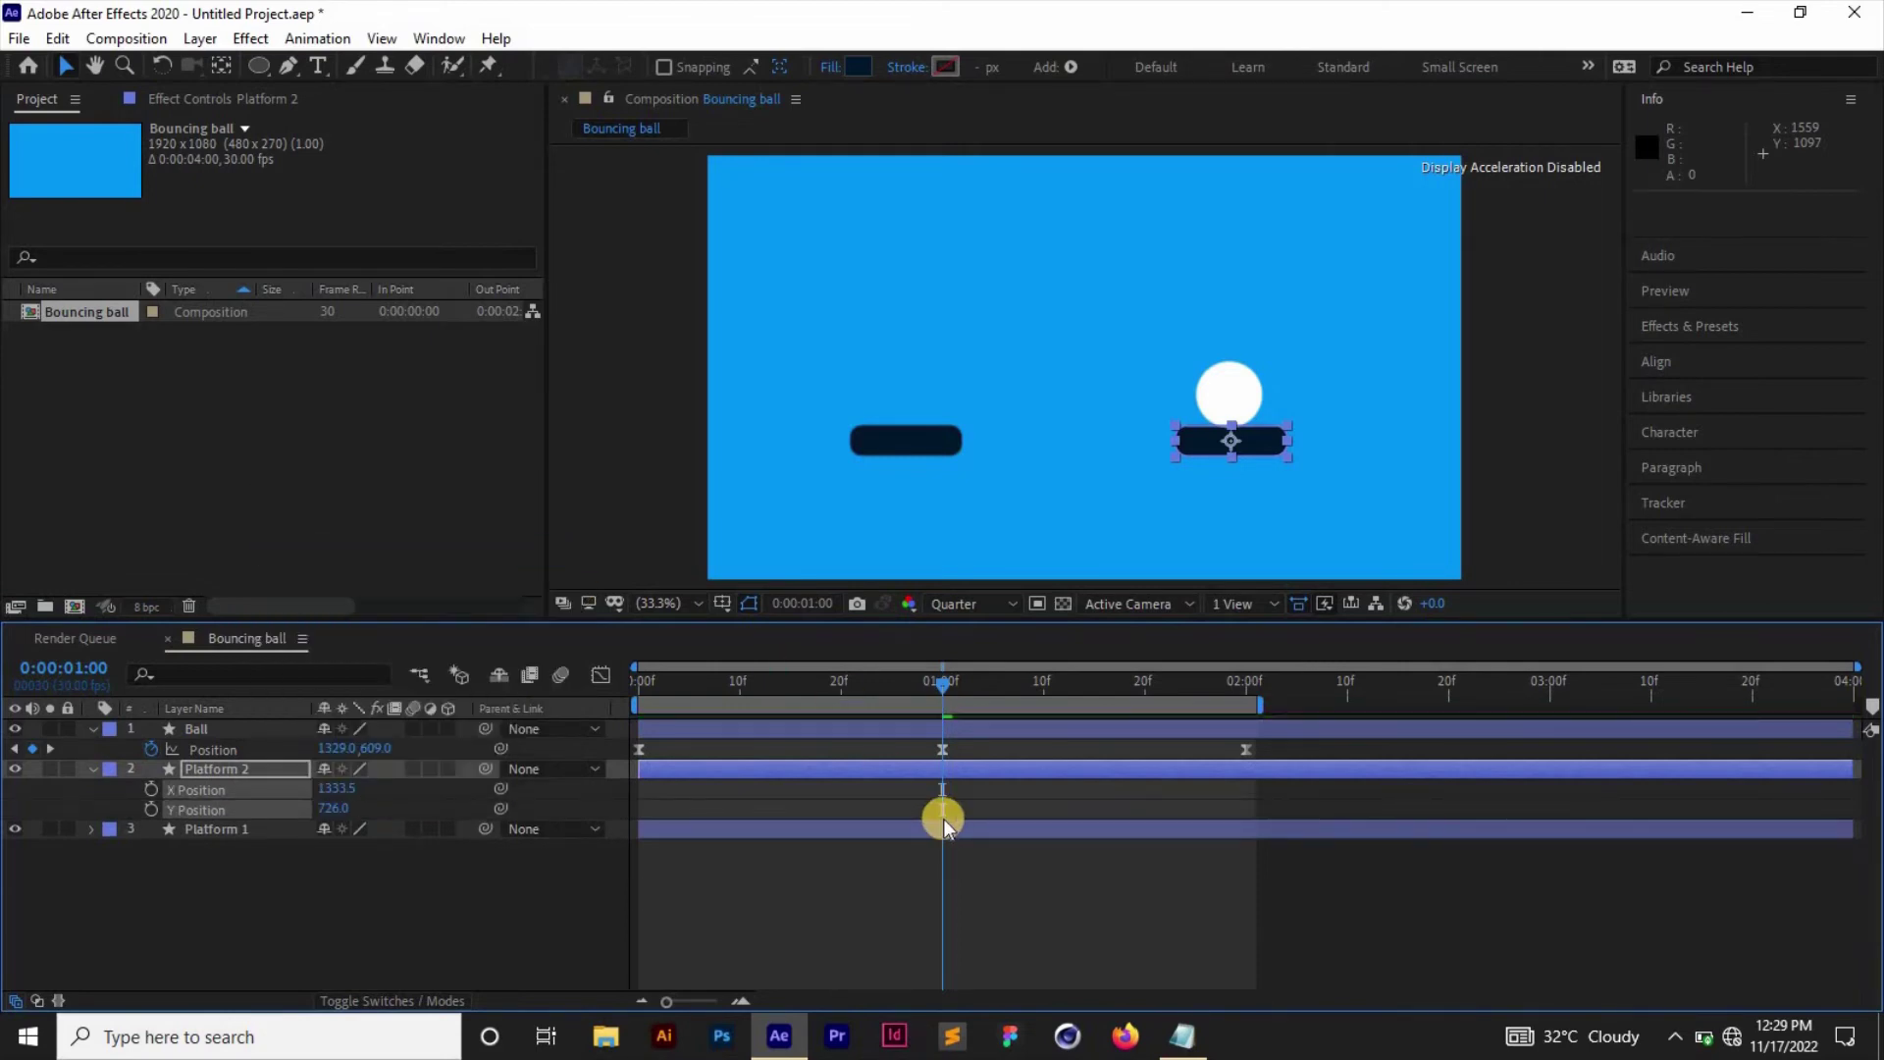
pyautogui.click(393, 884)
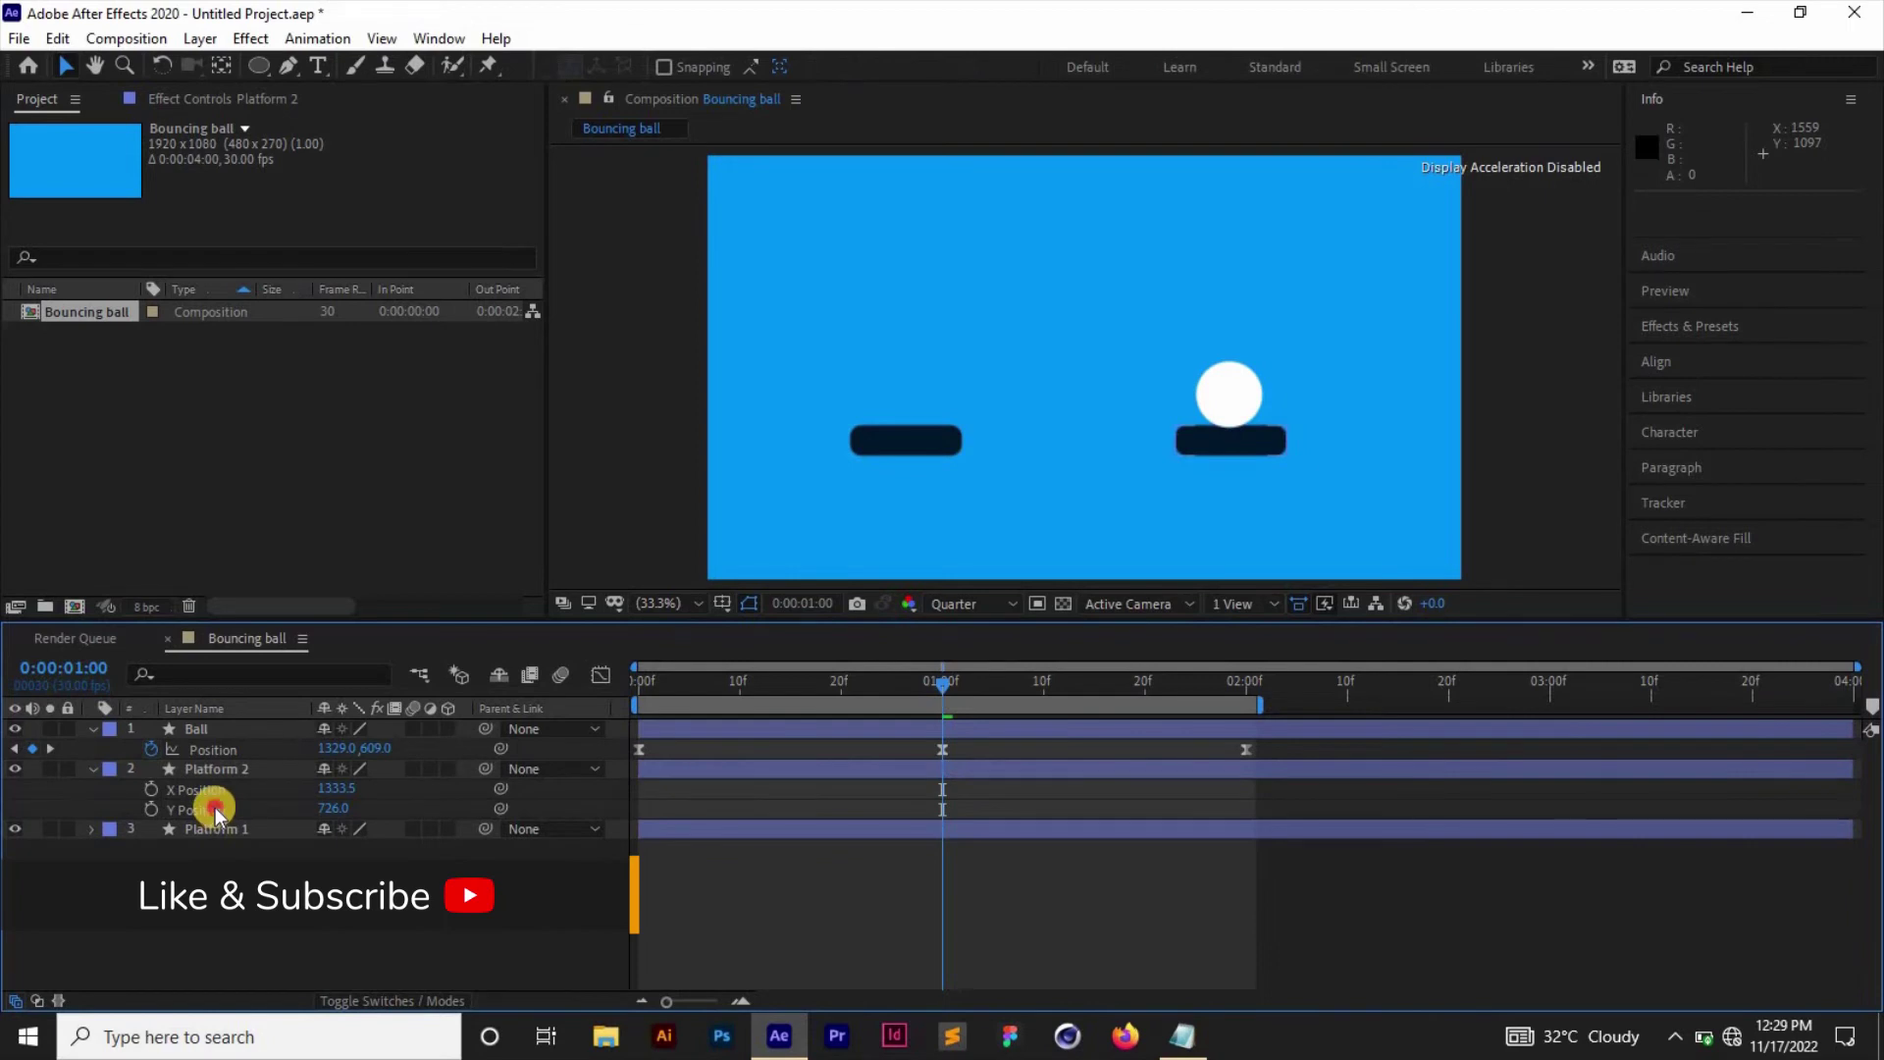
pyautogui.click(215, 806)
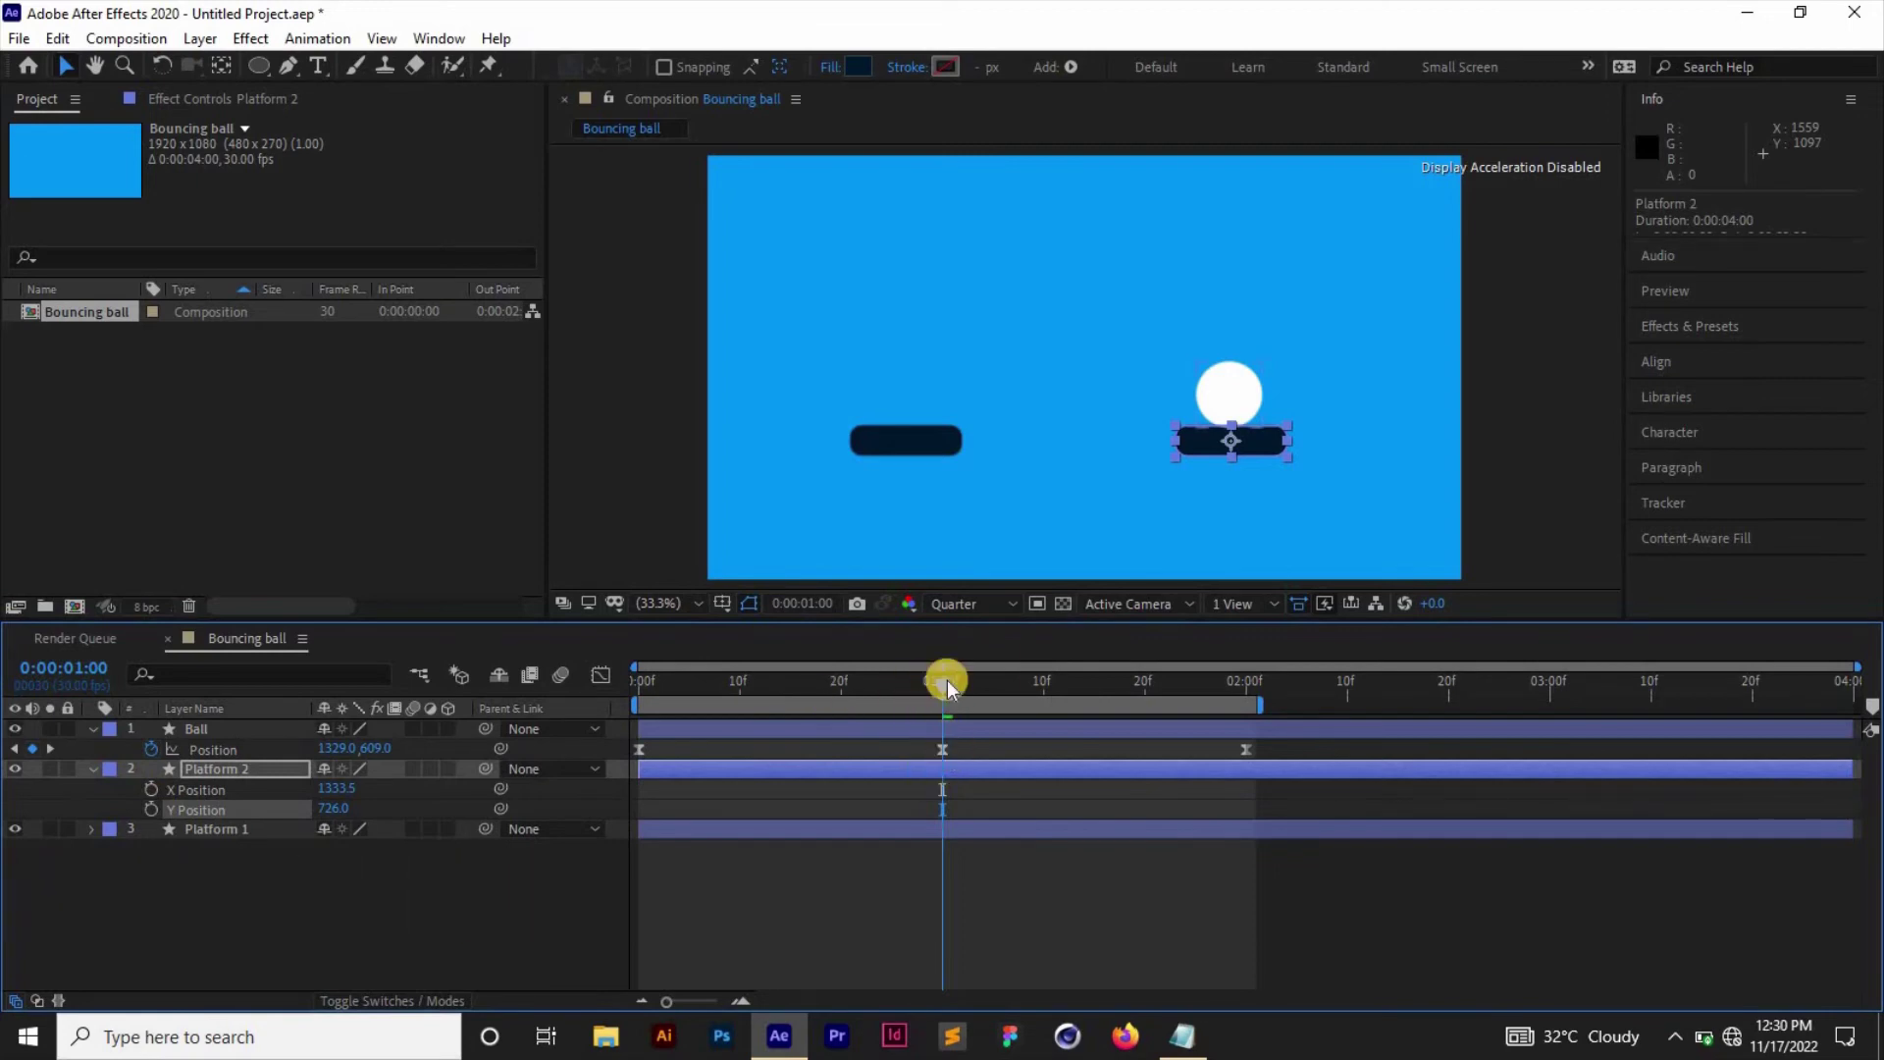
# Keyframe Platform 2's Y Position from 1:00, pushing it down then lifting it frame by frame.
pyautogui.click(151, 806)
pyautogui.moveTo(939, 683); pyautogui.dragTo(951, 683)
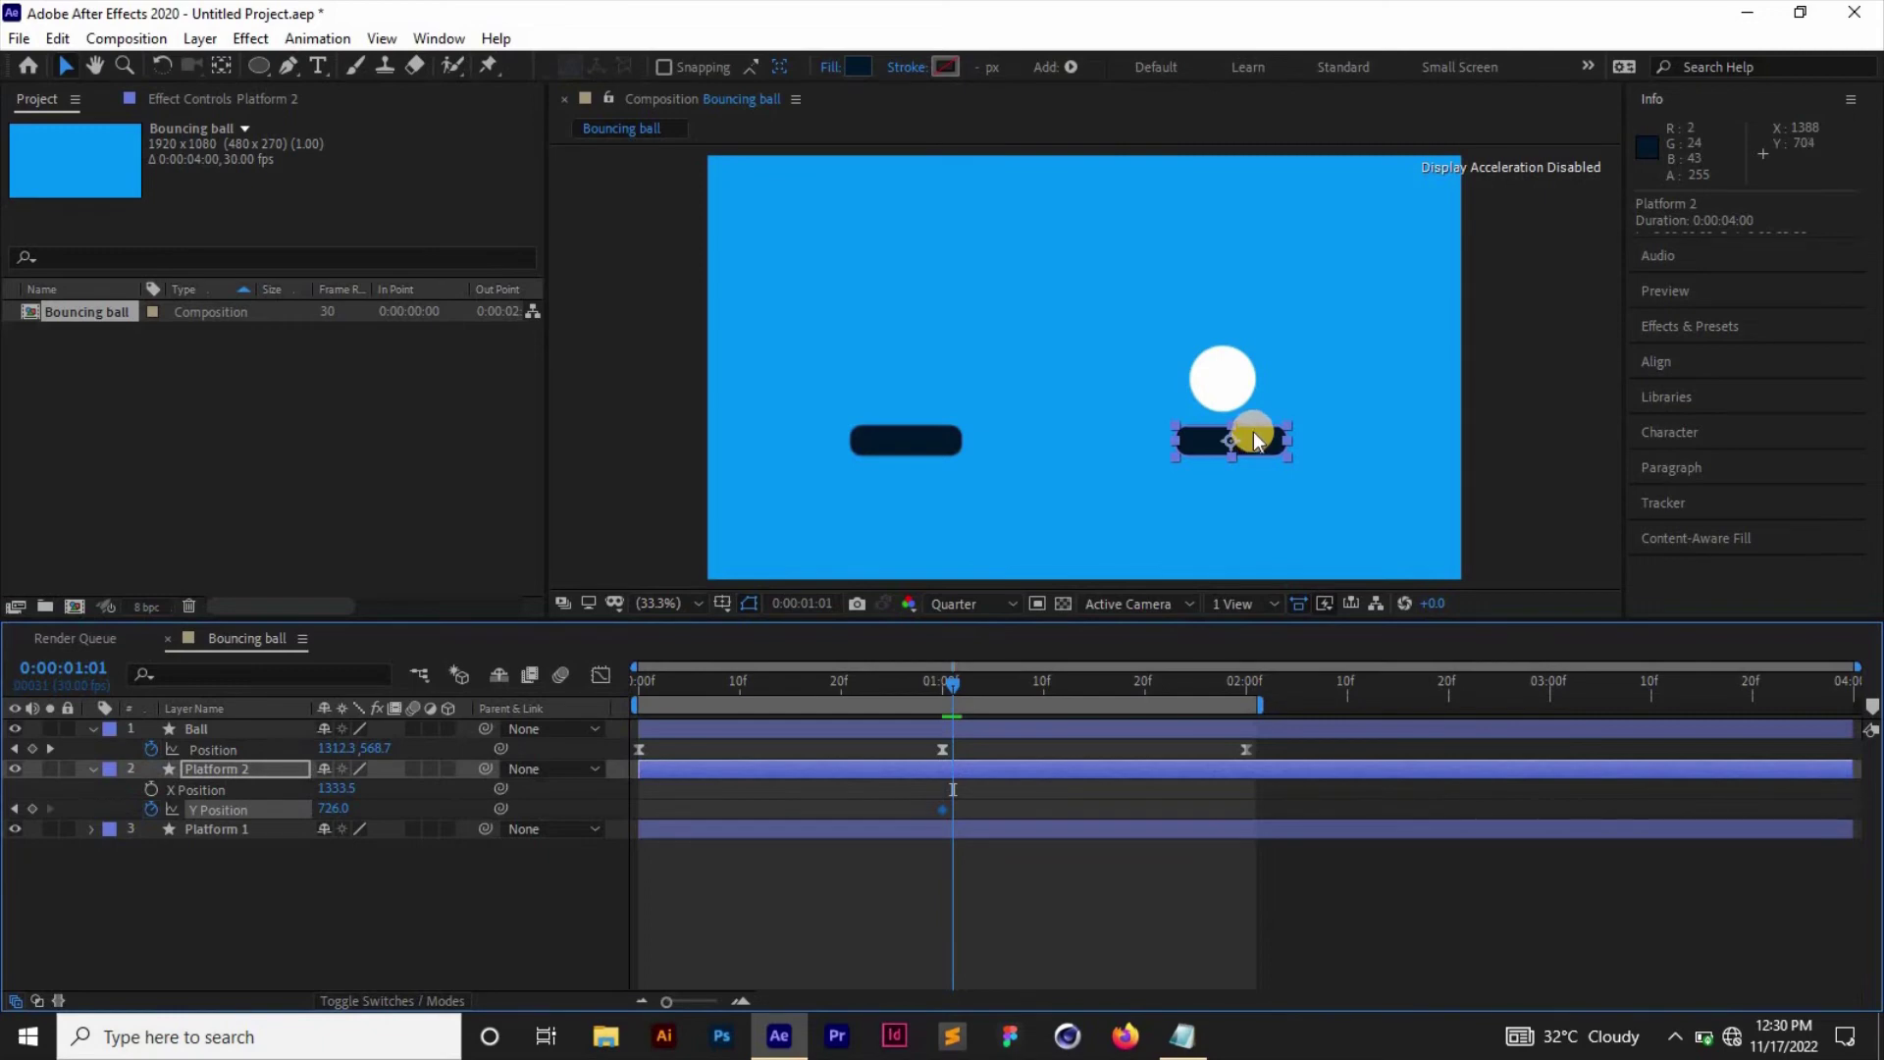
pyautogui.moveTo(1254, 433); pyautogui.dragTo(1254, 450)
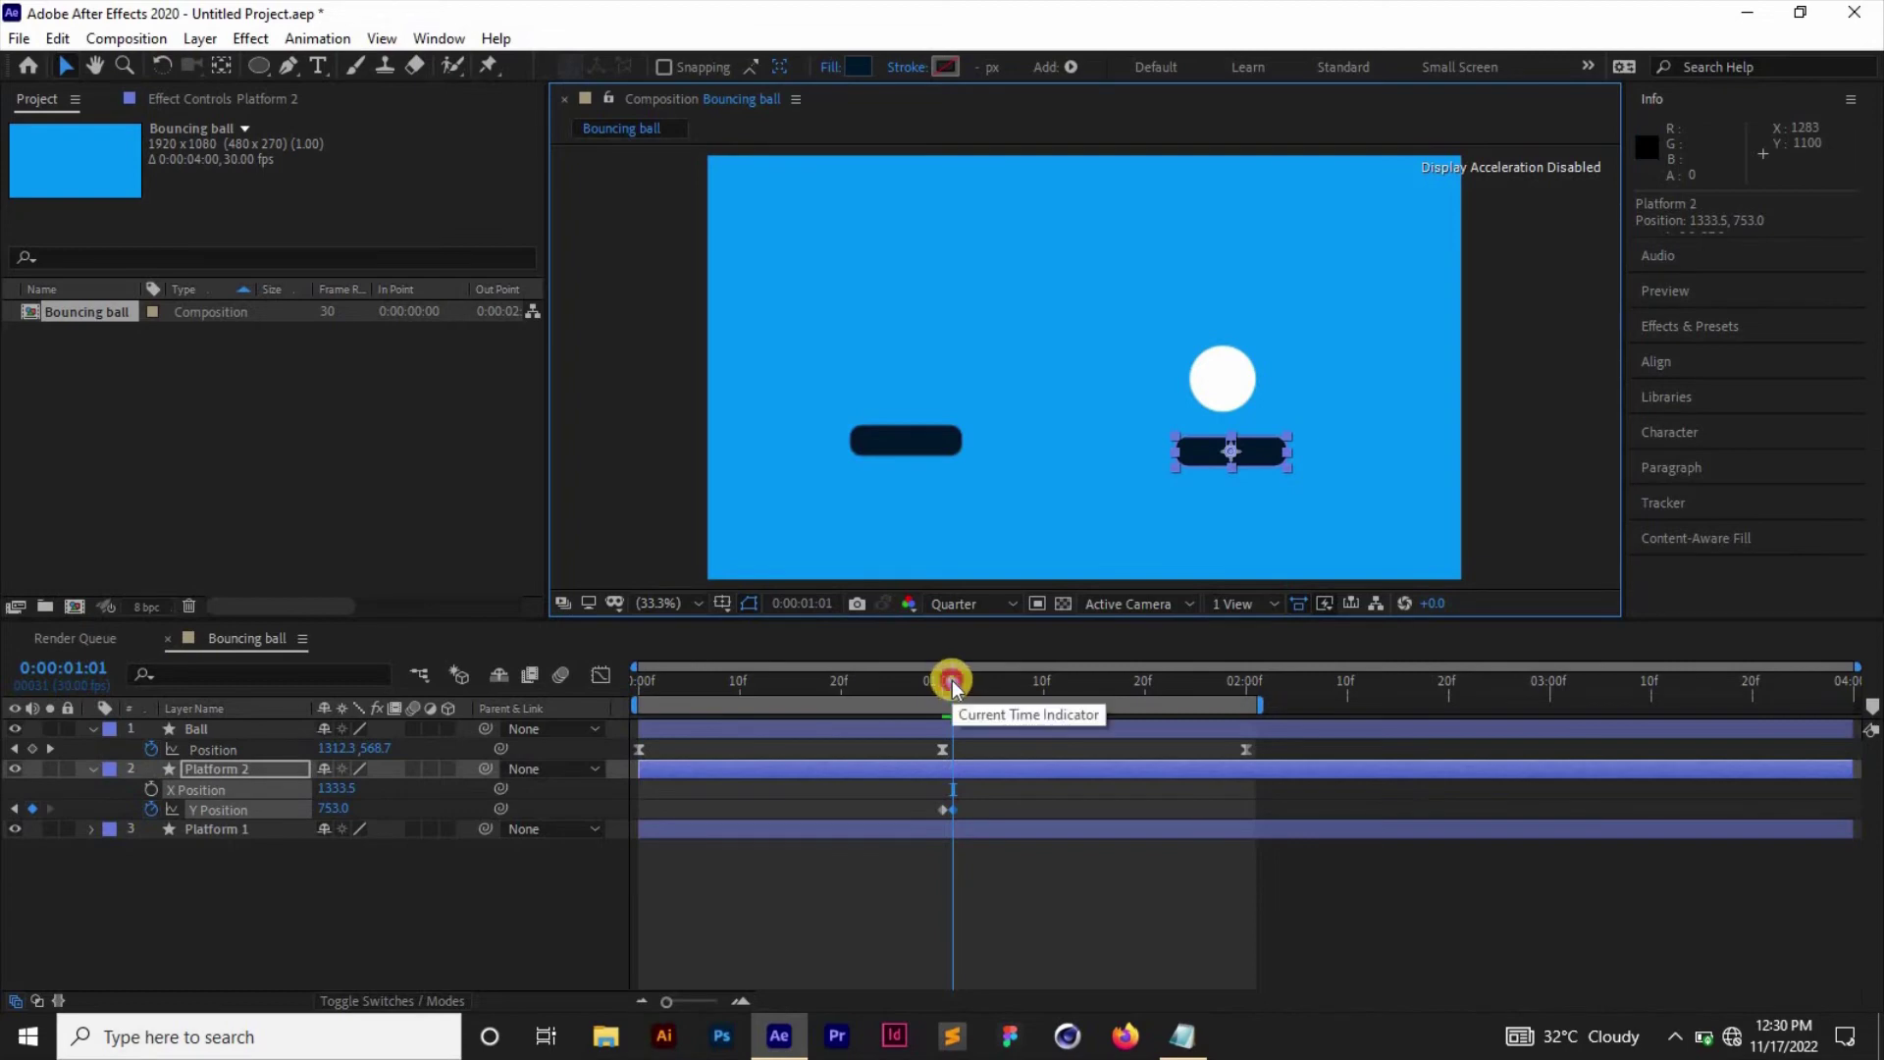
pyautogui.moveTo(951, 680); pyautogui.dragTo(962, 679)
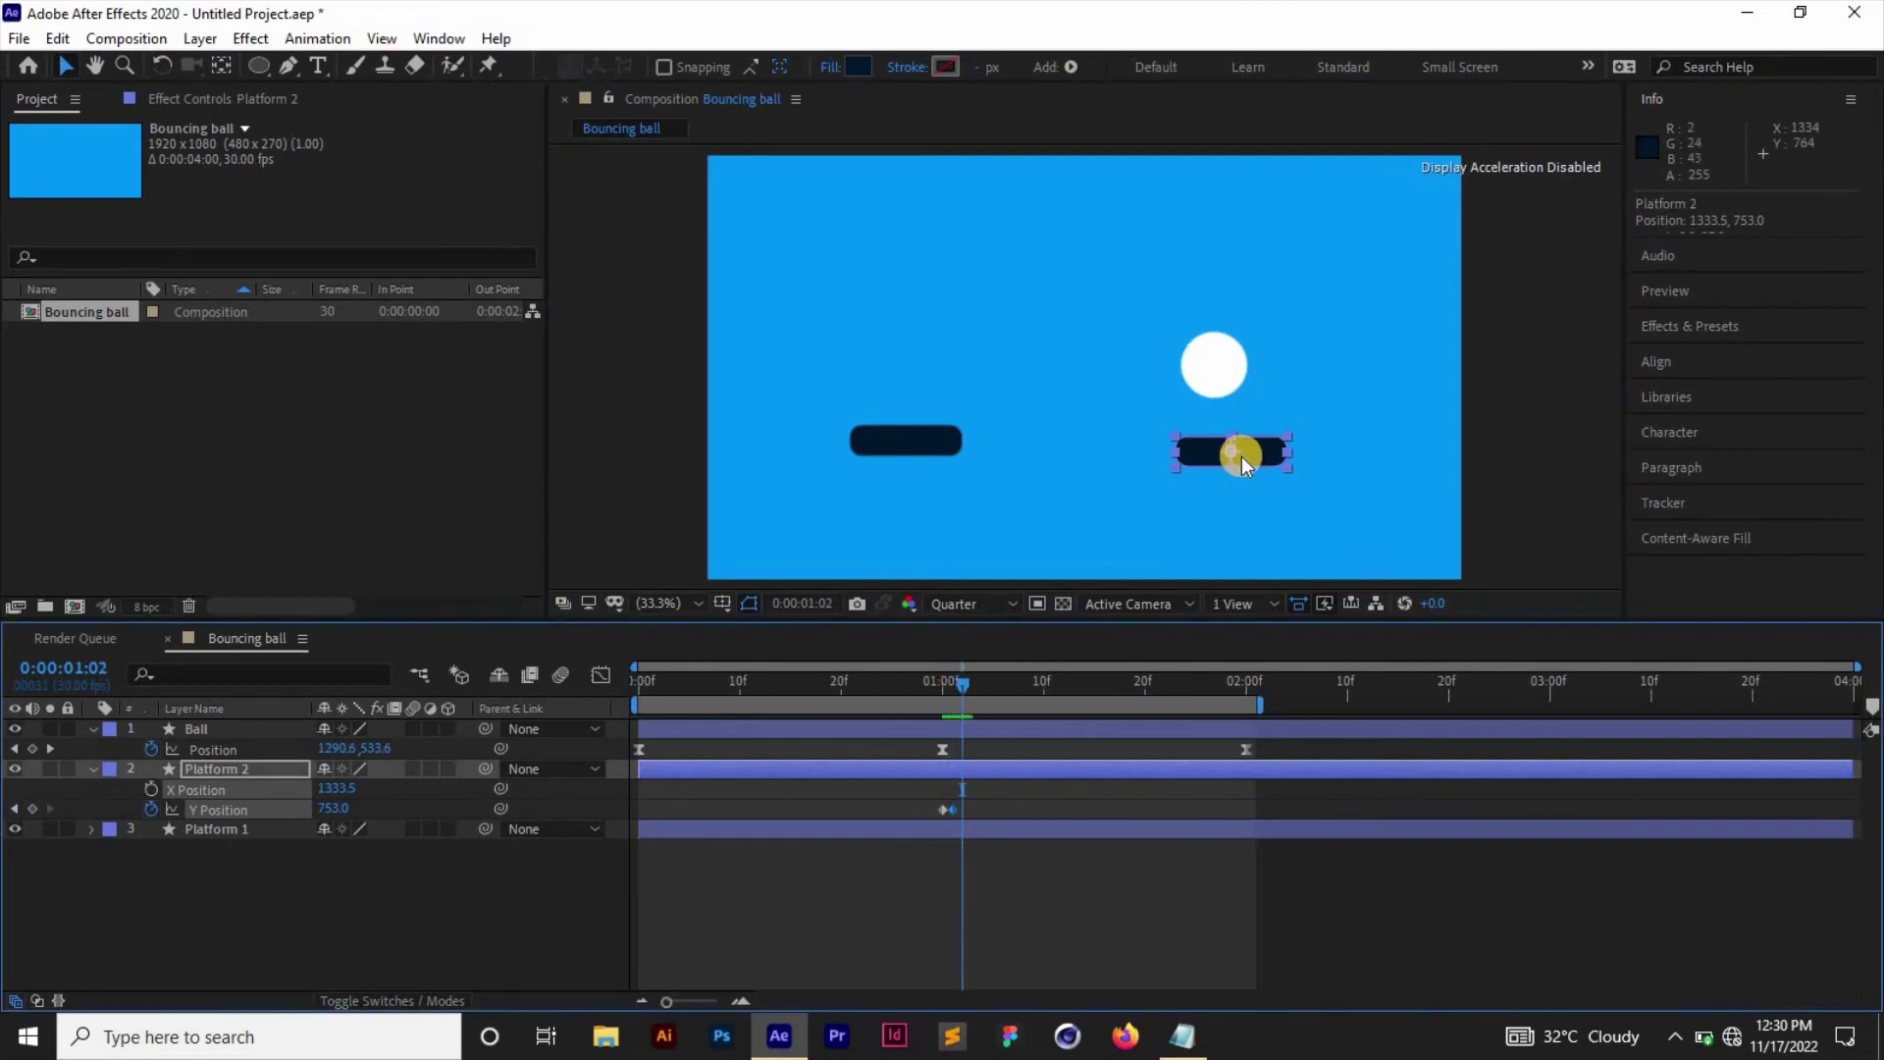
pyautogui.moveTo(1246, 449); pyautogui.dragTo(1248, 427)
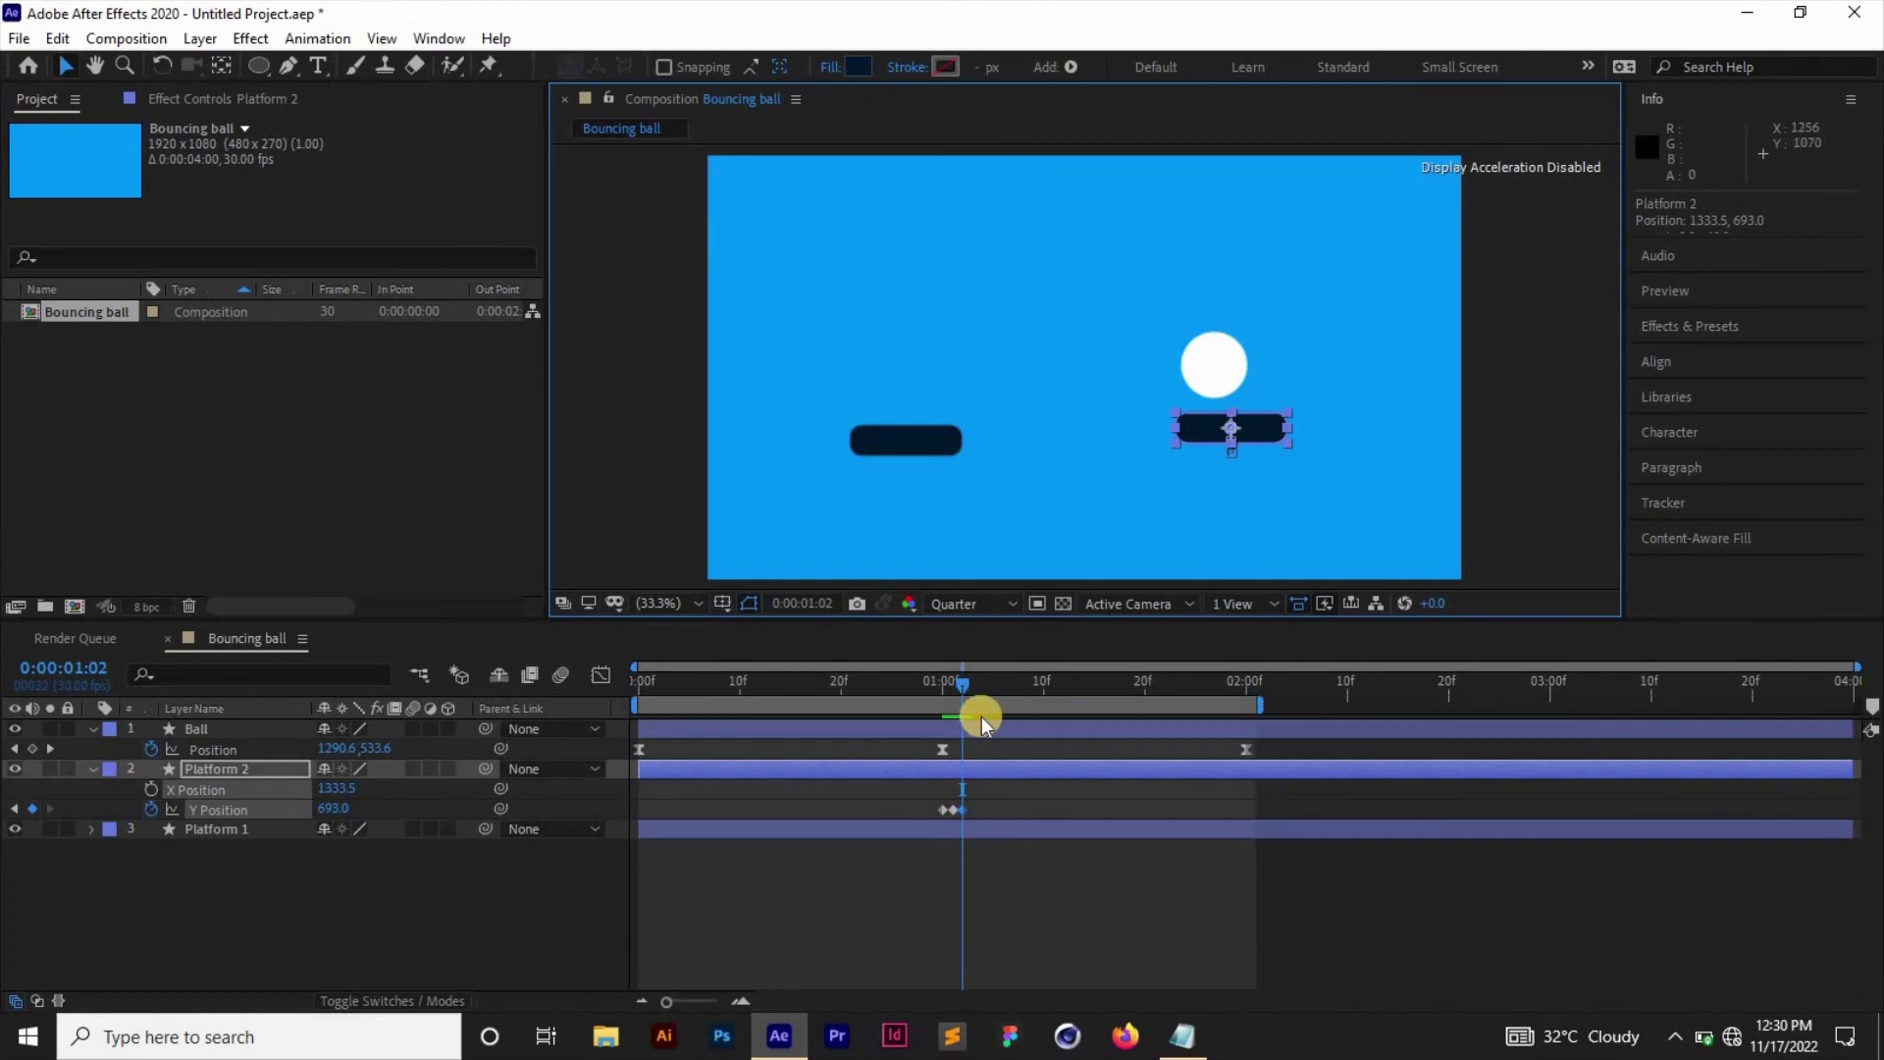
pyautogui.moveTo(963, 681); pyautogui.dragTo(975, 681)
pyautogui.moveTo(1257, 434); pyautogui.dragTo(1262, 436)
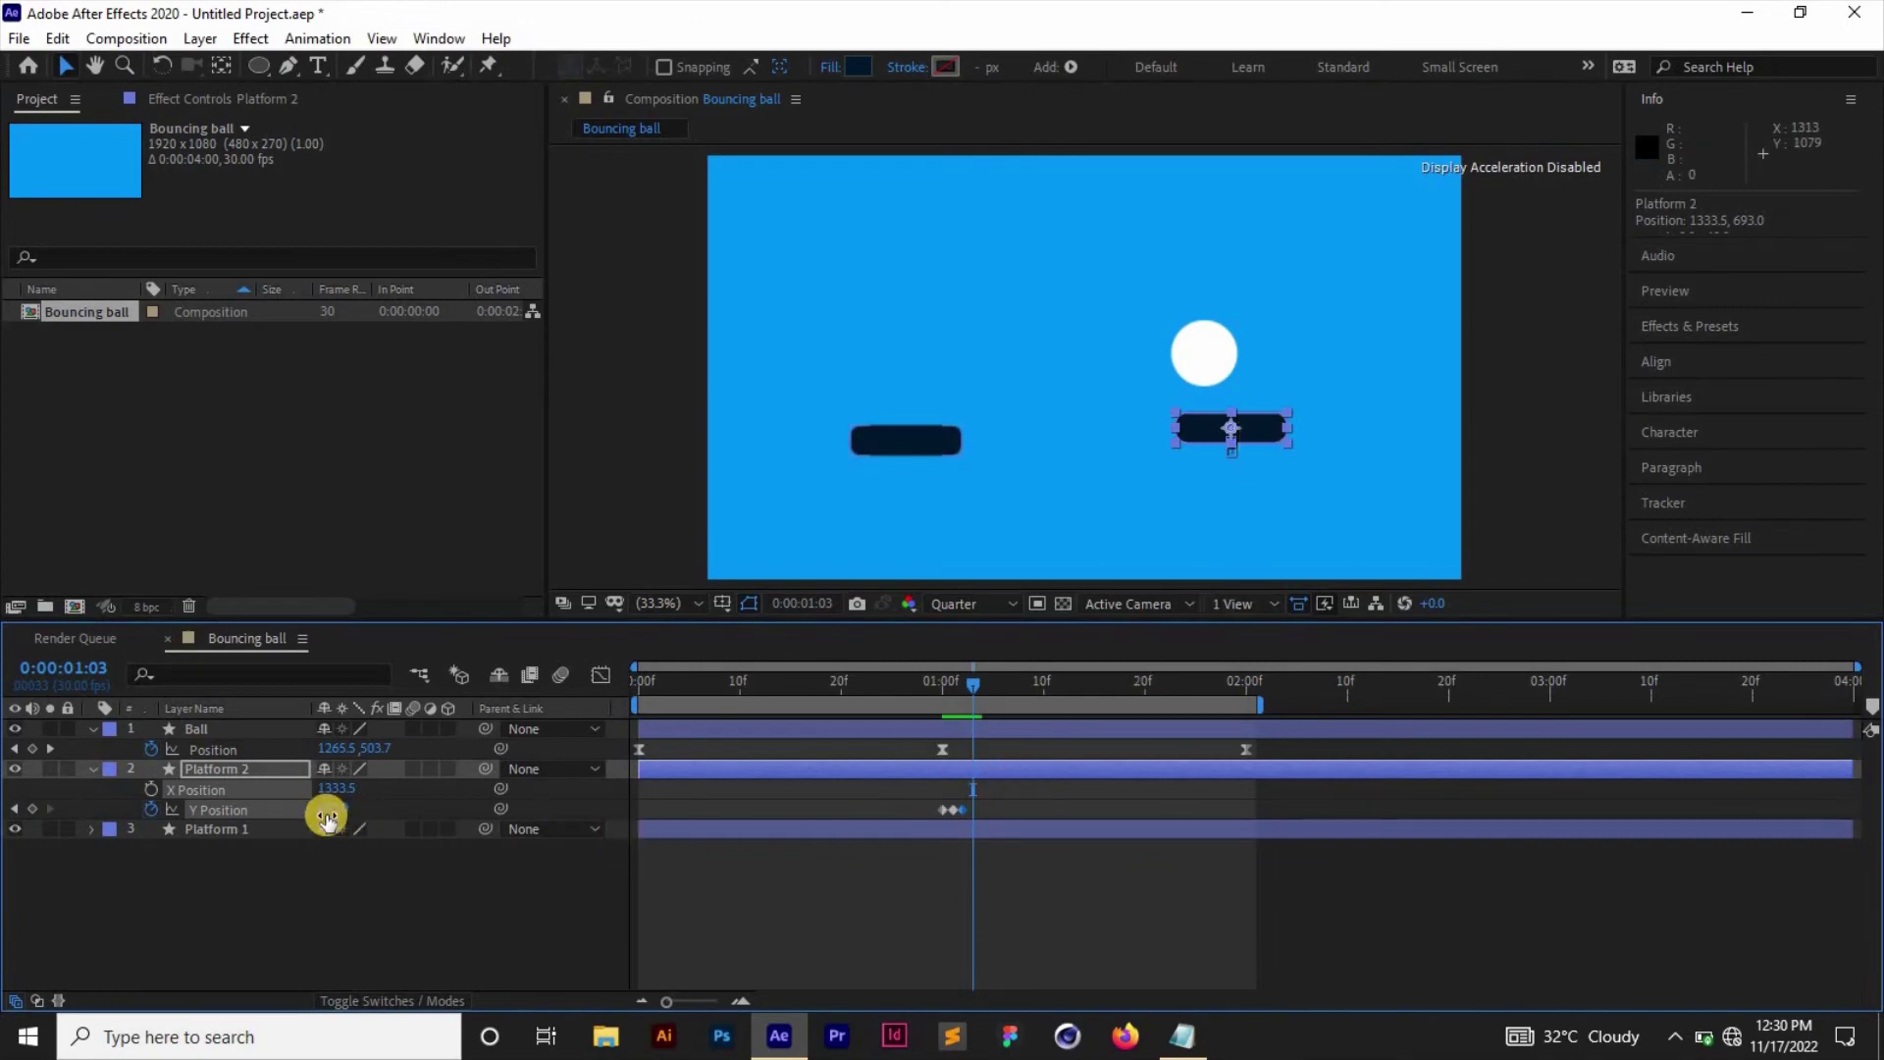
# Set Platform 2's Y Position back to its rest value of 726.
pyautogui.click(211, 834)
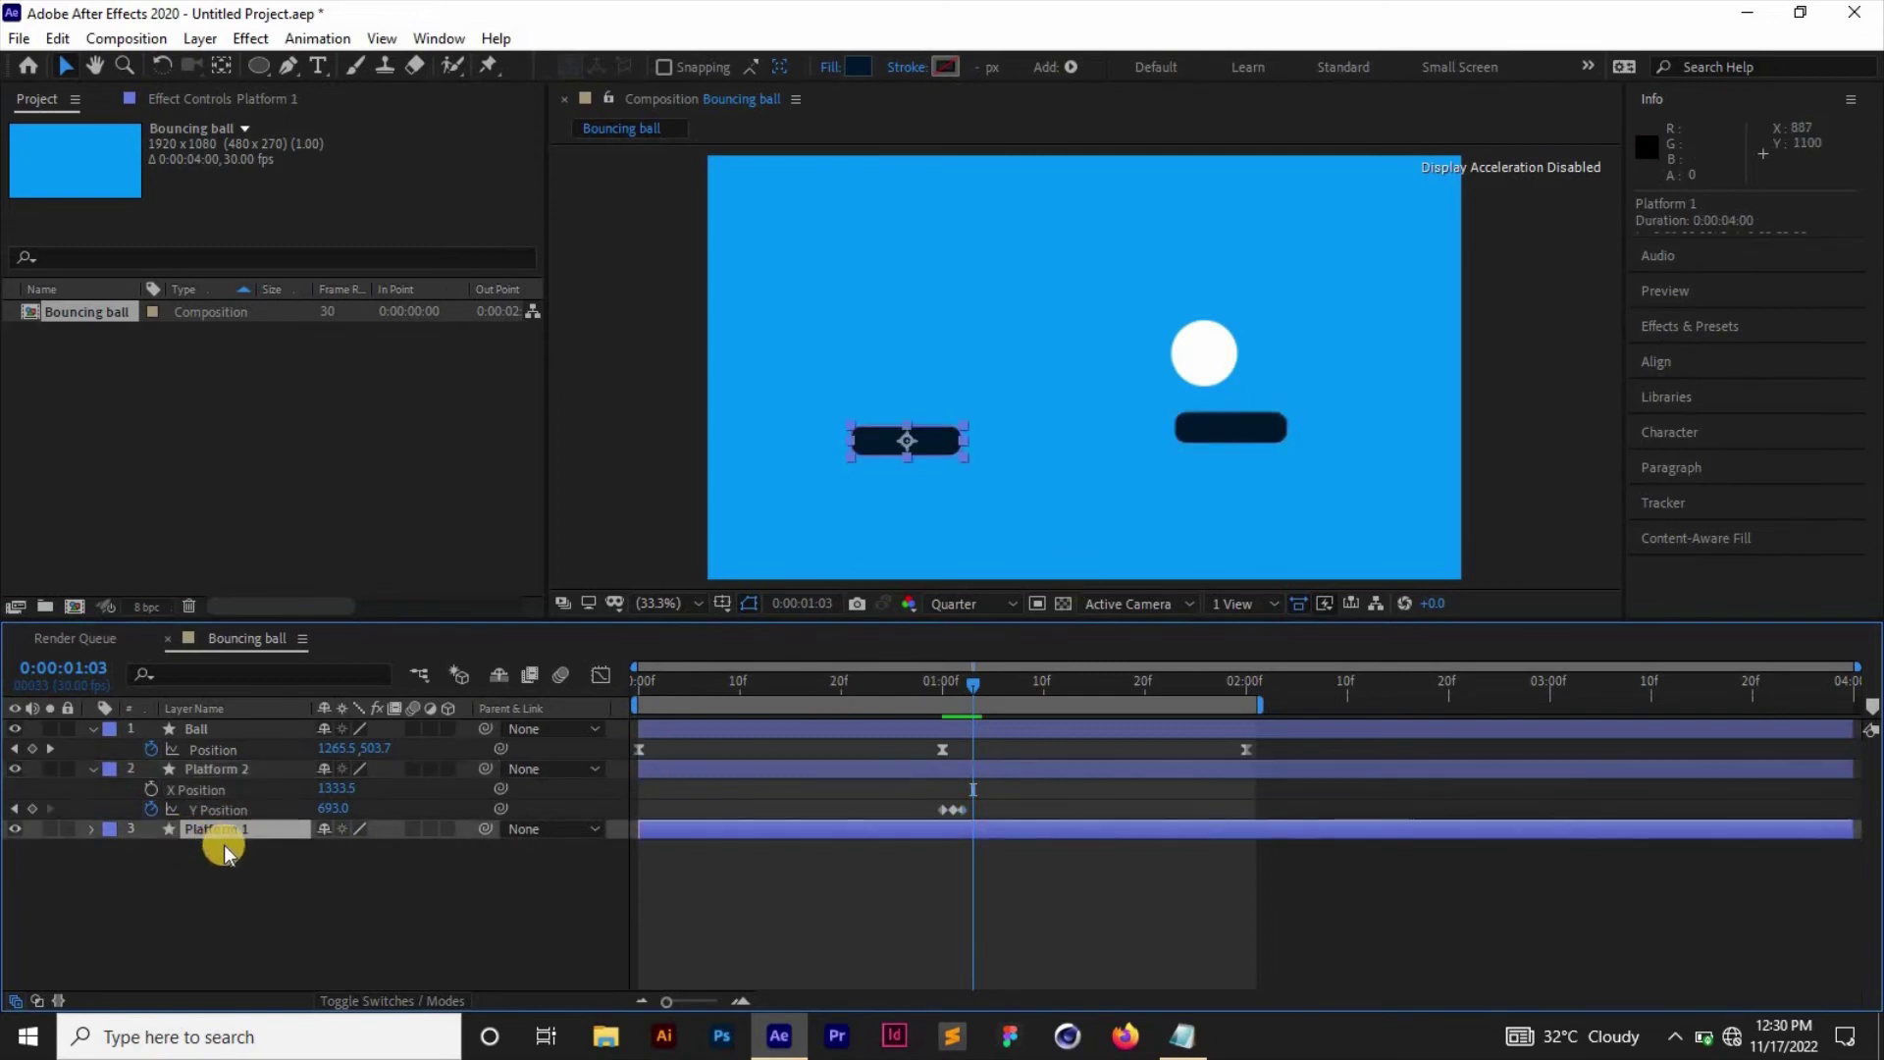
pyautogui.press('p')
pyautogui.click(334, 809)
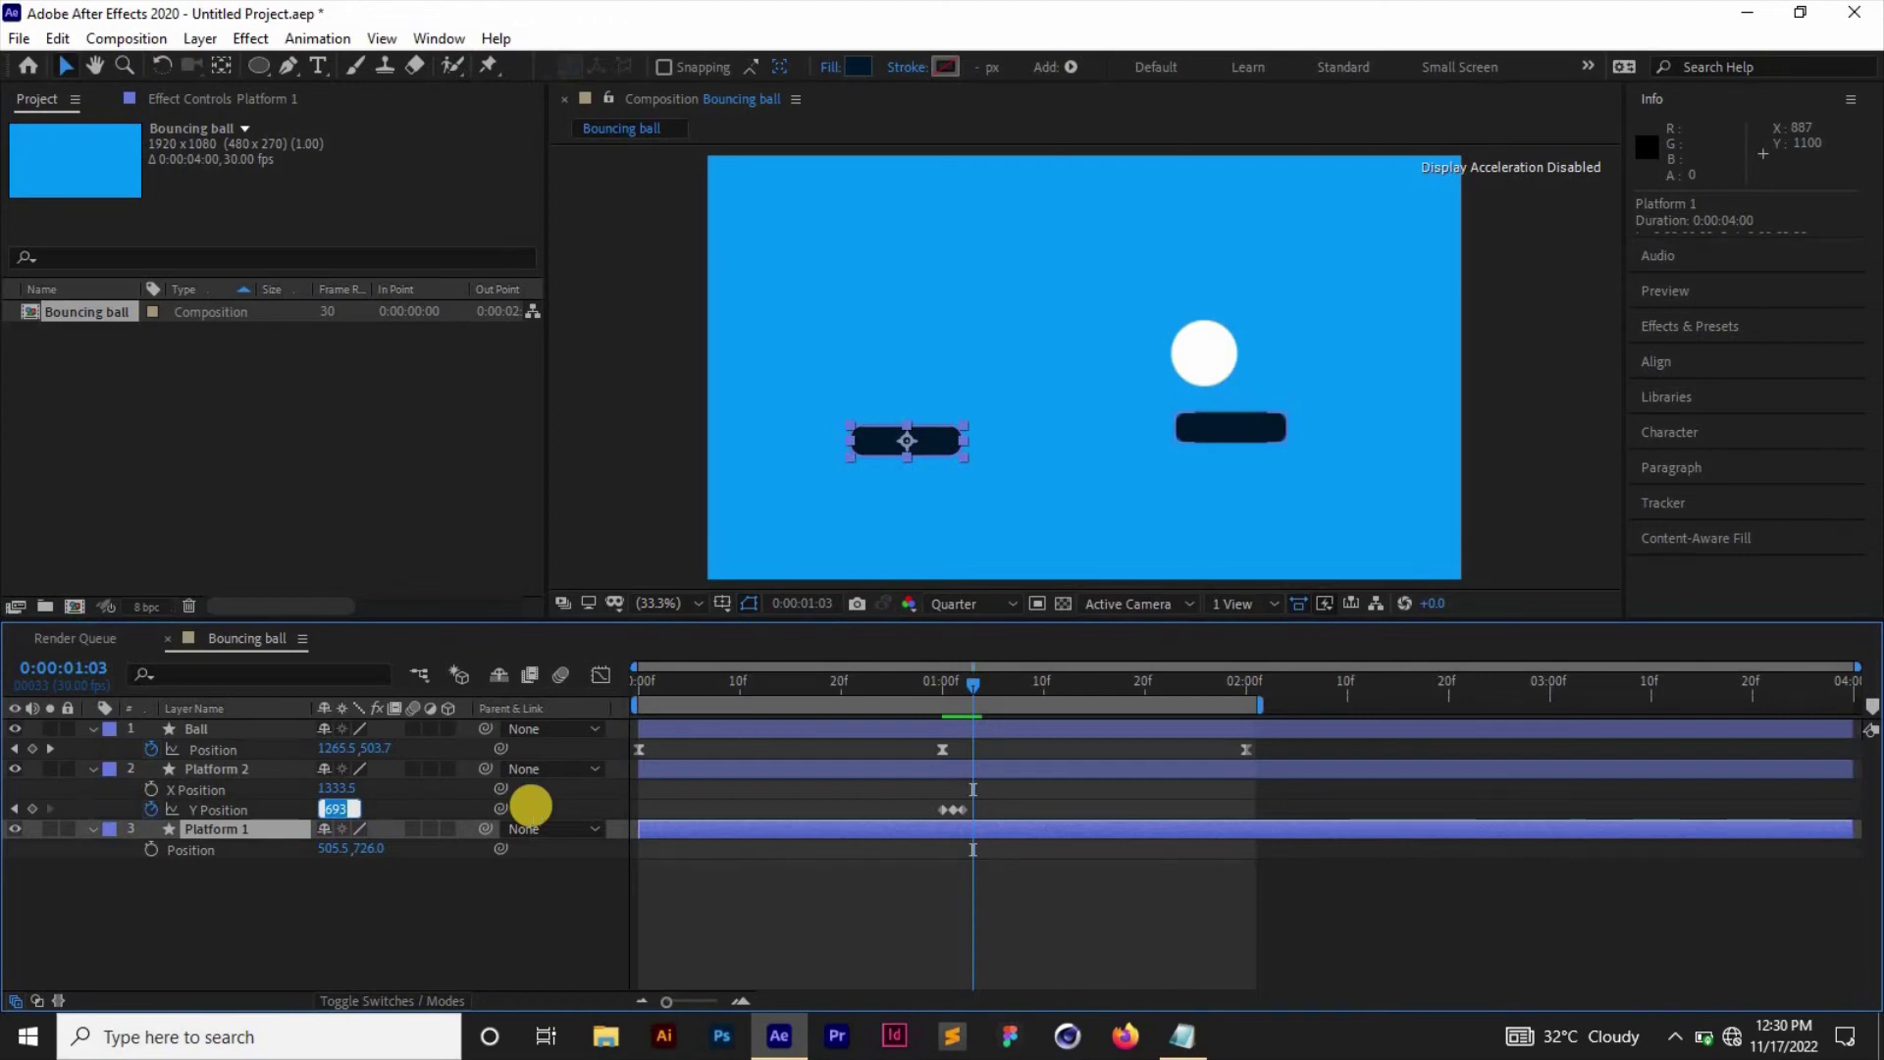
pyautogui.write('726')
pyautogui.press('Return')
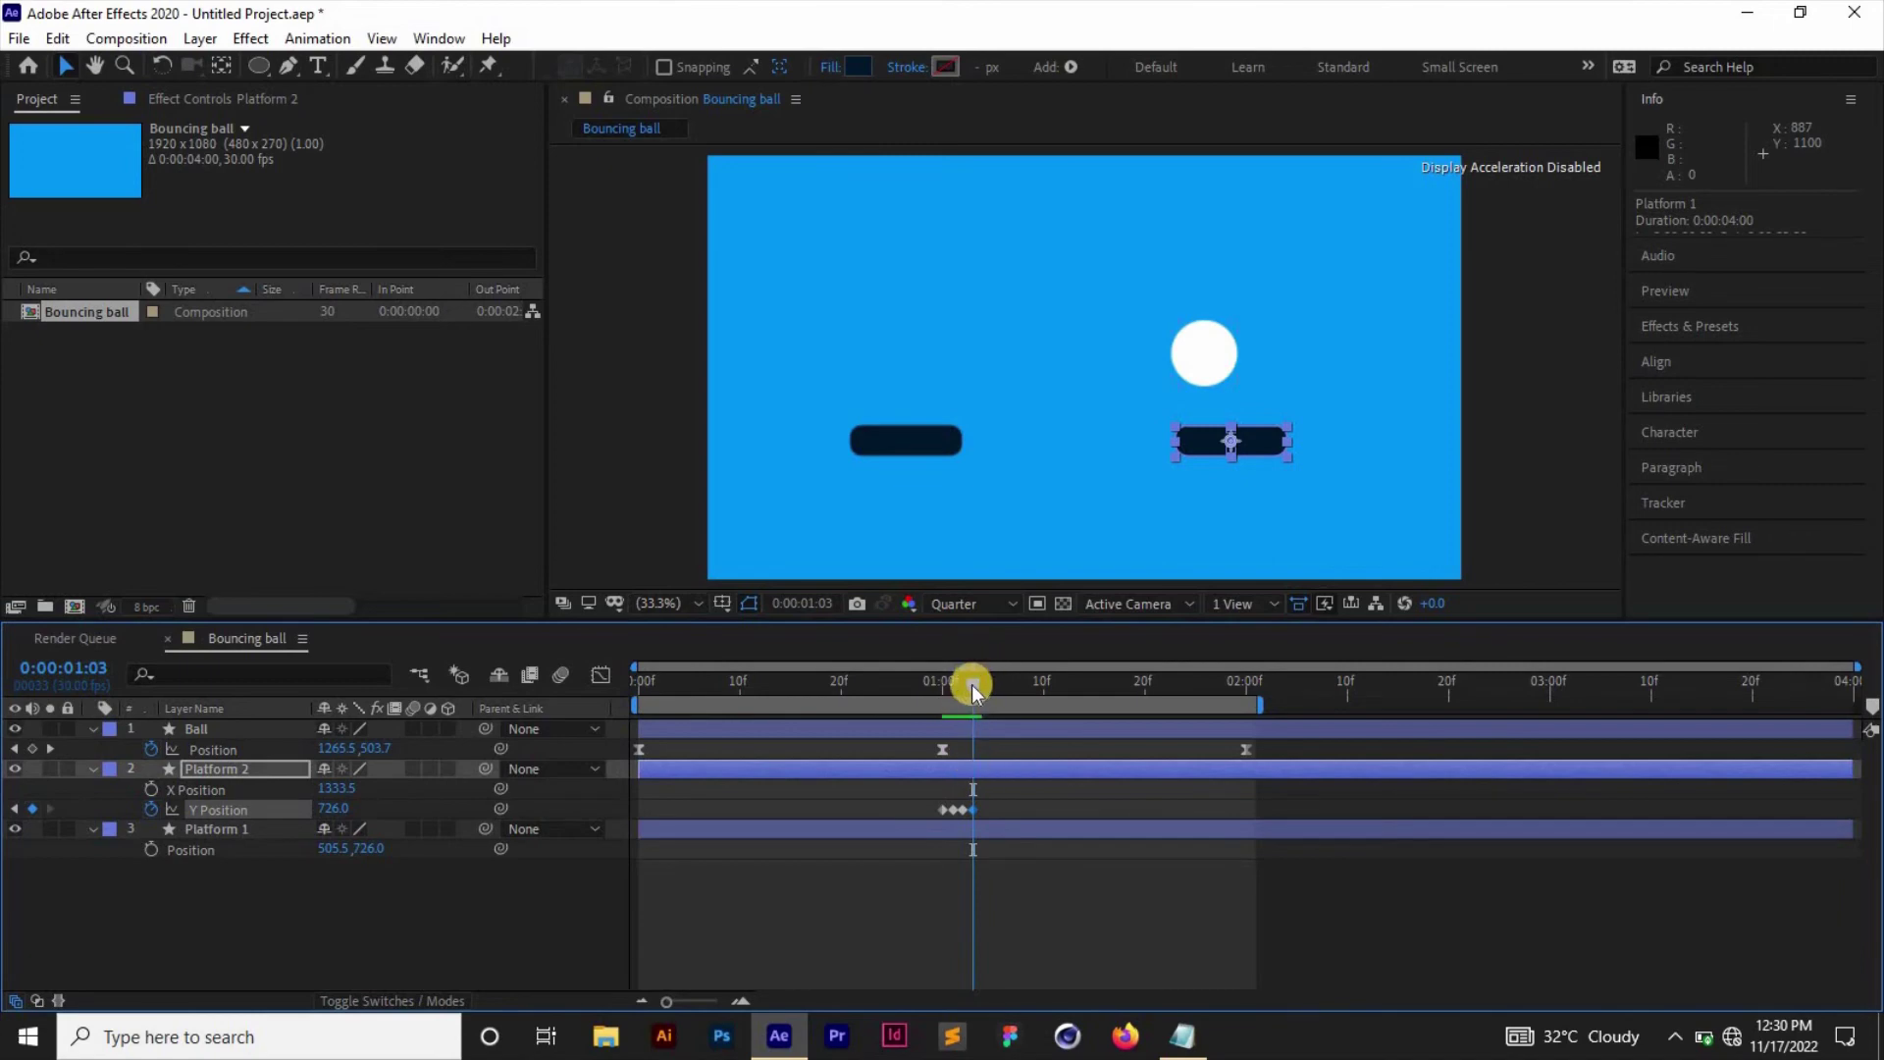
# Shift the four Y Position keyframes so the 753.0 dip meets the one-second landing, then preview.
pyautogui.moveTo(972, 685); pyautogui.dragTo(993, 685)
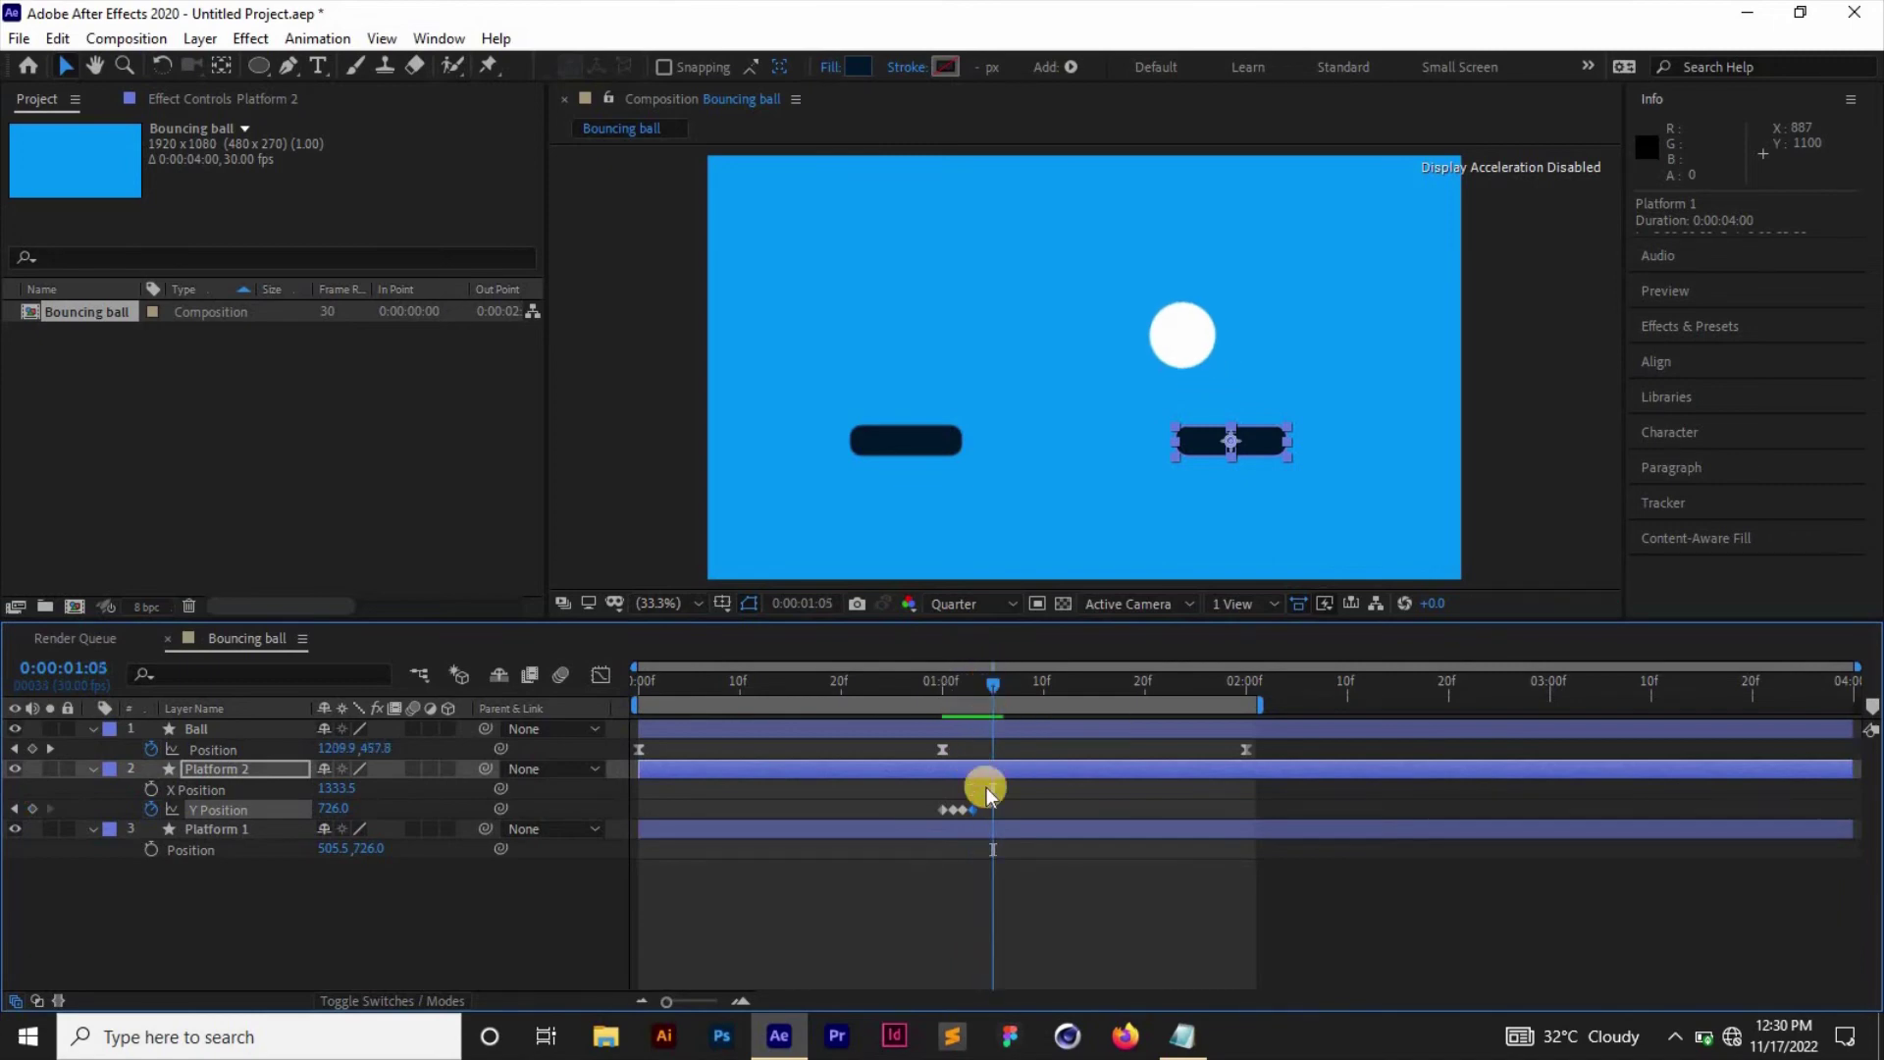
pyautogui.moveTo(981, 801); pyautogui.dragTo(922, 812)
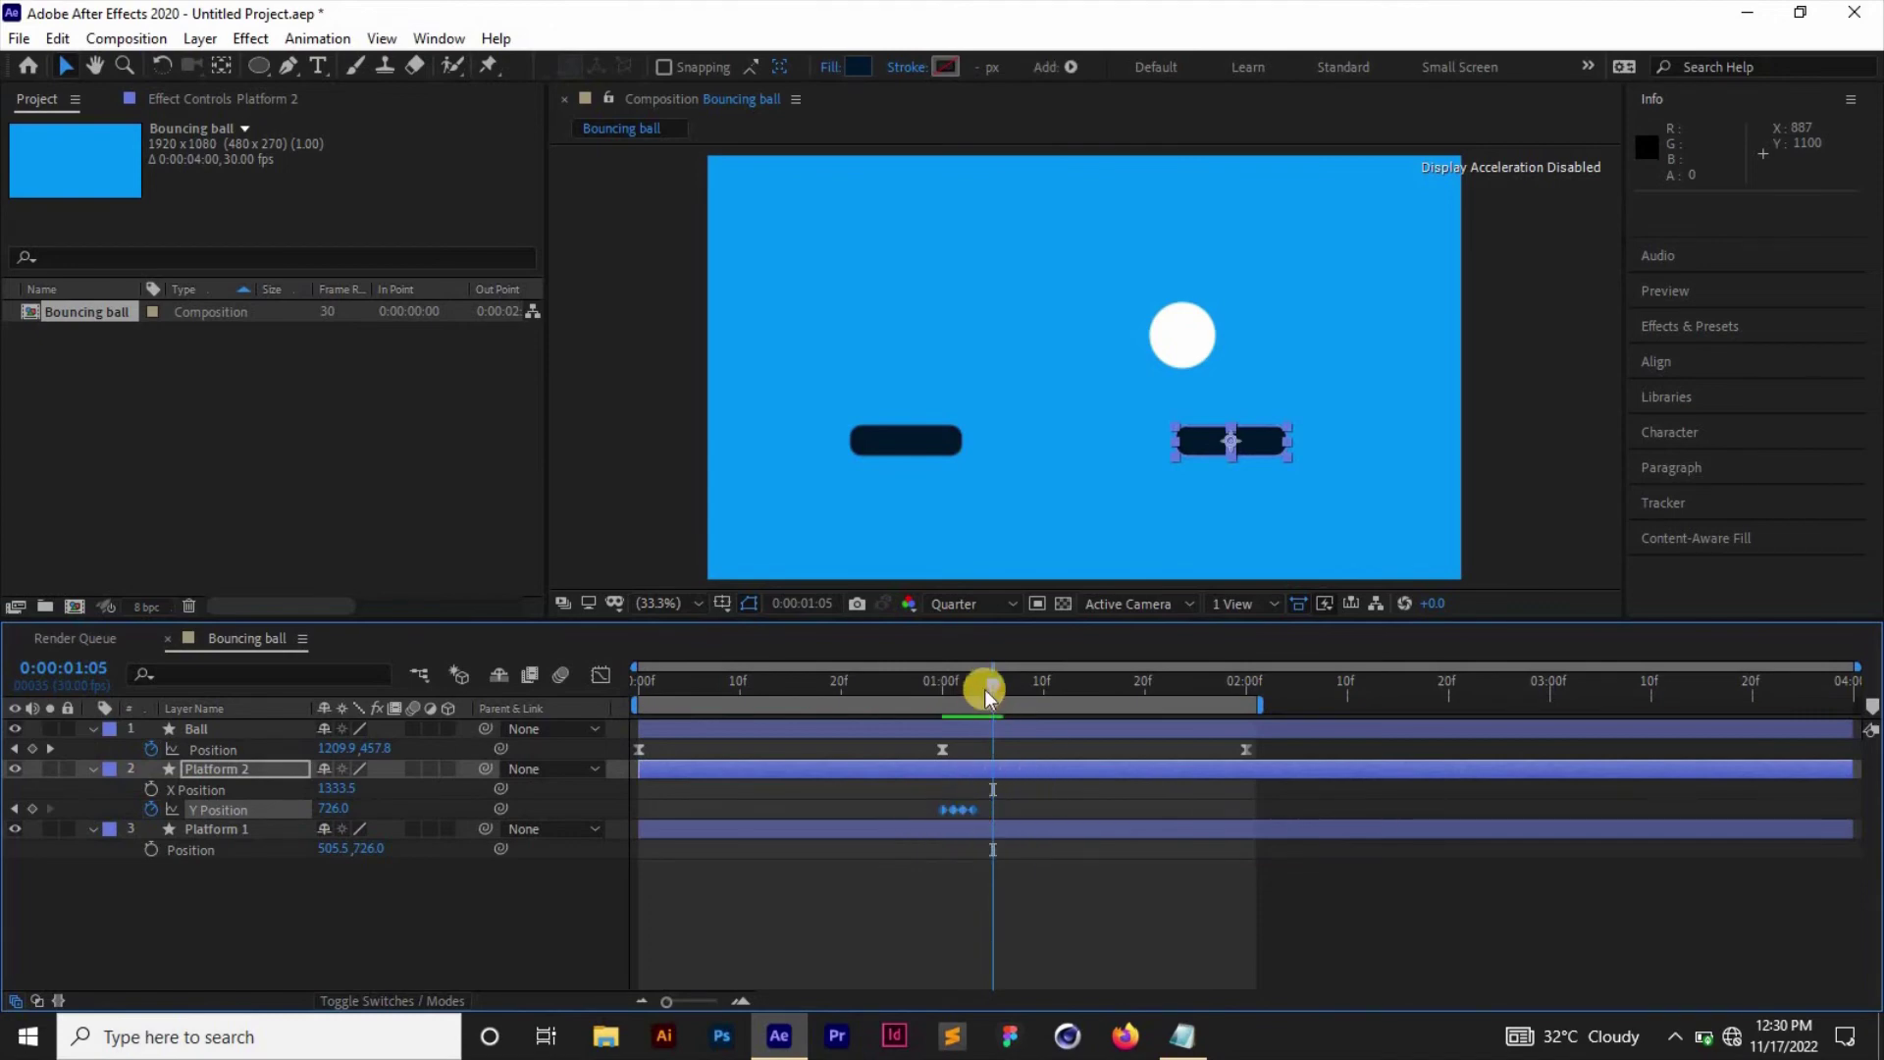
pyautogui.moveTo(993, 686); pyautogui.dragTo(942, 685)
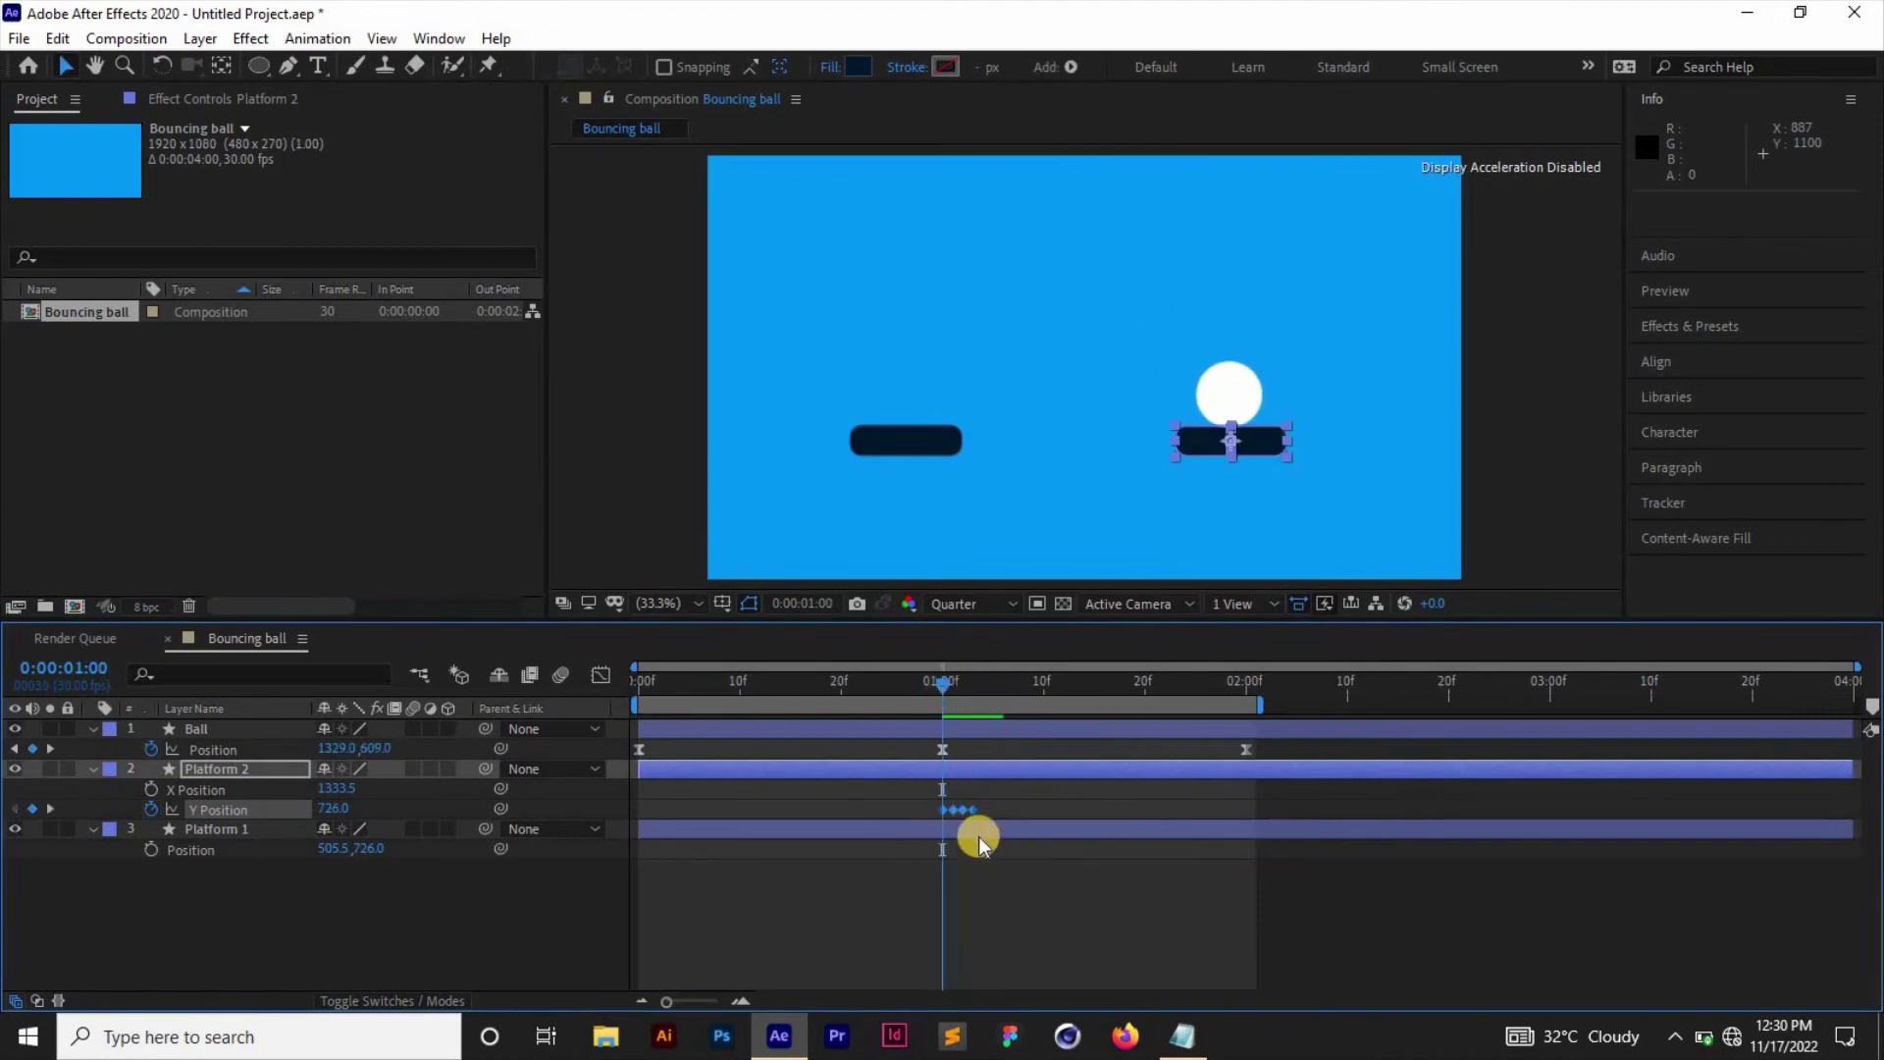
pyautogui.moveTo(971, 811); pyautogui.dragTo(966, 809)
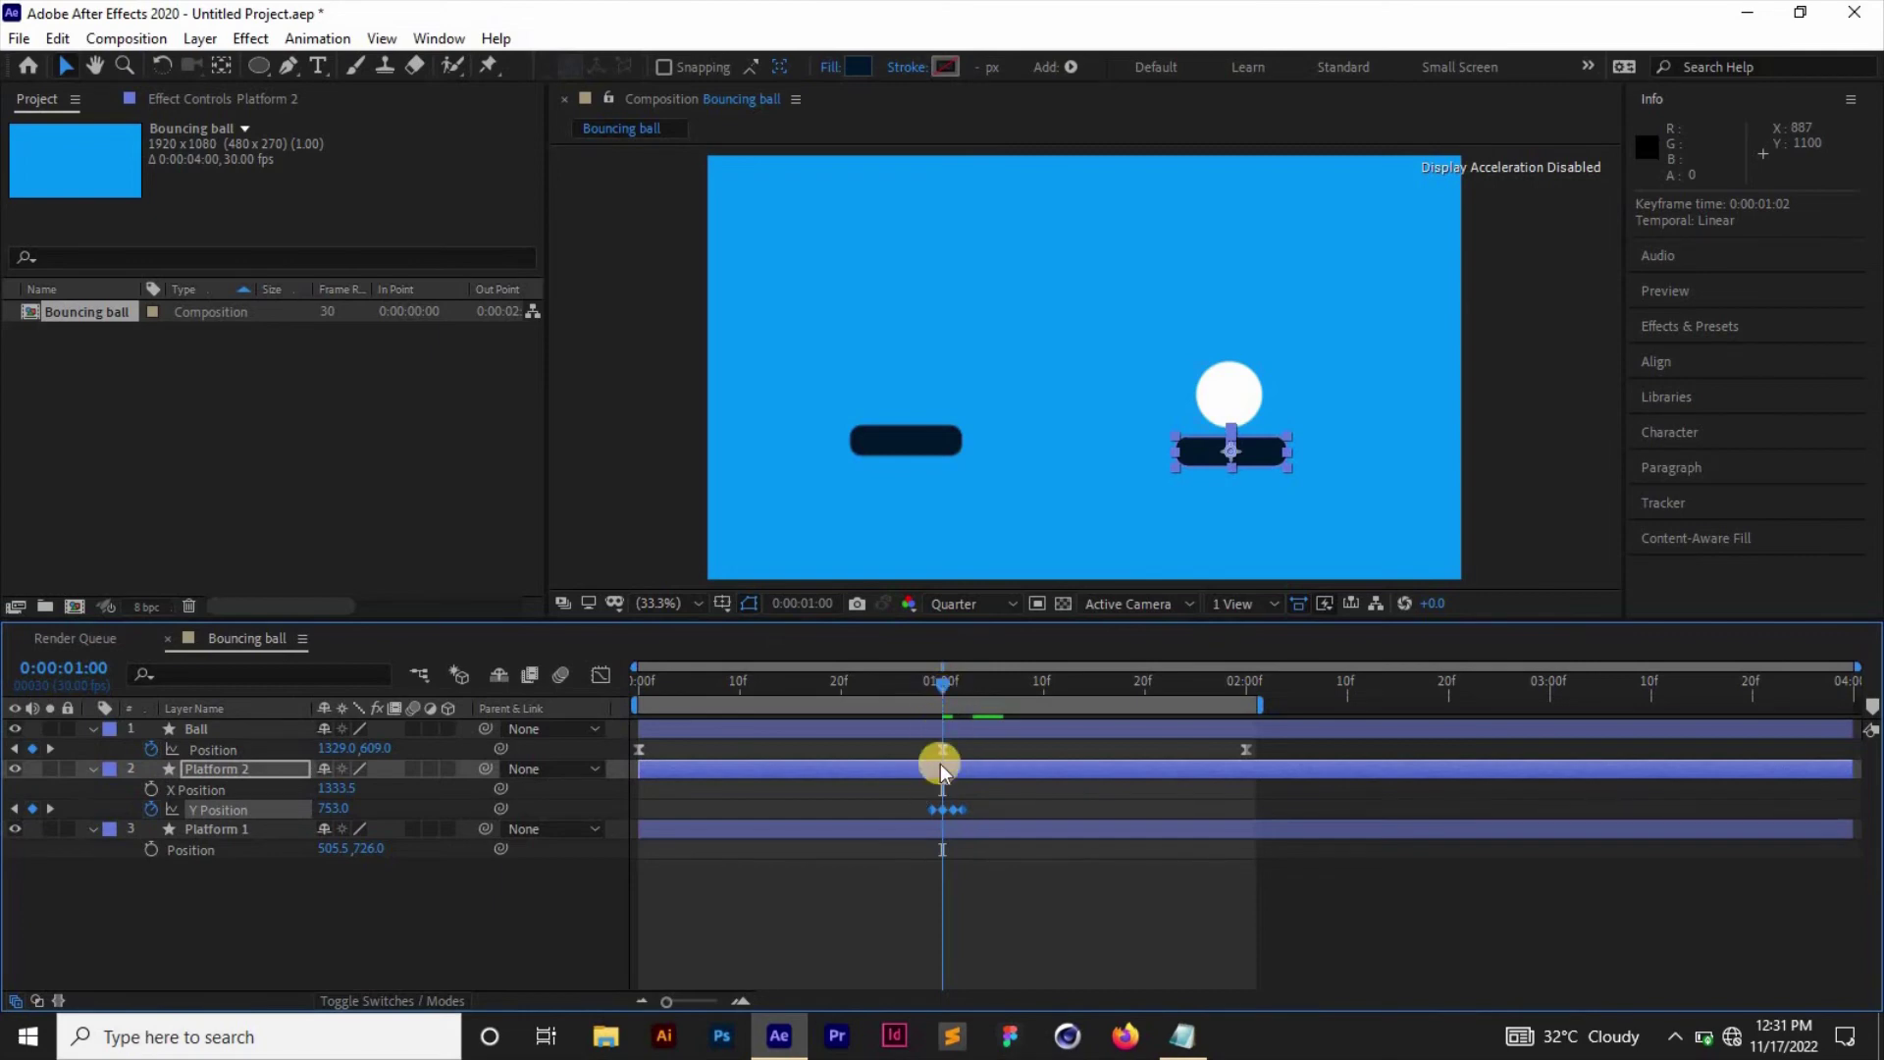
pyautogui.click(939, 685)
pyautogui.press('space')
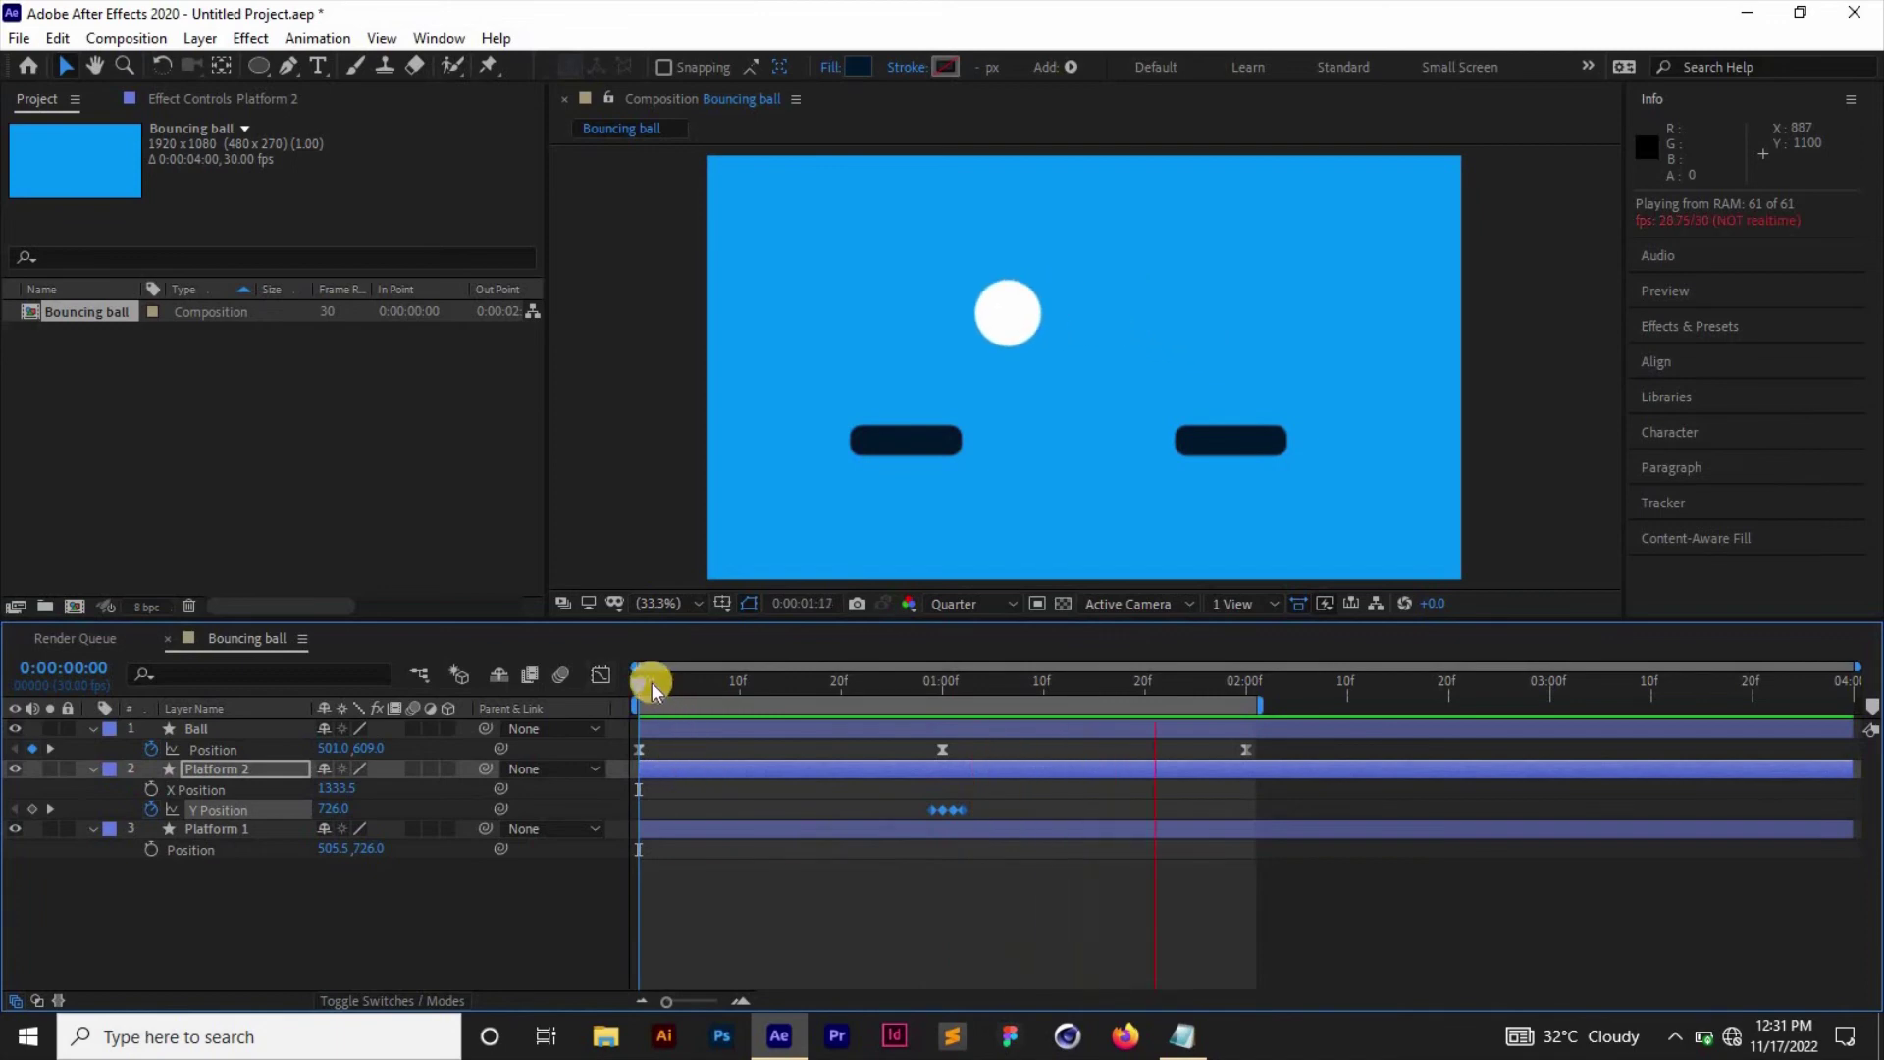
pyautogui.moveTo(642, 680); pyautogui.dragTo(942, 712)
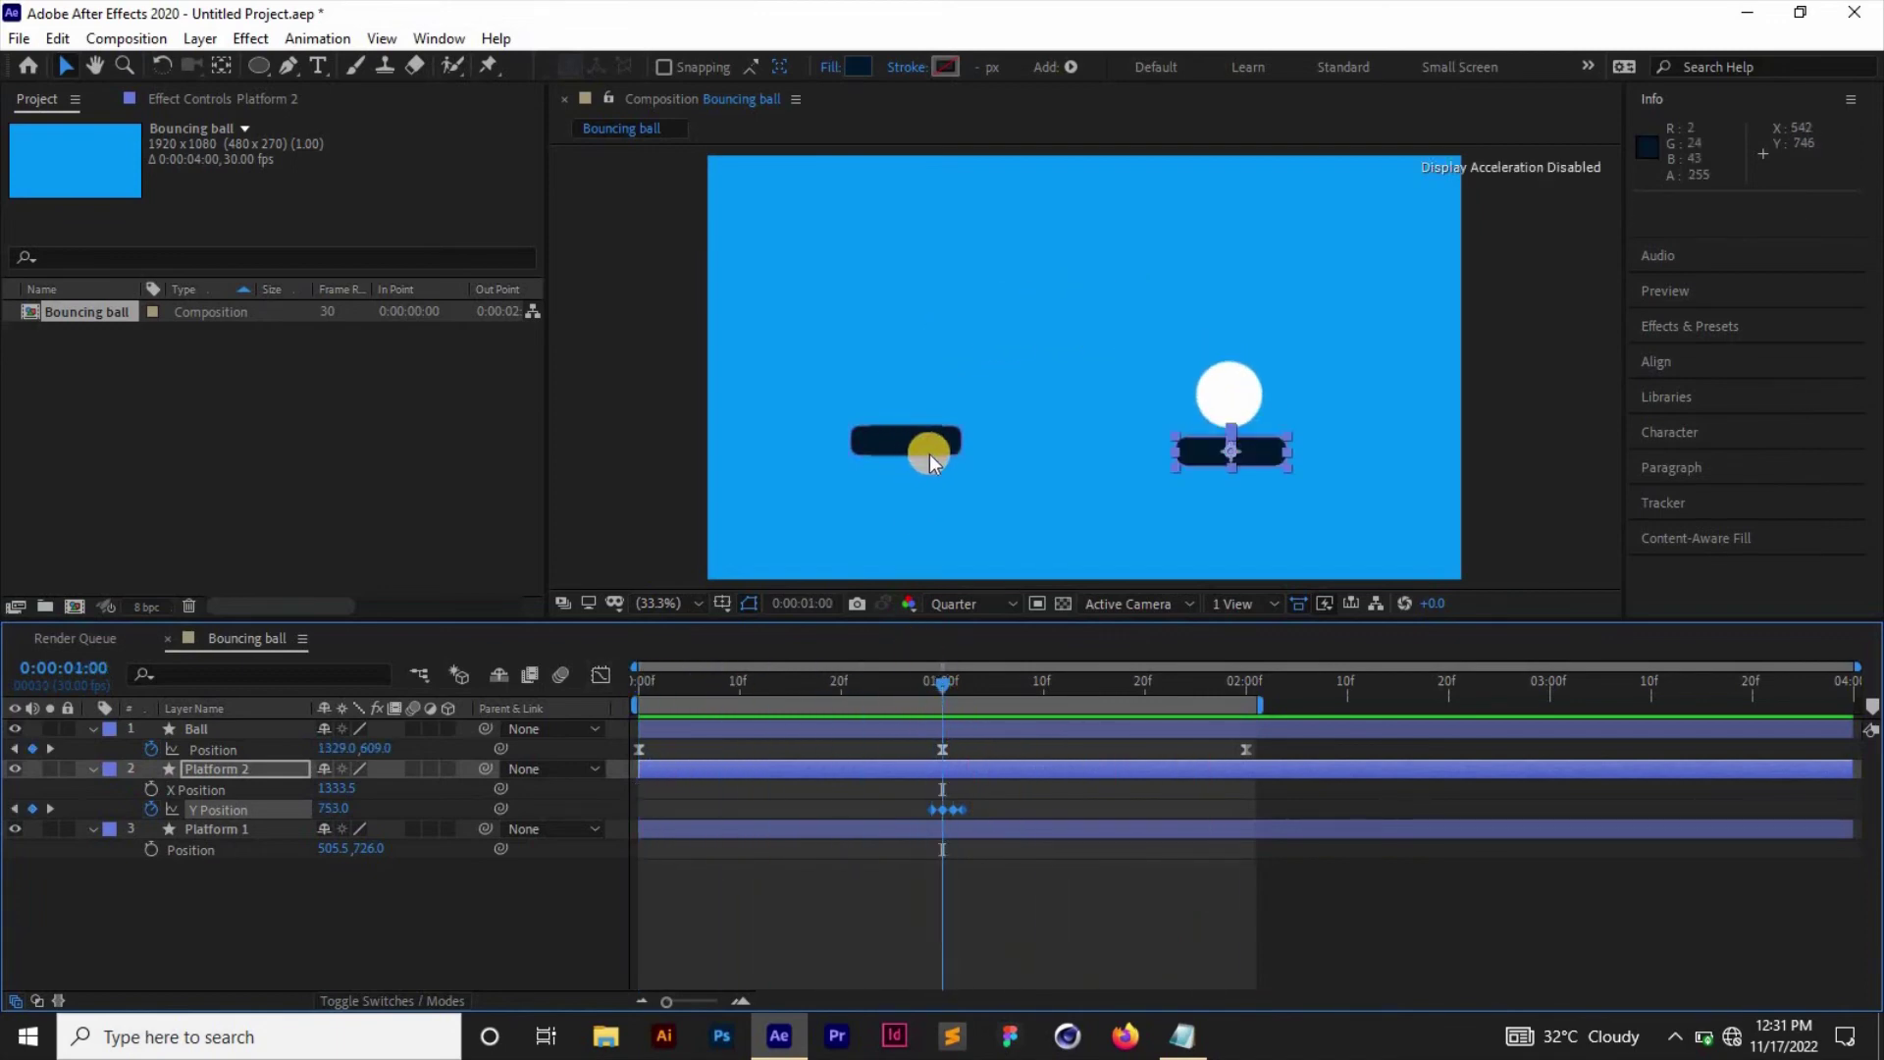
# Select Platform 1 in the viewer at the one-second mark.
pyautogui.click(856, 447)
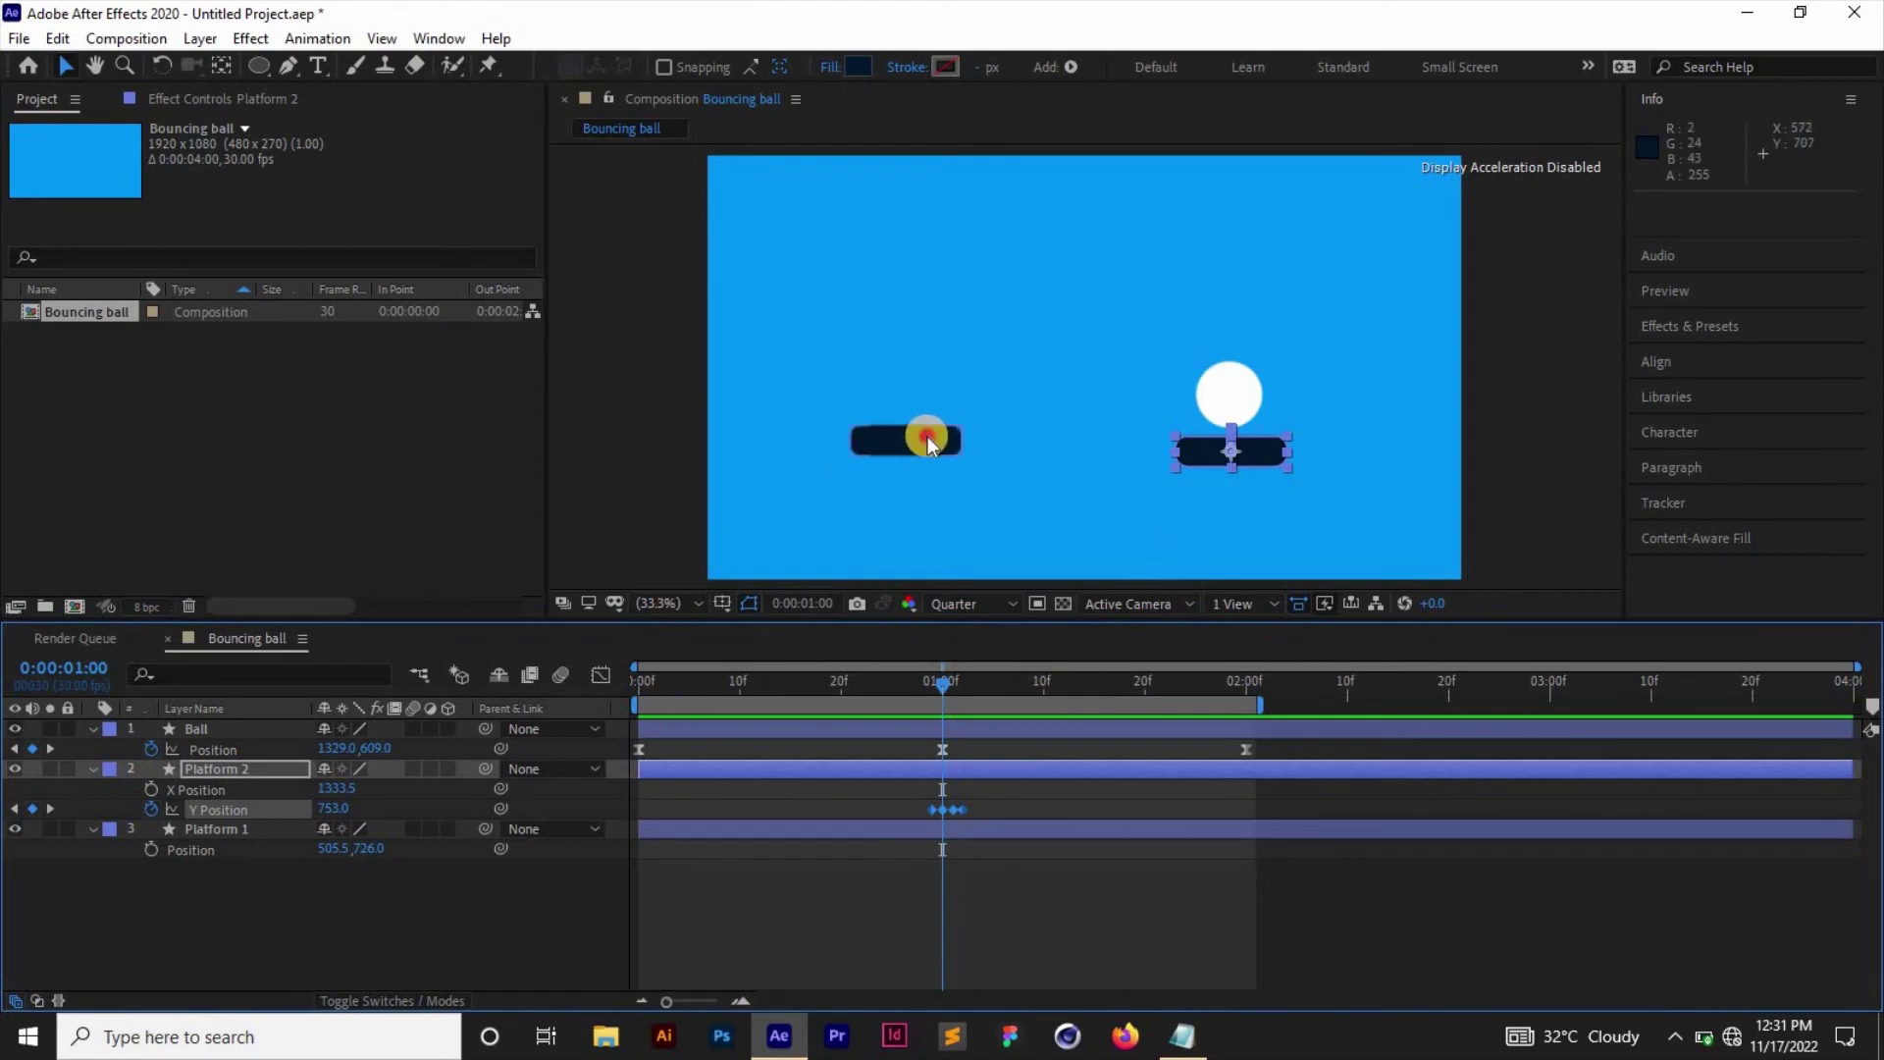
pyautogui.click(949, 681)
pyautogui.moveTo(950, 681); pyautogui.dragTo(926, 691)
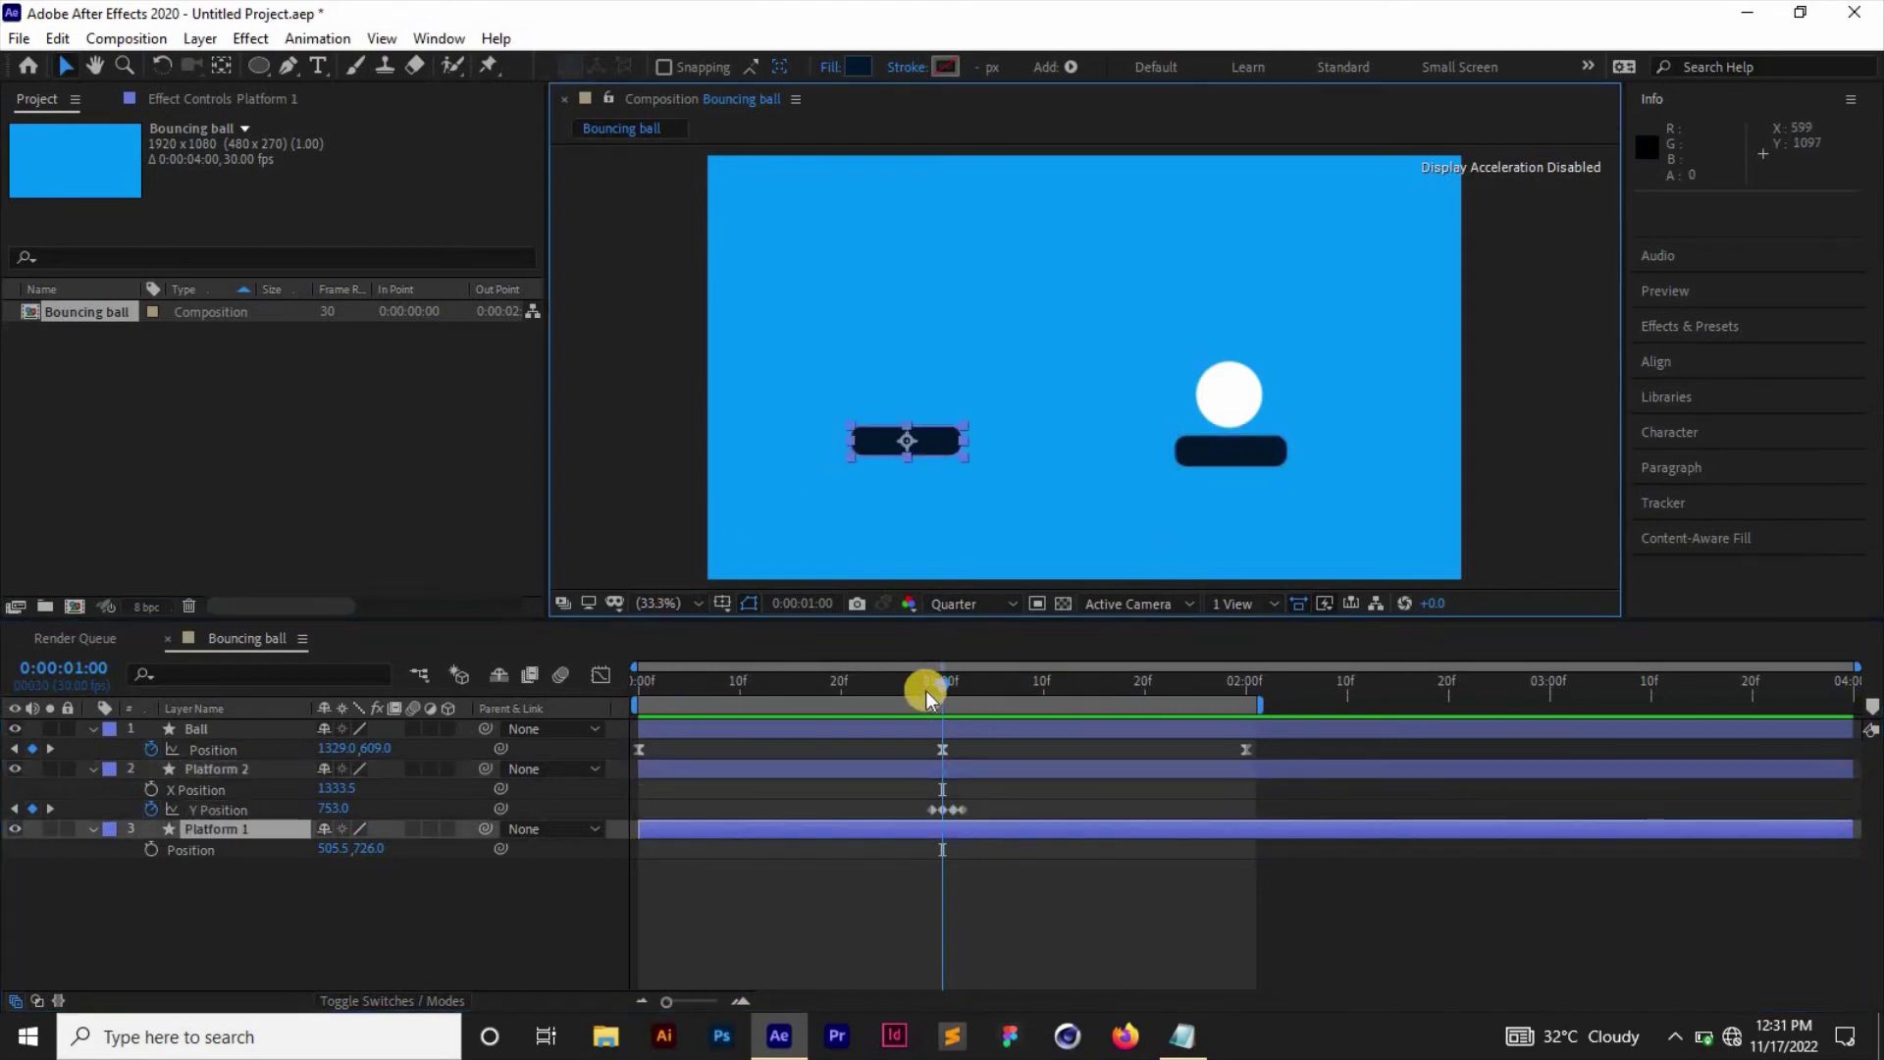
# Separate Platform 1's Position into X 505.5 and Y 726.0, then select Platform 2's four Y Position keyframes.
pyautogui.click(234, 845)
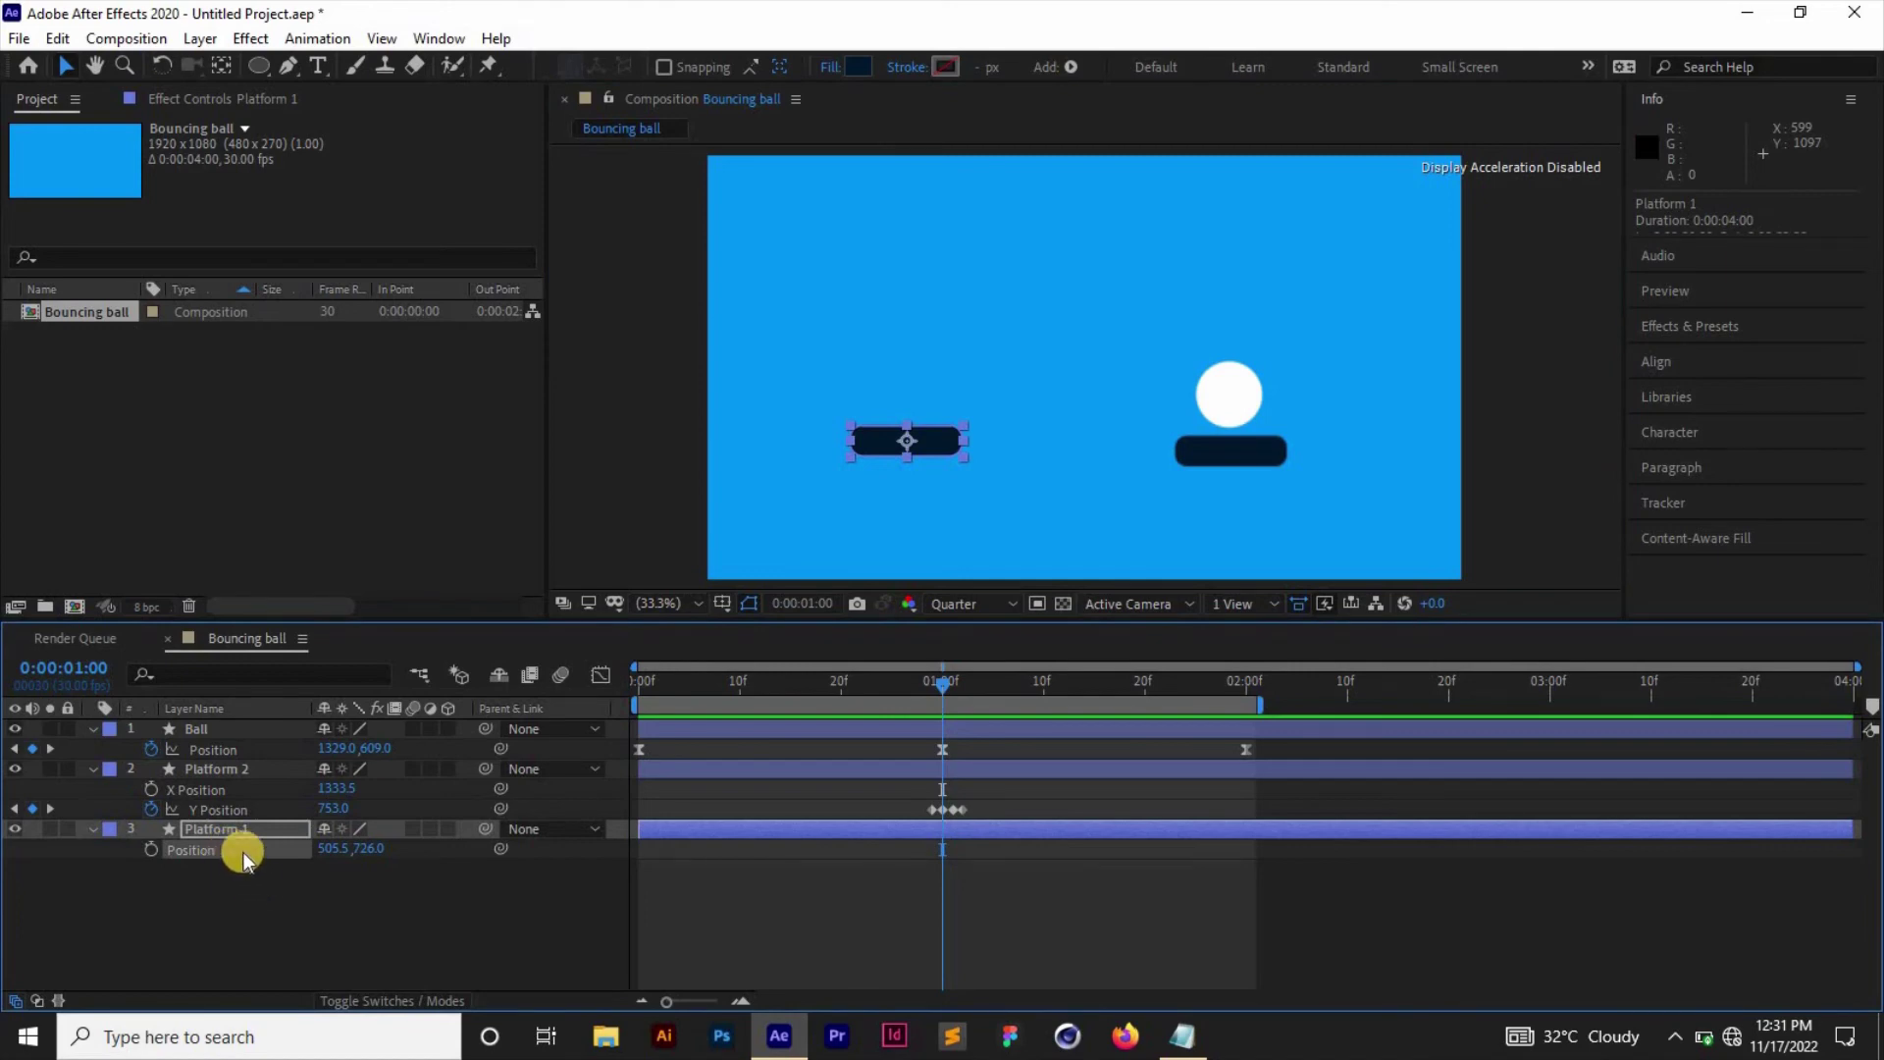
pyautogui.rightClick(244, 852)
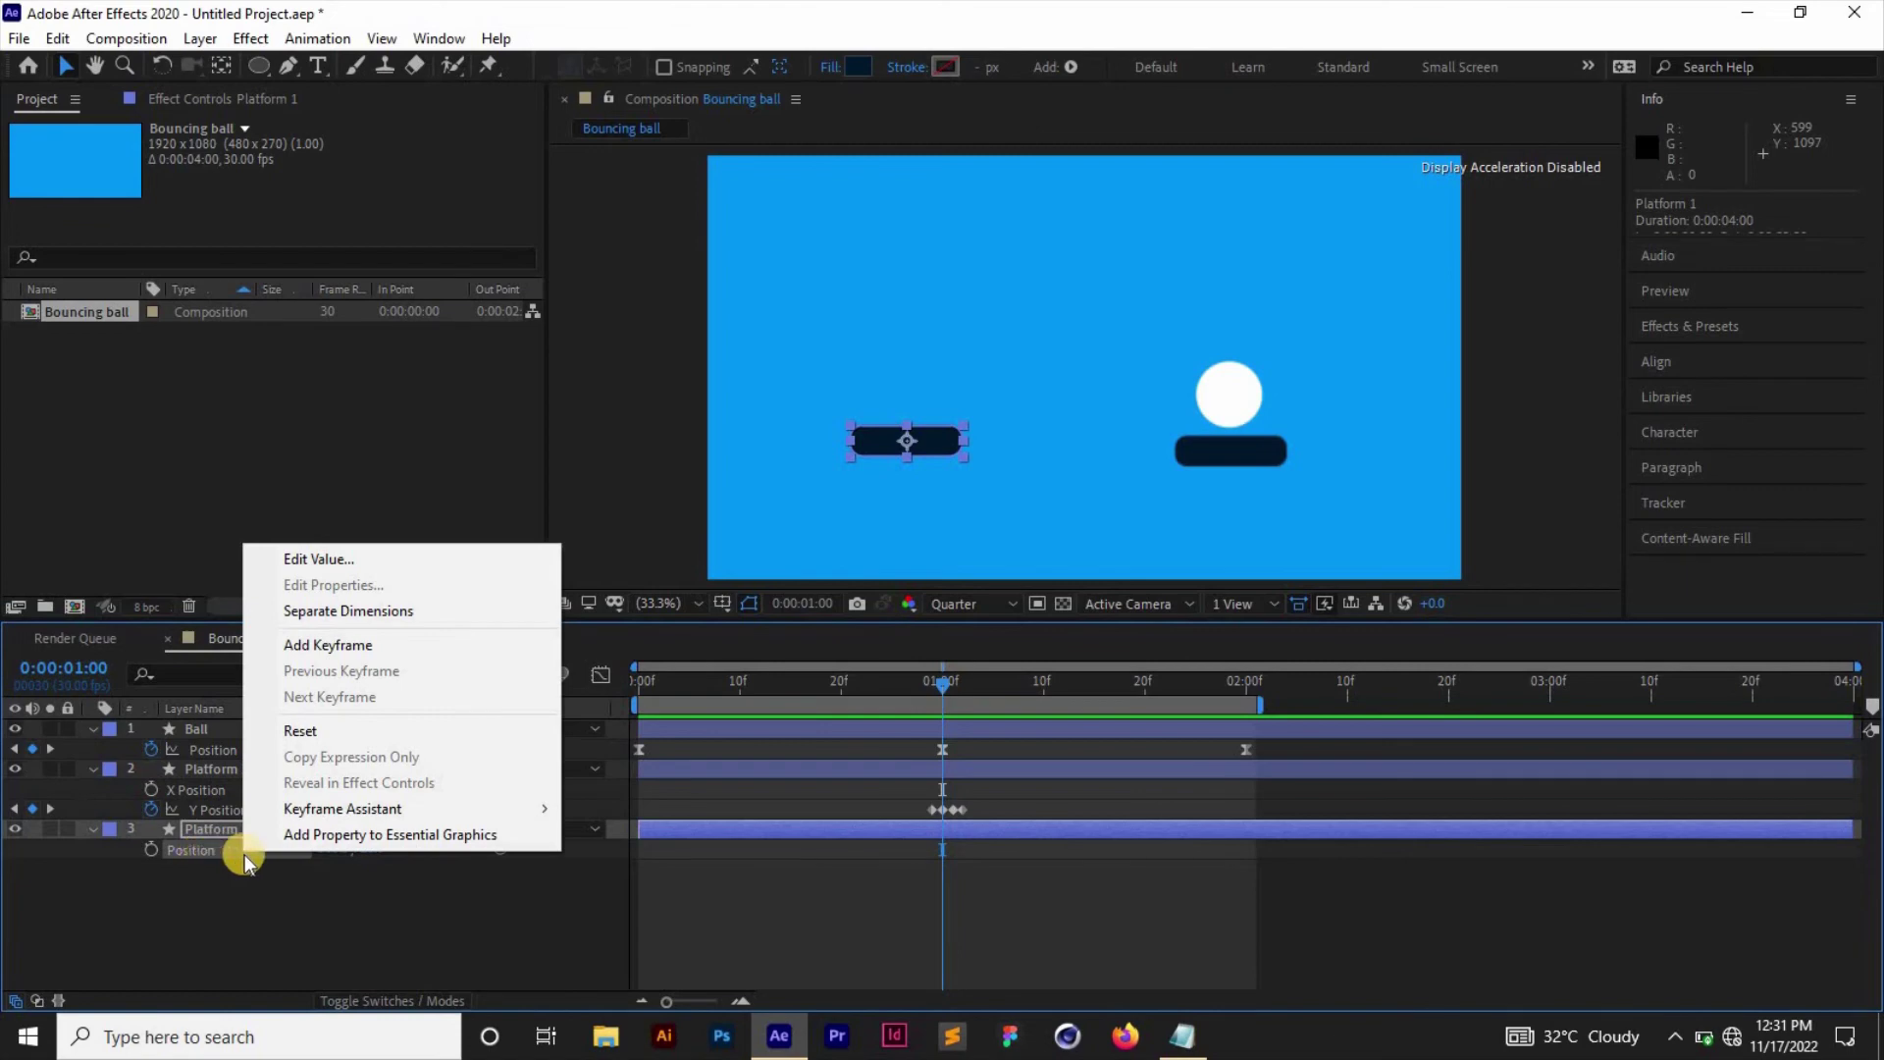
pyautogui.click(407, 621)
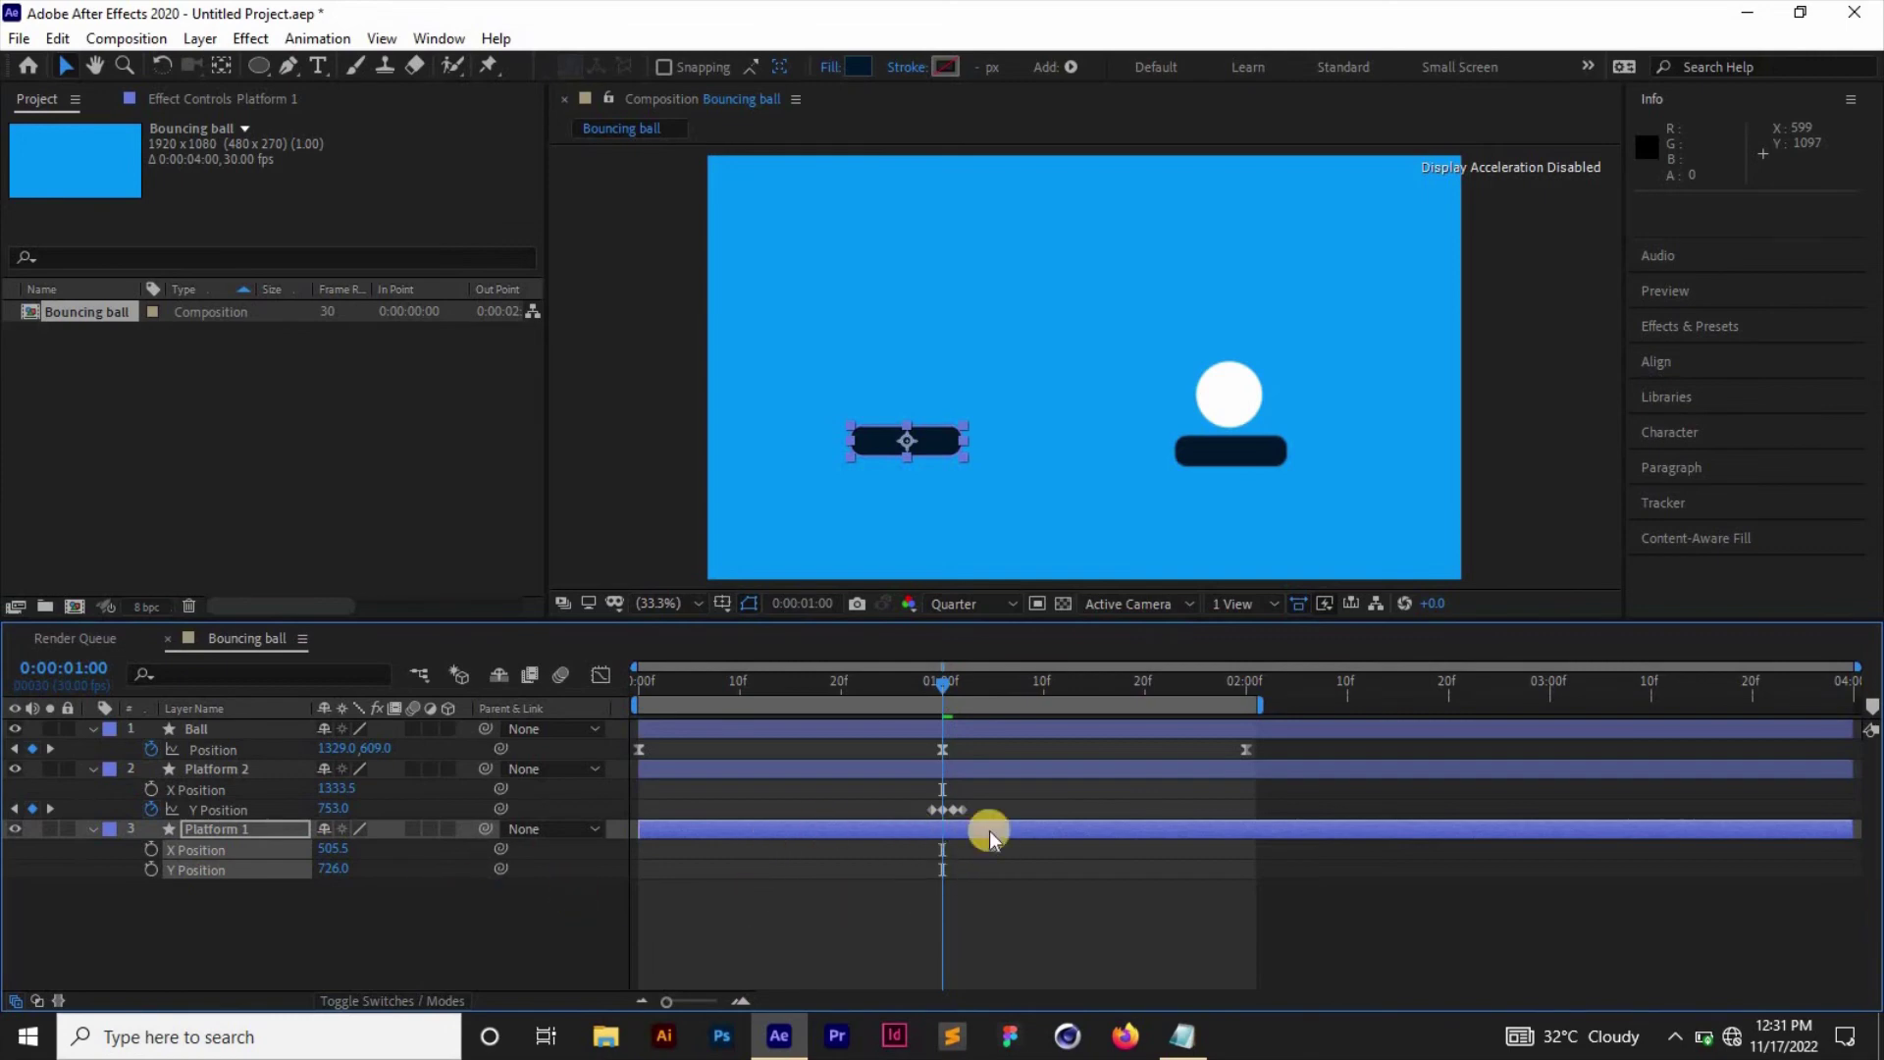
pyautogui.click(920, 810)
pyautogui.moveTo(883, 817)
pyautogui.mouseDown()
pyautogui.moveTo(1010, 812)
pyautogui.moveTo(895, 812)
pyautogui.mouseUp()
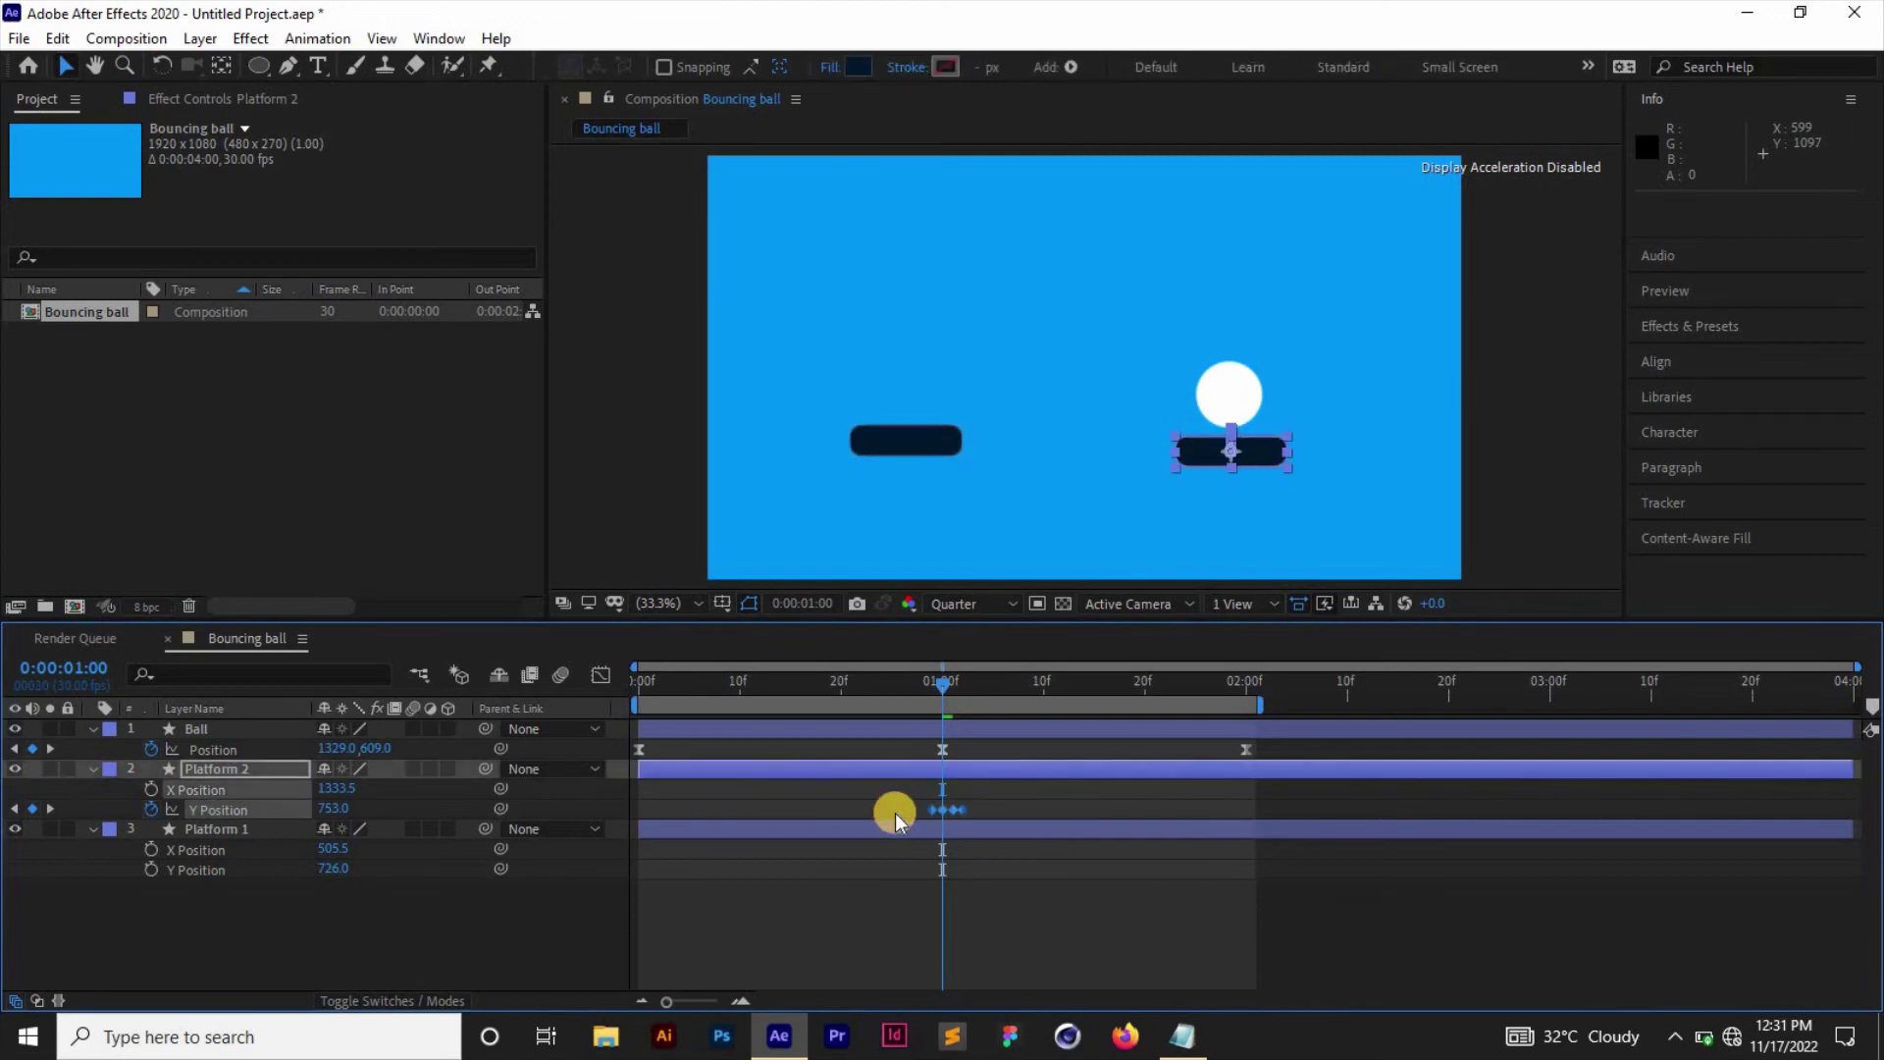
# Copy Platform 2's four Y Position keyframes and target Platform 1's Y Position at 0:00.
pyautogui.hotkey('ctrl', 'c')
pyautogui.moveTo(943, 679); pyautogui.dragTo(641, 684)
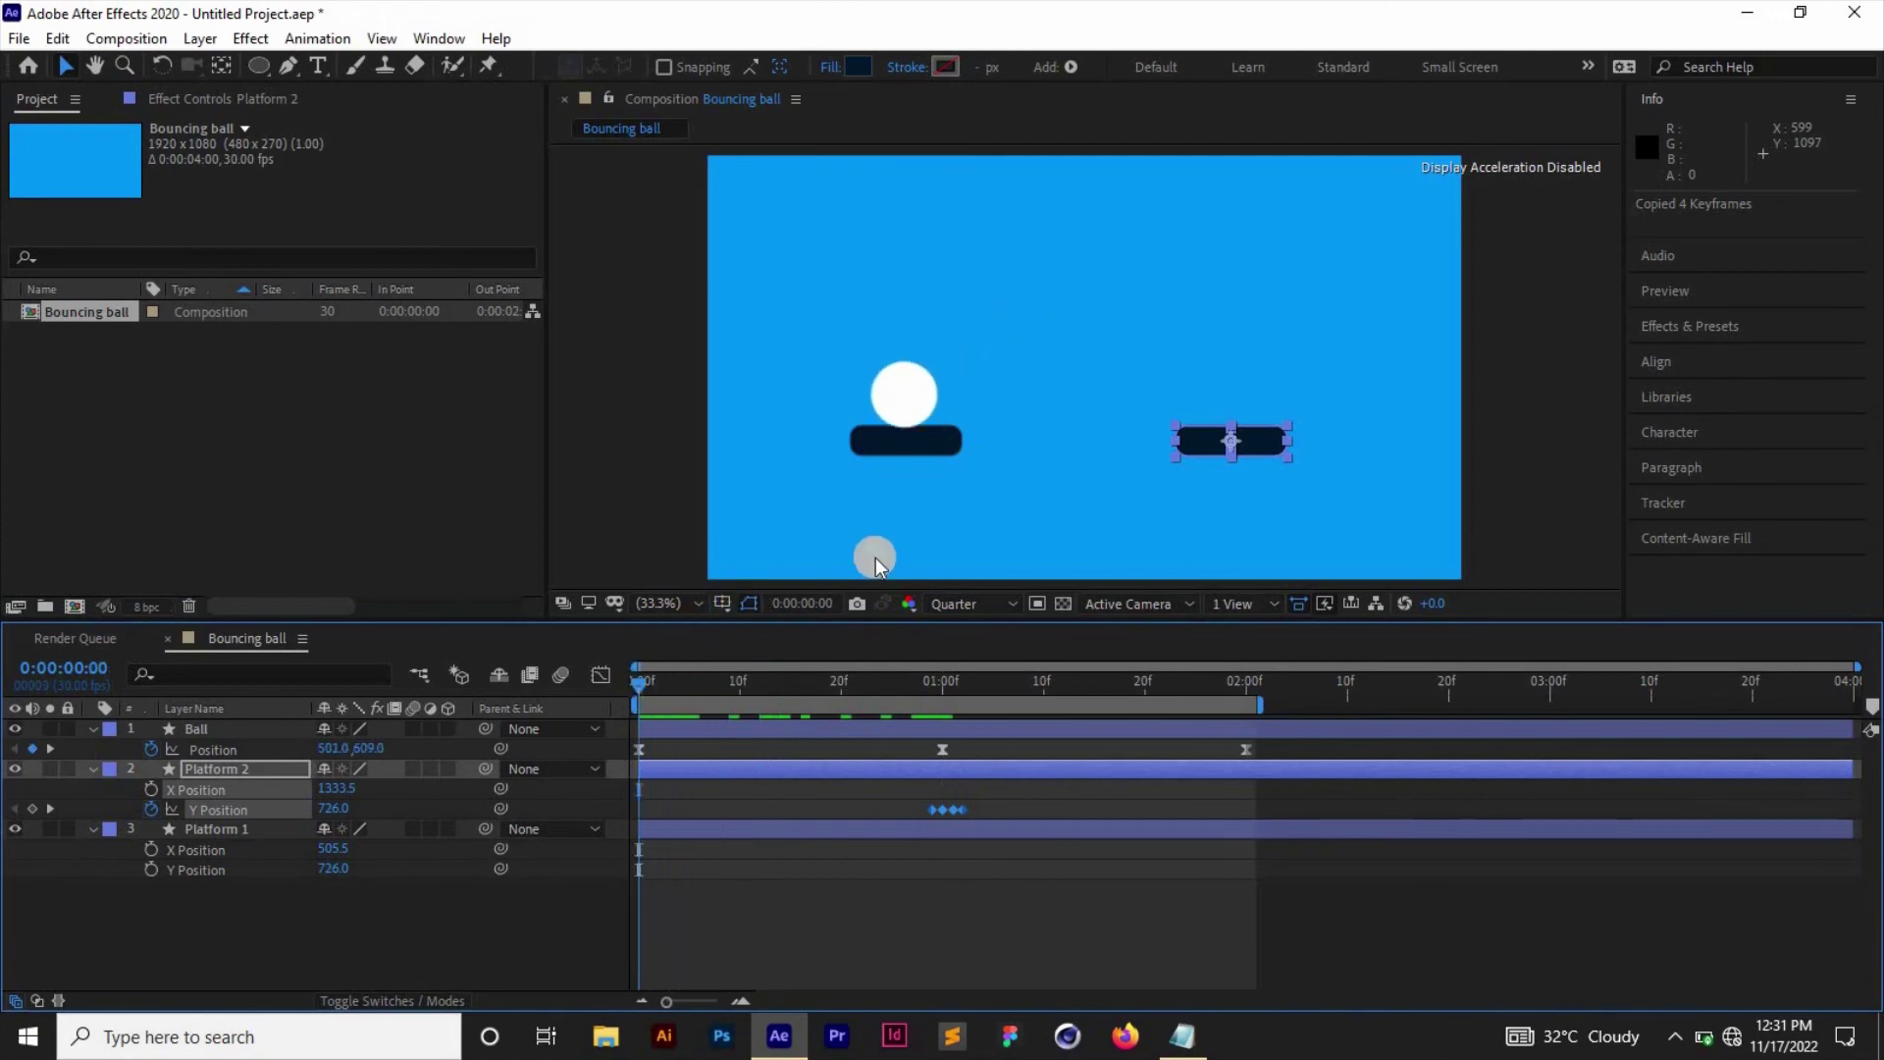
pyautogui.click(927, 444)
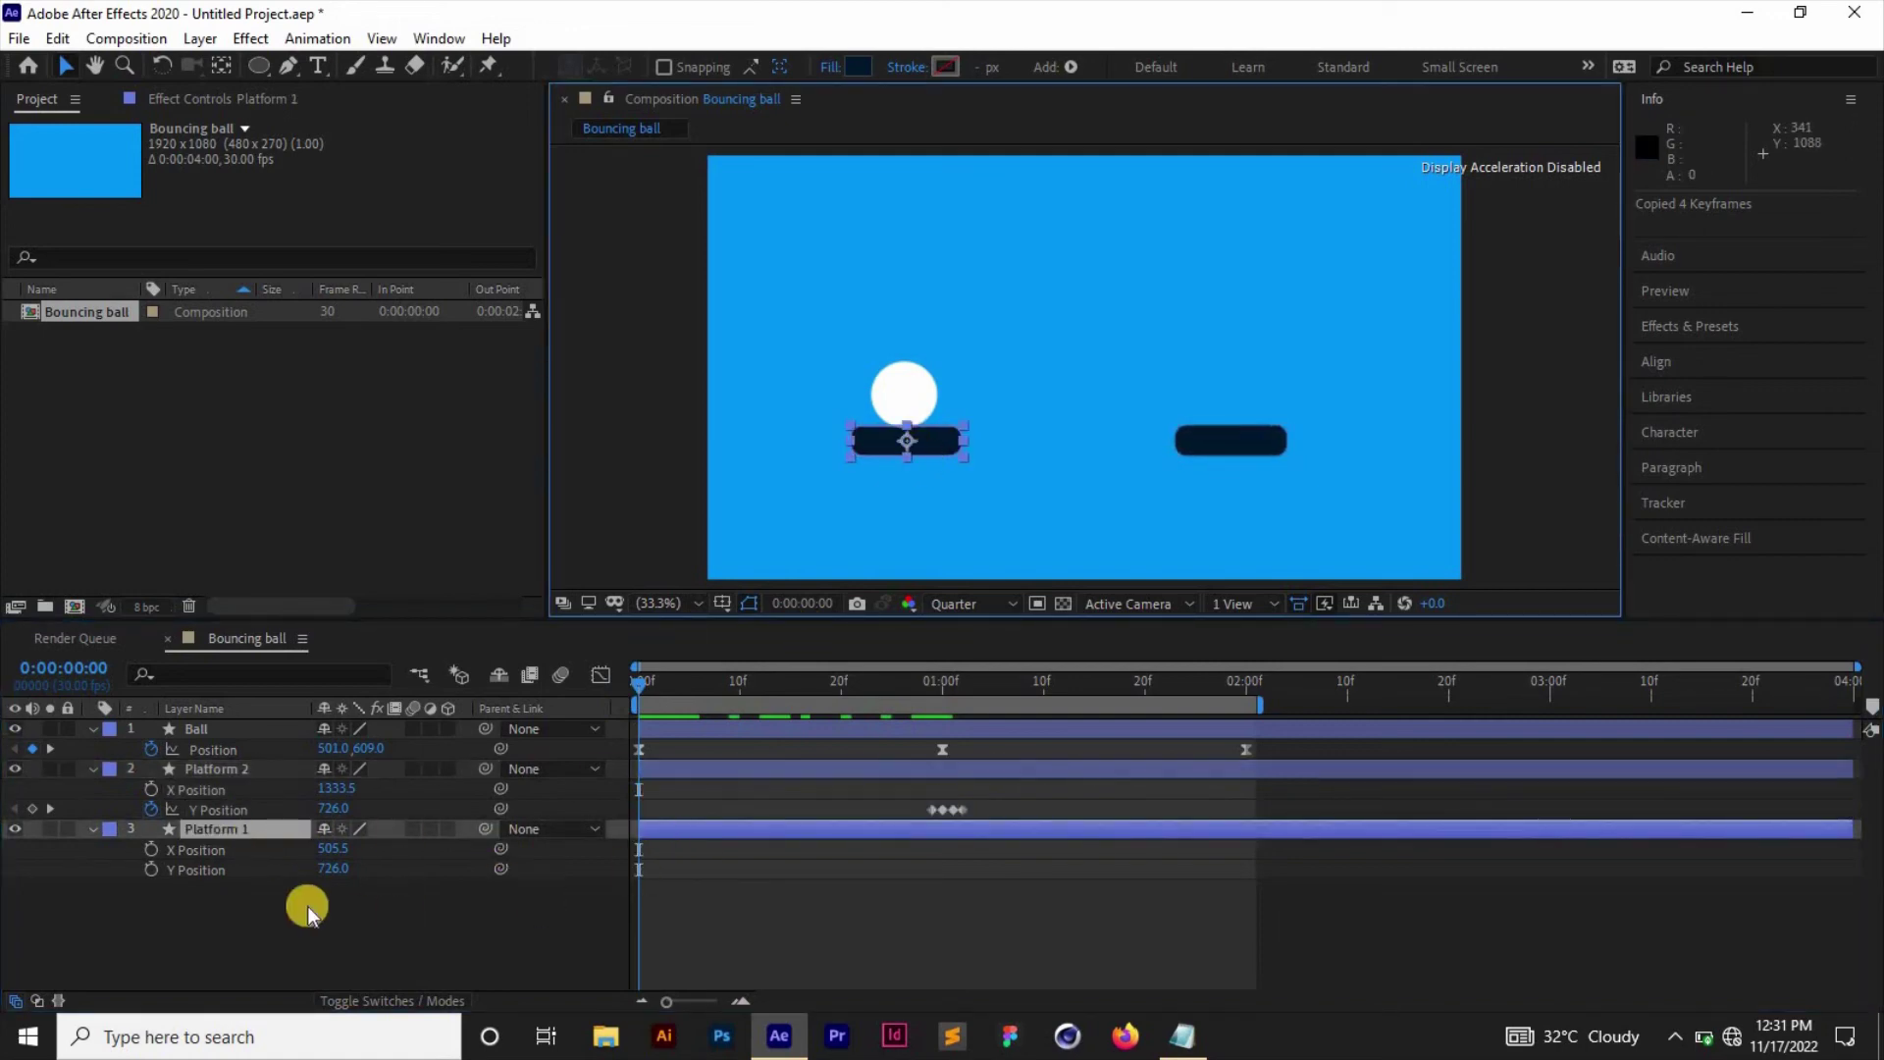
pyautogui.click(231, 868)
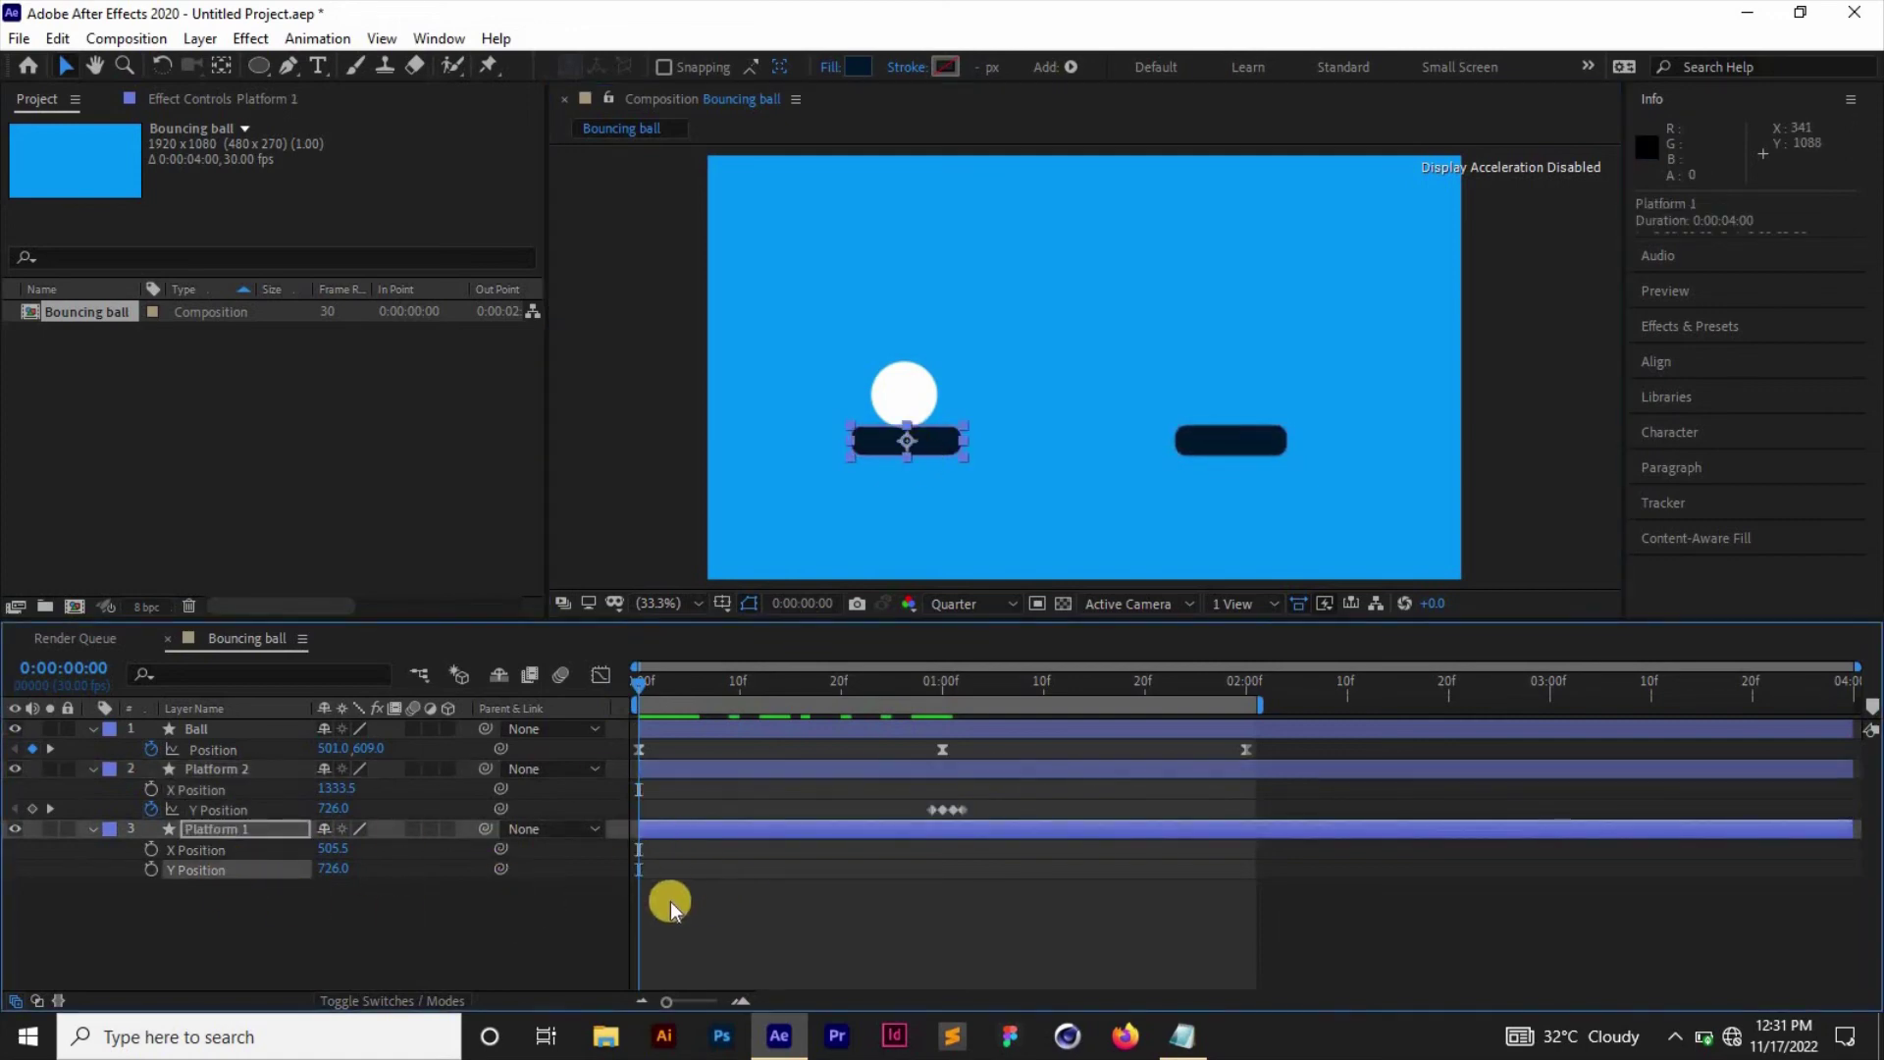
pyautogui.moveTo(635, 680)
pyautogui.mouseDown()
pyautogui.moveTo(703, 682)
pyautogui.moveTo(636, 680)
pyautogui.mouseUp()
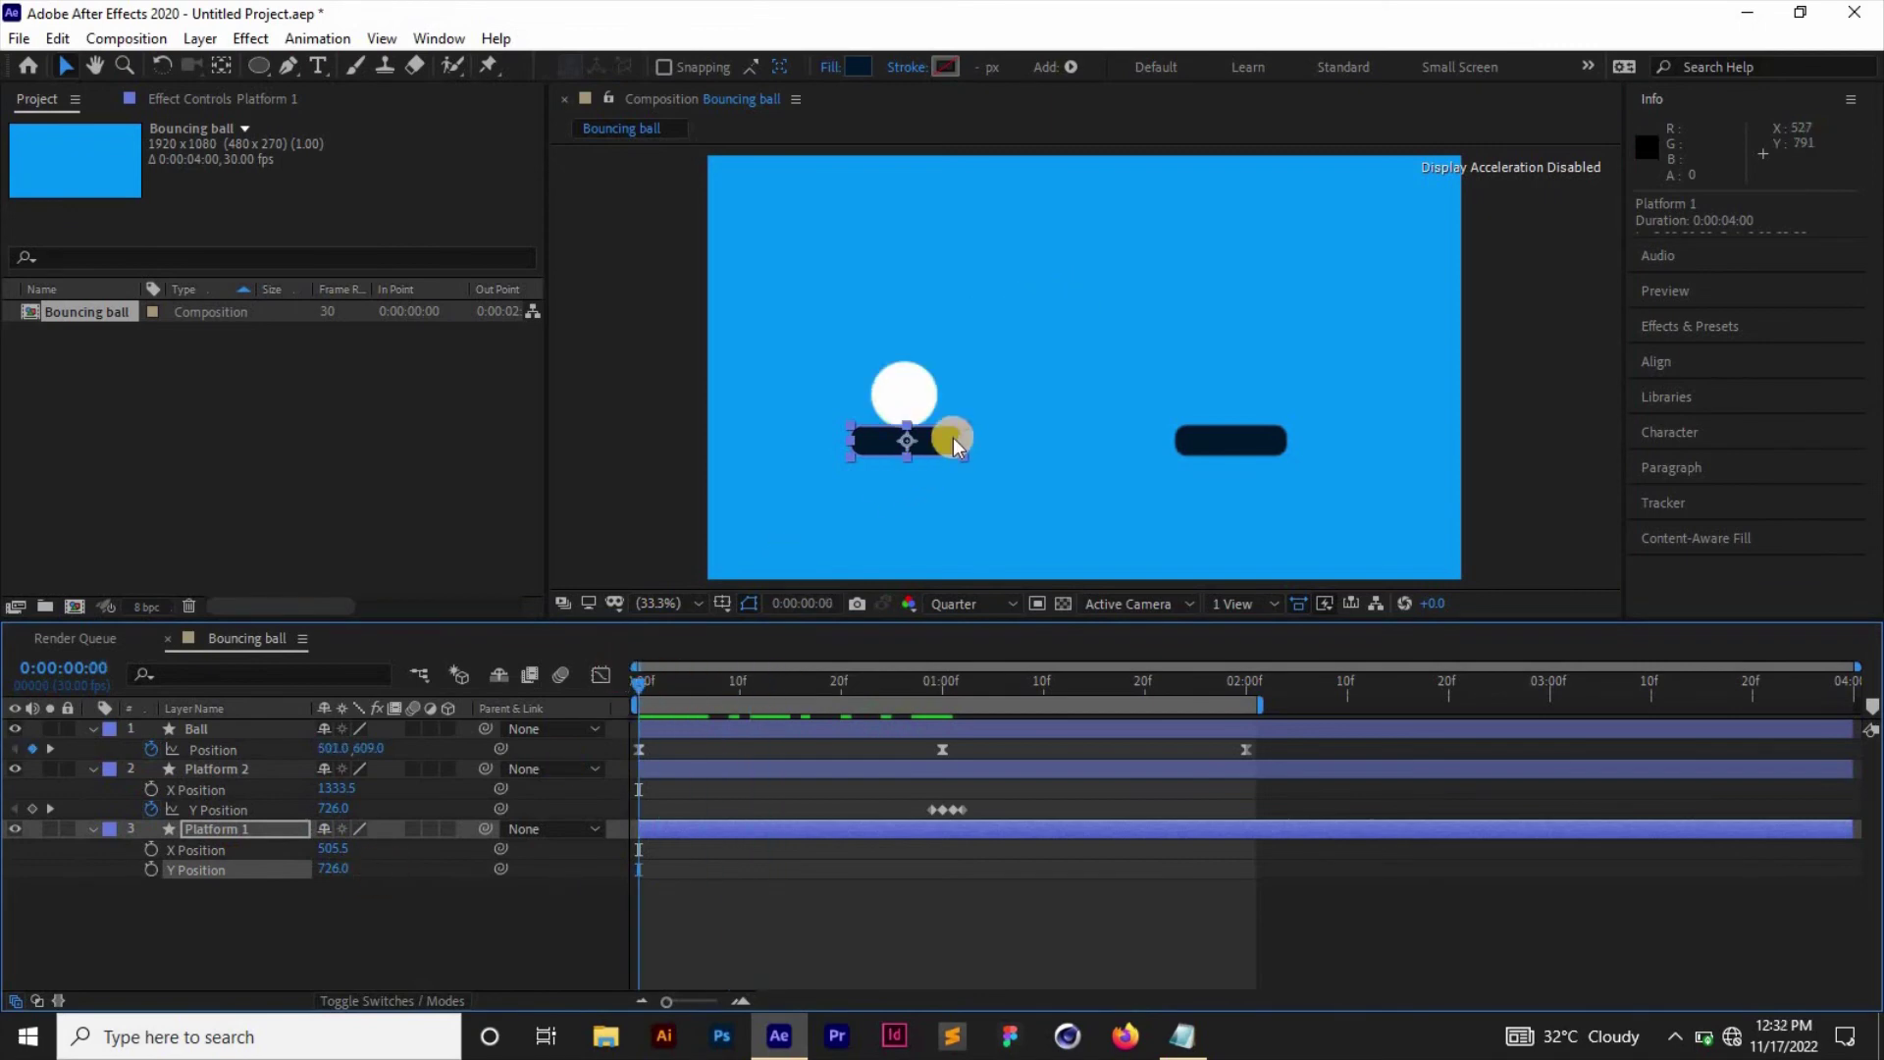
# Paste the four dip keyframes onto Platform 1's Y Position at the start and scrub to check.
pyautogui.click(330, 834)
pyautogui.click(263, 827)
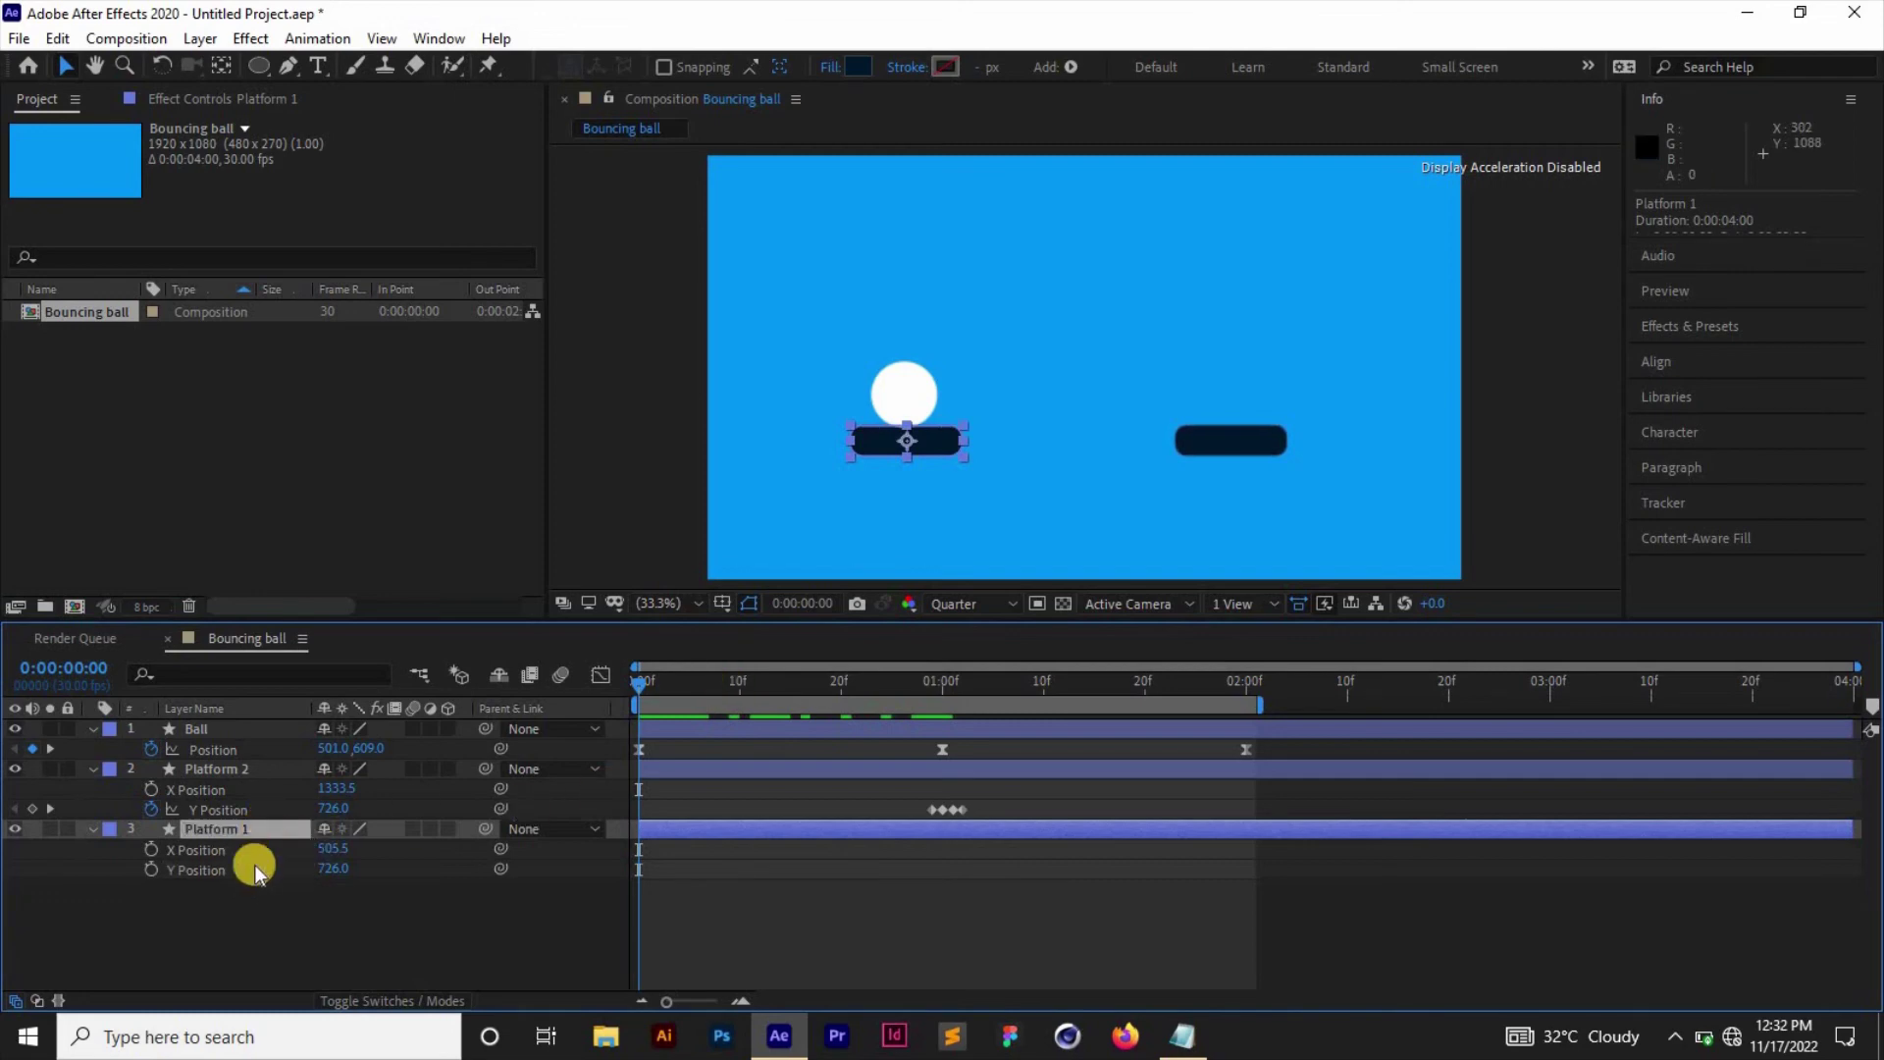
pyautogui.click(240, 870)
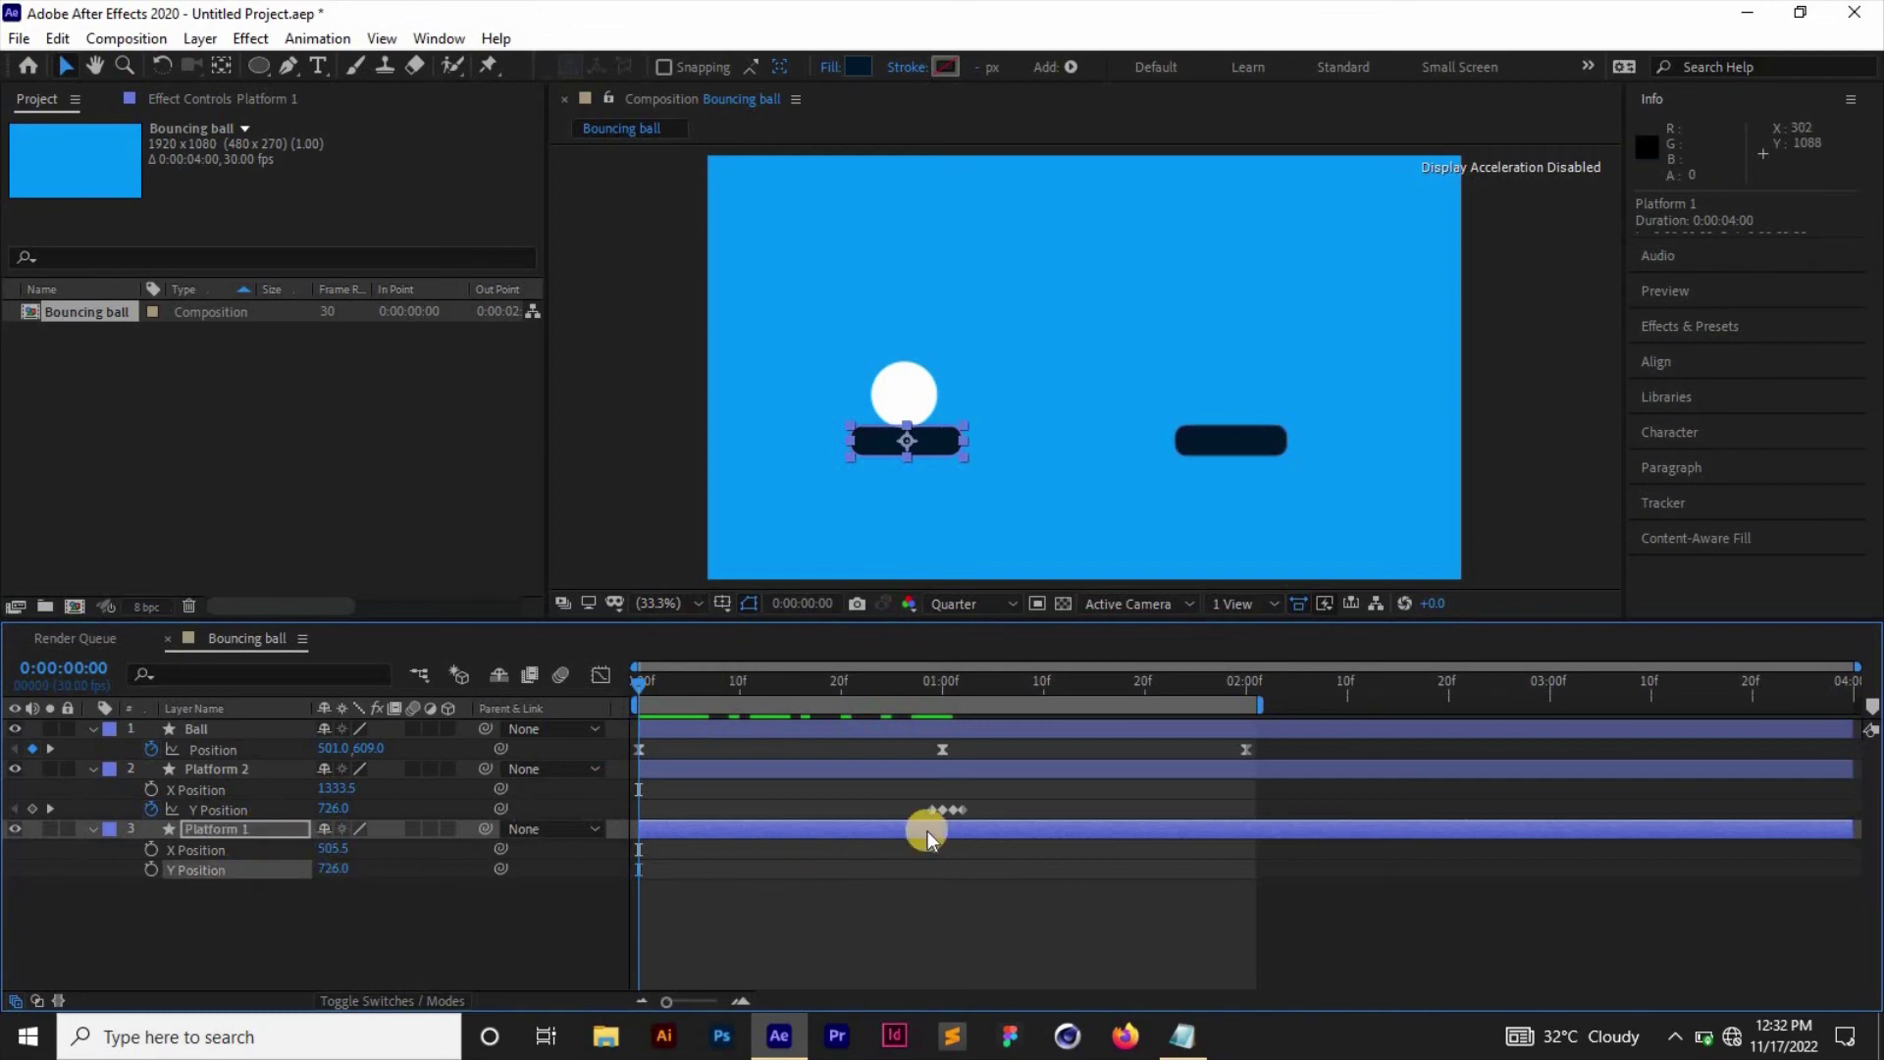
pyautogui.moveTo(983, 803); pyautogui.dragTo(905, 811)
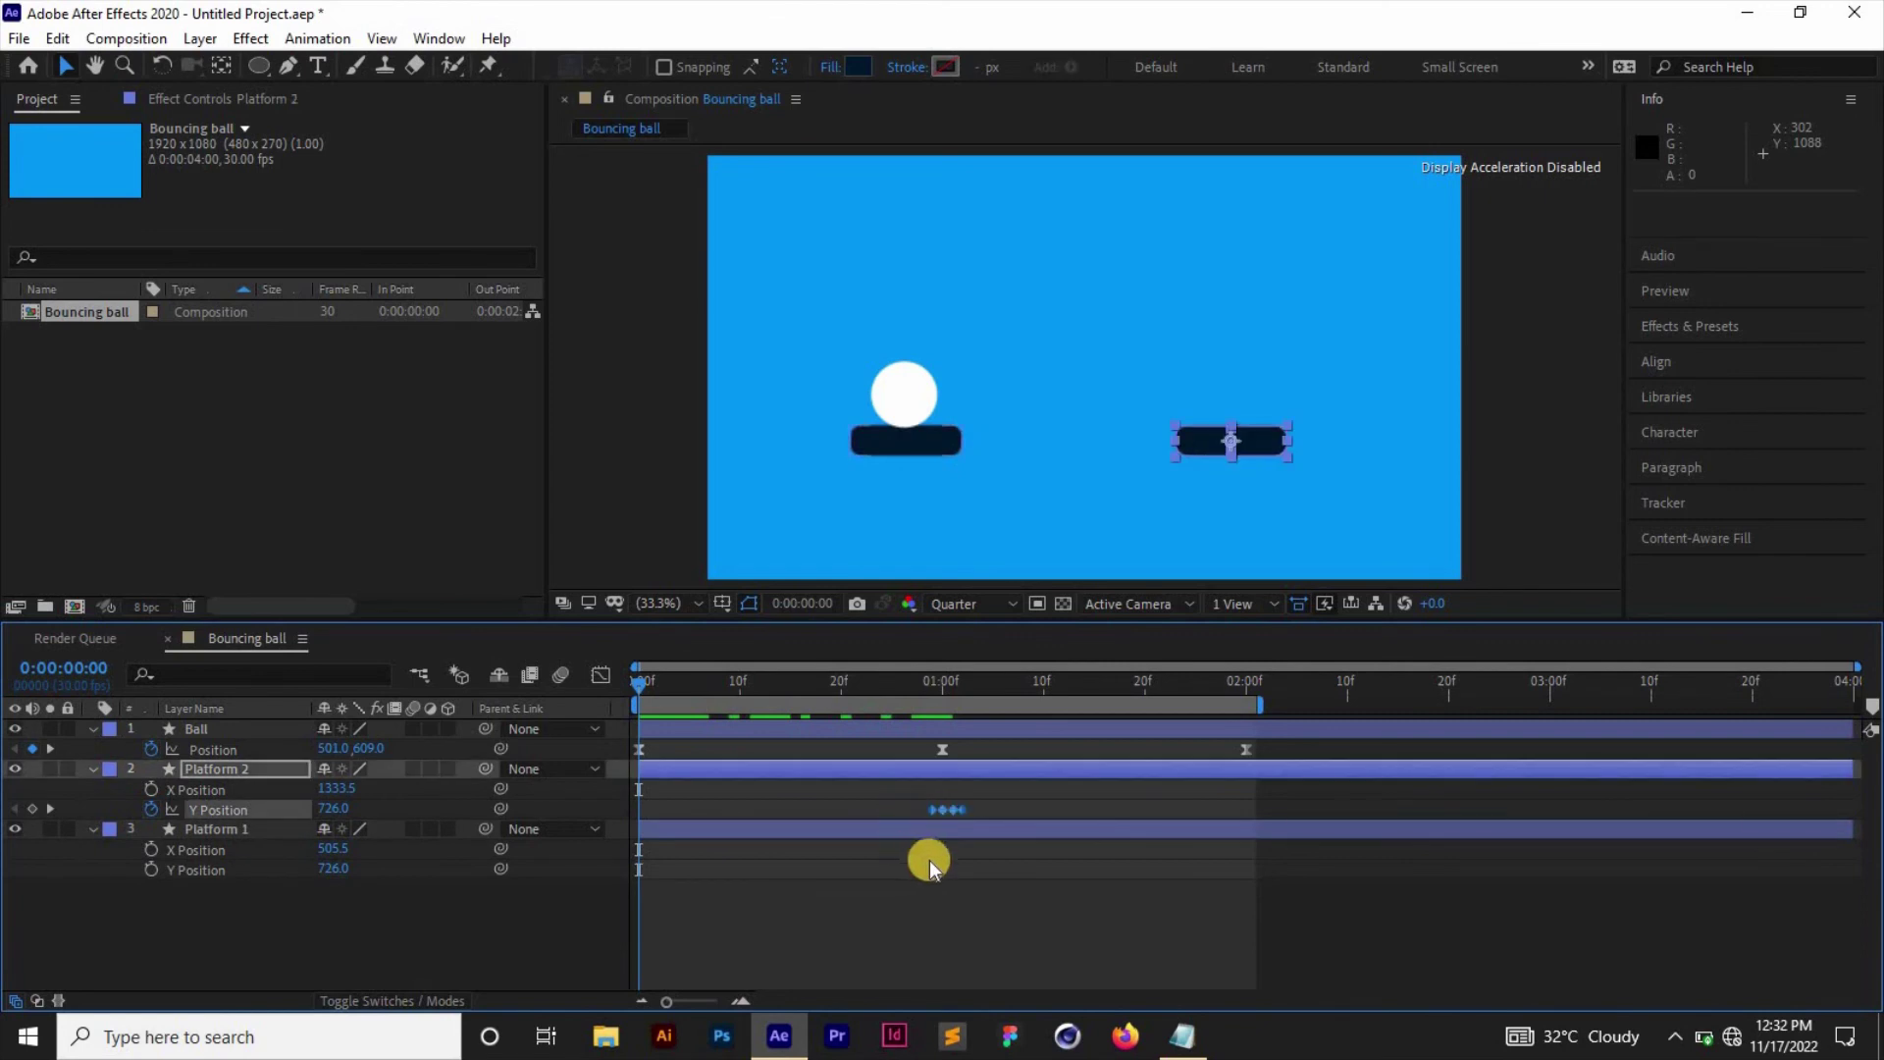
pyautogui.click(241, 870)
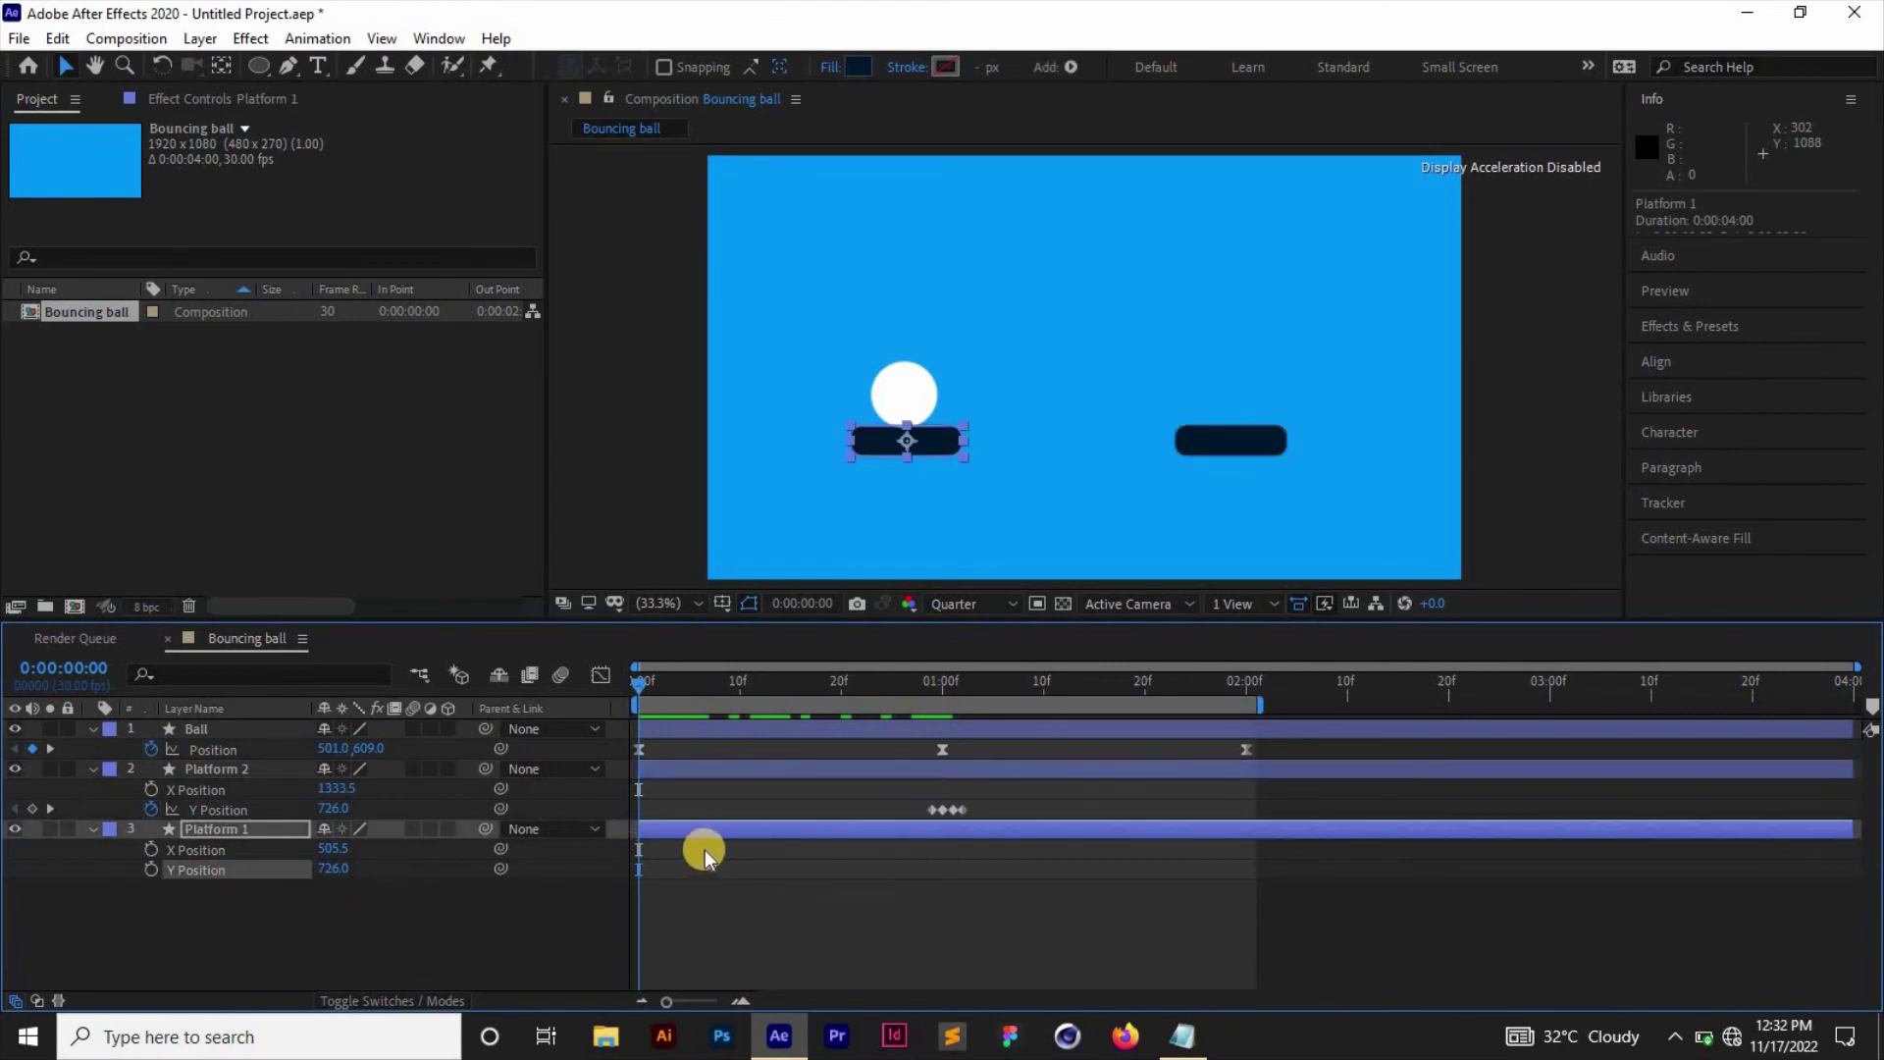
pyautogui.hotkey('ctrl', 'v')
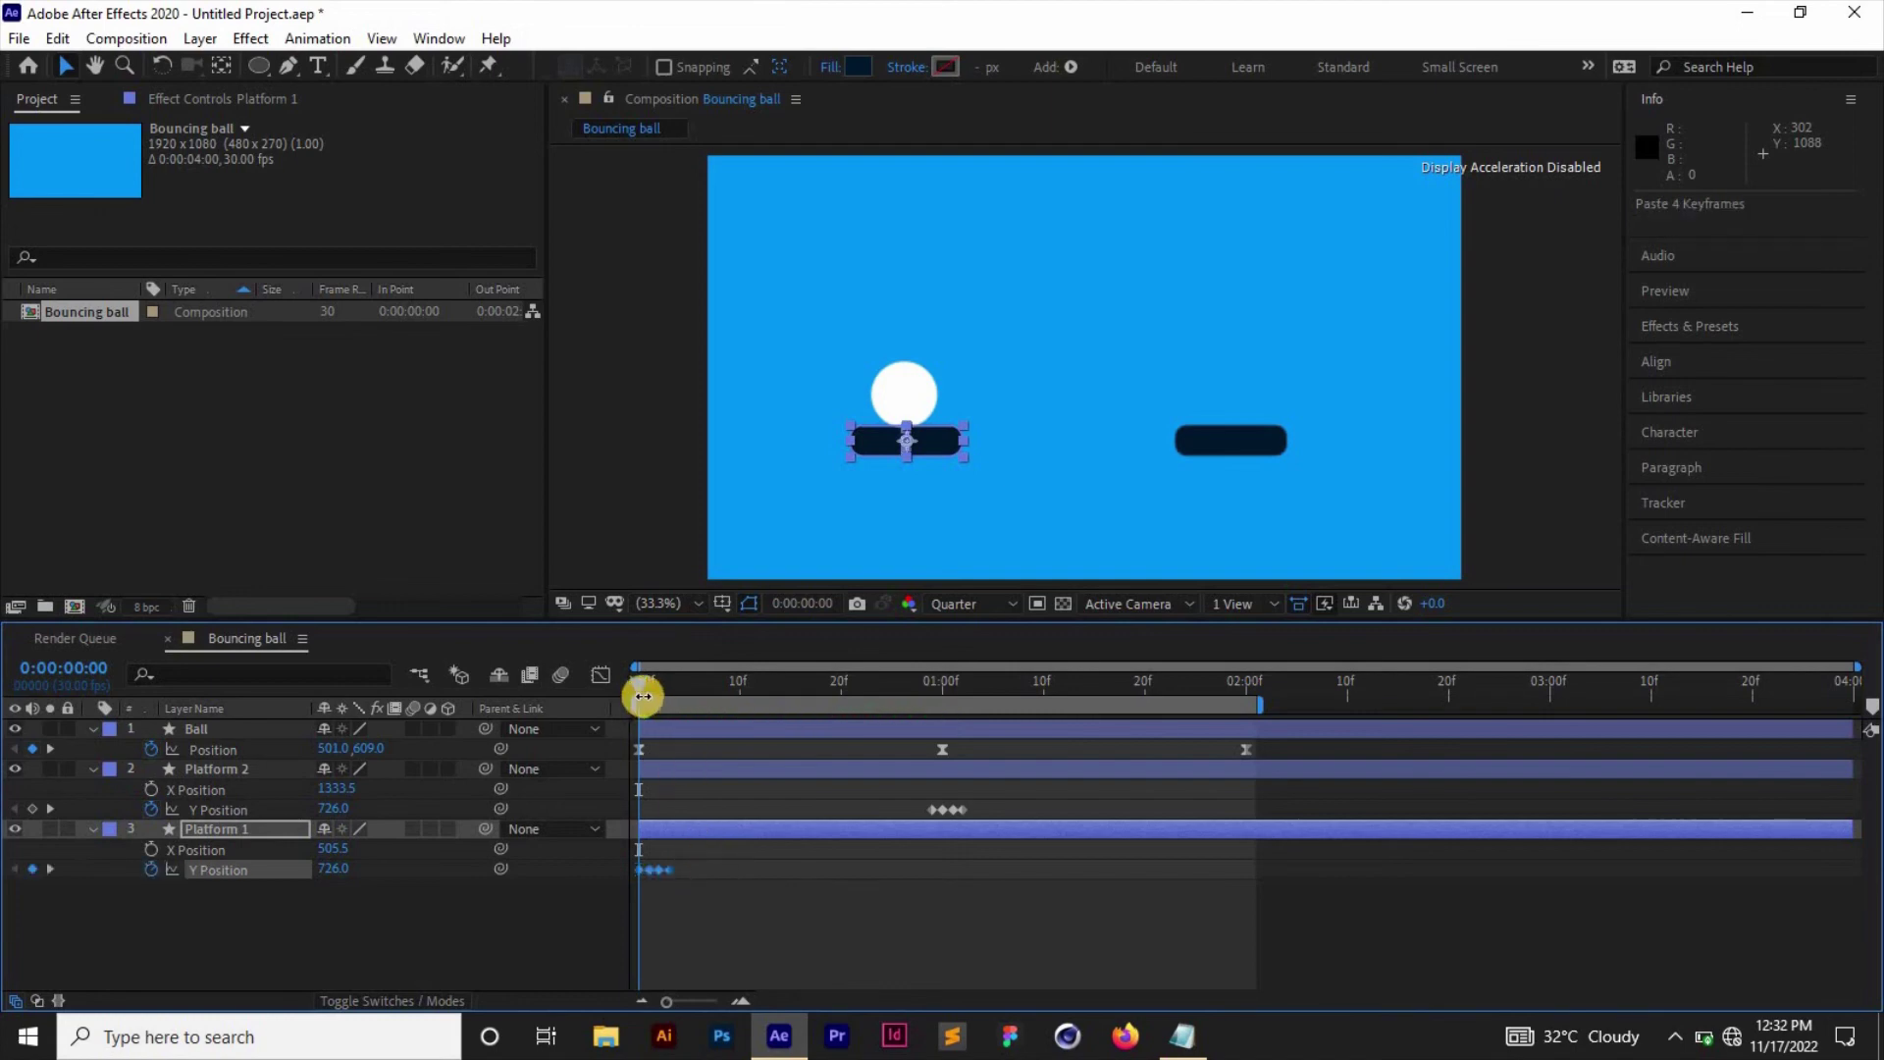
pyautogui.moveTo(655, 684); pyautogui.dragTo(622, 674)
# Shift Platform 1's Y Position keyframes earlier so it starts pressed at 753.0, previewing the bounce.
pyautogui.press('space')
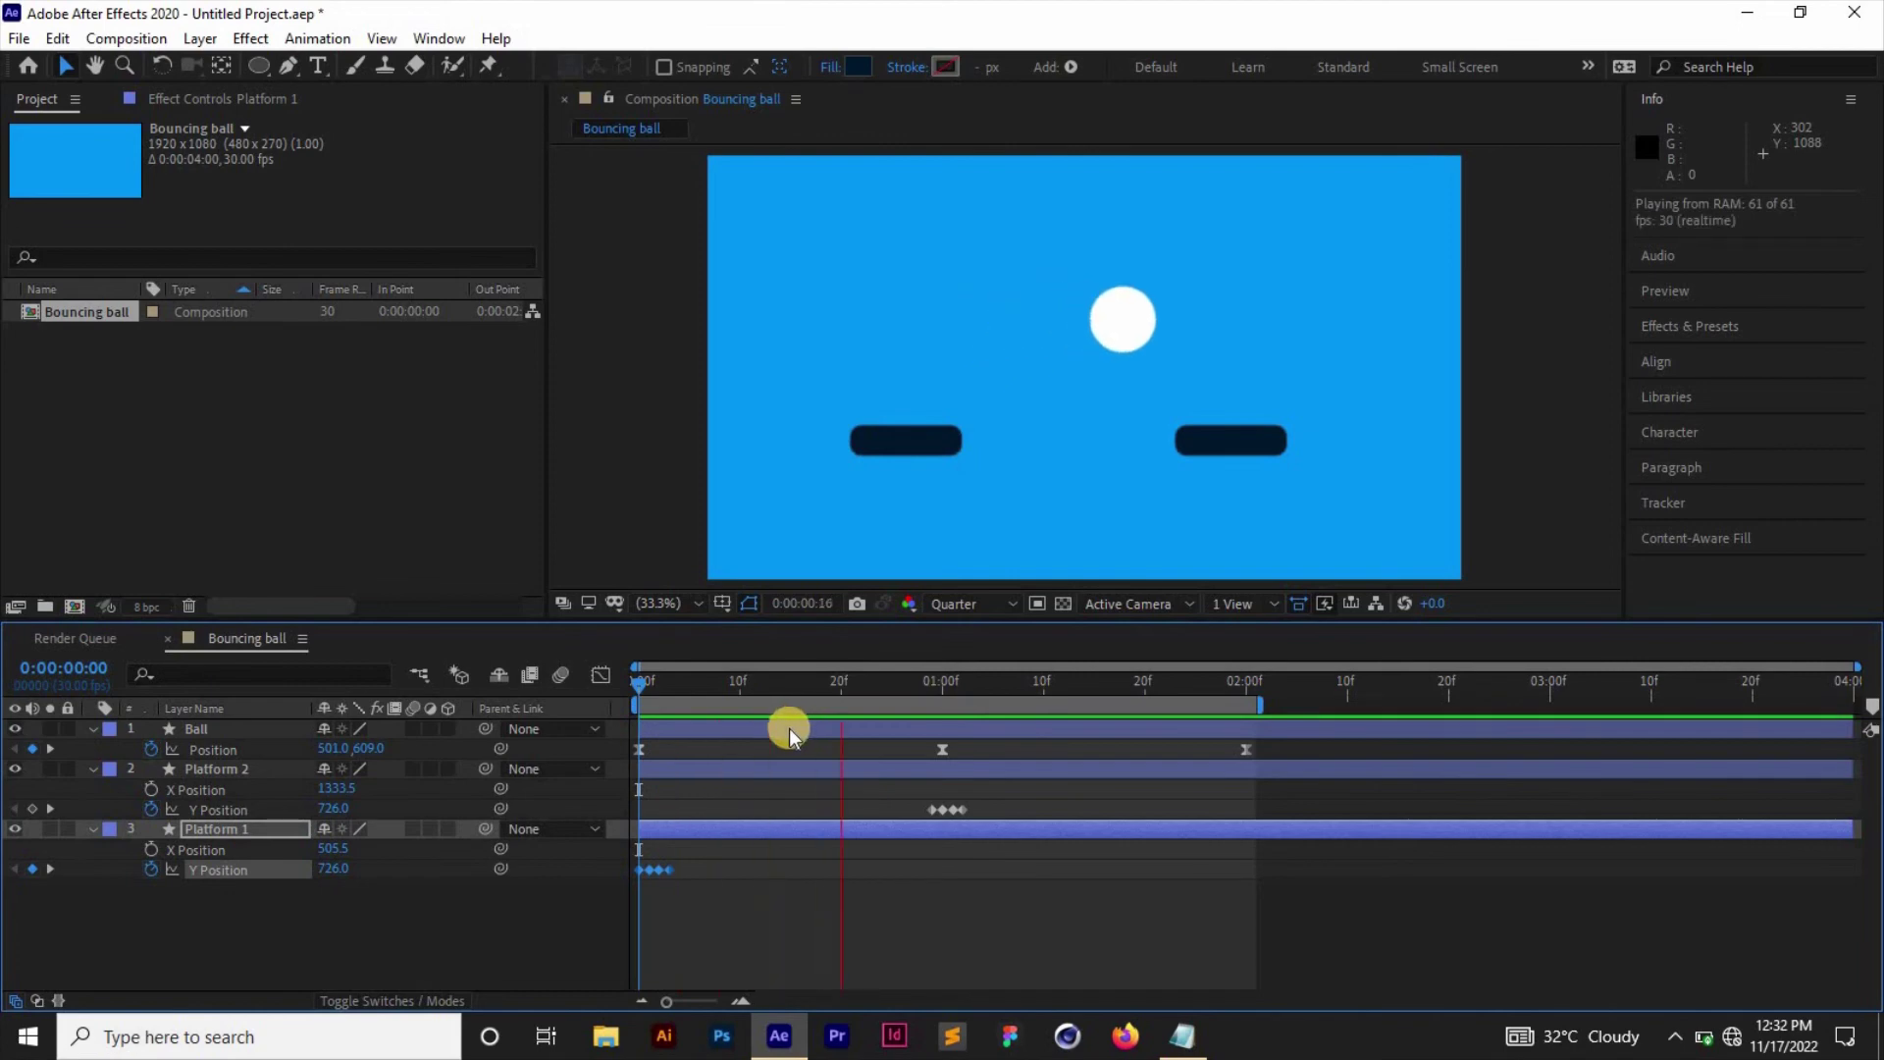
pyautogui.click(657, 681)
pyautogui.click(646, 684)
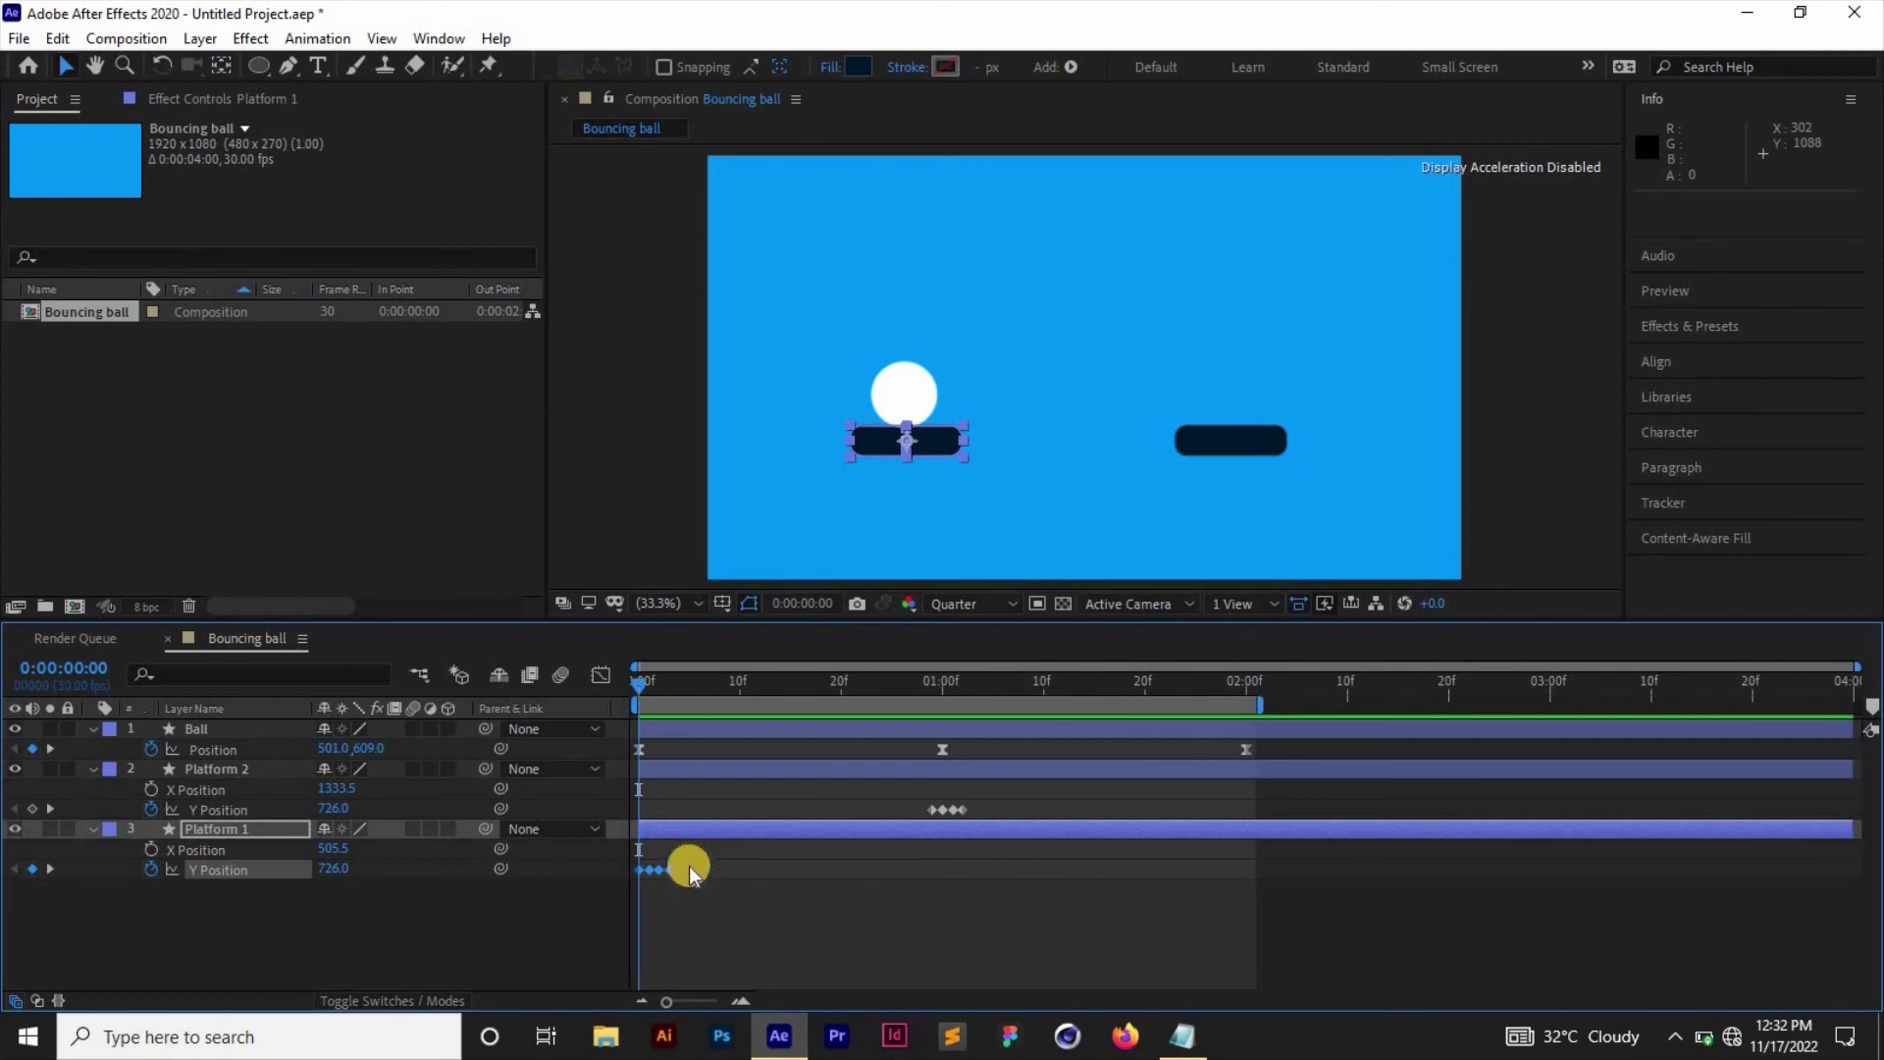
pyautogui.moveTo(635, 883)
pyautogui.mouseDown()
pyautogui.moveTo(687, 875)
pyautogui.moveTo(659, 864)
pyautogui.mouseUp()
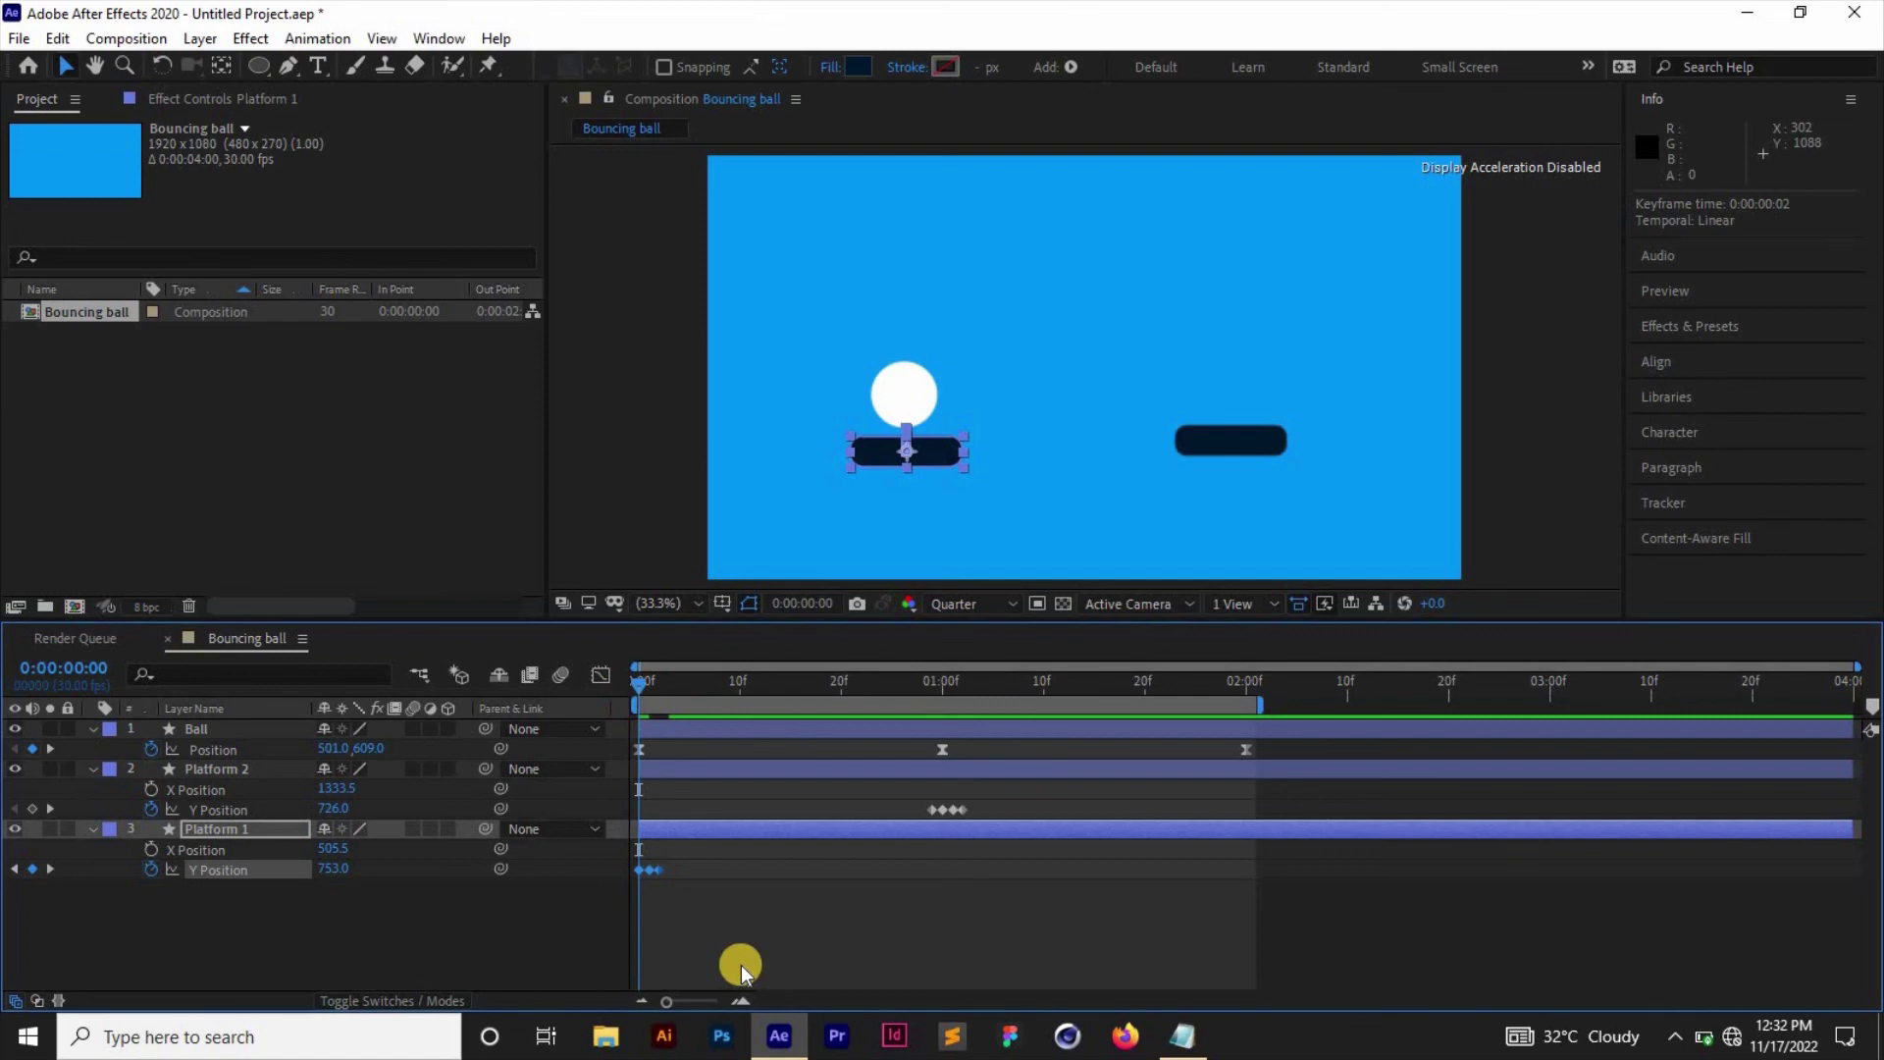
pyautogui.press('space')
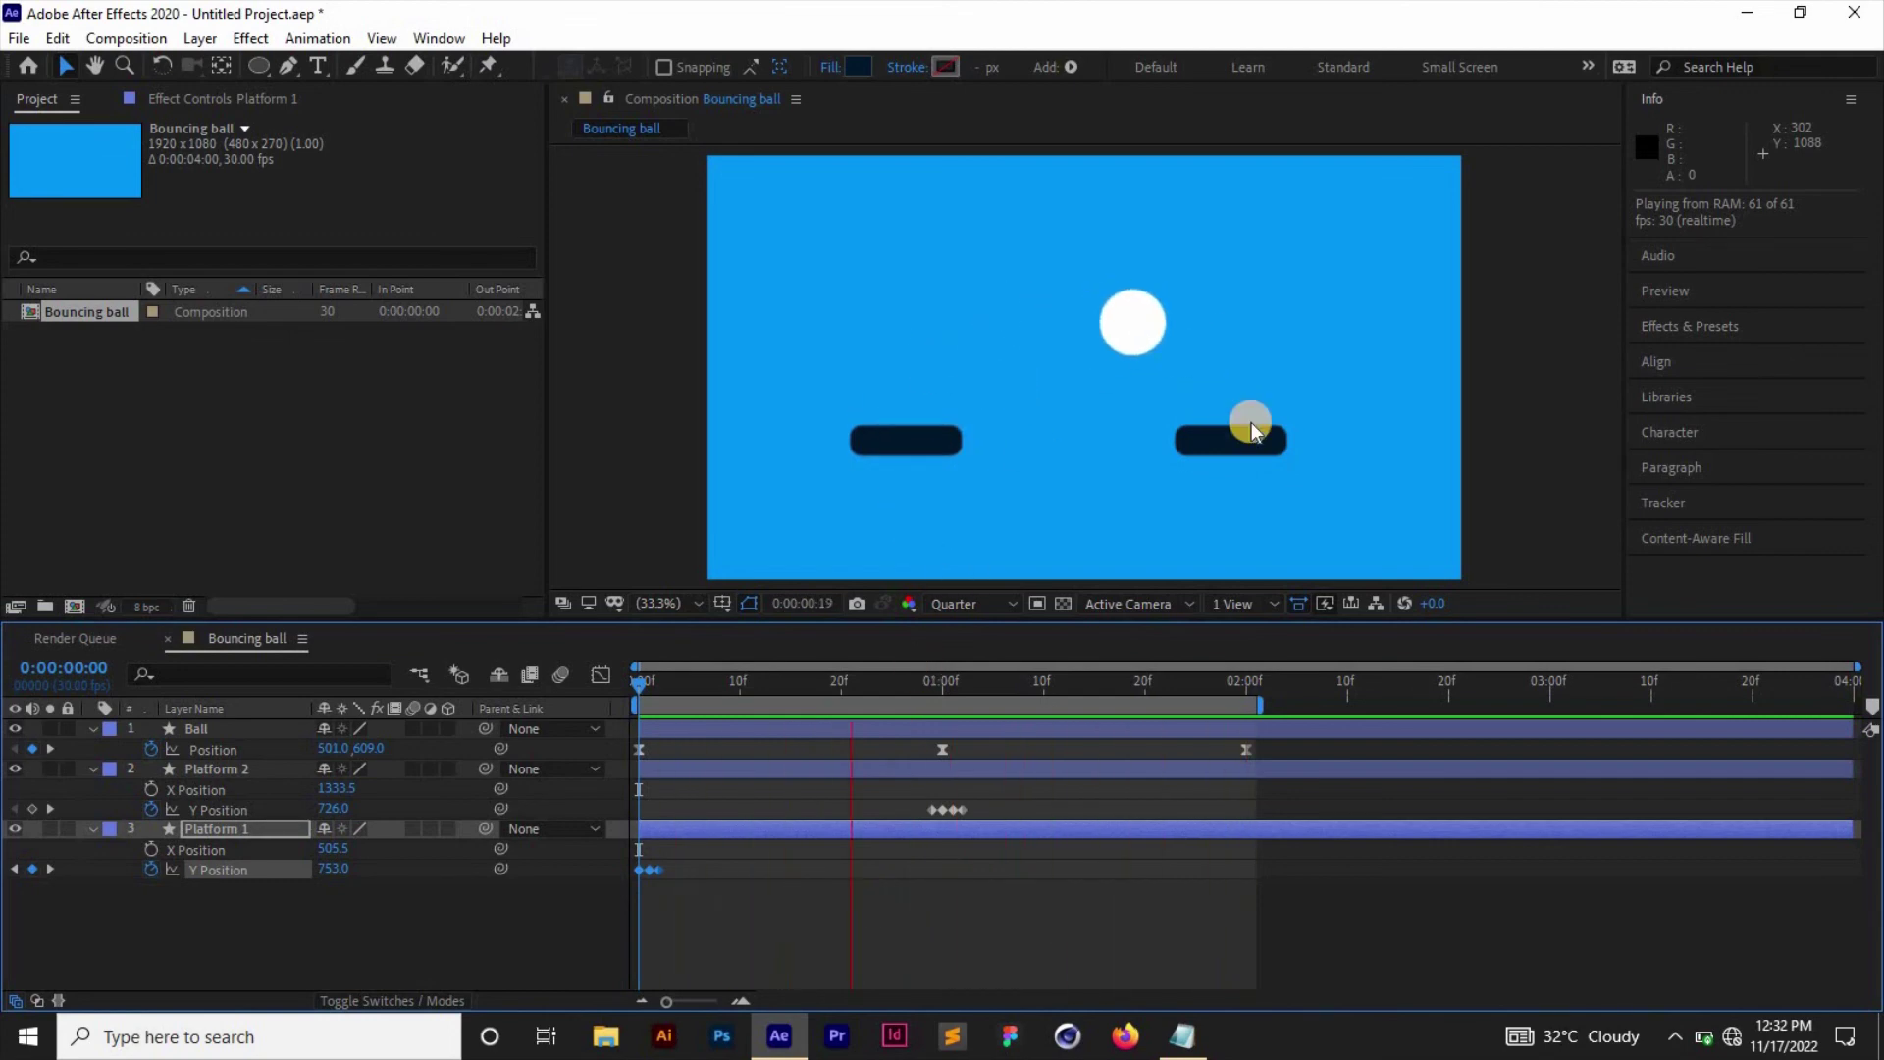
pyautogui.click(639, 687)
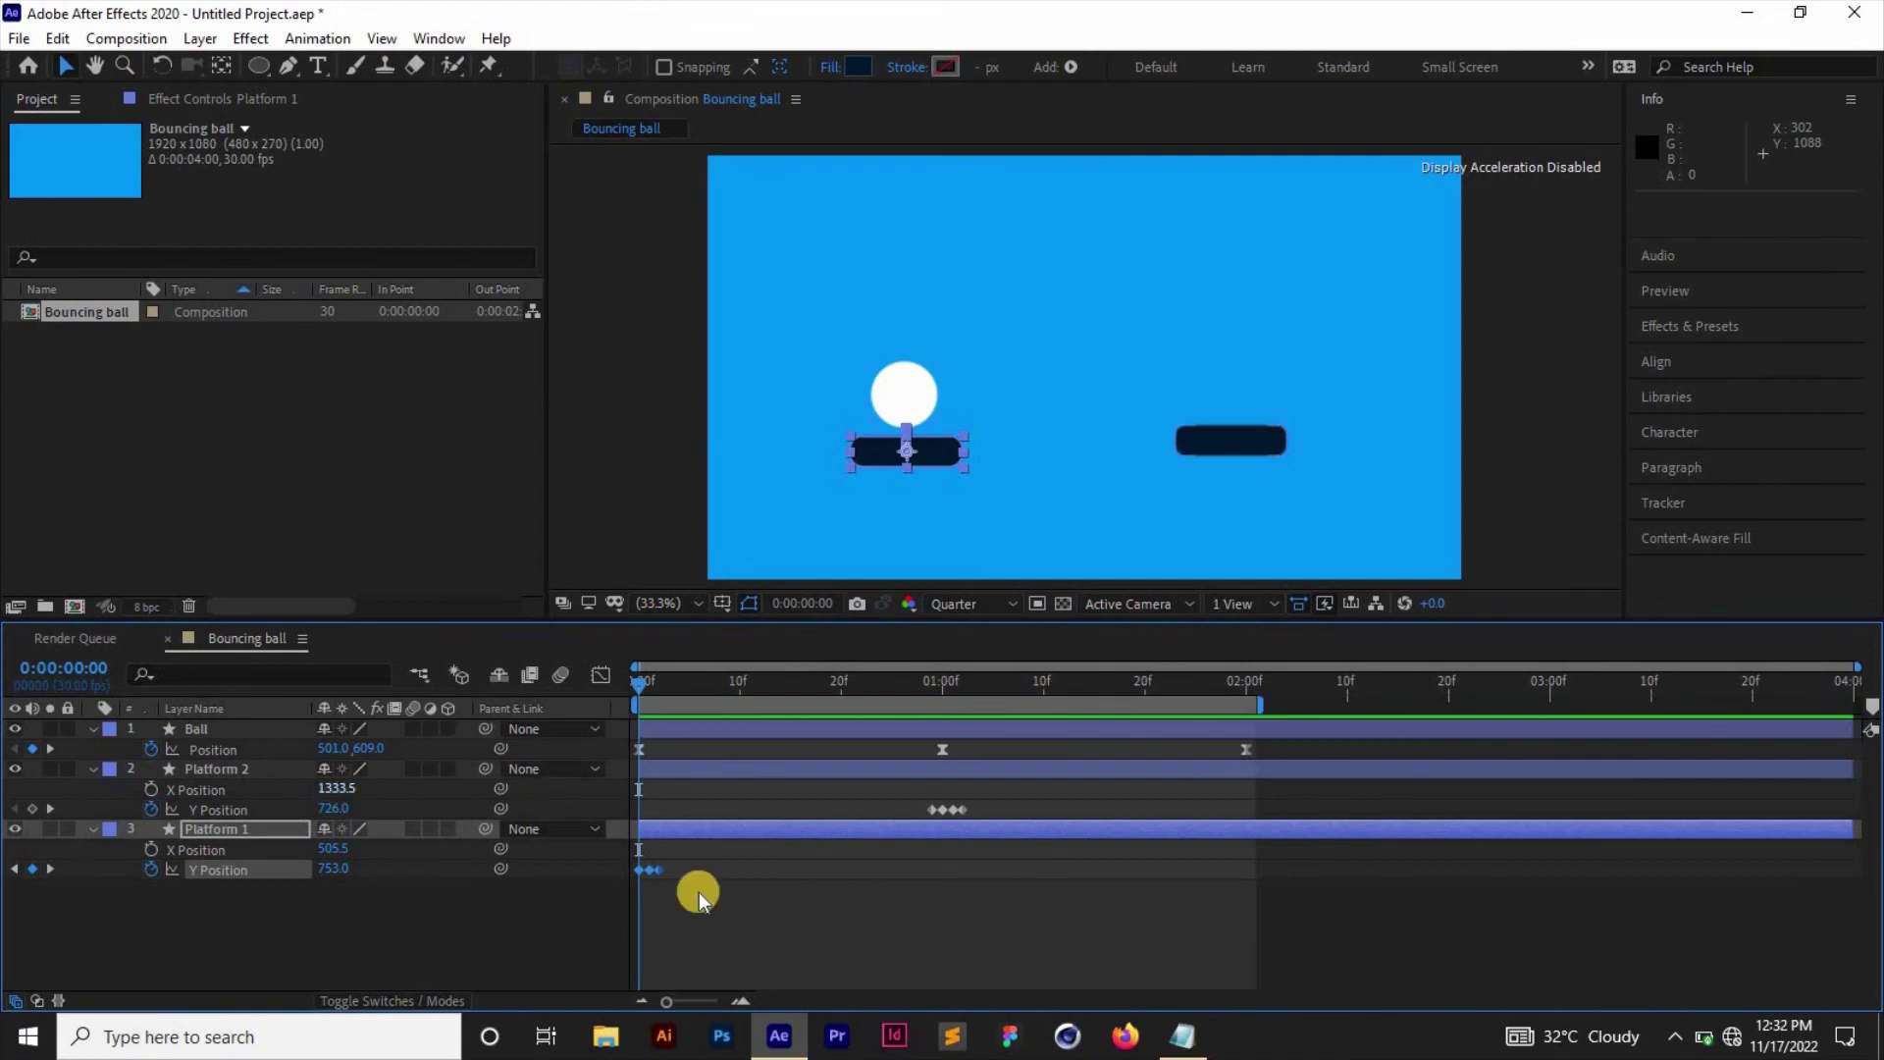
# Collapse the Platform 1, Platform 2 and Ball layers, deselect all, and preview the animation.
pyautogui.click(93, 830)
pyautogui.click(93, 769)
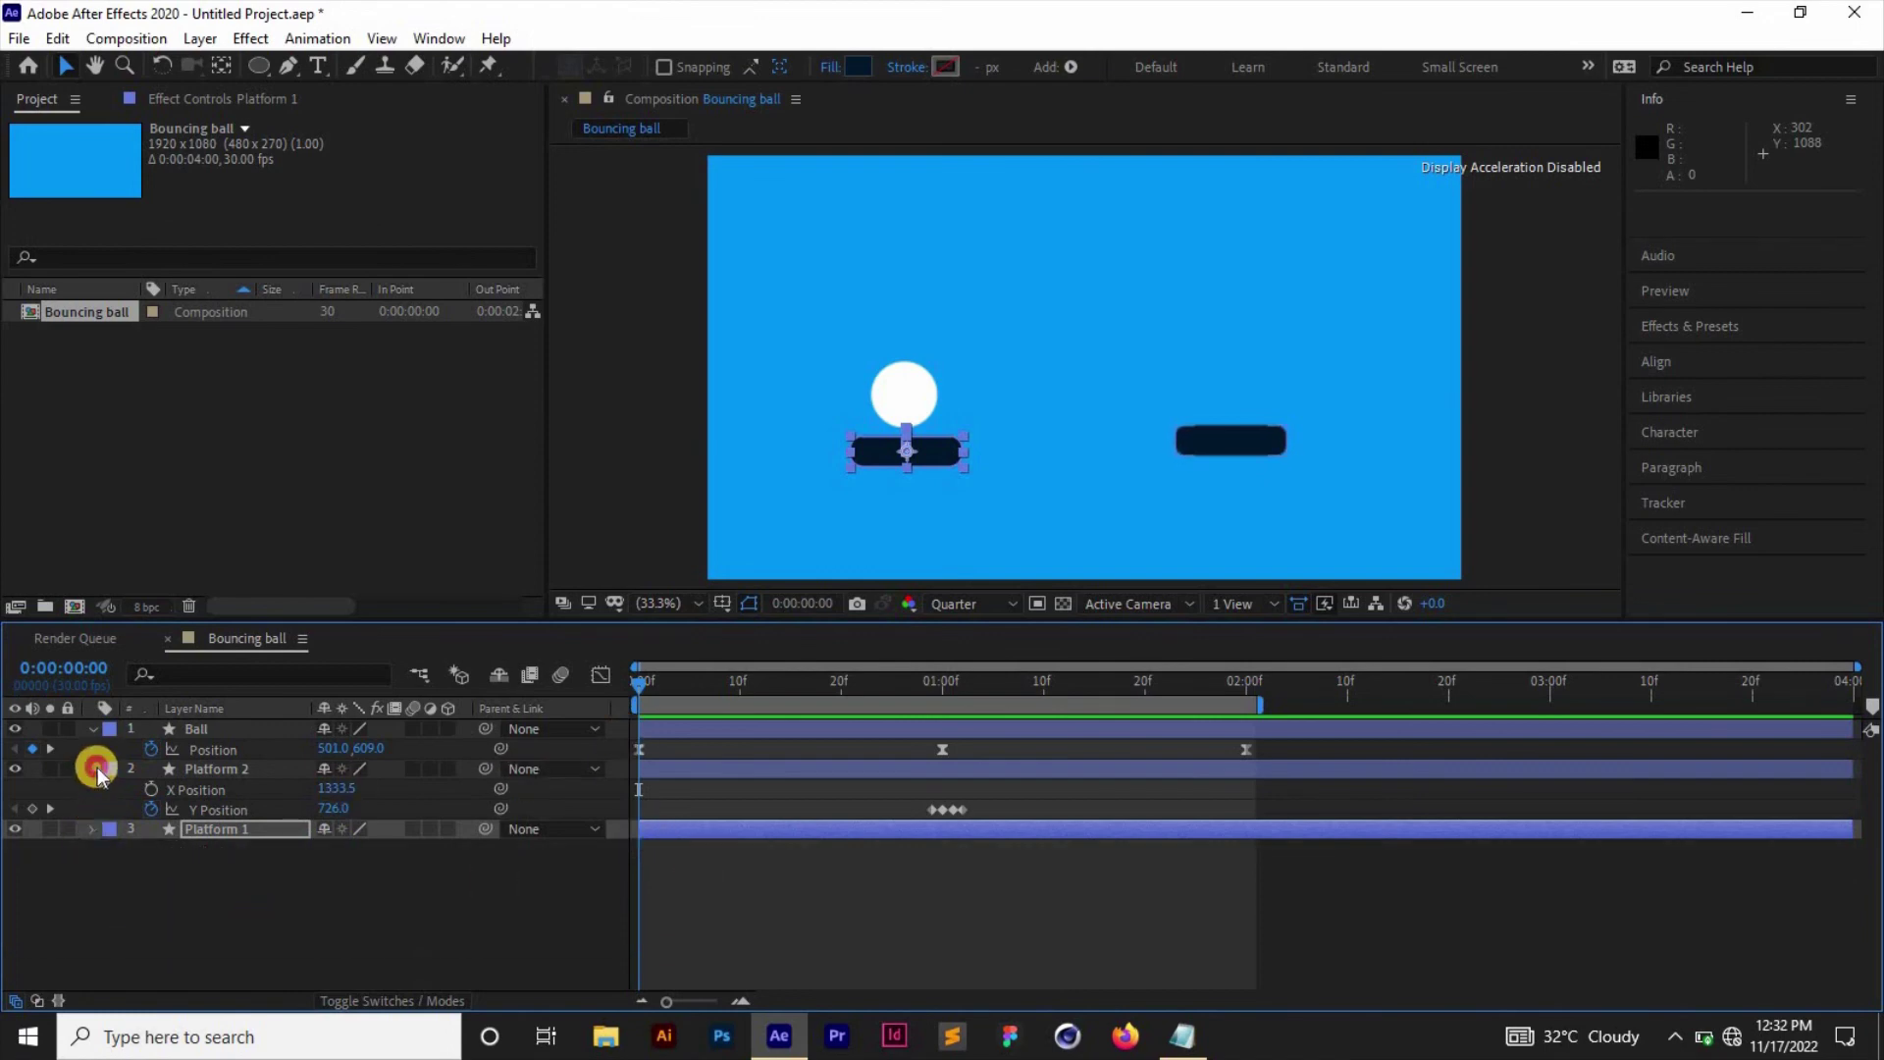
pyautogui.click(91, 729)
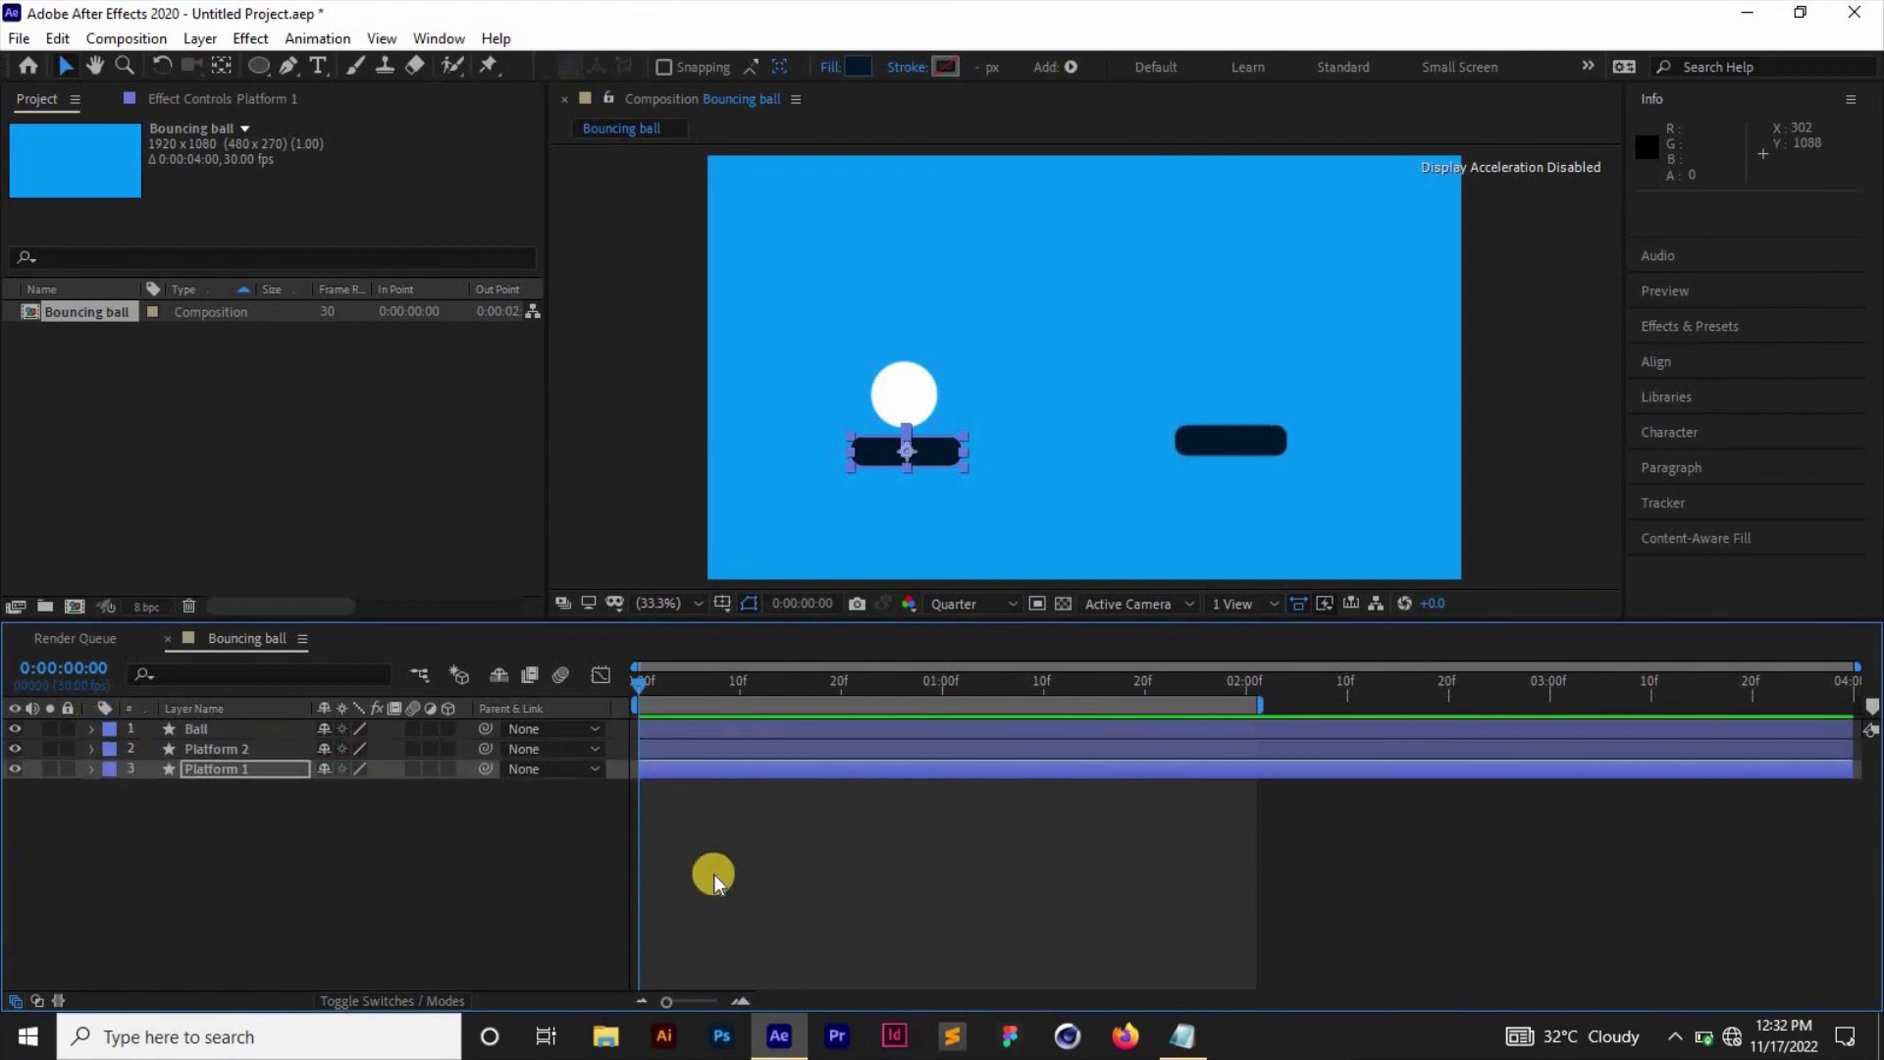
pyautogui.click(803, 876)
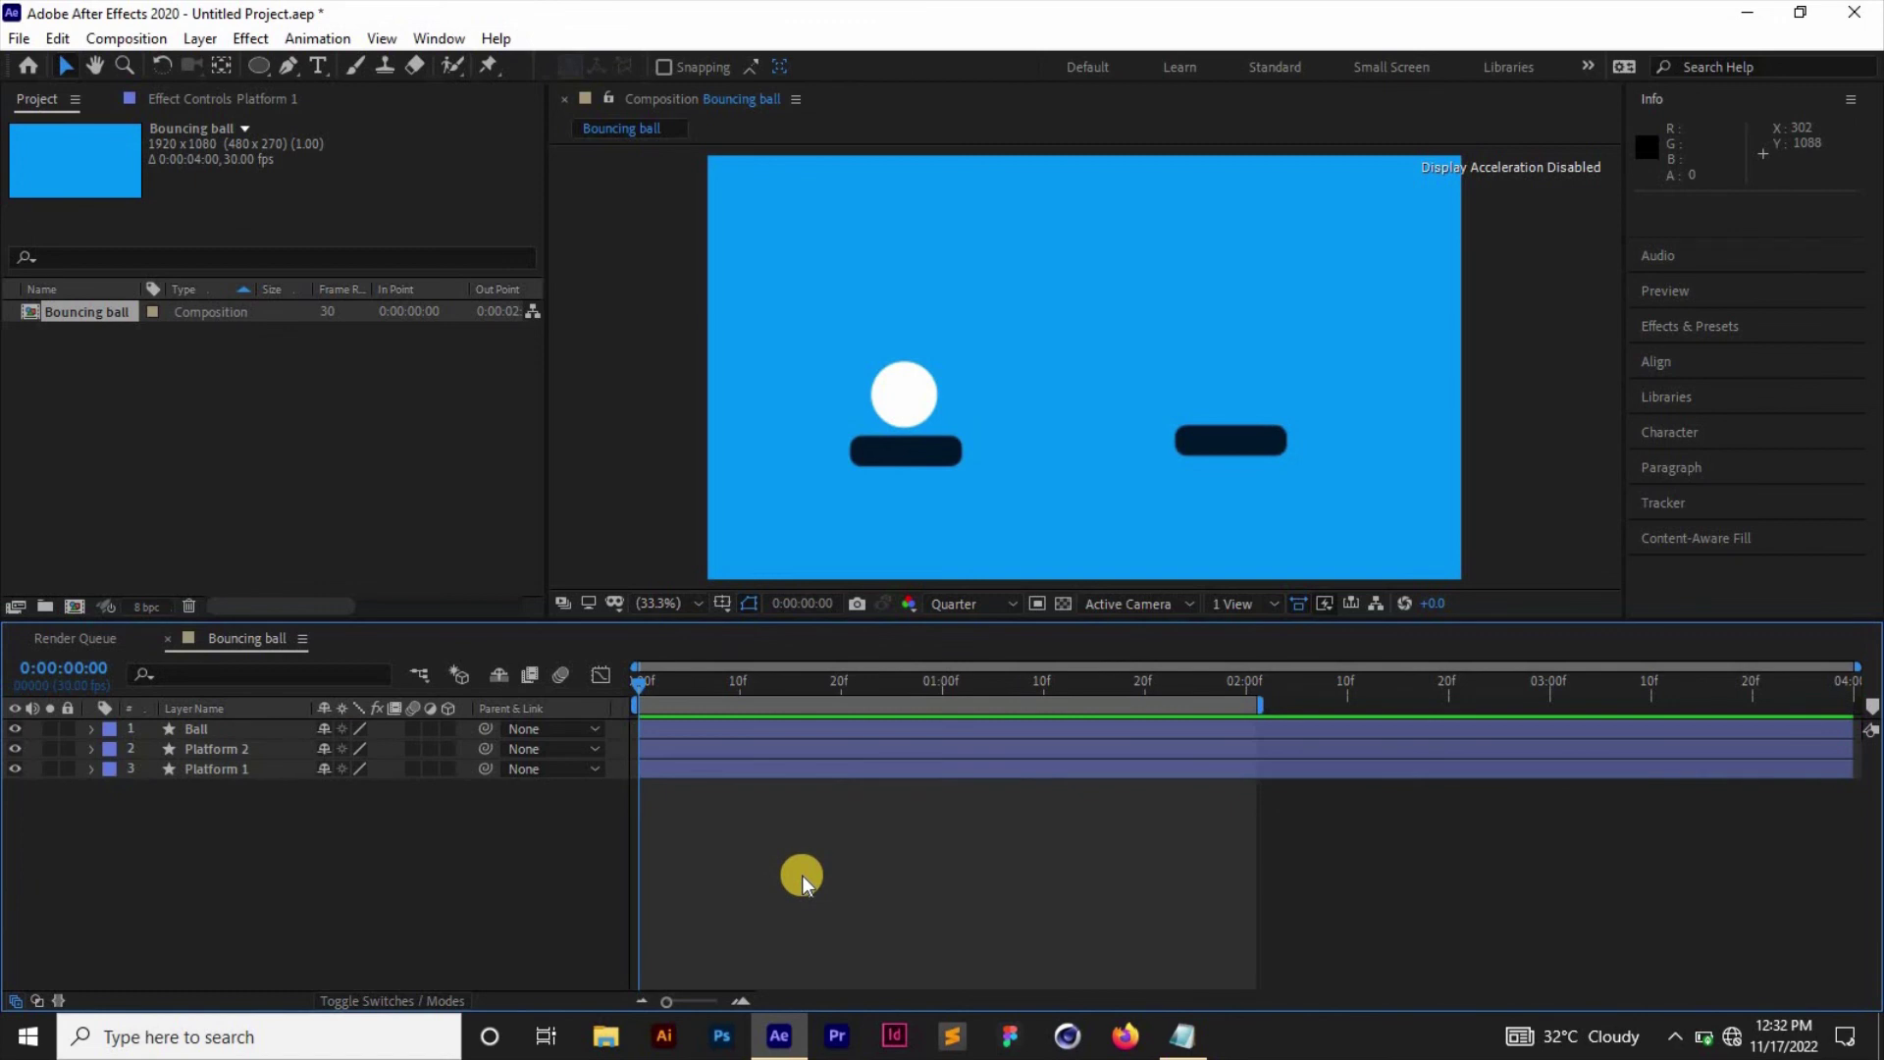
pyautogui.press('space')
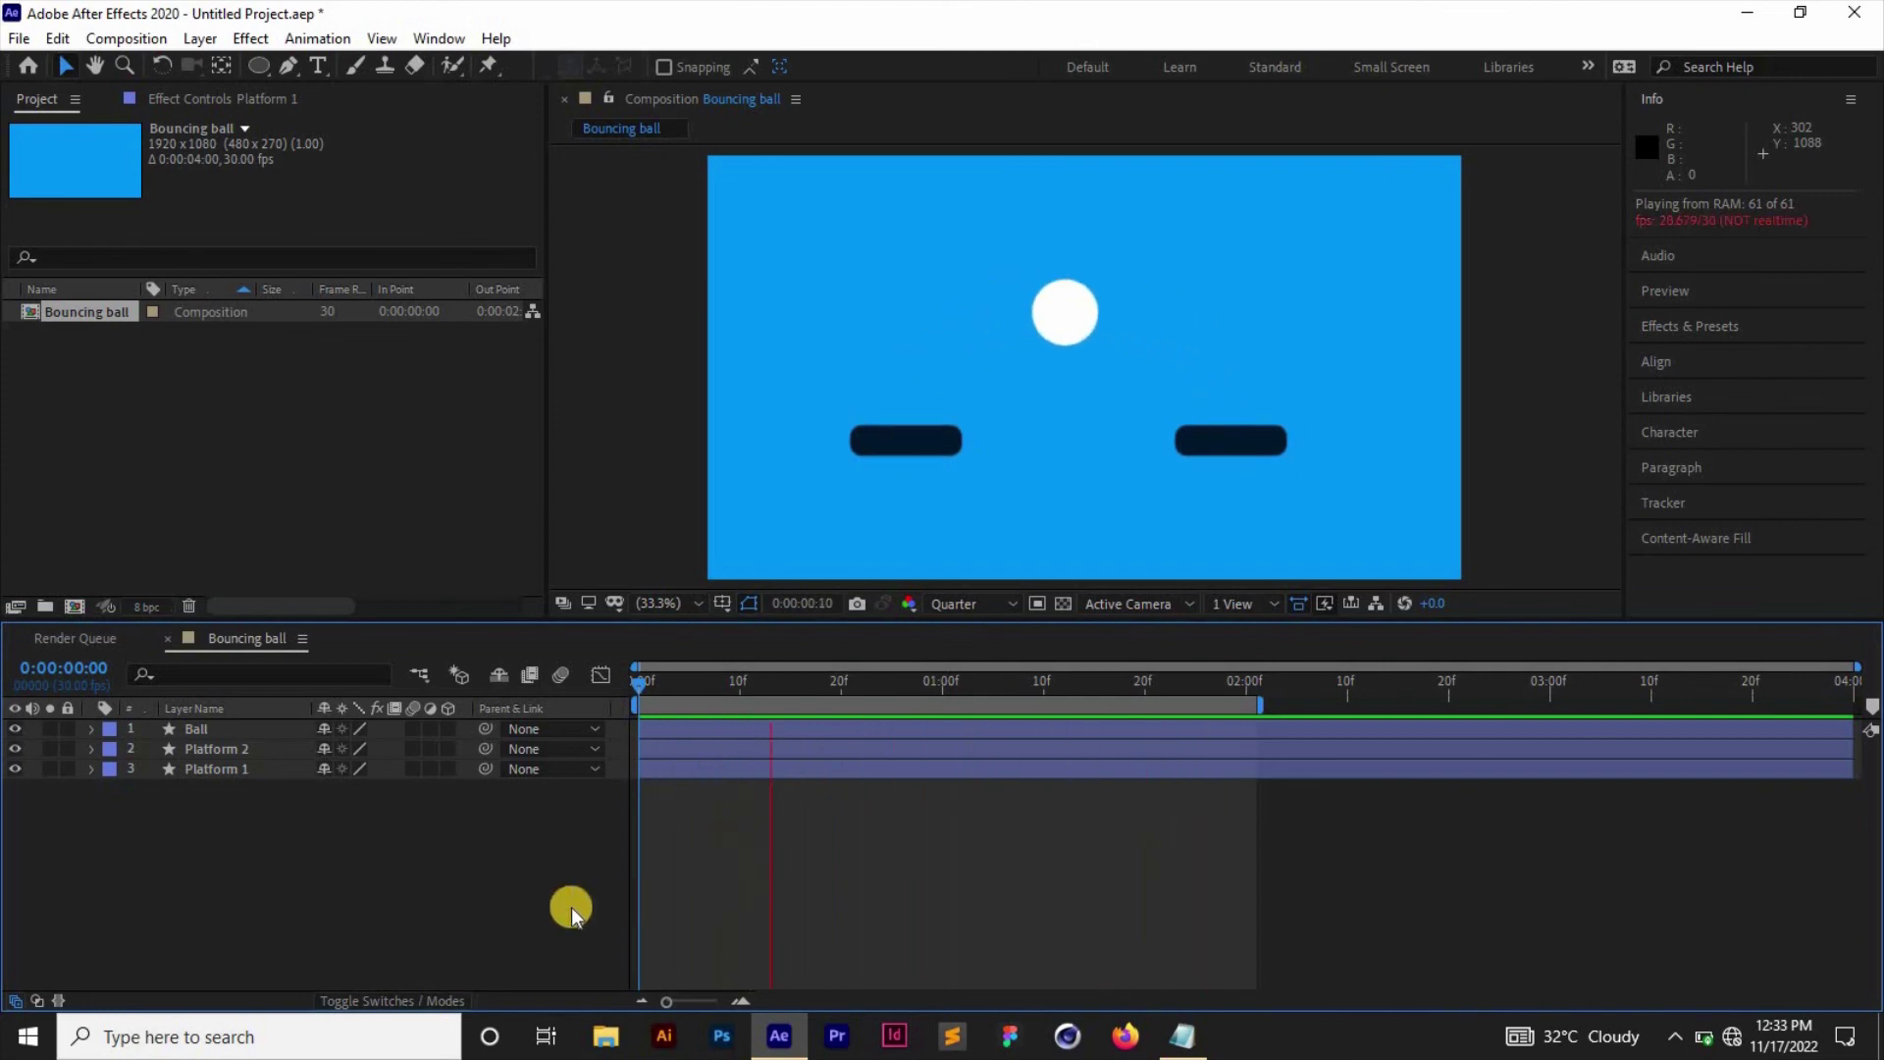
# Enable the composition's Motion Blur switch and motion blur on the Ball and both platforms.
pyautogui.click(563, 671)
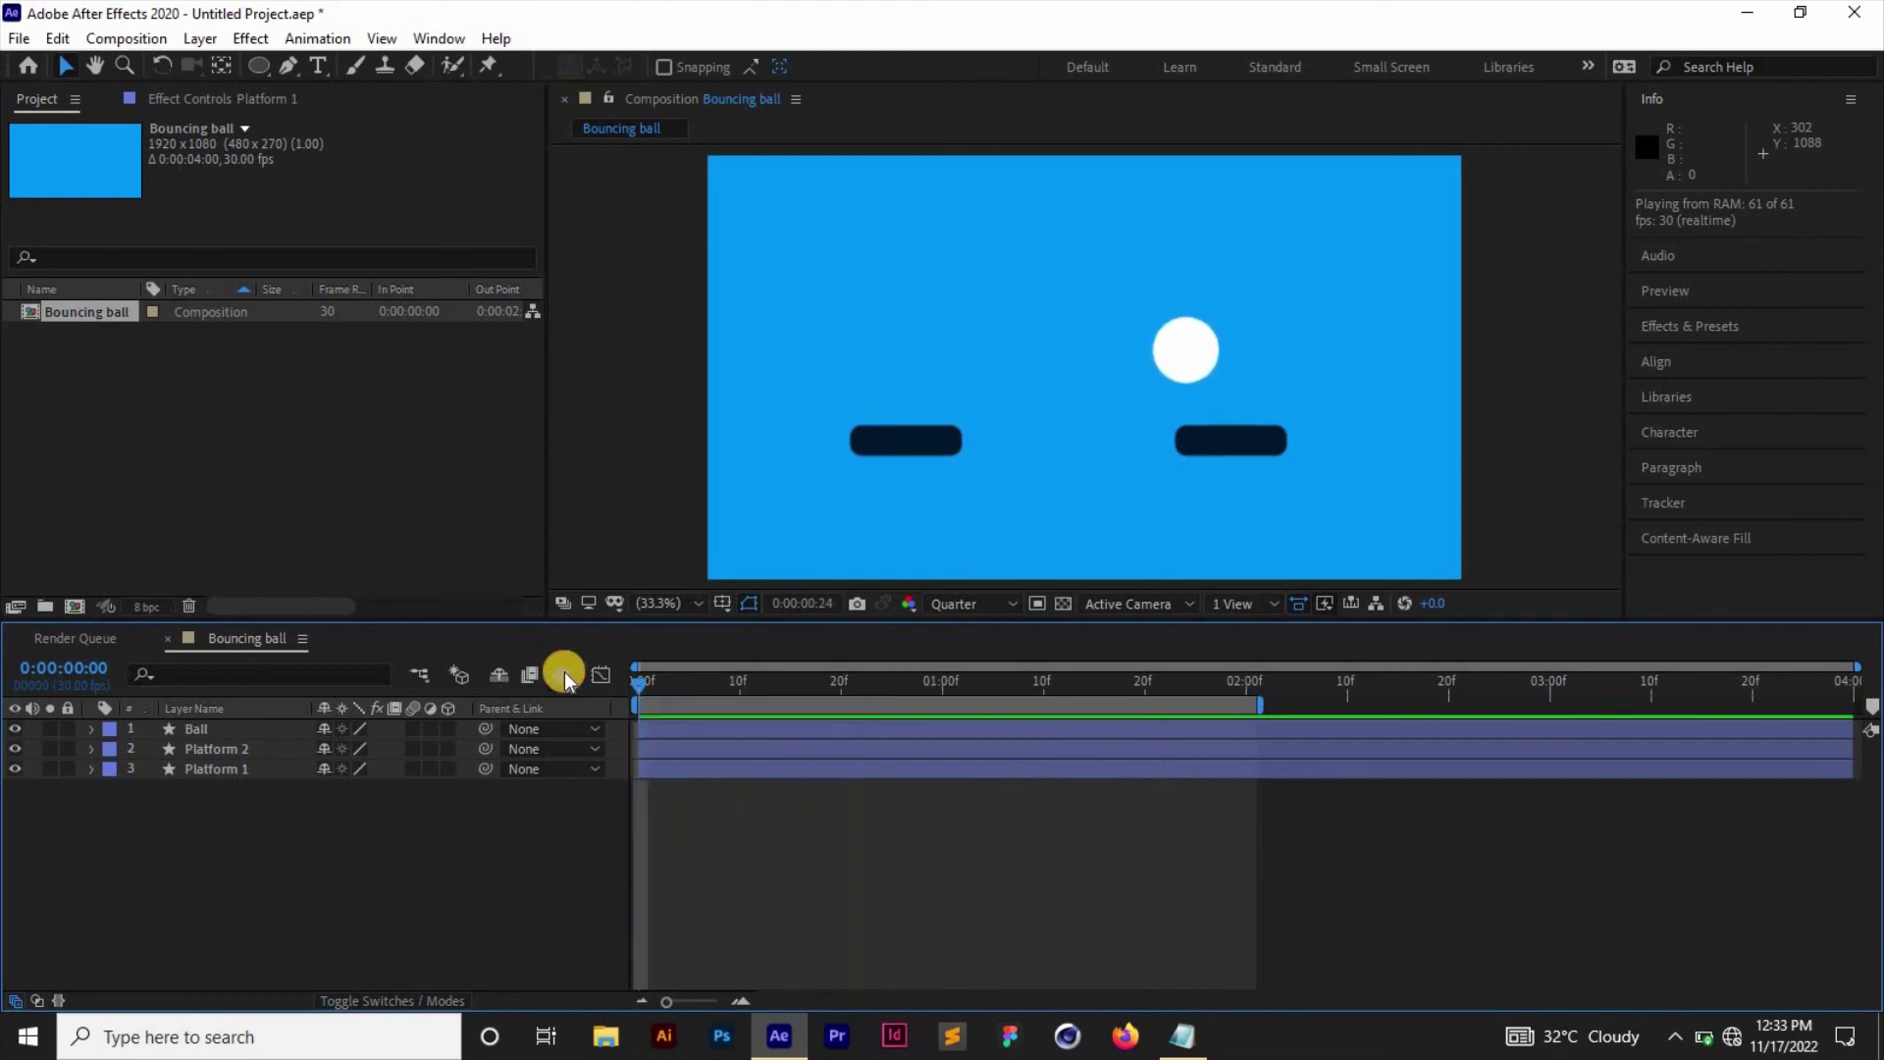
pyautogui.click(412, 736)
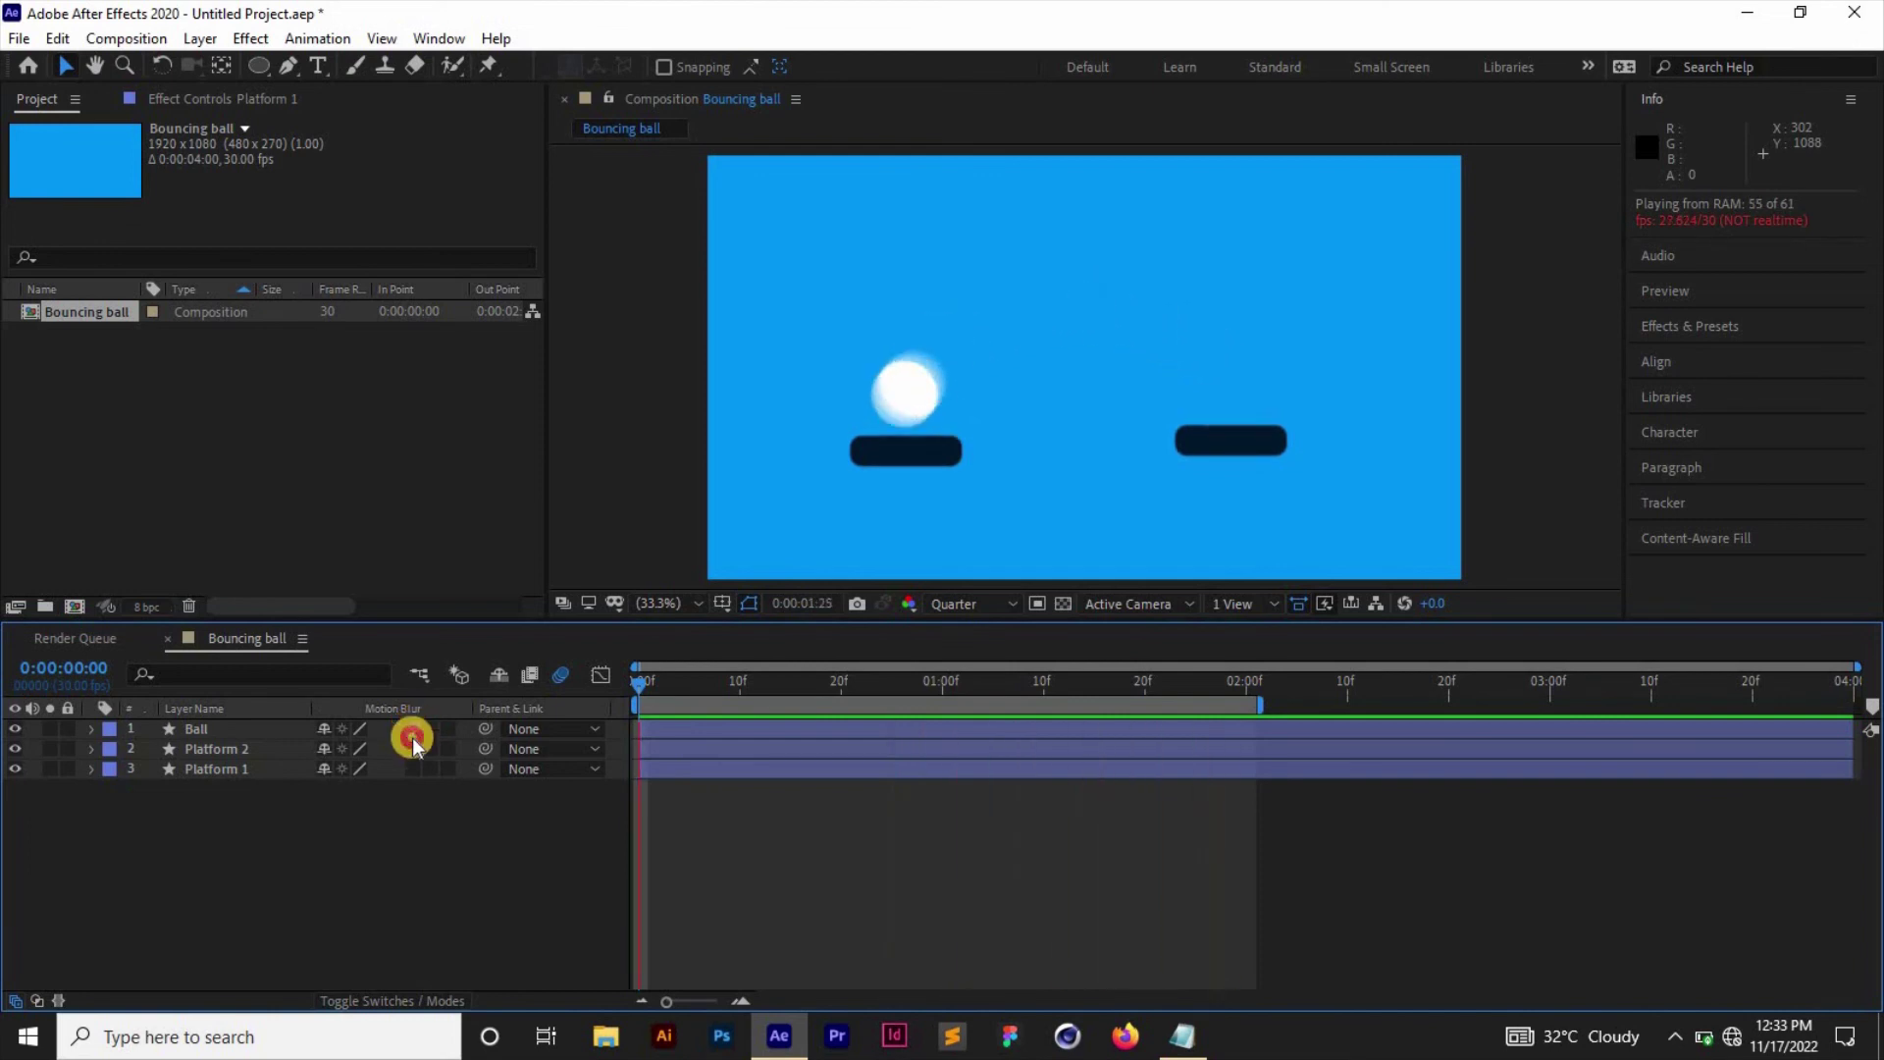
pyautogui.moveTo(412, 743); pyautogui.dragTo(412, 774)
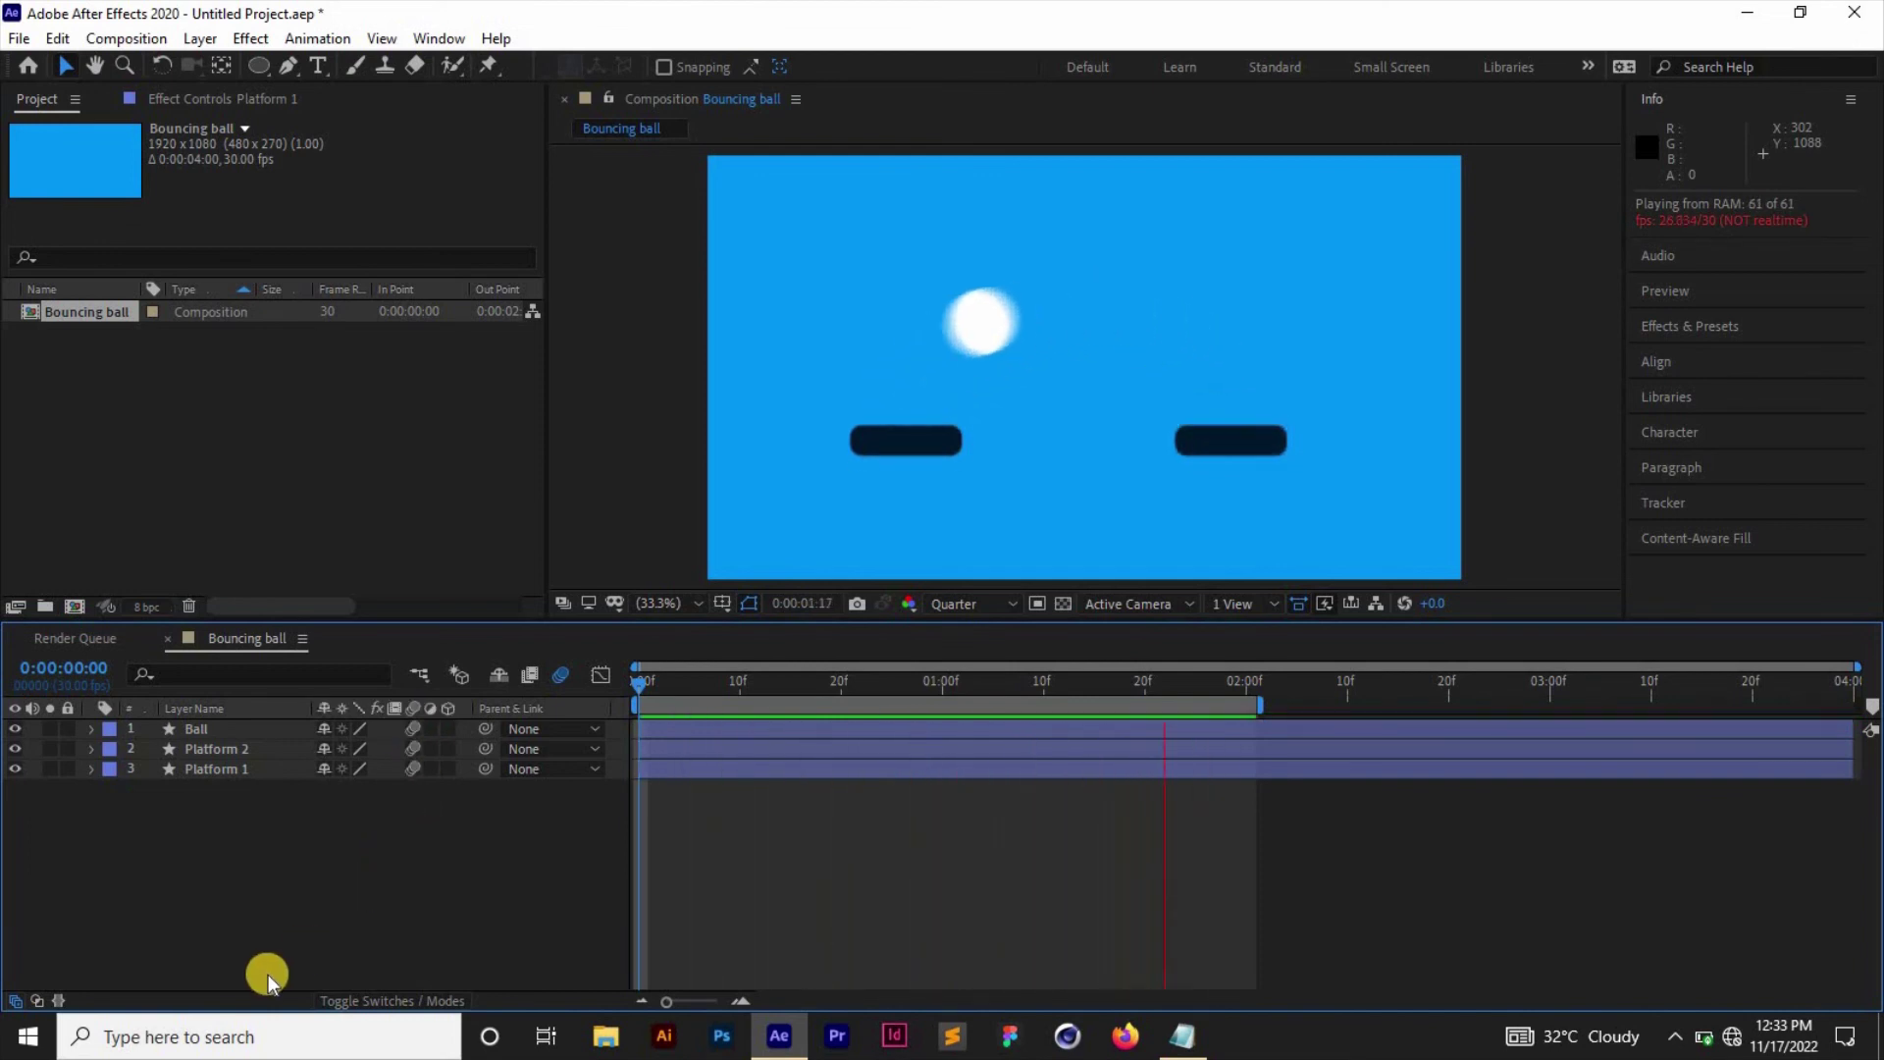